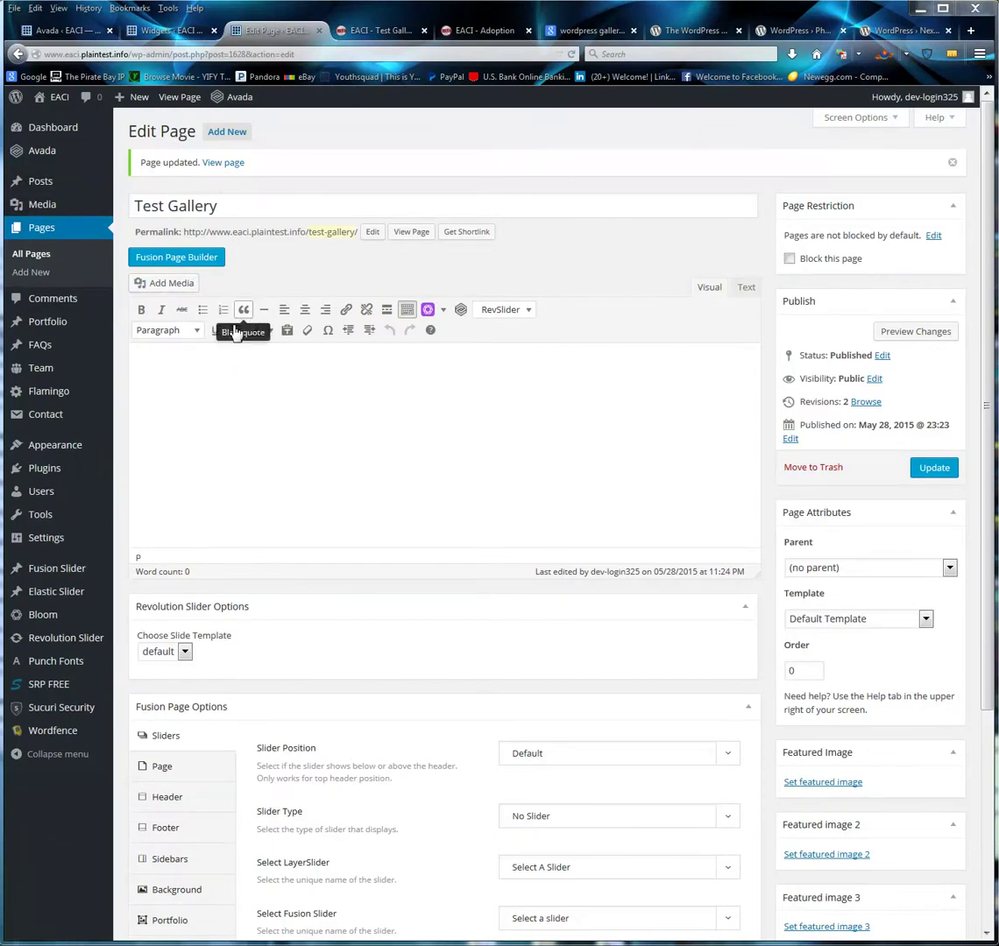
Switch the Test Gallery page to the Fusion Page Builder and add a Full Width Container holding a Text Block
{"action": "left_click", "coordinate": [169, 264]}
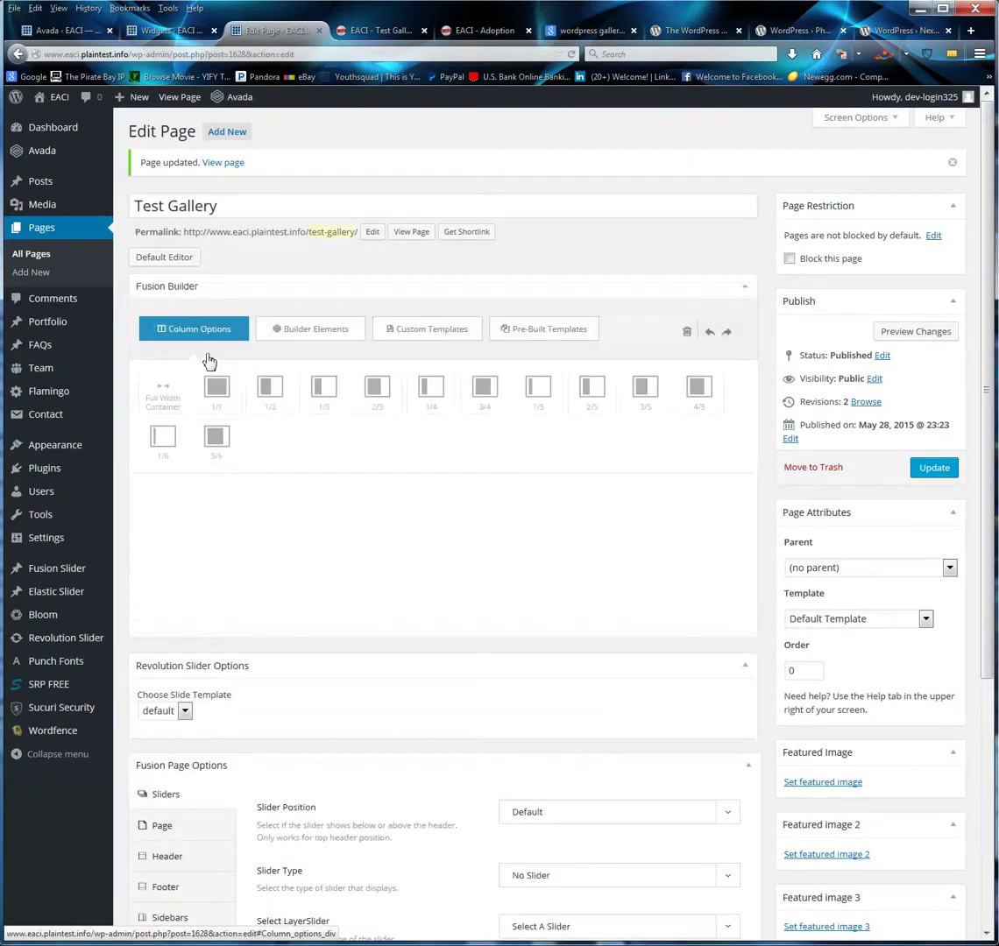
{"action": "left_click", "coordinate": [165, 396]}
{"action": "left_click", "coordinate": [319, 333]}
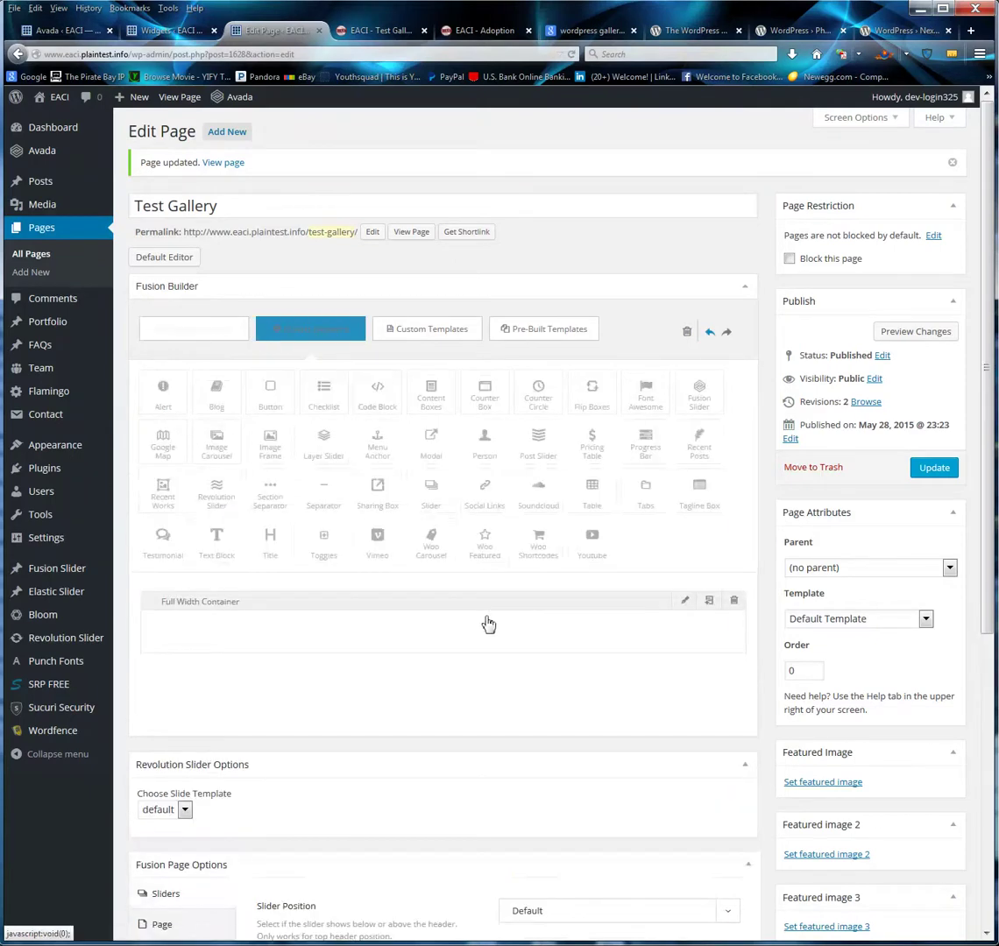
{"action": "left_click_drag", "start_coordinate": [217, 547], "coordinate": [298, 646]}
Open the Text Block for editing and delete its placeholder text
{"action": "left_click", "coordinate": [692, 634]}
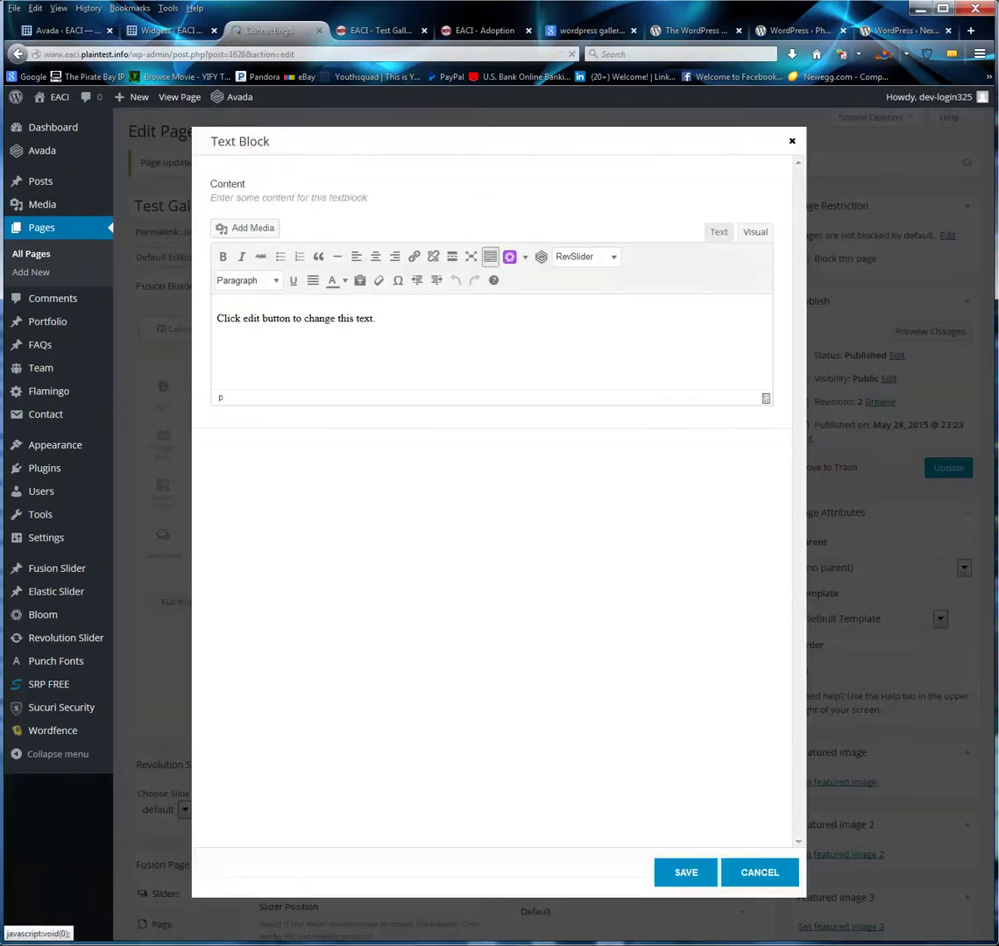
{"action": "left_click_drag", "start_coordinate": [392, 322], "coordinate": [214, 321]}
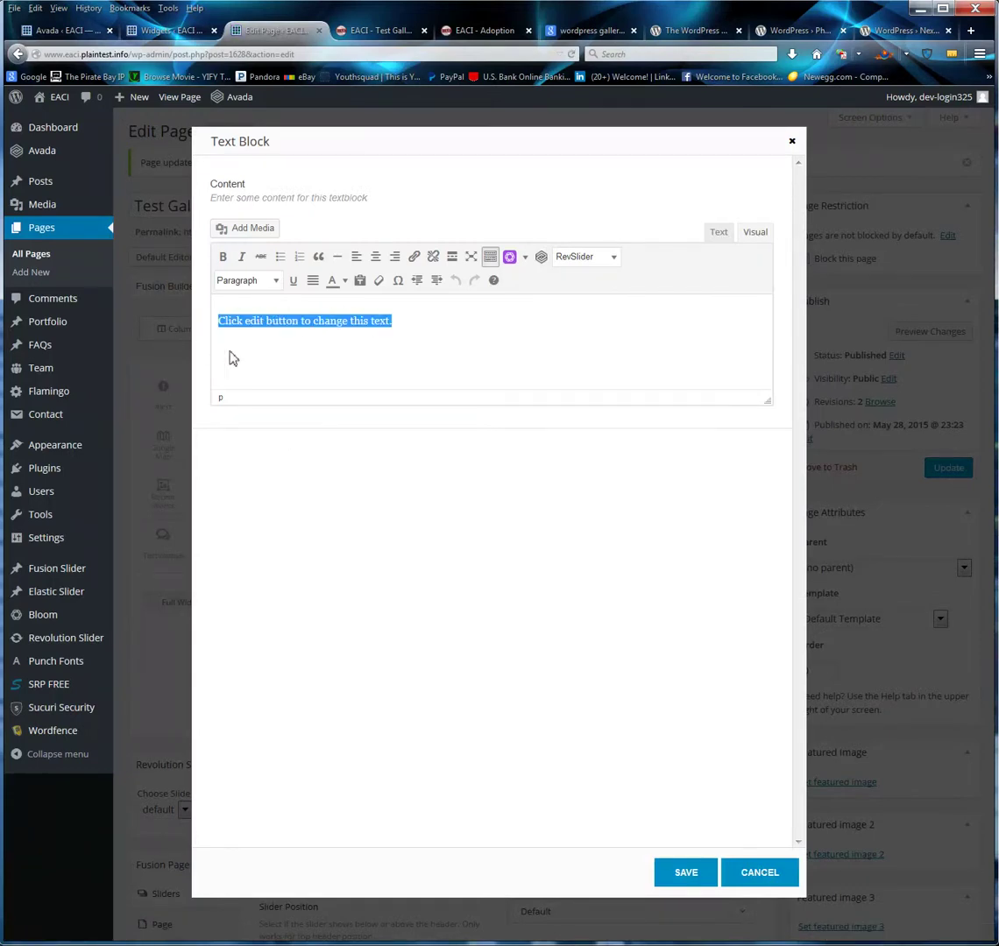
{"action": "key", "text": "BackSpace"}
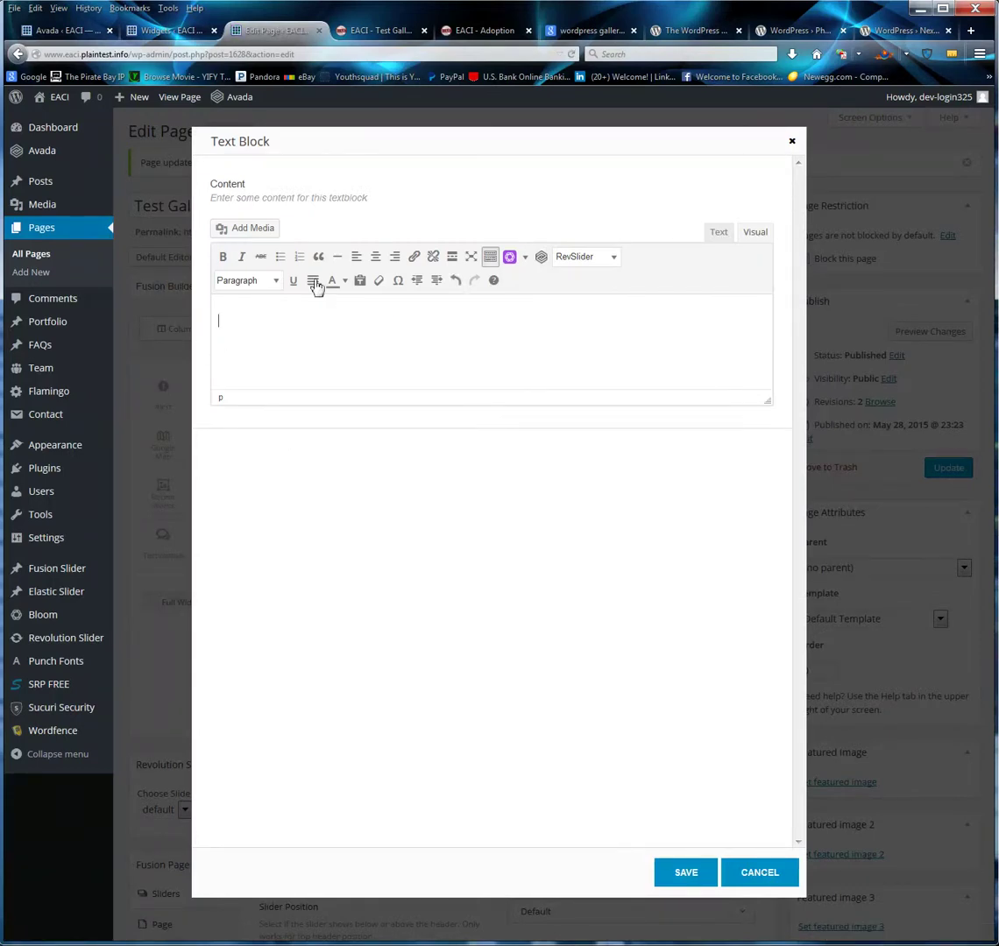
Start a new gallery in the Text Block and select 20 photos from the fourth to seventh rows of the media library
{"action": "left_click", "coordinate": [248, 230]}
{"action": "left_click", "coordinate": [77, 151]}
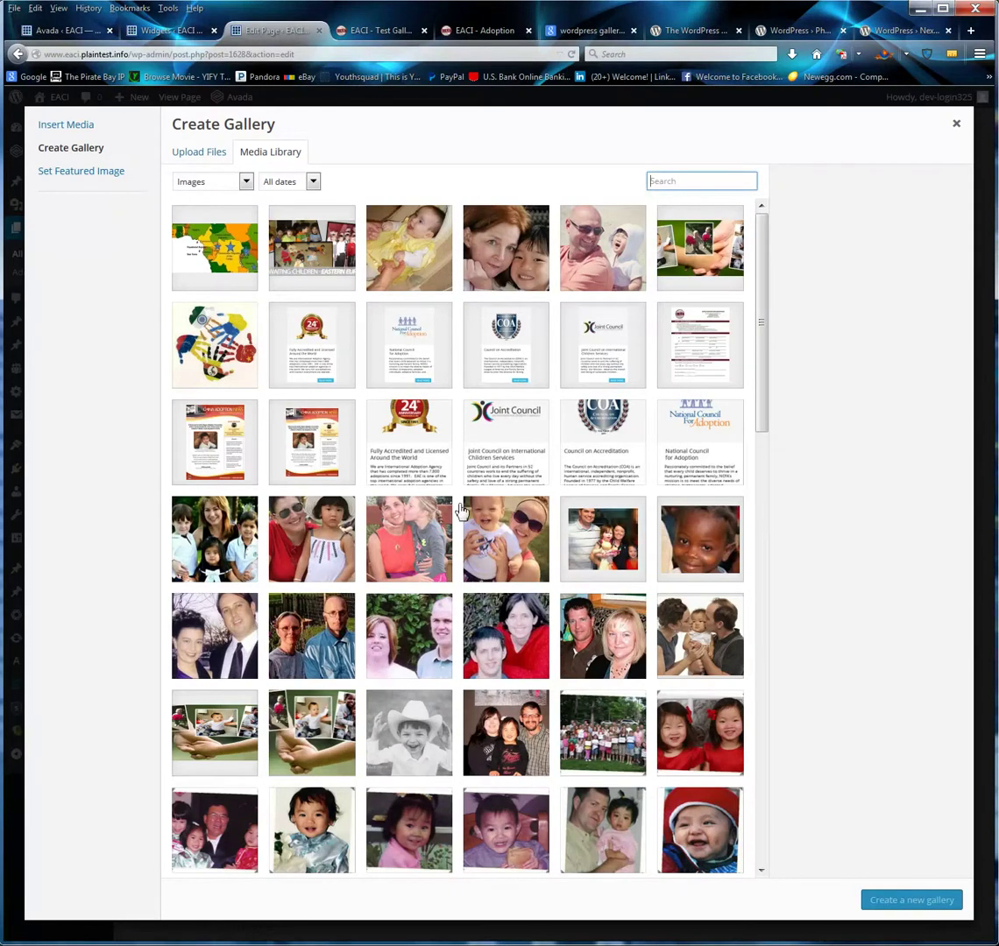
{"action": "left_click", "coordinate": [409, 634]}
{"action": "left_click", "coordinate": [547, 646]}
{"action": "left_click", "coordinate": [613, 638]}
{"action": "left_click", "coordinate": [635, 542]}
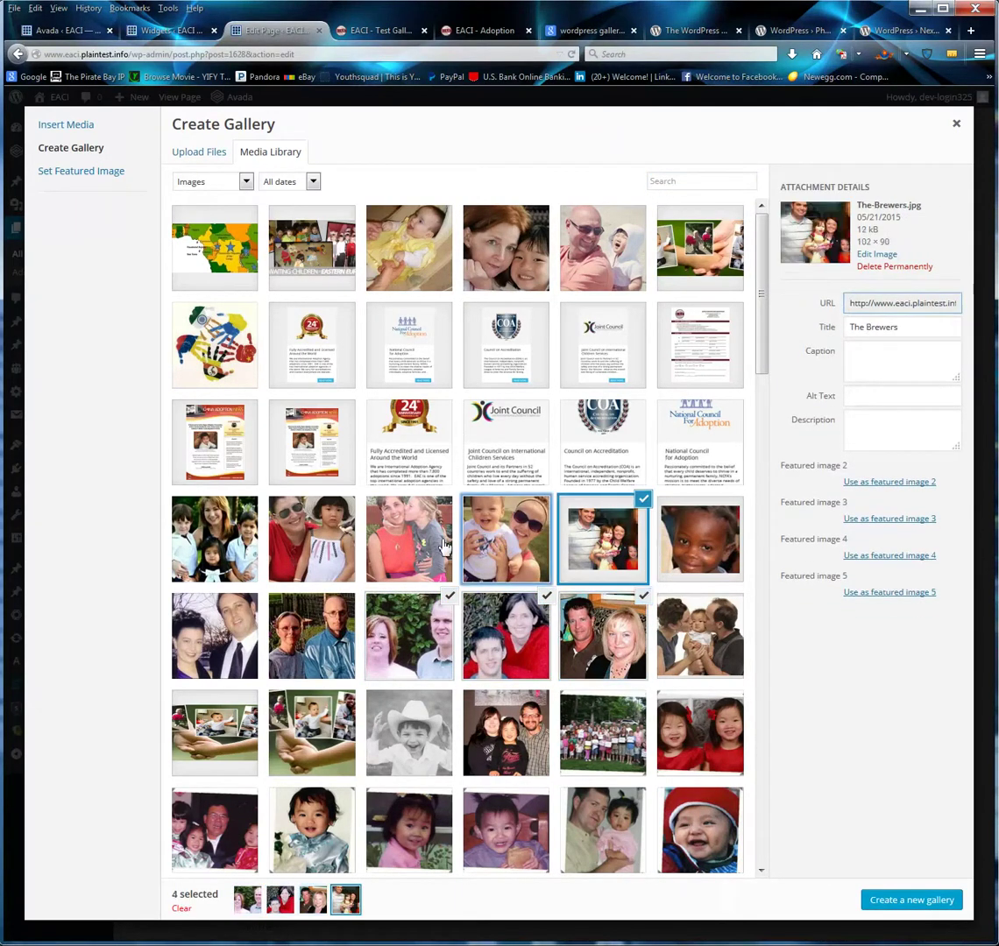
{"action": "left_click", "coordinate": [409, 539]}
{"action": "left_click", "coordinate": [215, 539]}
{"action": "left_click", "coordinate": [214, 635]}
{"action": "left_click", "coordinate": [311, 635]}
{"action": "left_click", "coordinate": [311, 732]}
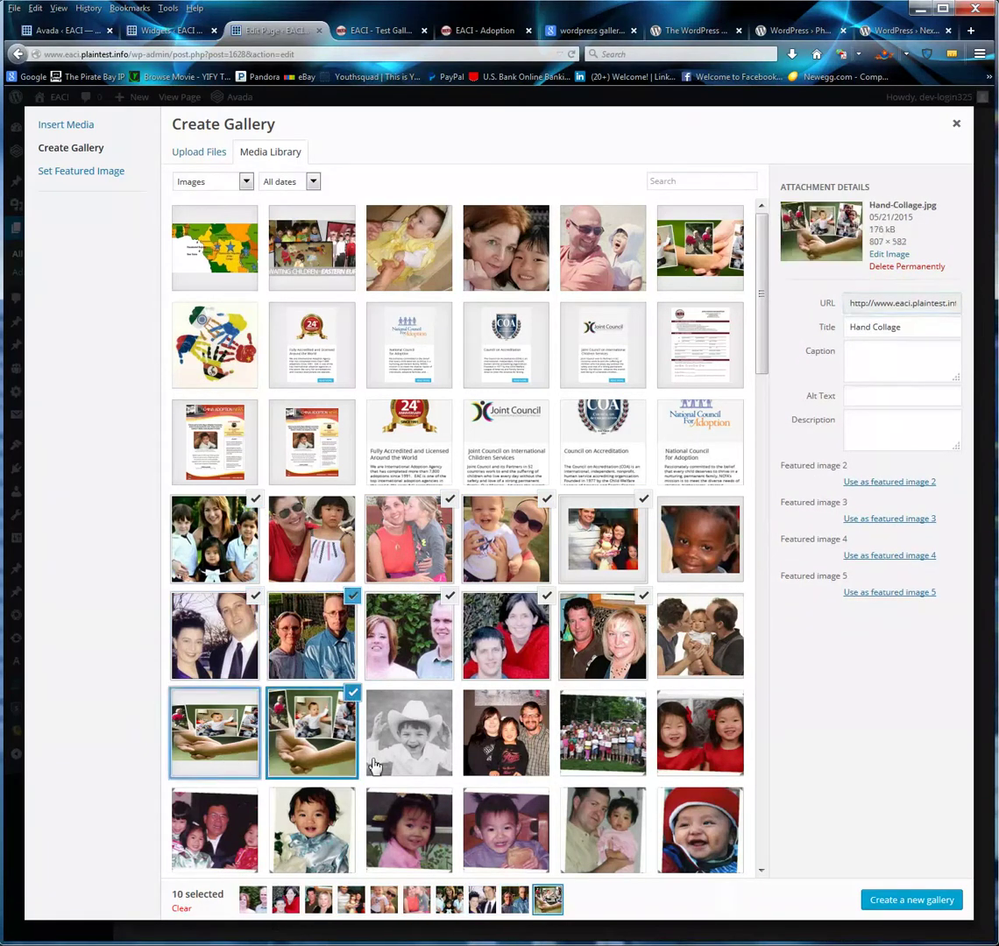
{"action": "left_click", "coordinate": [409, 732]}
{"action": "left_click", "coordinate": [602, 732]}
{"action": "left_click", "coordinate": [700, 732]}
{"action": "left_click", "coordinate": [700, 830]}
{"action": "left_click", "coordinate": [603, 830]}
{"action": "left_click", "coordinate": [505, 830]}
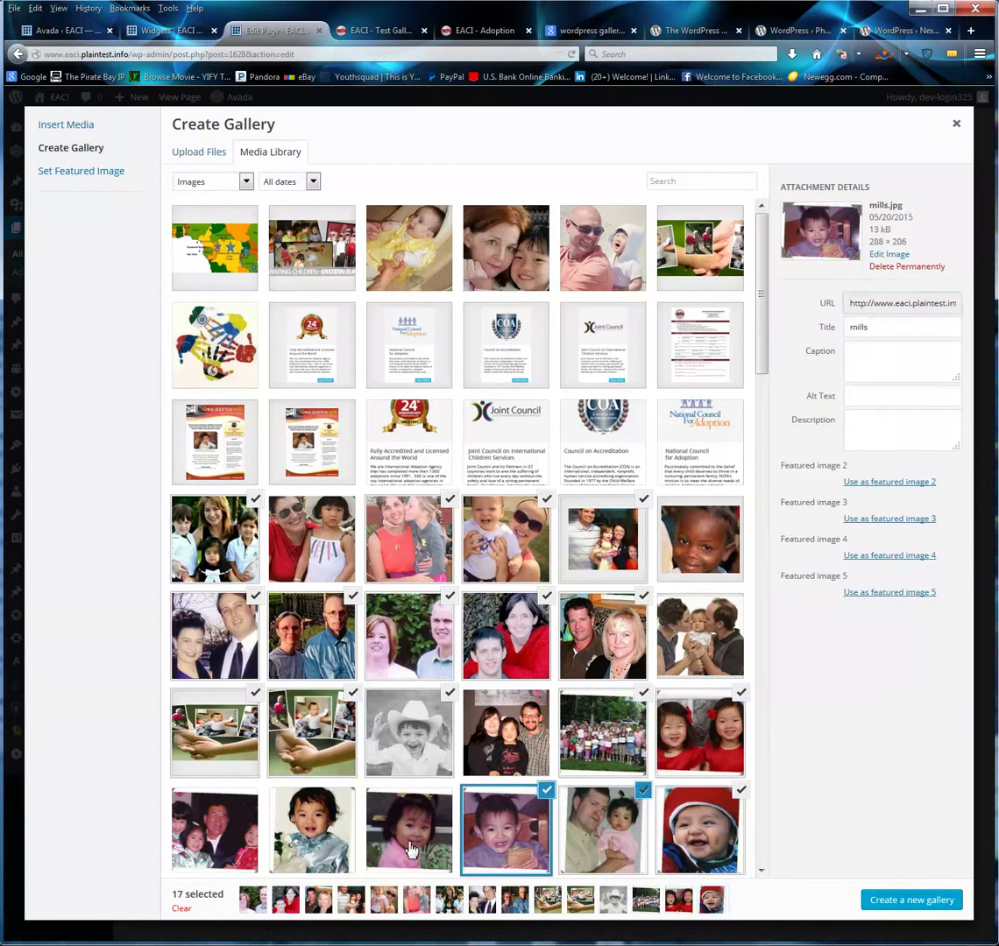
{"action": "left_click", "coordinate": [410, 842]}
{"action": "left_click", "coordinate": [311, 830]}
{"action": "left_click", "coordinate": [215, 830]}
Select 17 more children's and family images further down the media library and create the new gallery from the selection
{"action": "scroll", "coordinate": [430, 724], "scroll_direction": "down", "scroll_amount": 5}
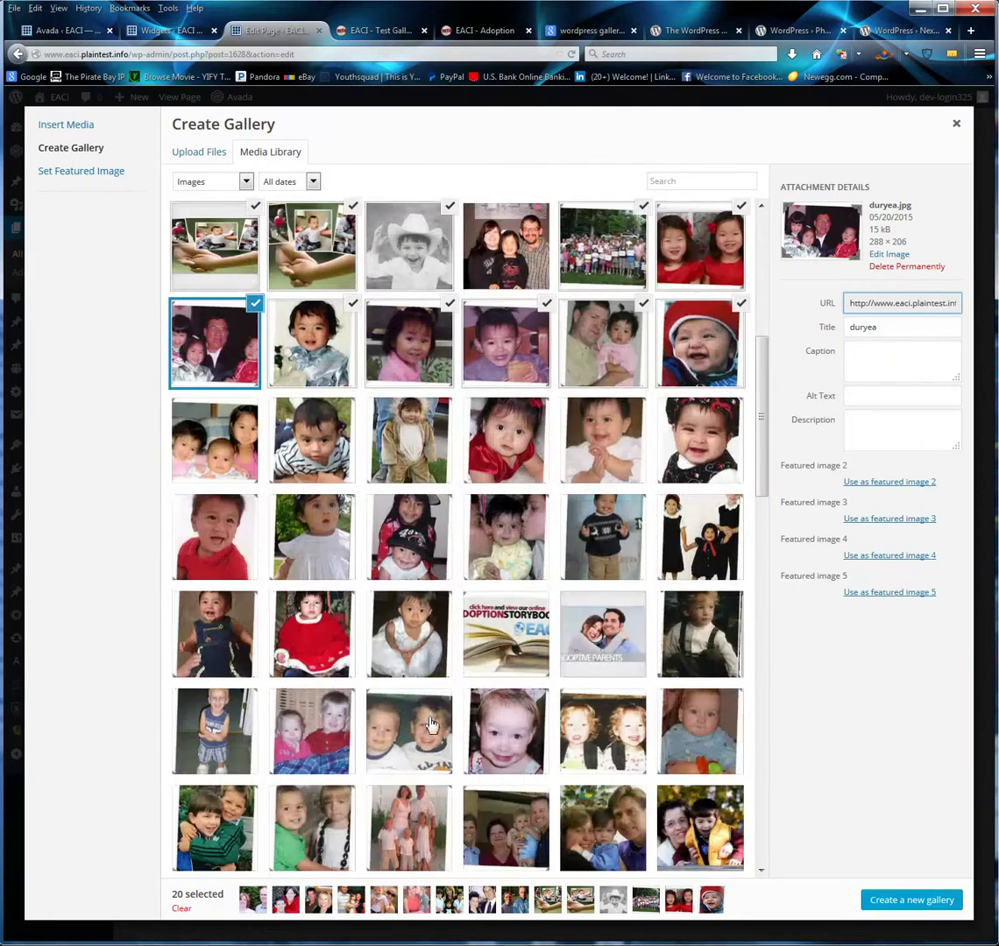
{"action": "left_click", "coordinate": [409, 732]}
{"action": "left_click", "coordinate": [311, 732]}
{"action": "left_click", "coordinate": [215, 732]}
{"action": "left_click", "coordinate": [214, 635]}
{"action": "left_click", "coordinate": [311, 636]}
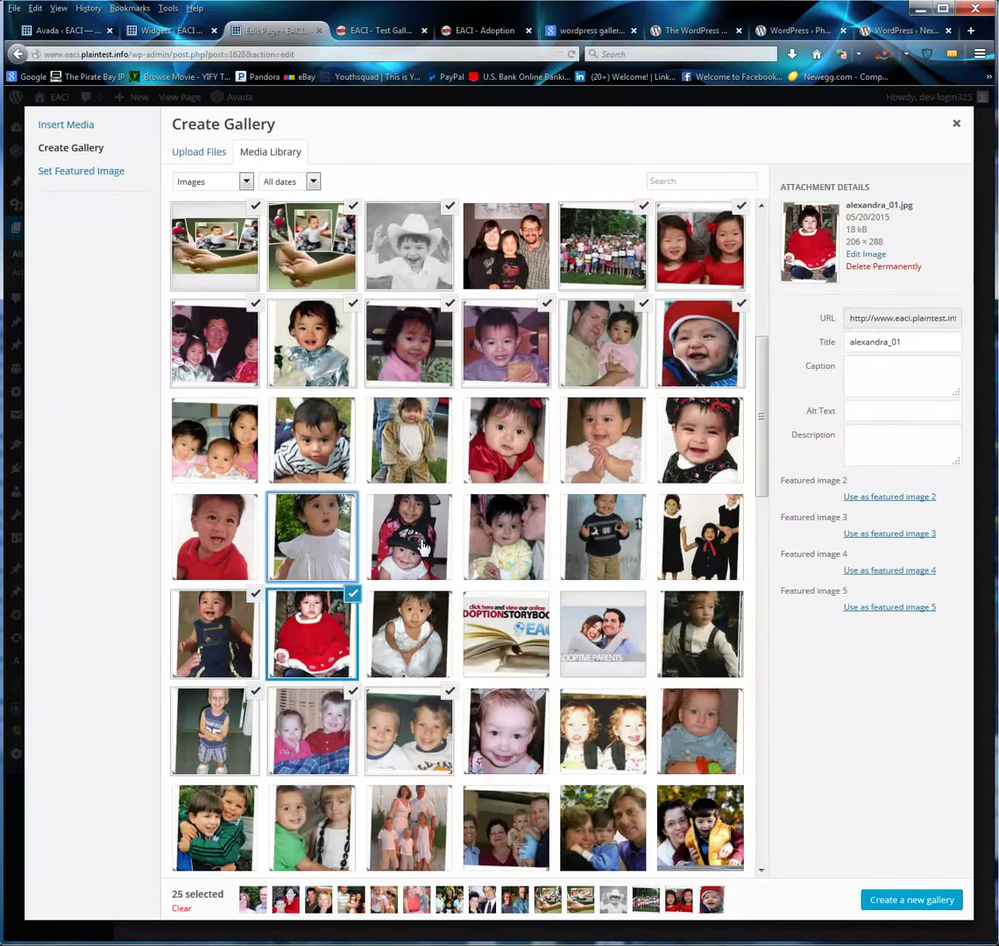
{"action": "left_click", "coordinate": [409, 633]}
{"action": "left_click", "coordinate": [409, 536]}
{"action": "left_click", "coordinate": [506, 536]}
{"action": "left_click", "coordinate": [506, 633]}
{"action": "left_click", "coordinate": [603, 634]}
{"action": "left_click", "coordinate": [603, 536]}
{"action": "left_click", "coordinate": [700, 536]}
{"action": "left_click", "coordinate": [700, 633]}
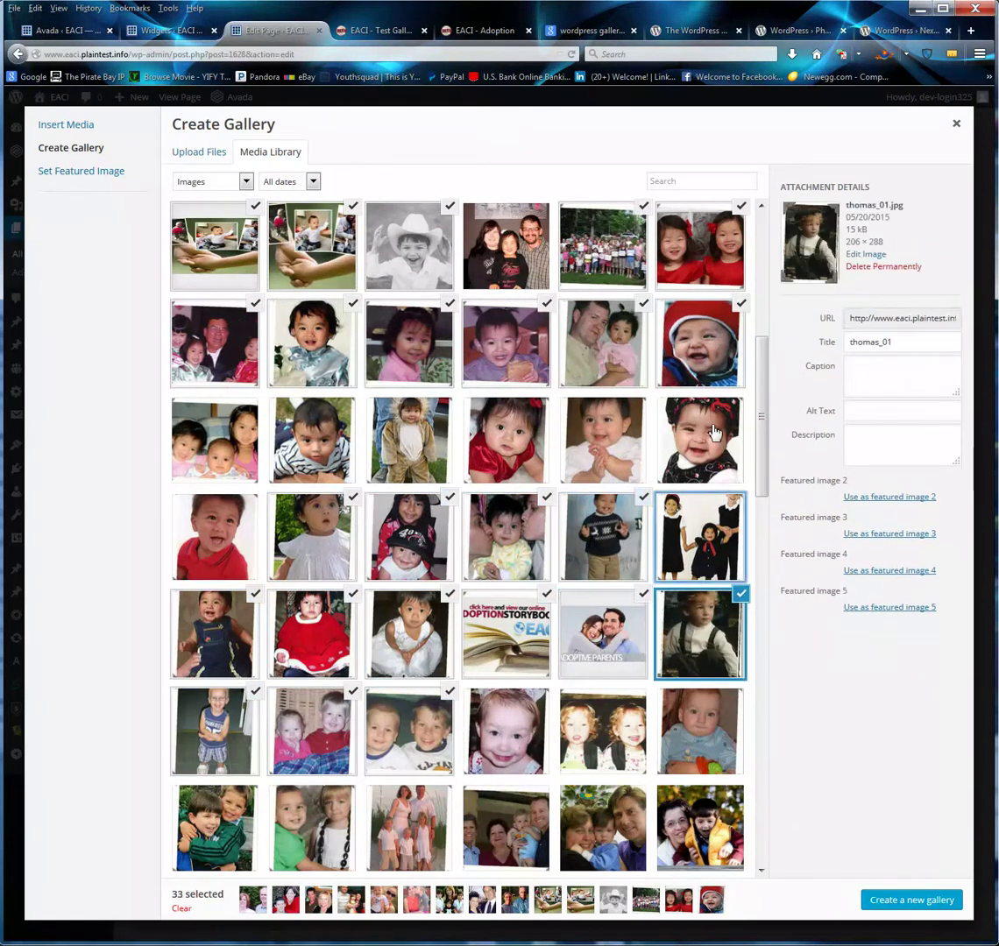
{"action": "left_click", "coordinate": [700, 438]}
{"action": "left_click", "coordinate": [603, 438]}
{"action": "left_click", "coordinate": [505, 438]}
{"action": "left_click", "coordinate": [410, 438]}
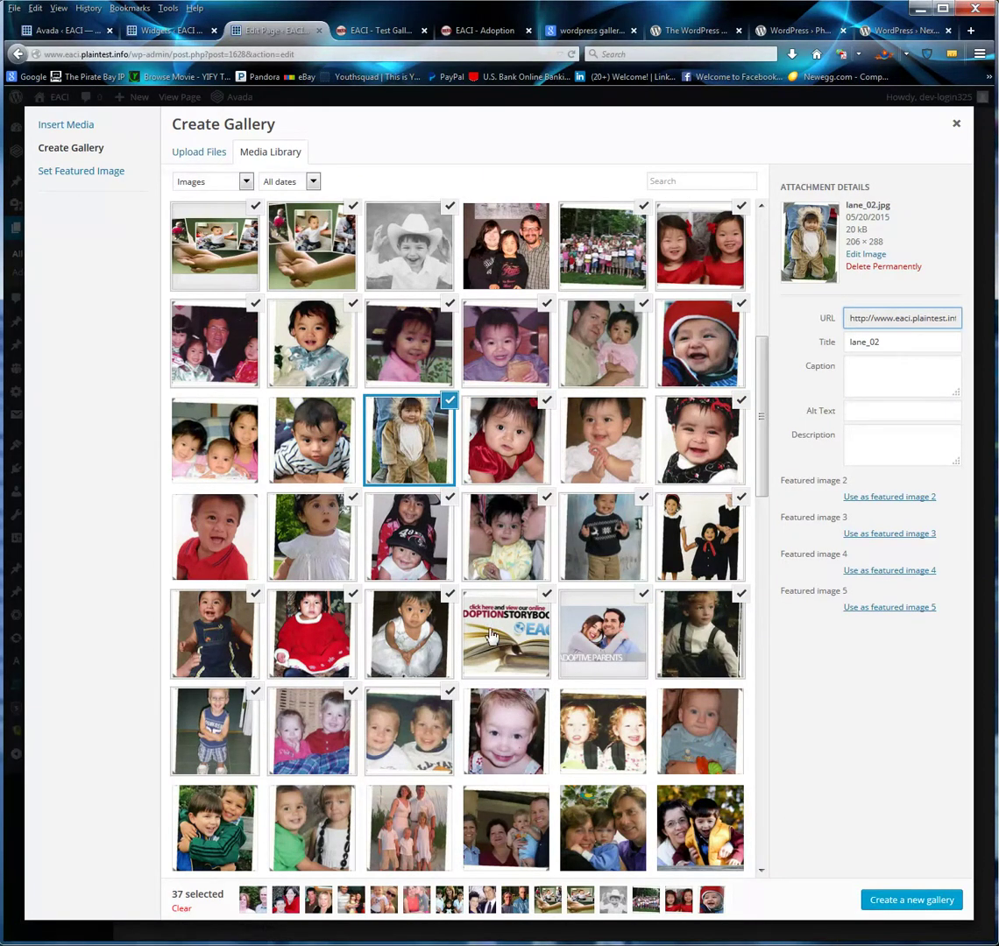
{"action": "left_click", "coordinate": [907, 902]}
Set the gallery to link to Media File, with 5 columns and Thumbnail image size
{"action": "left_click", "coordinate": [852, 188]}
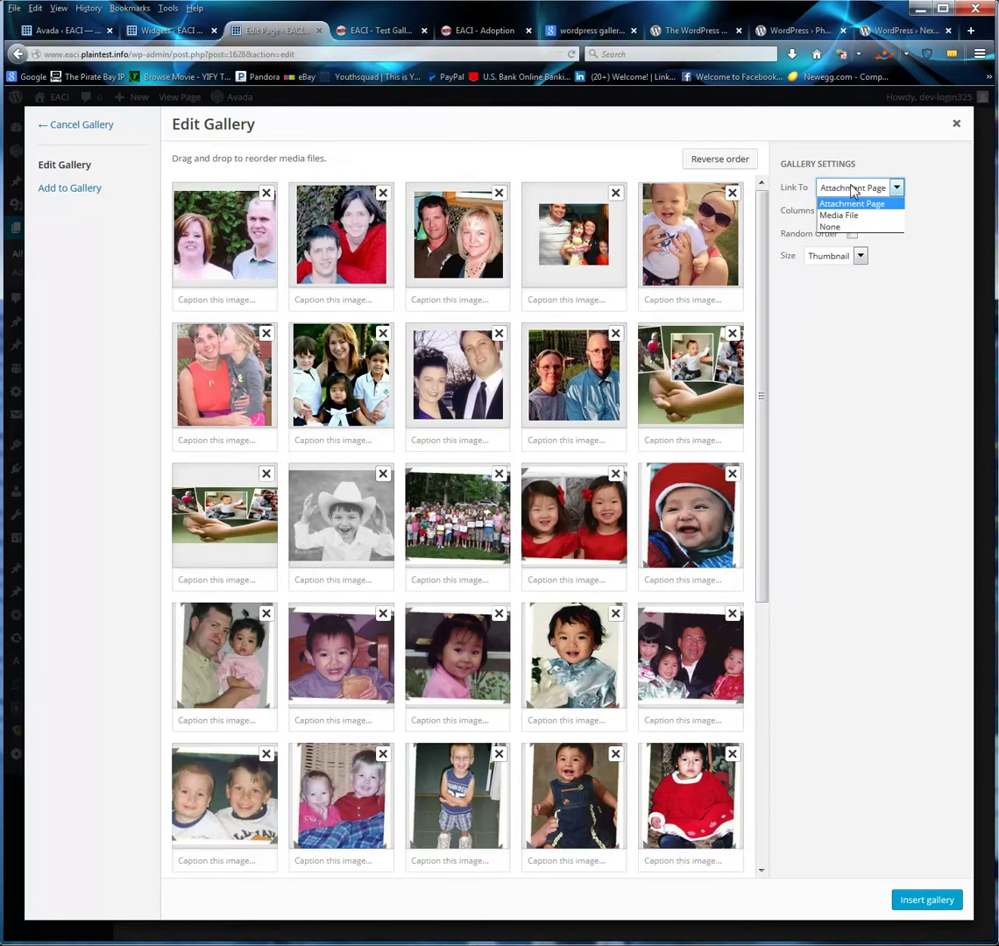
{"action": "left_click", "coordinate": [869, 215]}
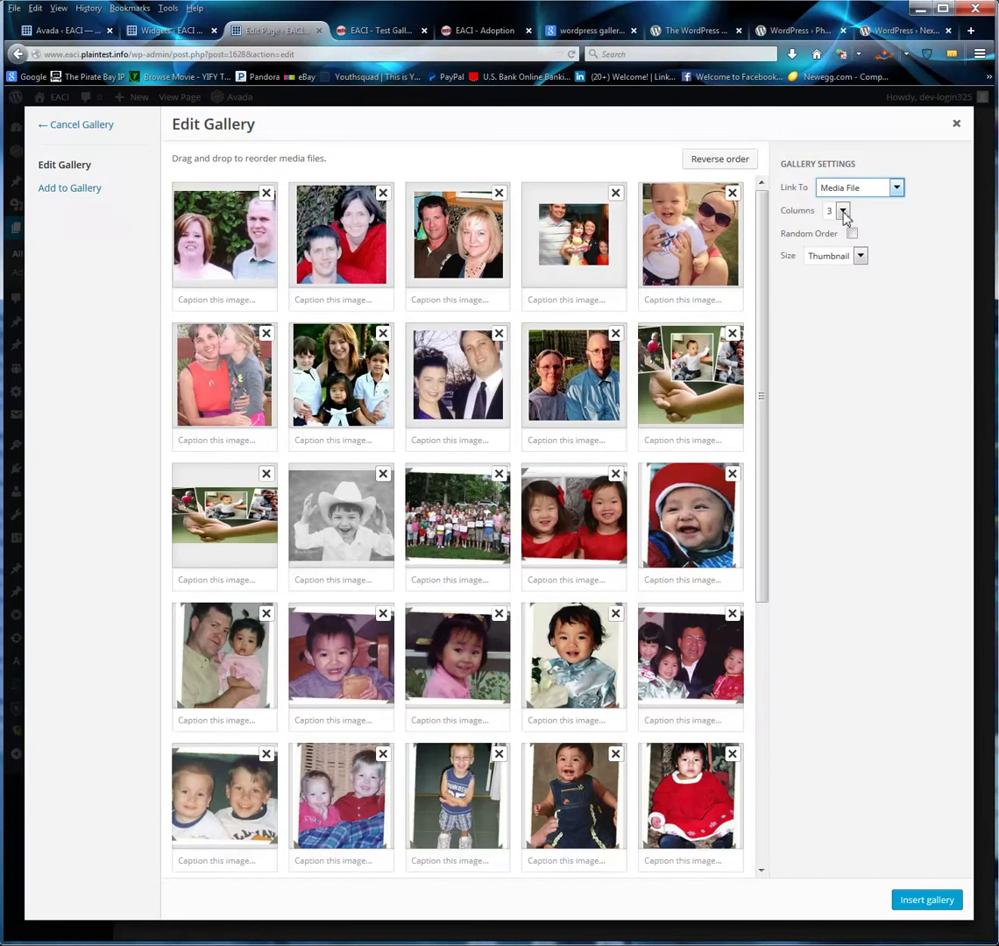
{"action": "left_click", "coordinate": [842, 211]}
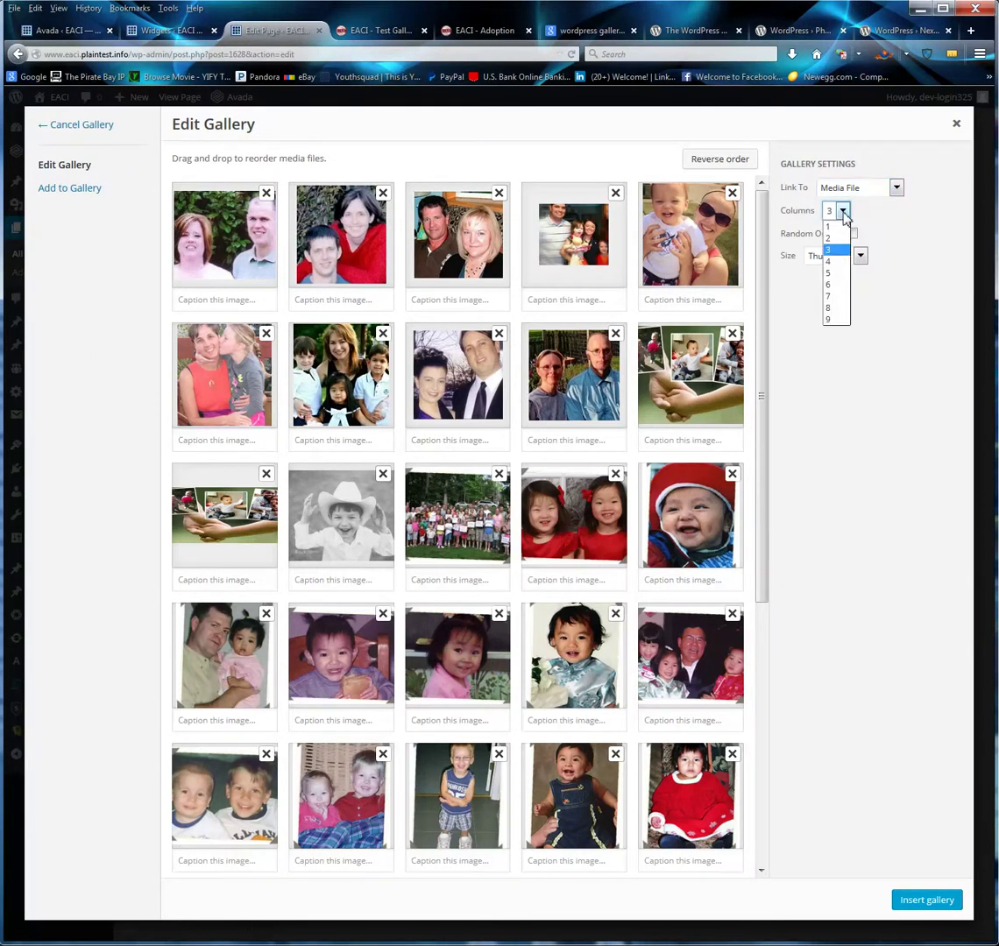
{"action": "left_click", "coordinate": [844, 280]}
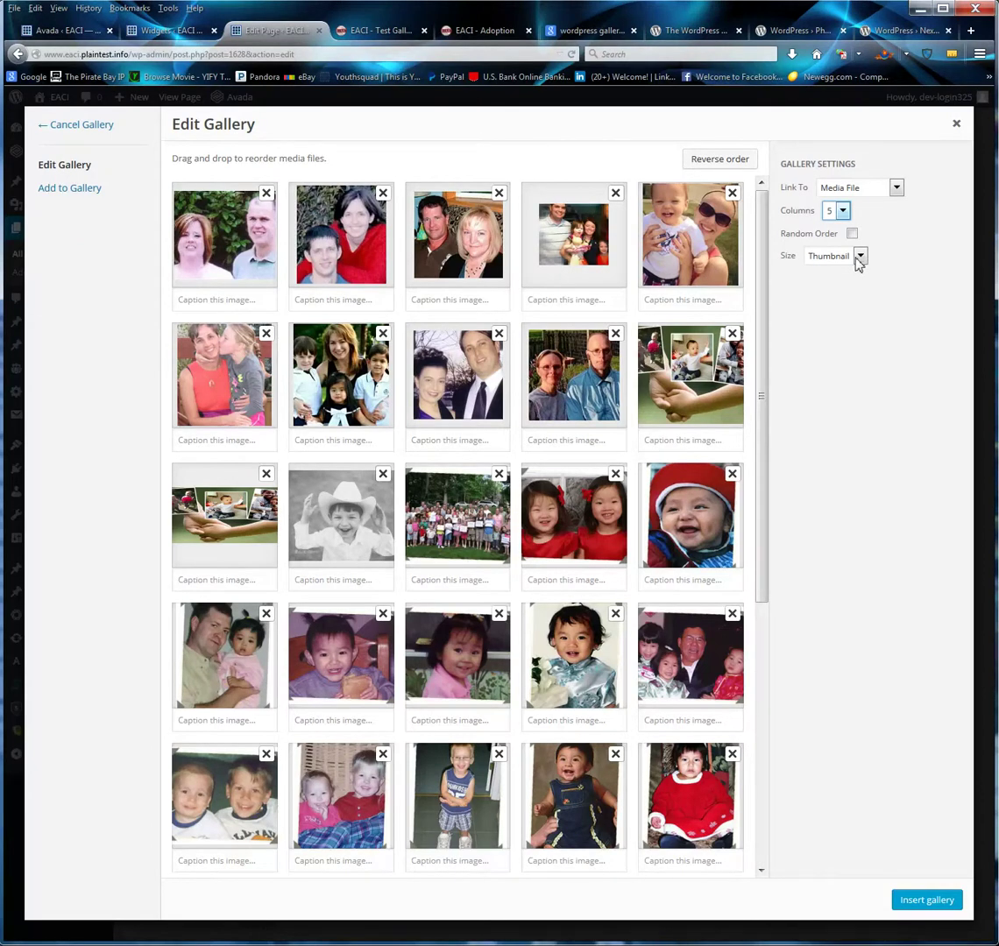
{"action": "left_click", "coordinate": [856, 257]}
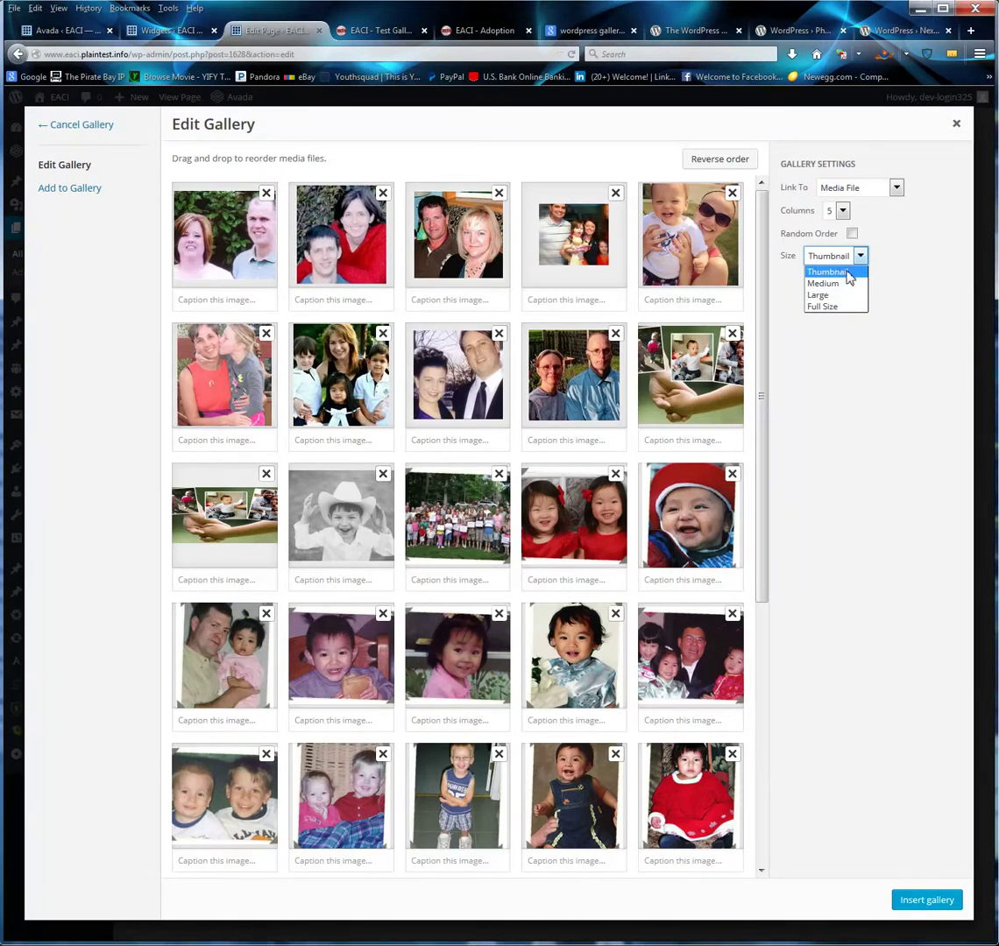
{"action": "left_click", "coordinate": [848, 277]}
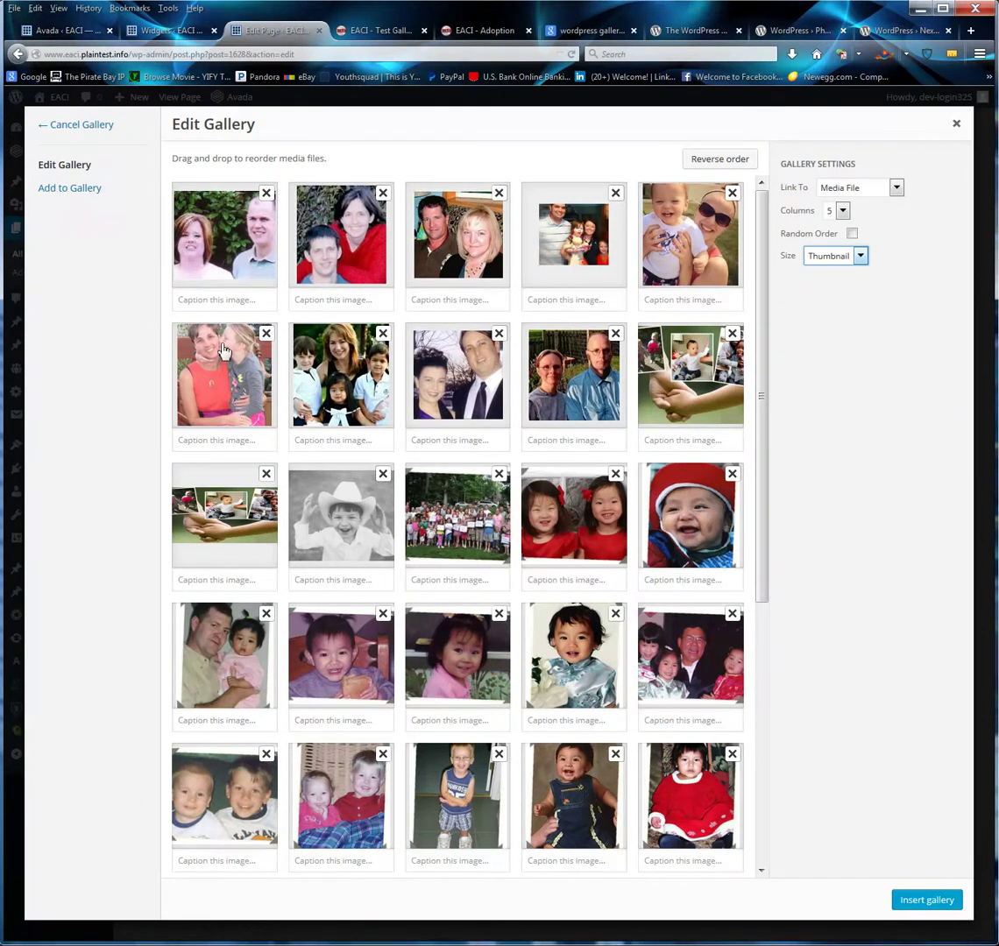
Move the kissing-girl, woman-with-three-children and silver-outfit toddler photos to the first three places, the cowboy-hat boy to fifth, and insert the gallery
{"action": "left_click_drag", "start_coordinate": [200, 315], "coordinate": [233, 248]}
{"action": "left_click_drag", "start_coordinate": [342, 382], "coordinate": [343, 241]}
{"action": "left_click_drag", "start_coordinate": [548, 639], "coordinate": [459, 239]}
{"action": "left_click_drag", "start_coordinate": [457, 517], "coordinate": [688, 235]}
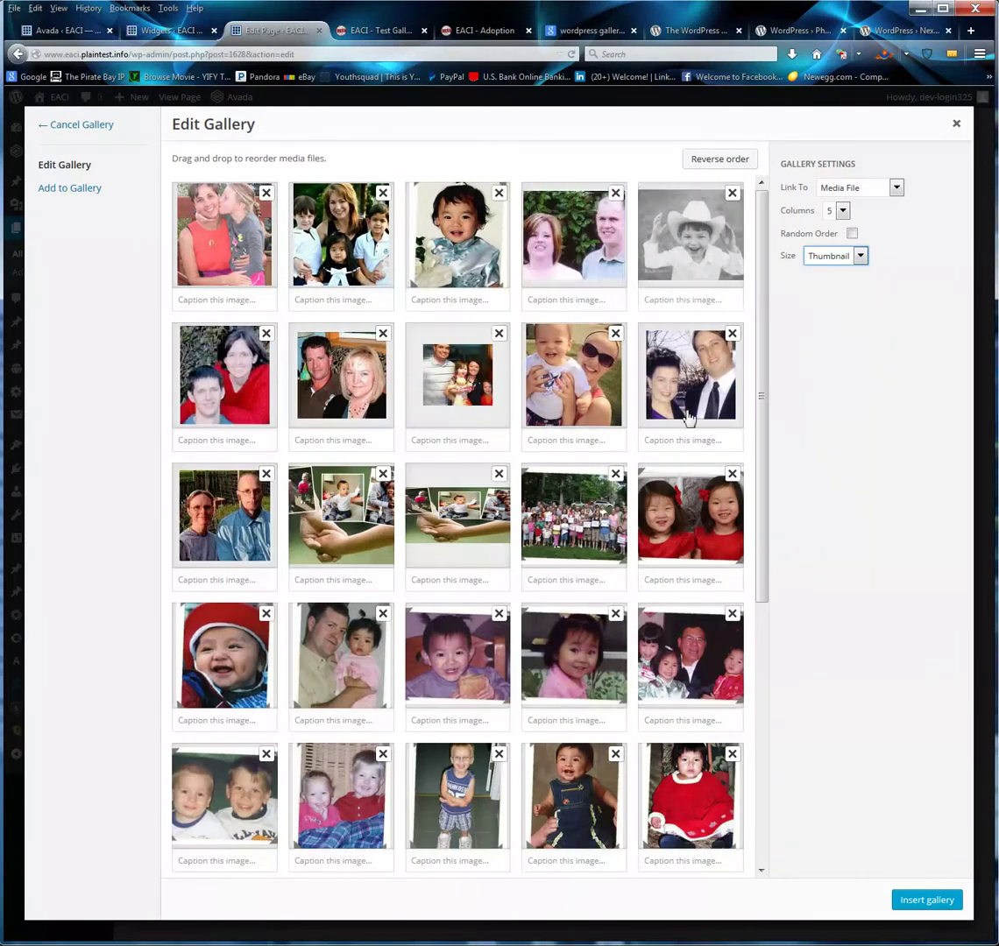
{"action": "left_click", "coordinate": [927, 901]}
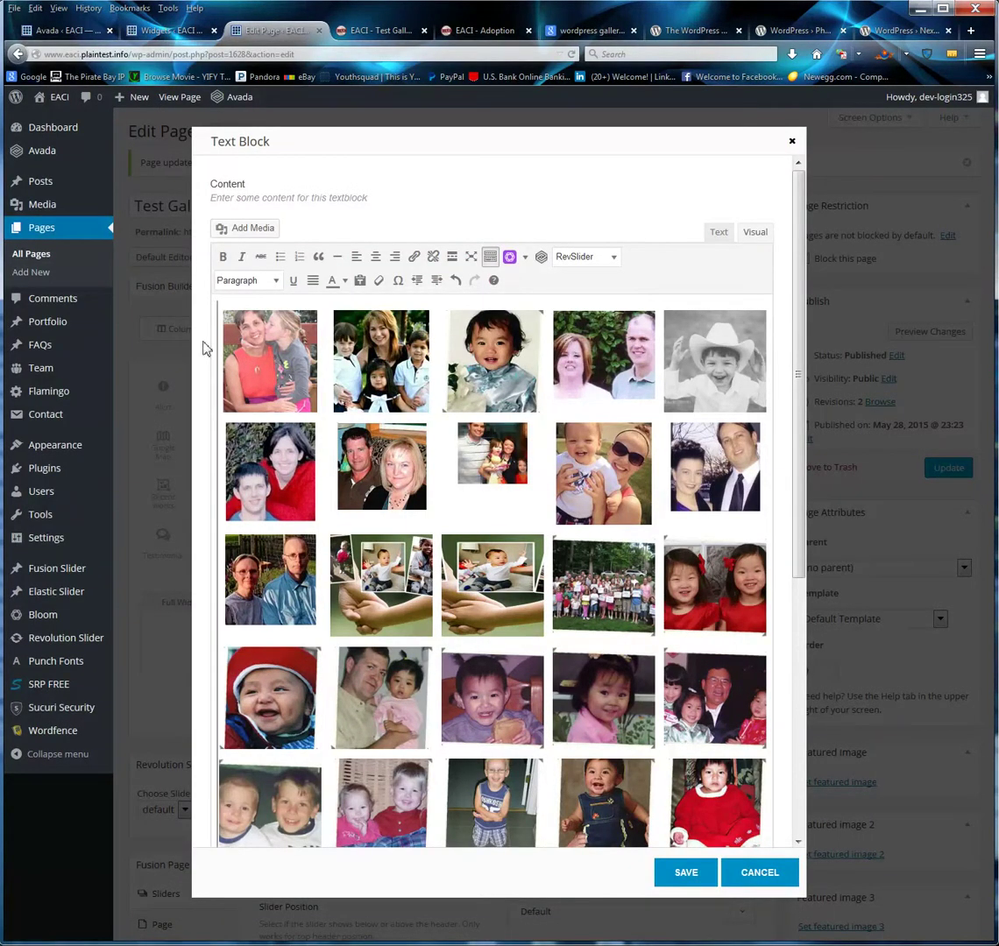
Review the inserted gallery's image layout in the Text Block and its gallery editing view, leaving the settings as they are
{"action": "left_click", "coordinate": [252, 308]}
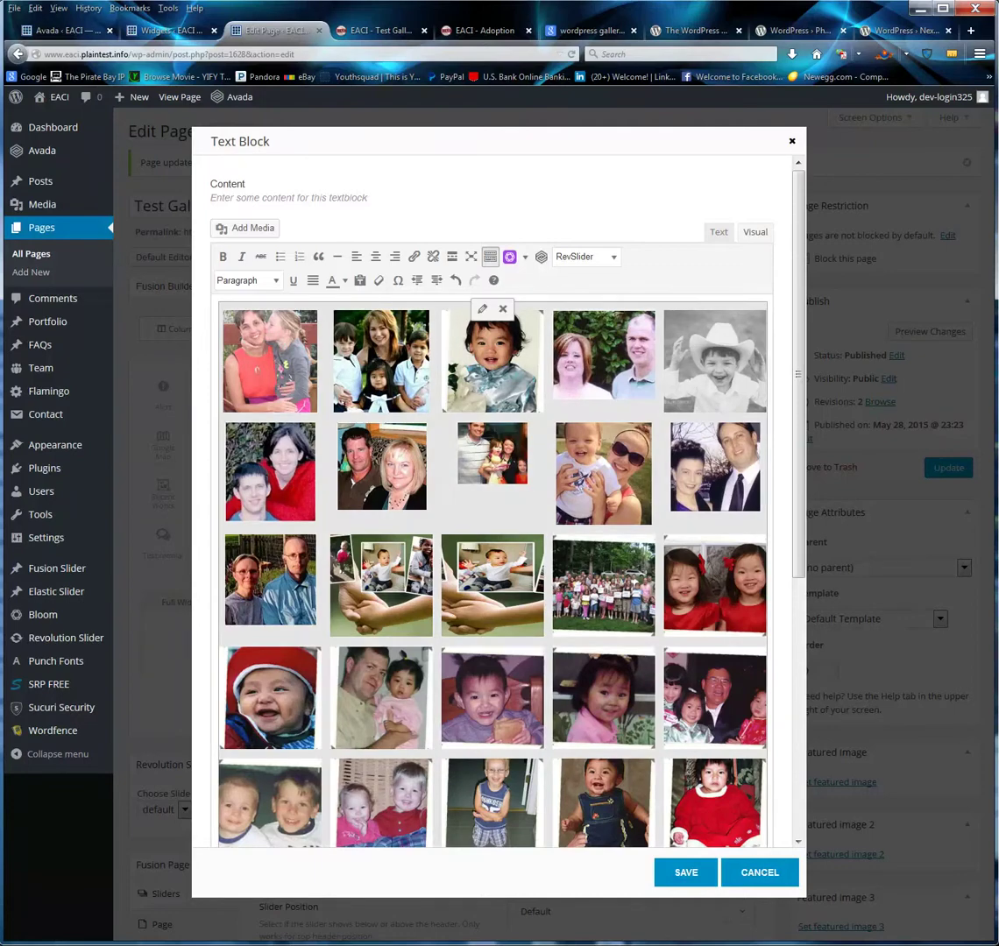
{"action": "left_click", "coordinate": [482, 308]}
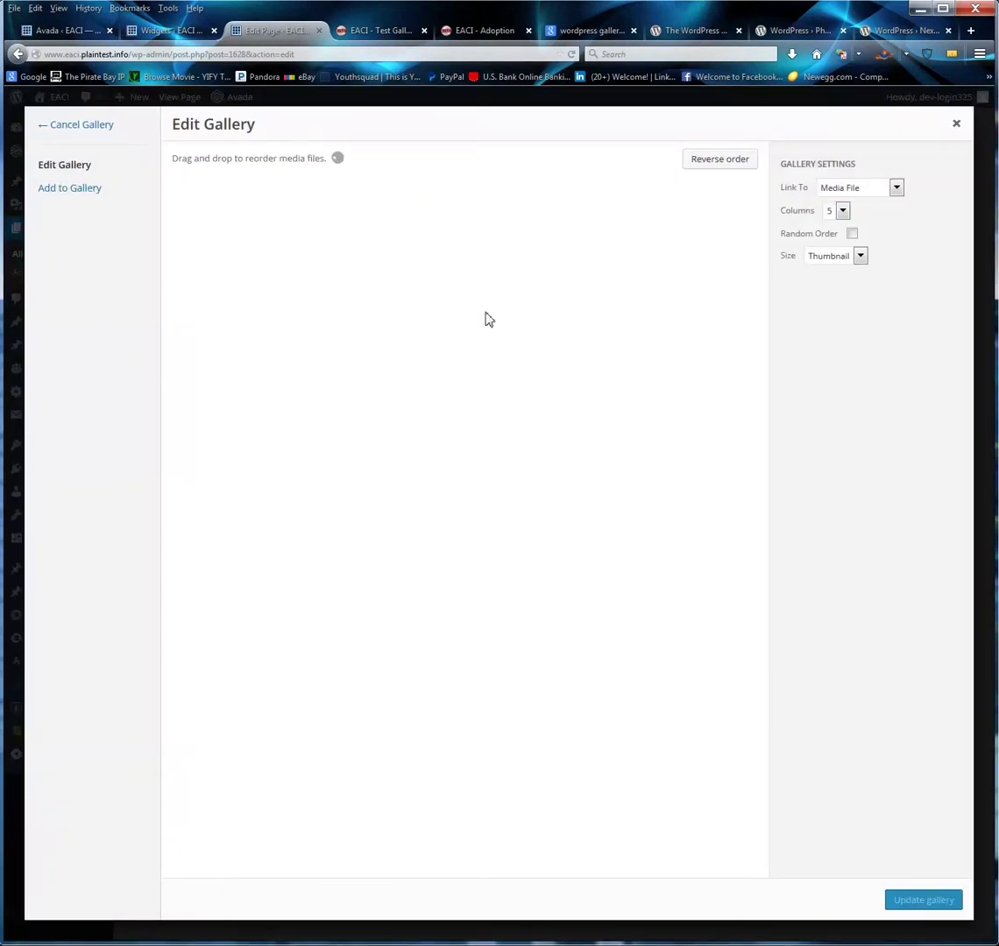
{"action": "left_click", "coordinate": [958, 128]}
{"action": "scroll", "coordinate": [455, 461], "scroll_direction": "down", "scroll_amount": 5}
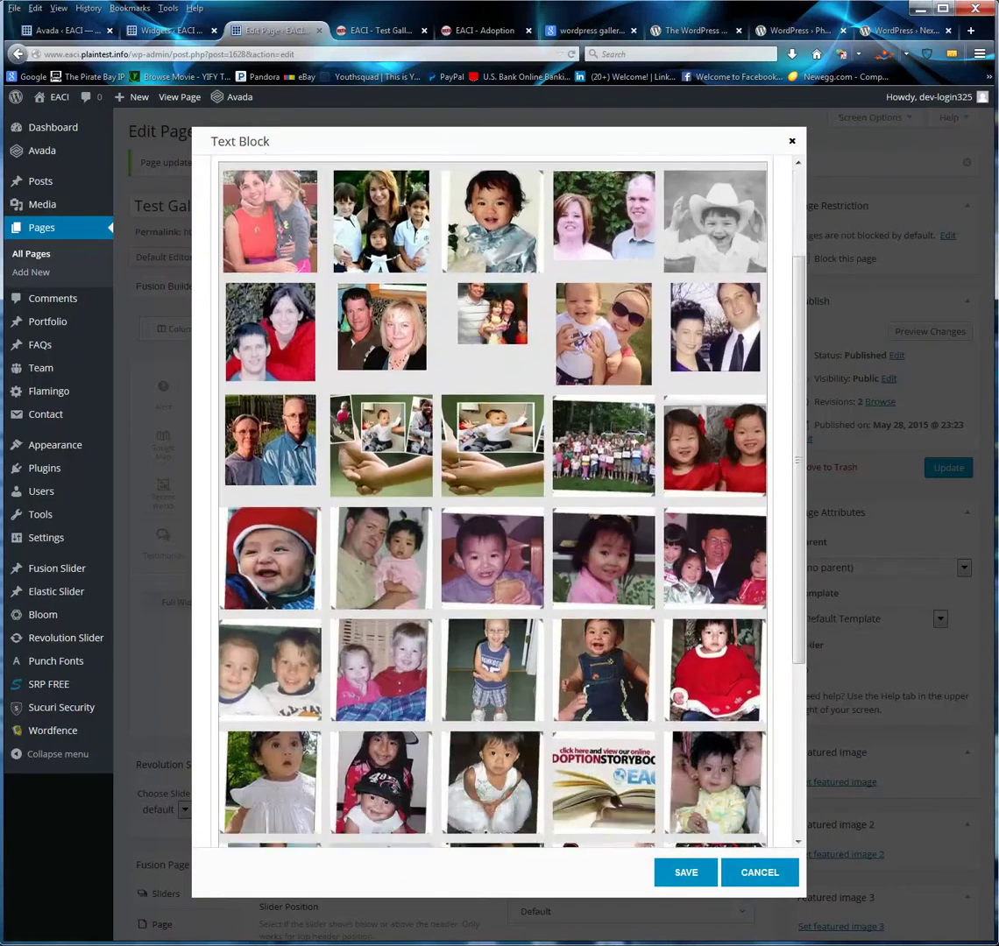
{"action": "scroll", "coordinate": [449, 565], "scroll_direction": "up", "scroll_amount": 5}
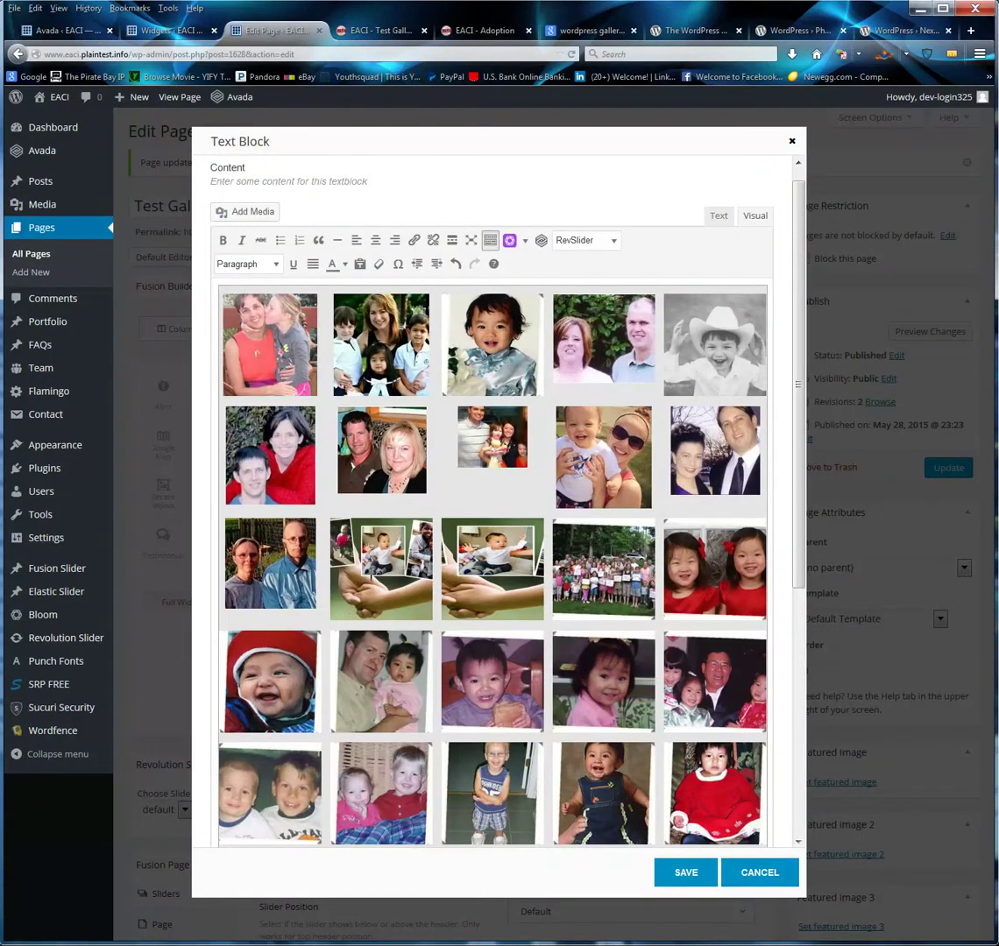
{"action": "scroll", "coordinate": [261, 285], "scroll_direction": "down", "scroll_amount": 4}
{"action": "scroll", "coordinate": [401, 657], "scroll_direction": "up", "scroll_amount": 1}
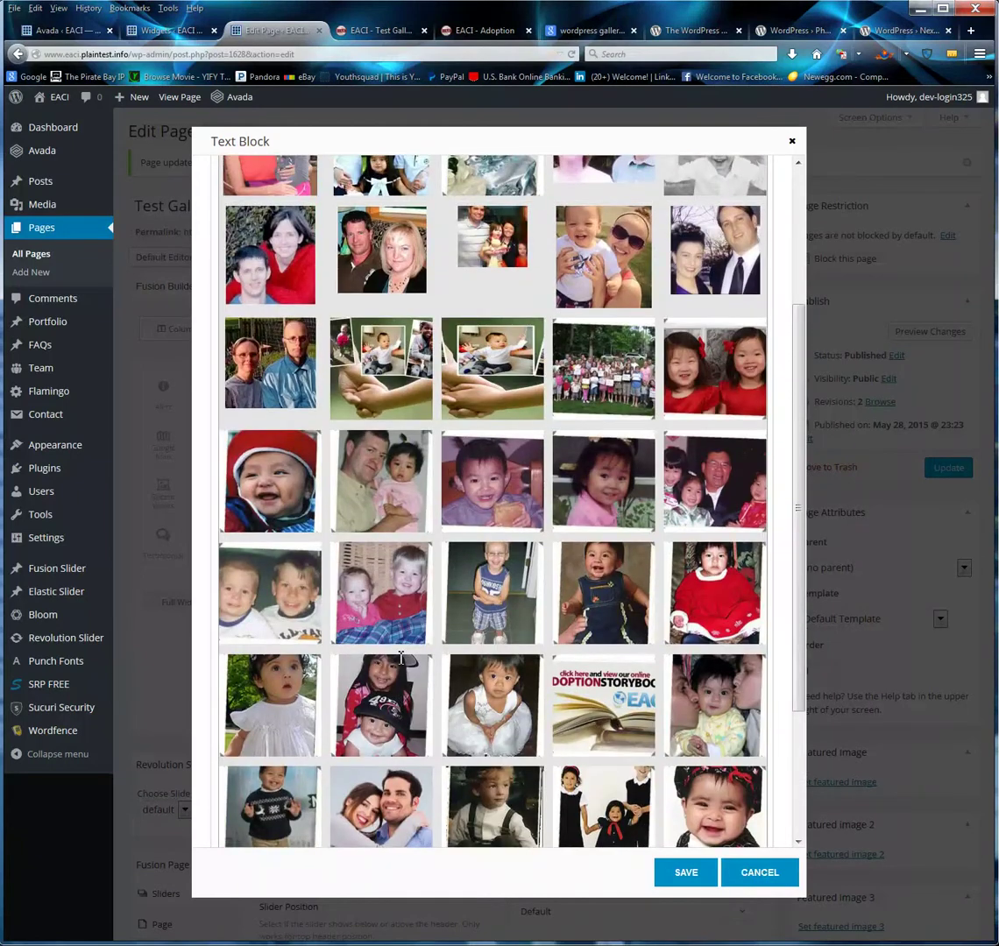
{"action": "scroll", "coordinate": [400, 657], "scroll_direction": "up", "scroll_amount": 2}
{"action": "scroll", "coordinate": [401, 657], "scroll_direction": "up", "scroll_amount": 1}
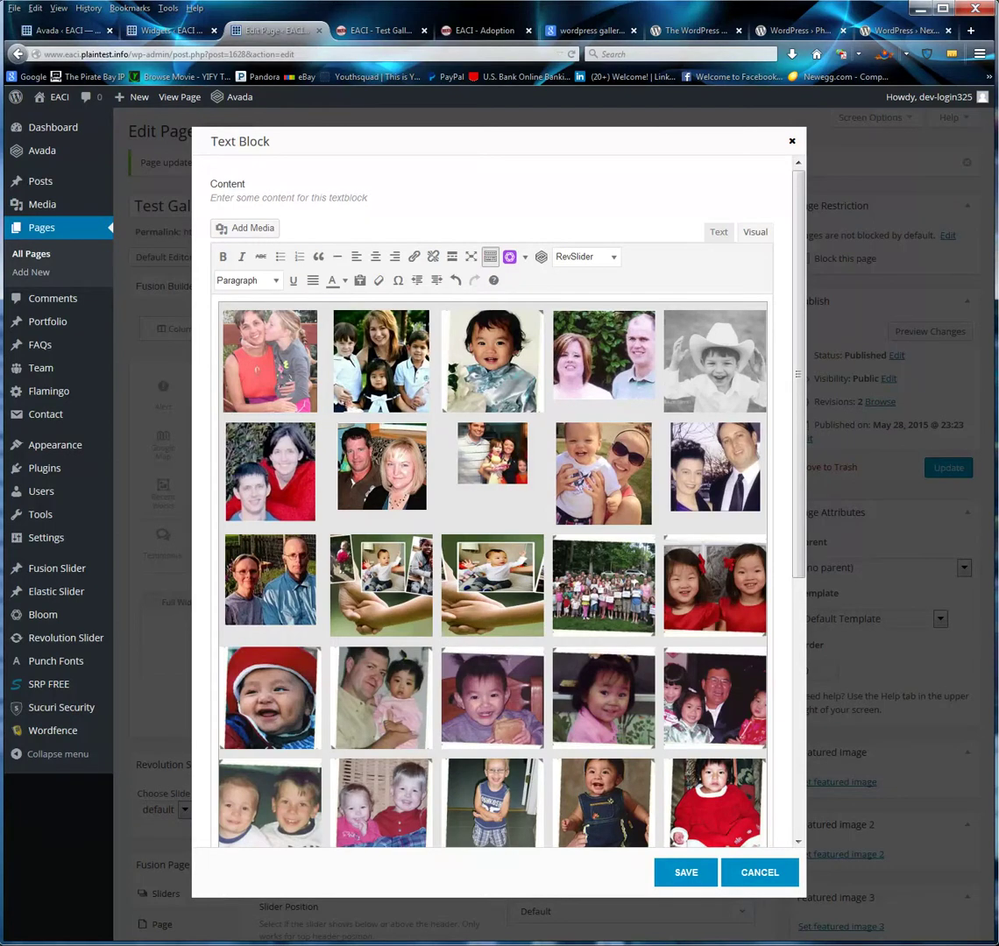
{"action": "left_click", "coordinate": [474, 512]}
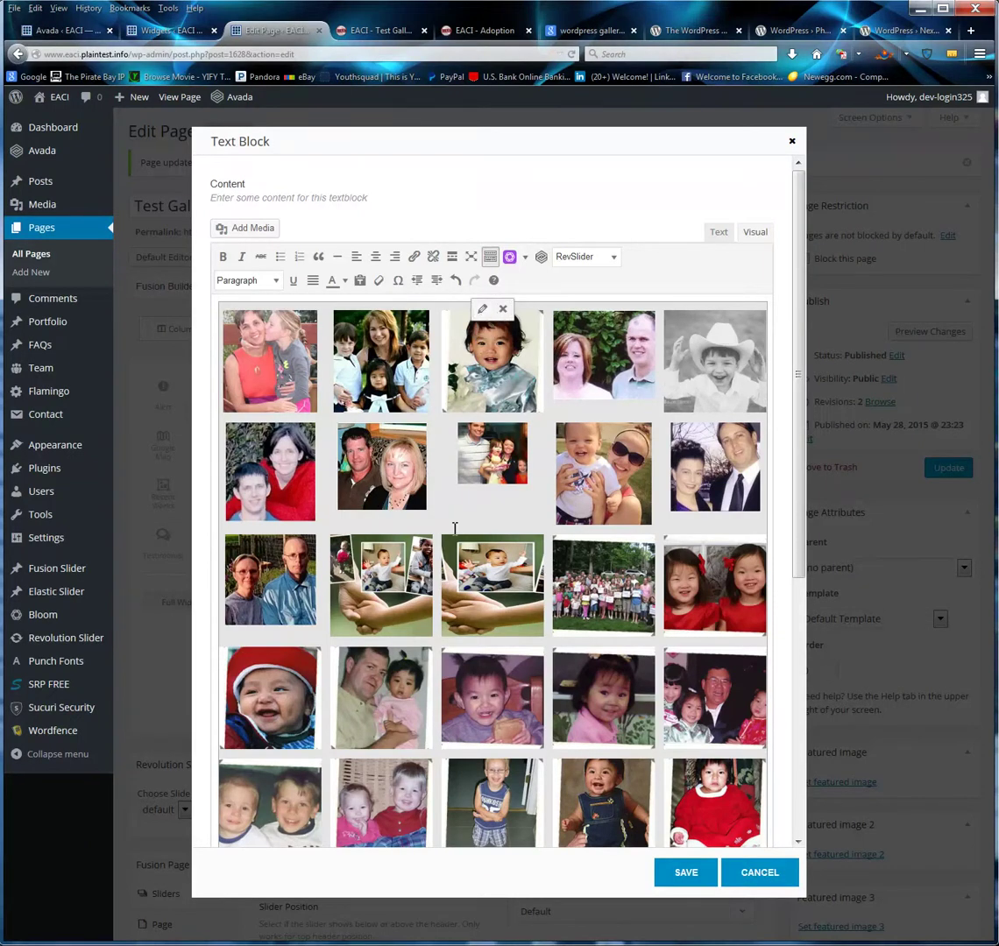
{"action": "left_click", "coordinate": [483, 310]}
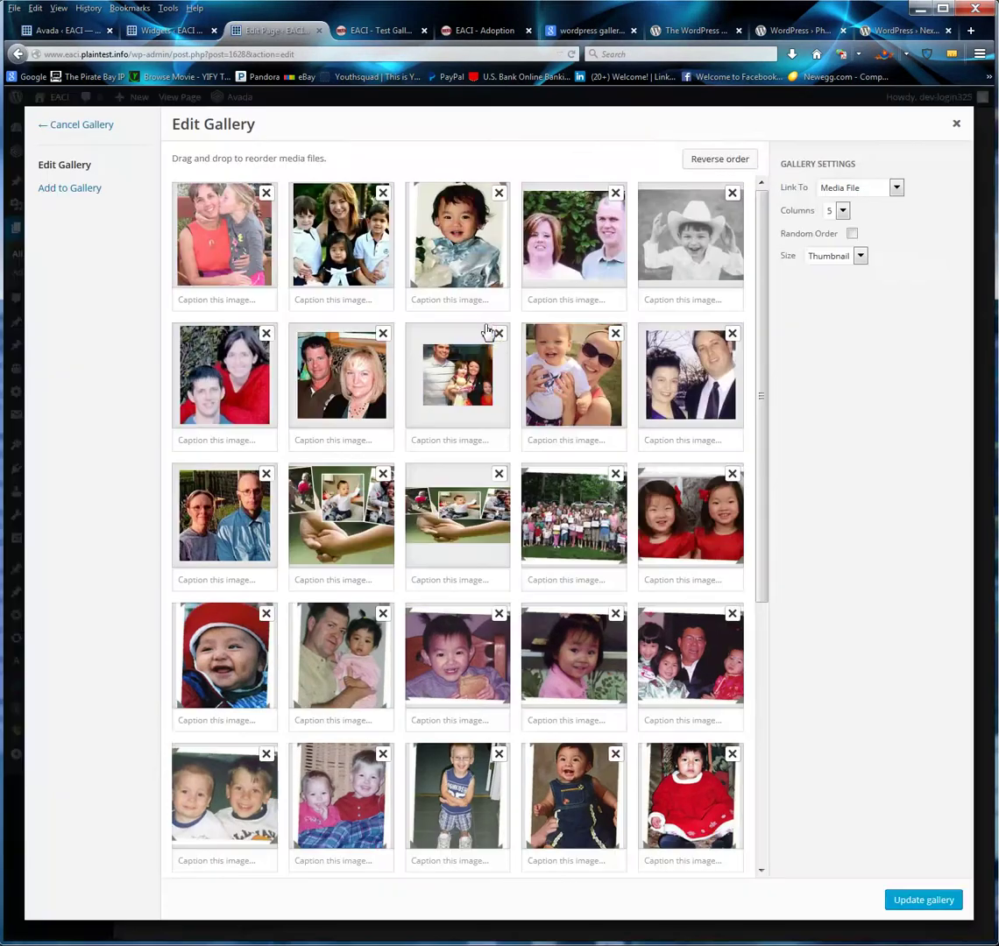
{"action": "left_click", "coordinate": [956, 124]}
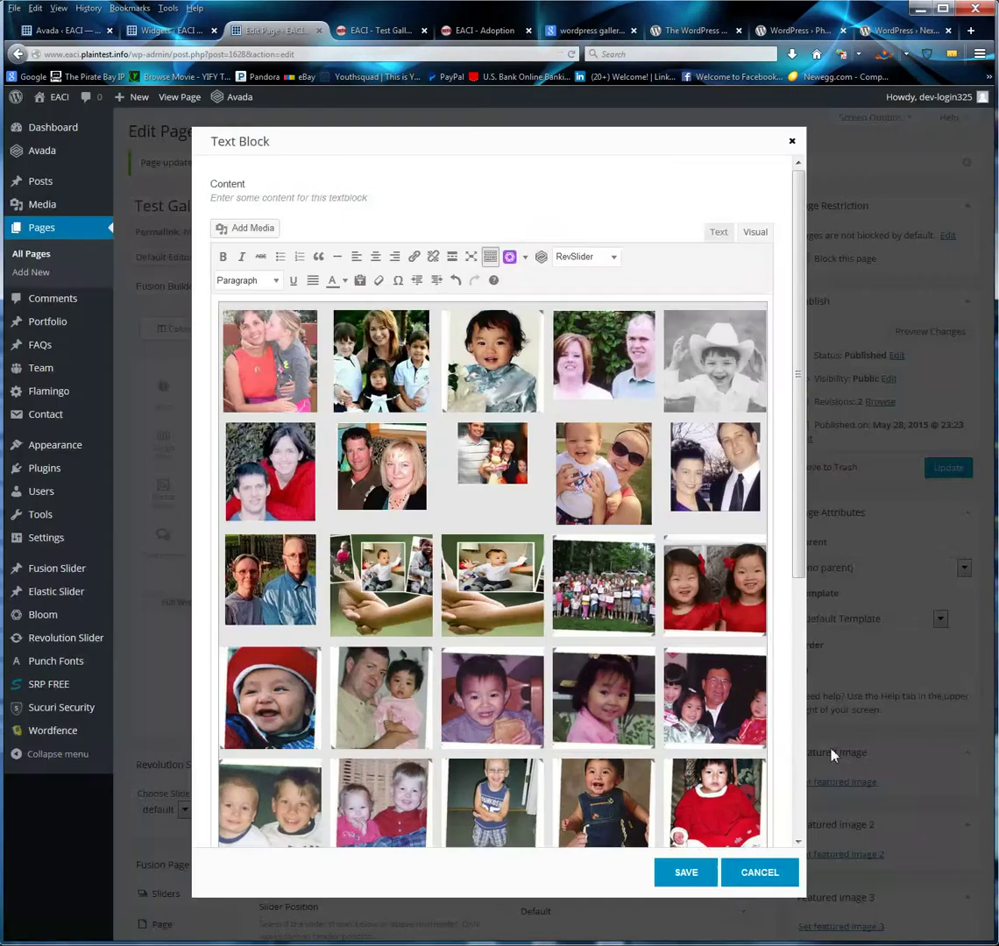
Save the Text Block and update the Test Gallery page
{"action": "left_click", "coordinate": [674, 879]}
{"action": "left_click", "coordinate": [934, 467]}
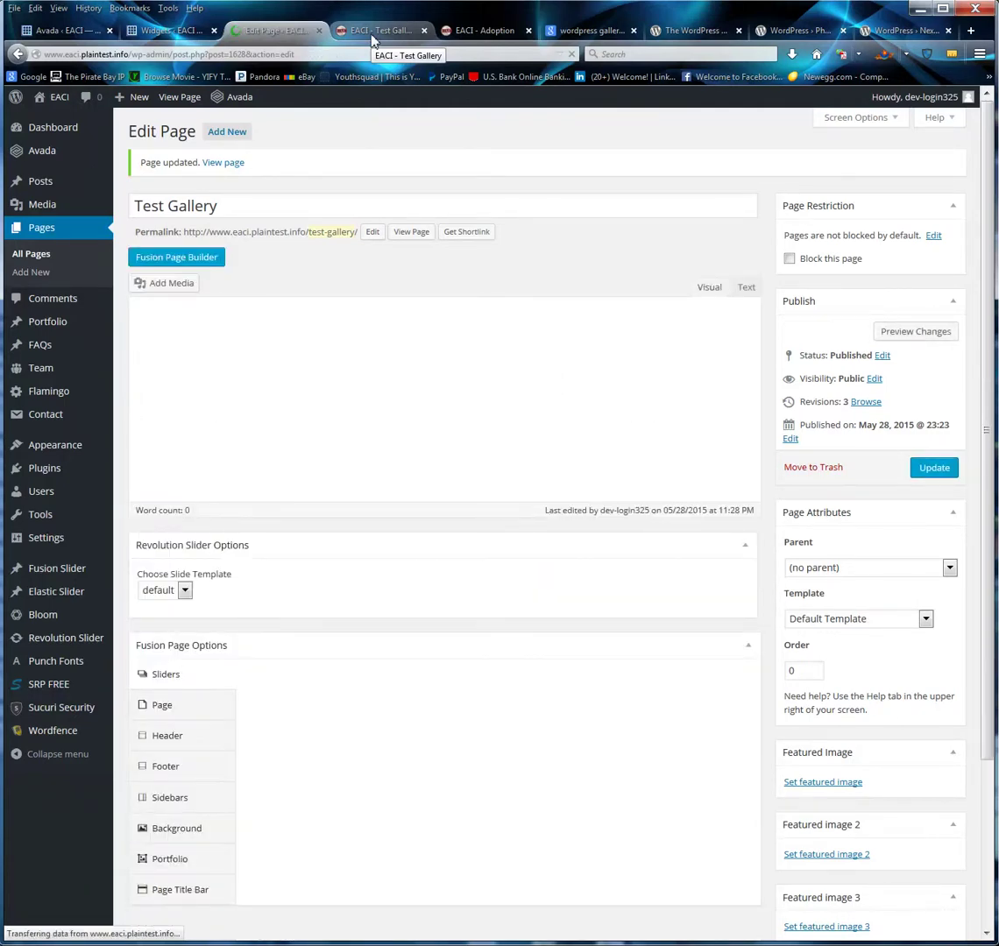
Reload the live Test Gallery page and look over the published gallery from top to bottom
{"action": "left_click", "coordinate": [375, 34]}
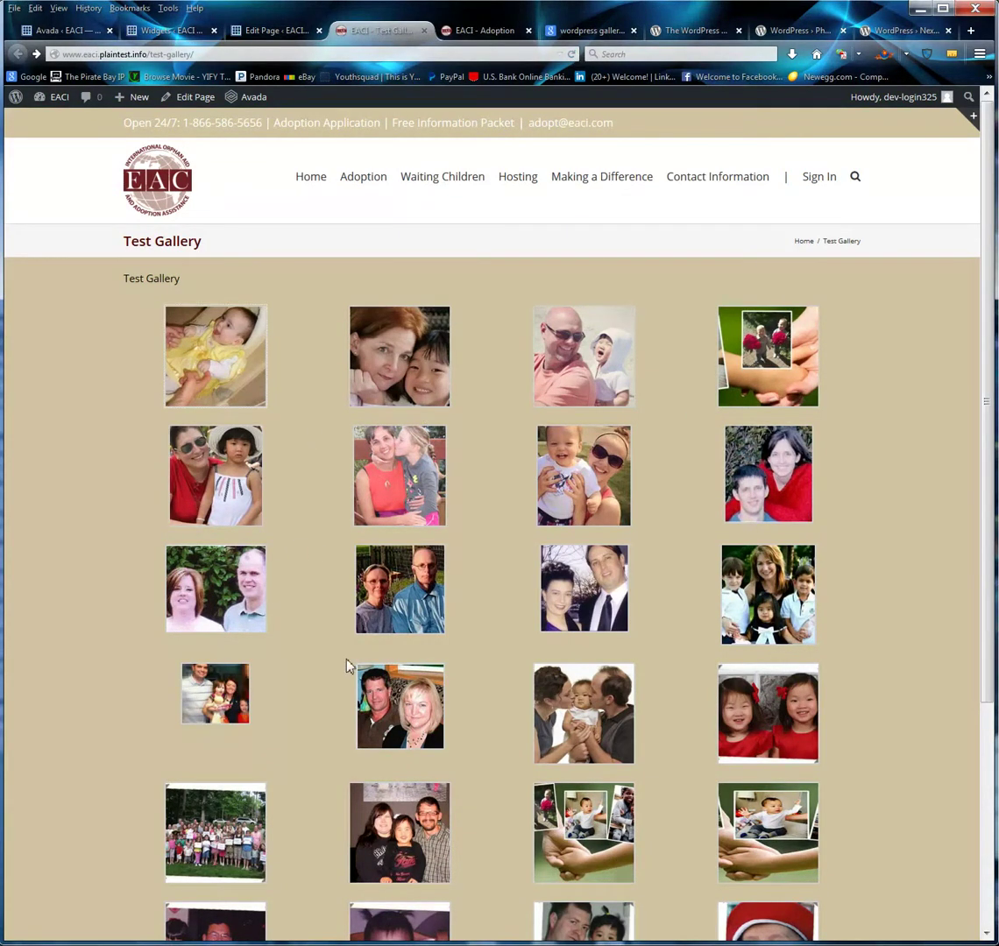
{"action": "left_click", "coordinate": [573, 55]}
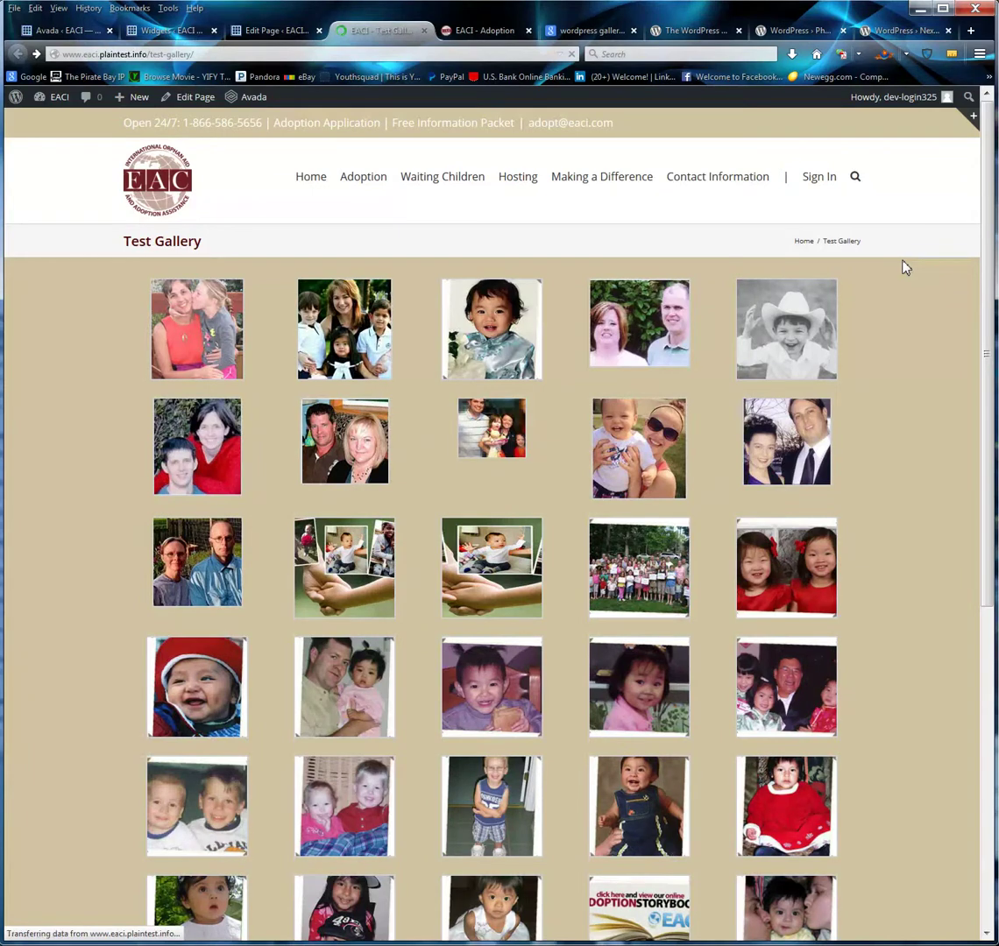
{"action": "scroll", "coordinate": [918, 488], "scroll_direction": "down", "scroll_amount": 7}
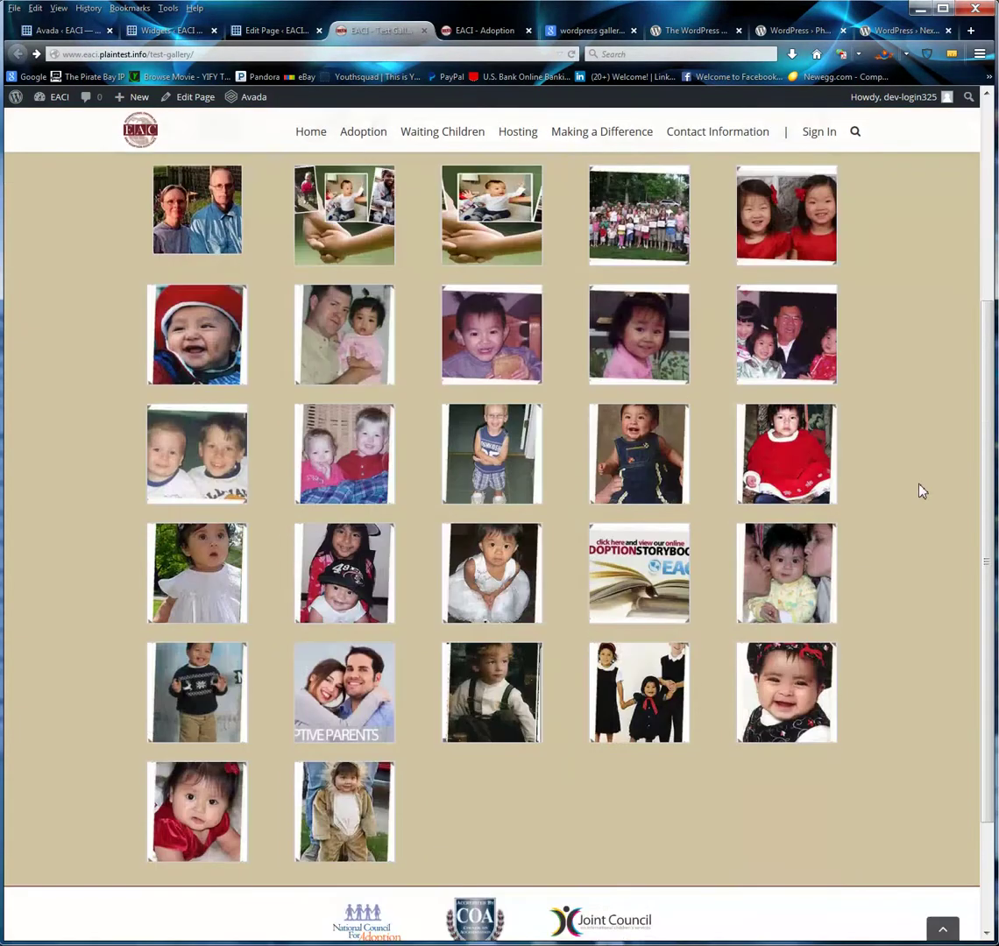
{"action": "scroll", "coordinate": [920, 491], "scroll_direction": "up", "scroll_amount": 6}
{"action": "scroll", "coordinate": [920, 492], "scroll_direction": "up", "scroll_amount": 1}
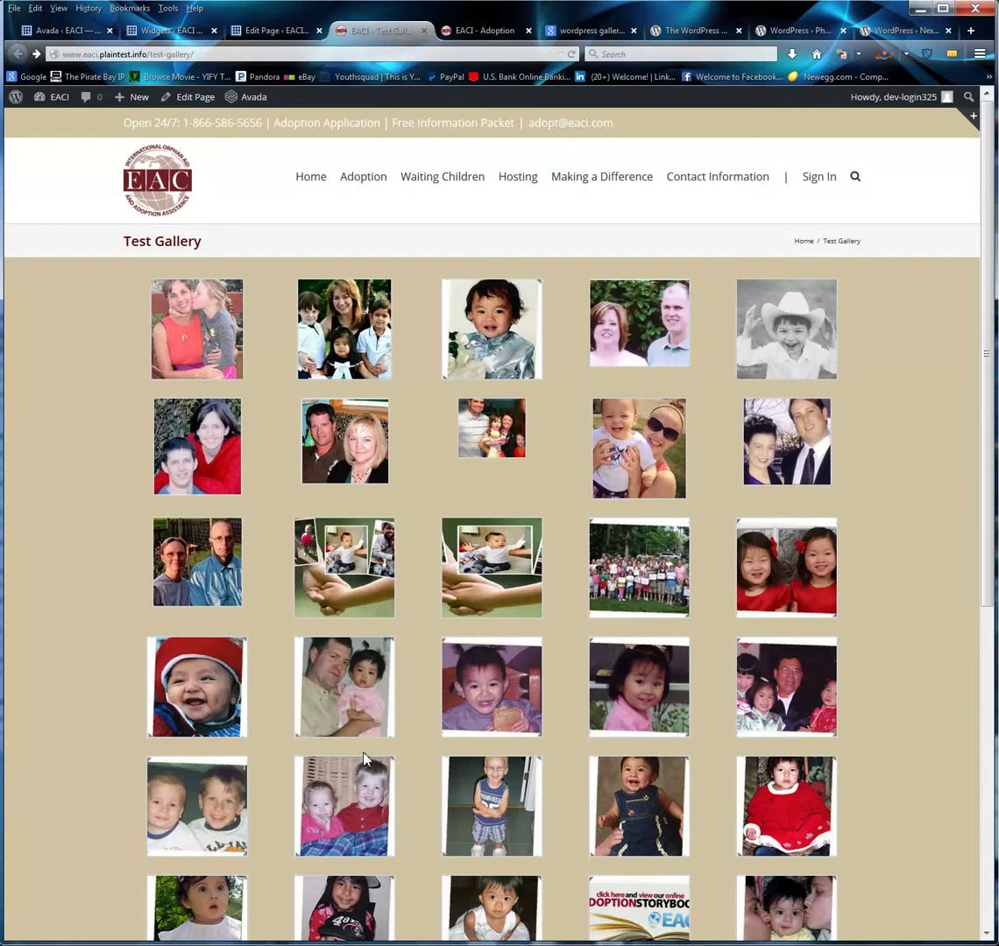
View two photos from the live Test Gallery at full size, returning to the gallery after each one
{"action": "left_click", "coordinate": [201, 582]}
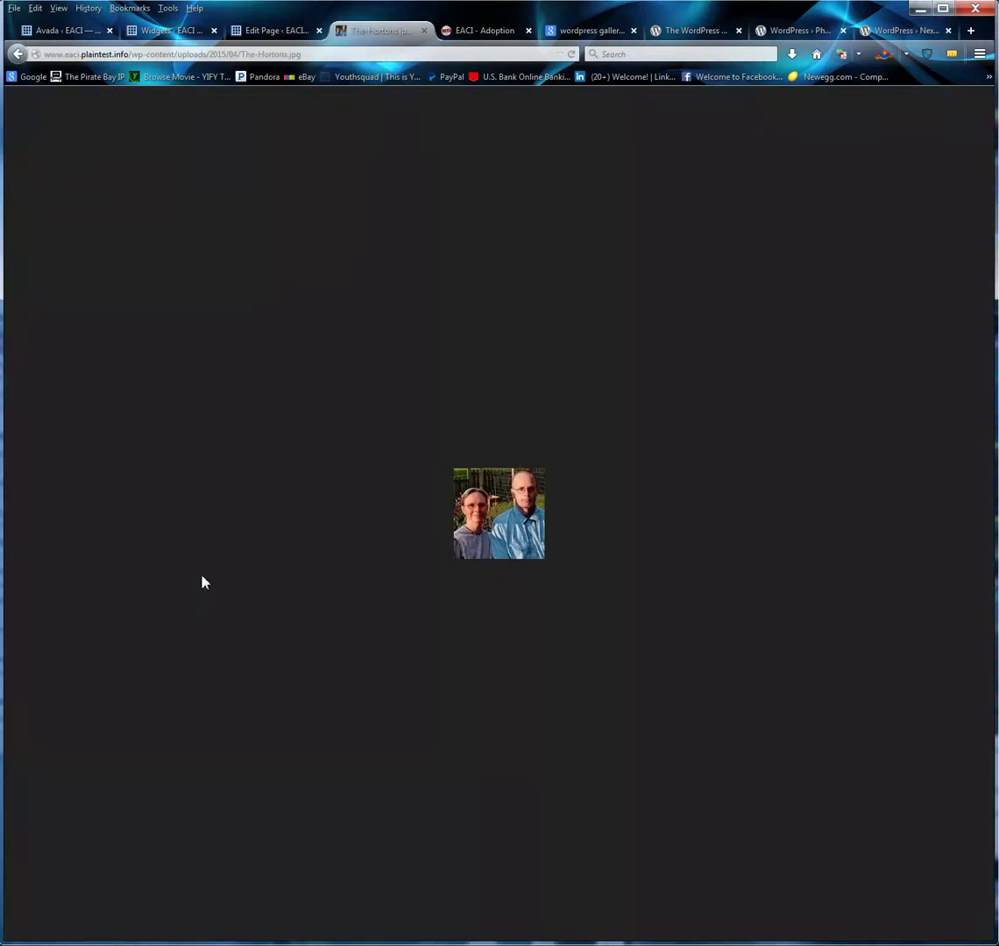
{"action": "left_click", "coordinate": [17, 54]}
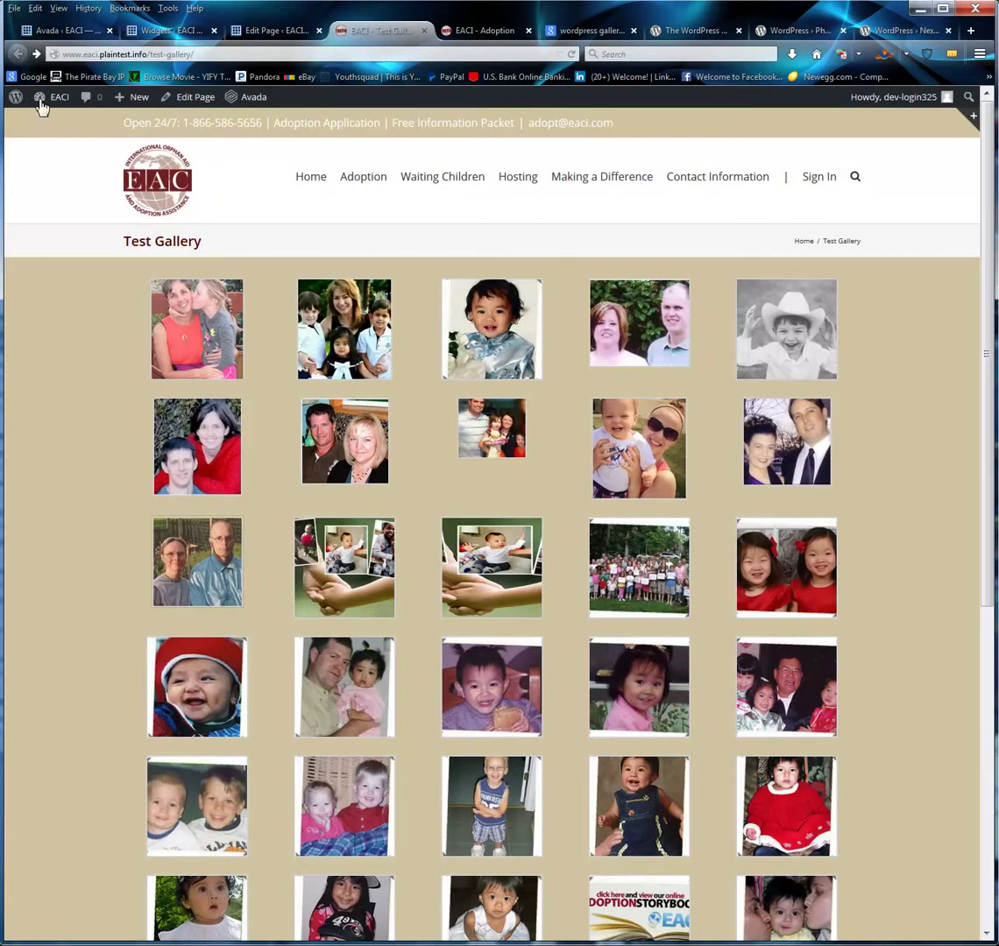
{"action": "left_click", "coordinate": [346, 473]}
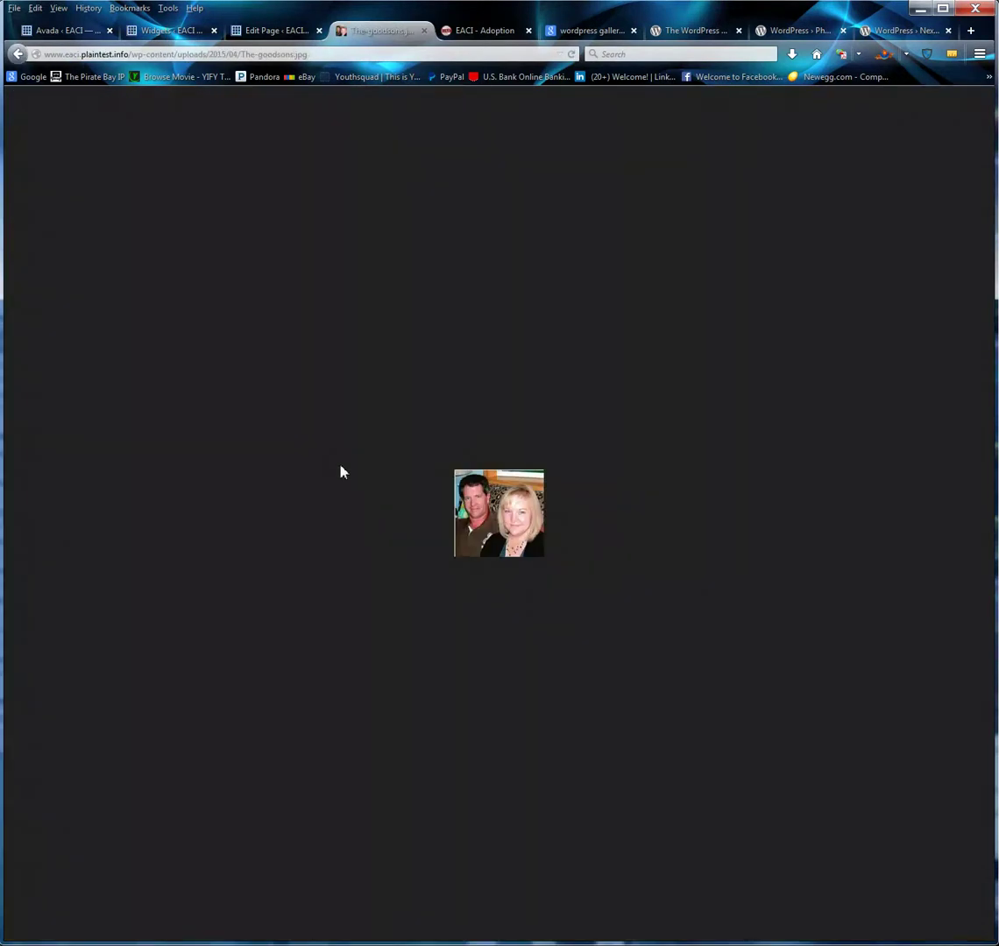
{"action": "left_click", "coordinate": [17, 53]}
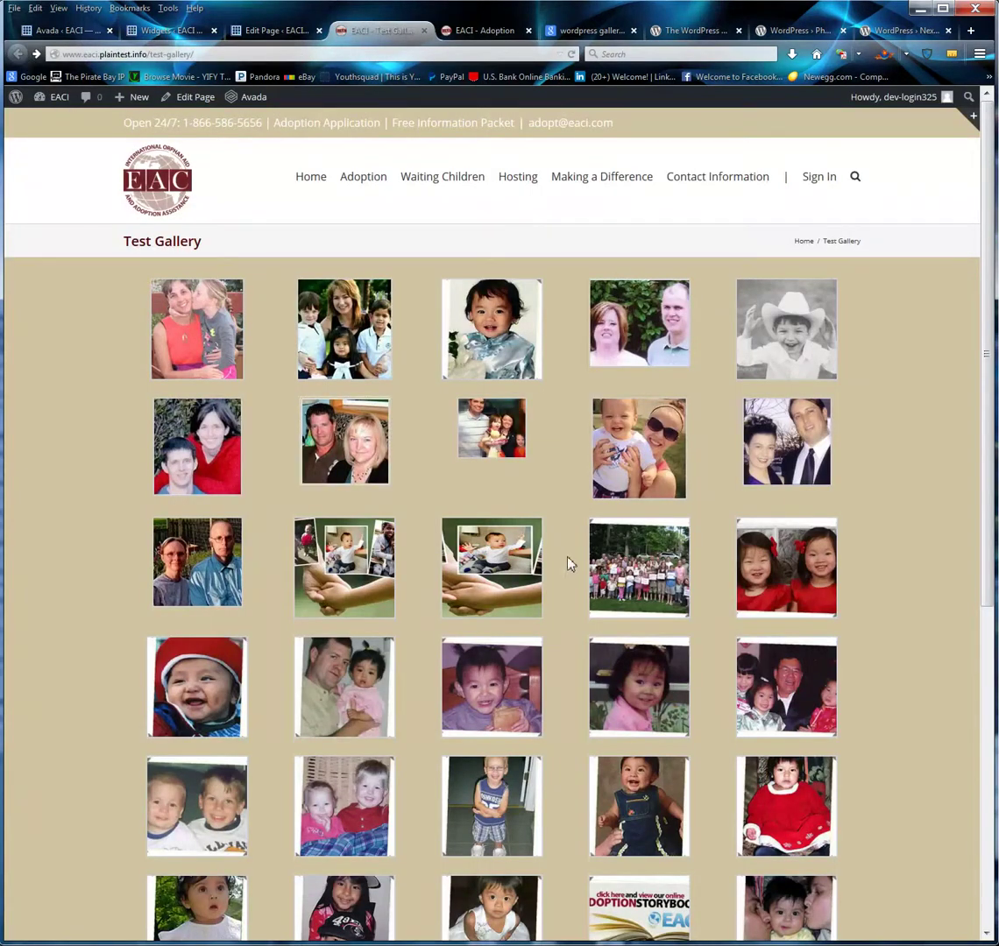
Review the Photo Gallery and NextGEN Gallery plugin pages on WordPress.org, and close both pages
{"action": "left_click", "coordinate": [791, 31]}
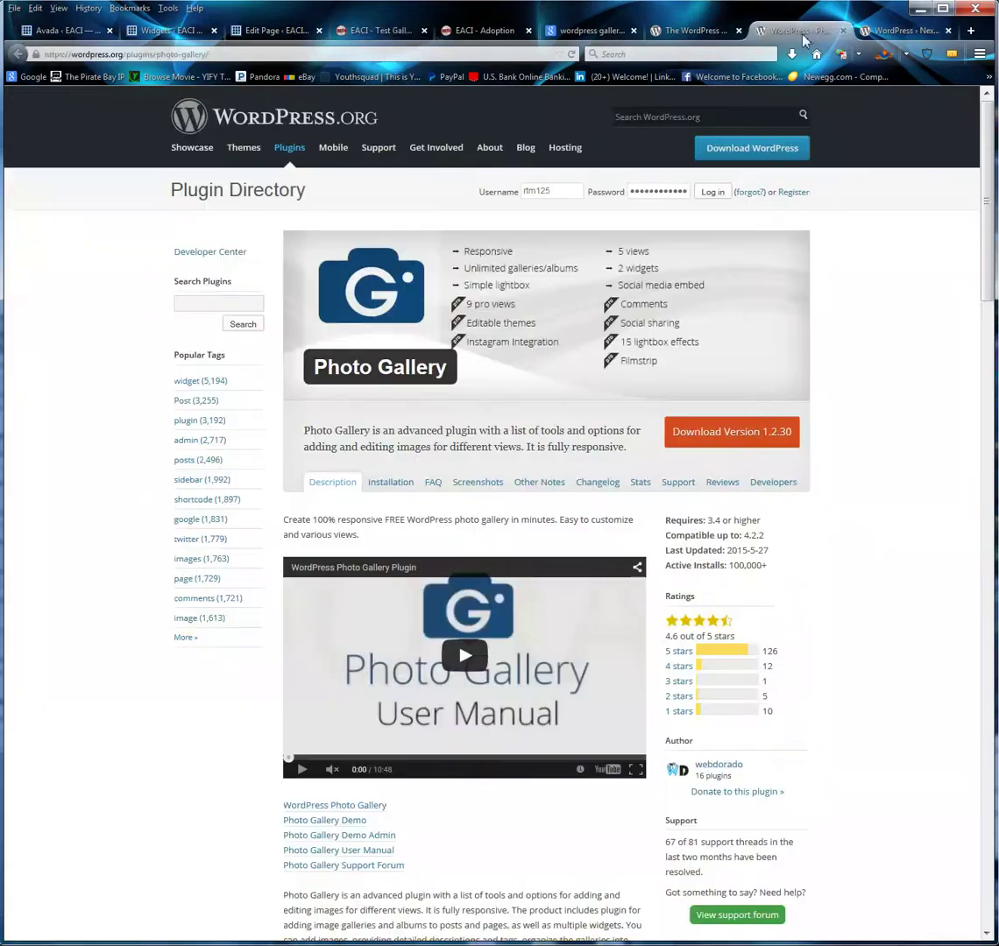
{"action": "scroll", "coordinate": [802, 585], "scroll_direction": "down", "scroll_amount": 10}
{"action": "scroll", "coordinate": [812, 633], "scroll_direction": "up", "scroll_amount": 10}
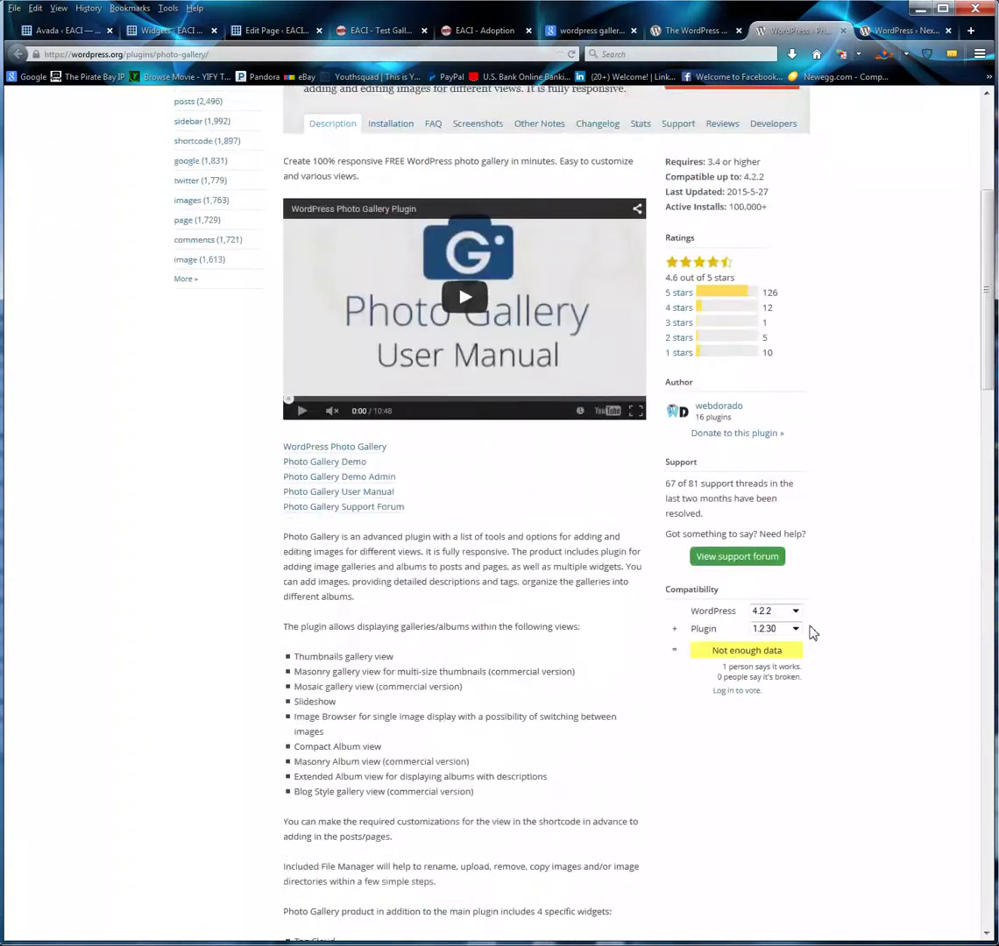
{"action": "left_click", "coordinate": [894, 33]}
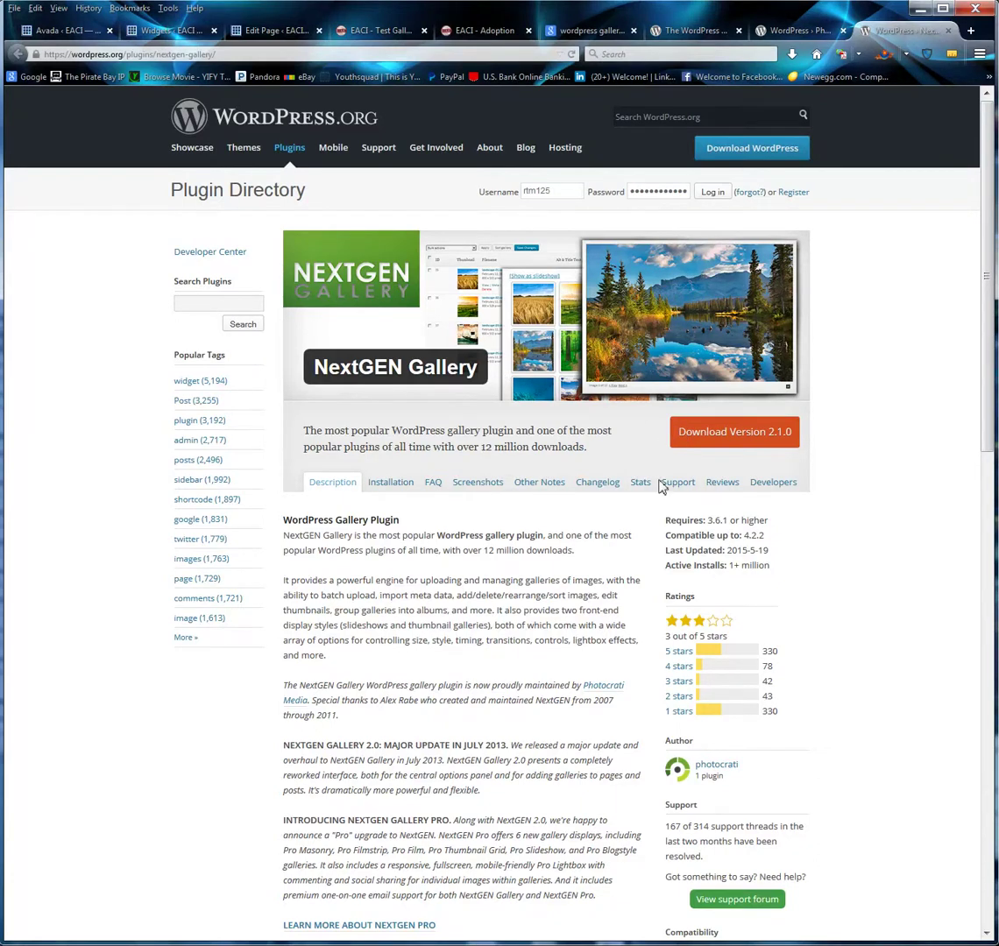
{"action": "left_click", "coordinate": [948, 31]}
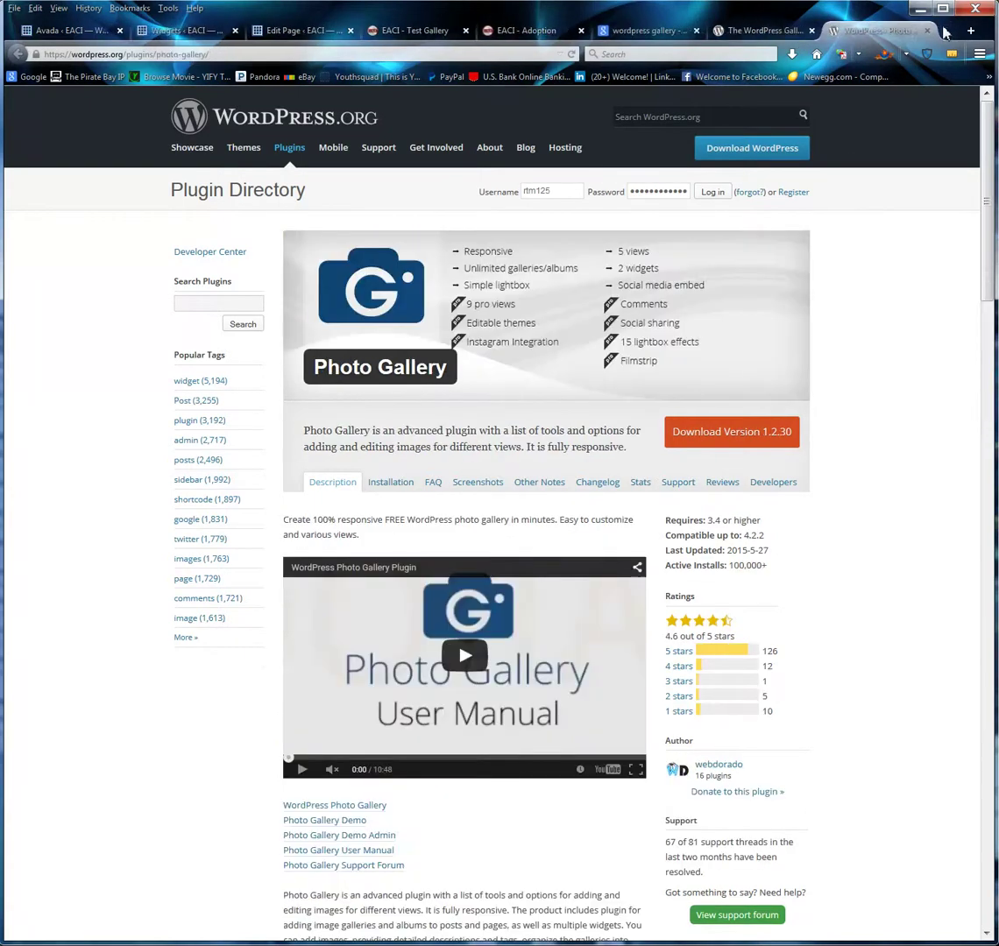
{"action": "left_click", "coordinate": [844, 29]}
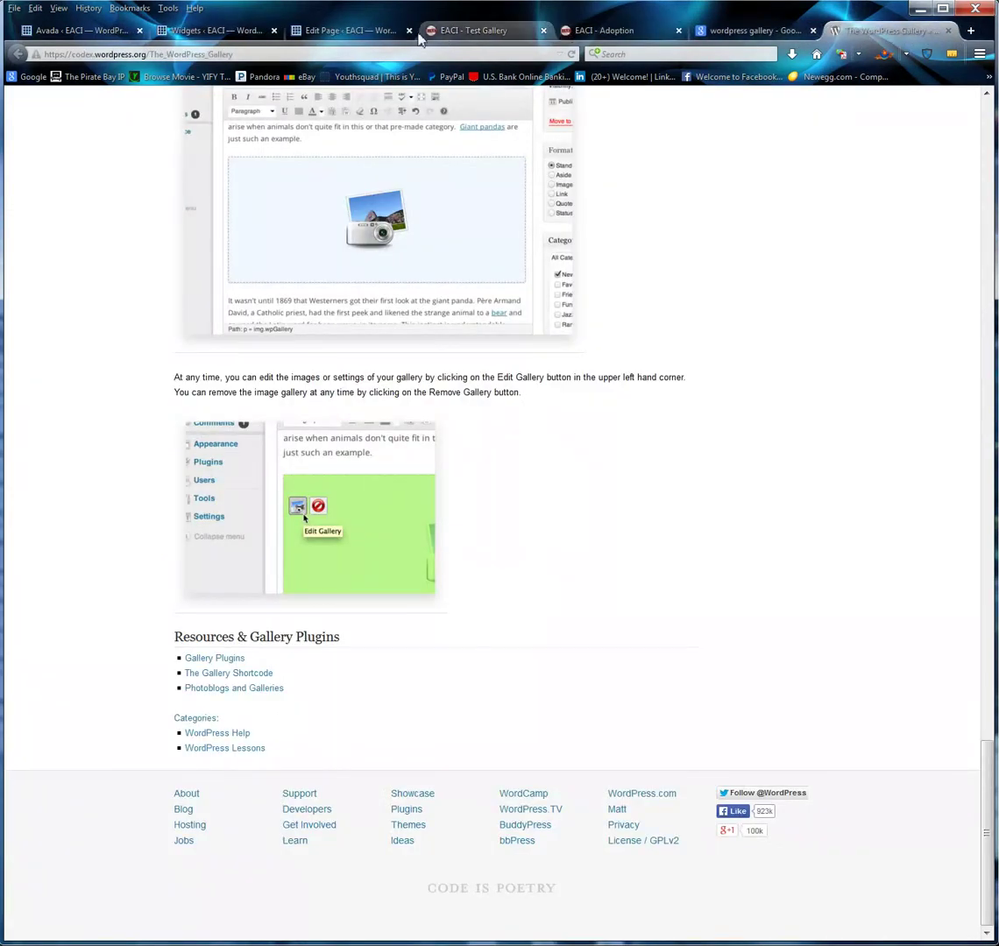
Check the Test Gallery page in the editor and look over the live gallery down to the footer
{"action": "left_click", "coordinate": [328, 32]}
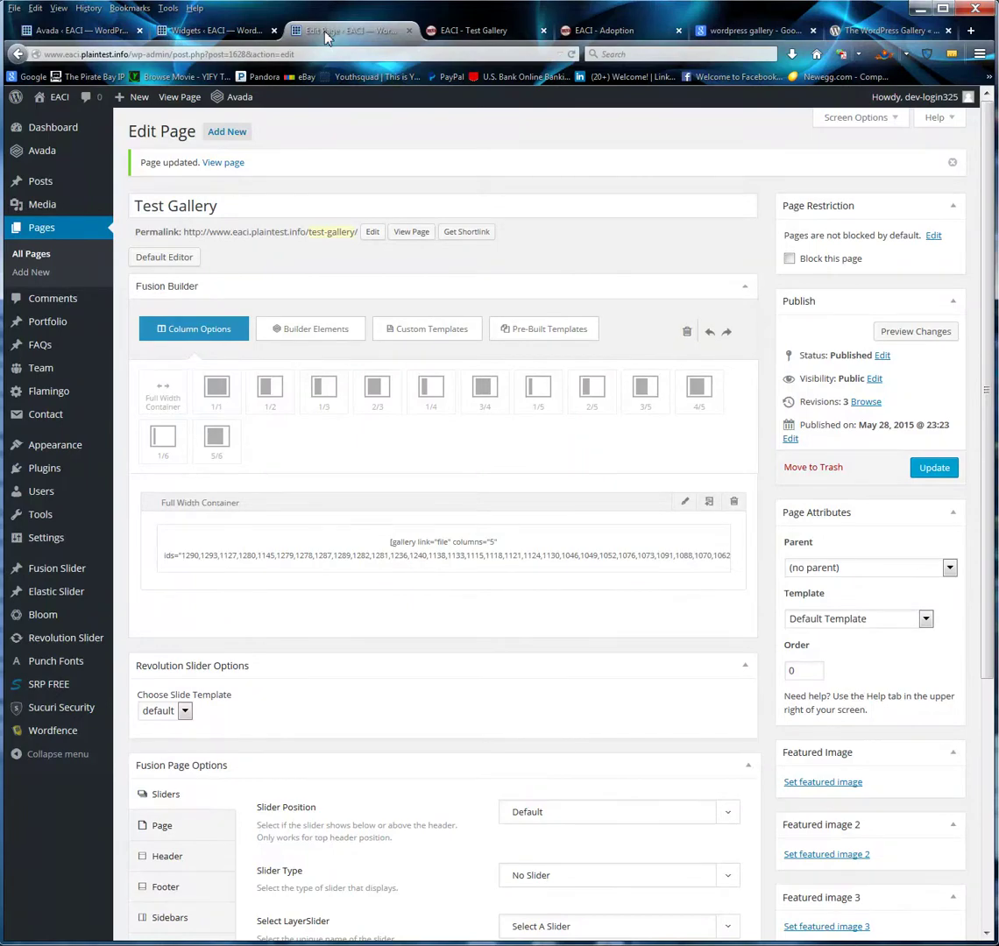
{"action": "left_click", "coordinate": [493, 33]}
{"action": "scroll", "coordinate": [565, 823], "scroll_direction": "down", "scroll_amount": 10}
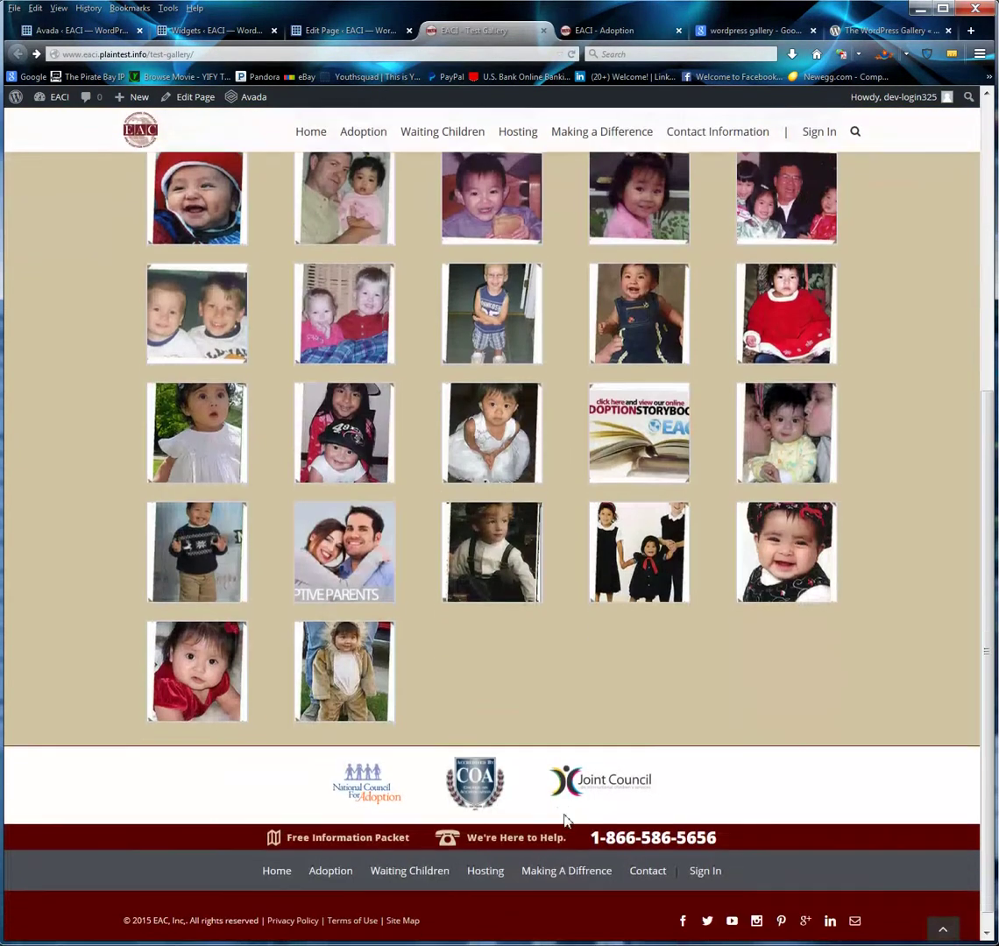
{"action": "scroll", "coordinate": [564, 824], "scroll_direction": "up", "scroll_amount": 9}
Open Revolution Slider from the WordPress dashboard in a separate tab and bring up the home slider's slide list for editing
{"action": "left_click", "coordinate": [226, 34]}
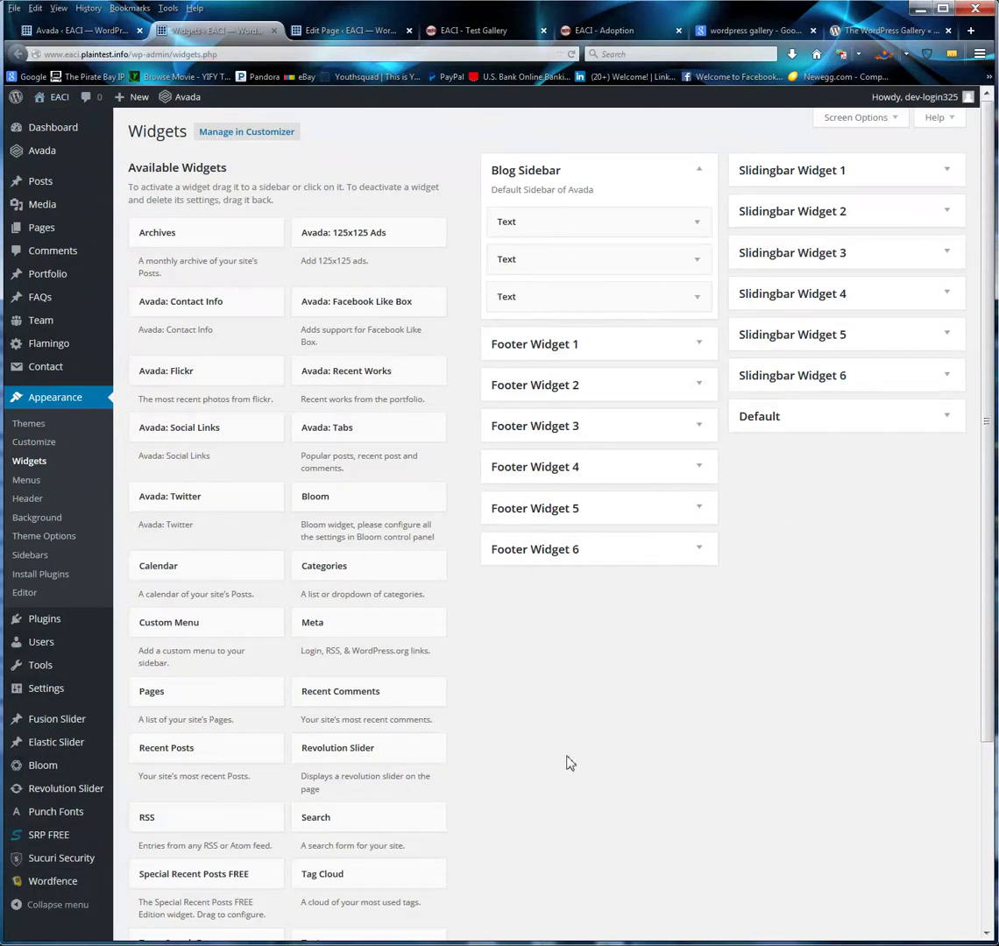
{"action": "mouse_move", "coordinate": [49, 768]}
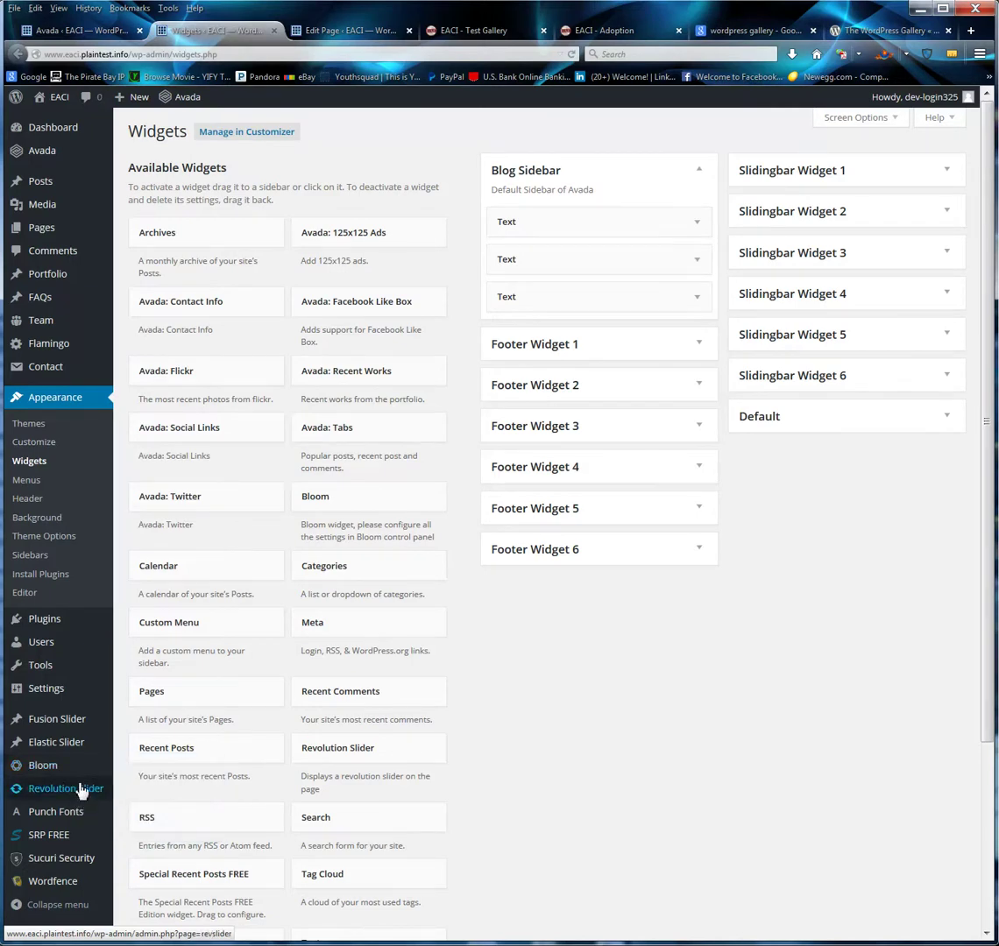
{"action": "right_click", "coordinate": [79, 789]}
{"action": "left_click", "coordinate": [140, 798]}
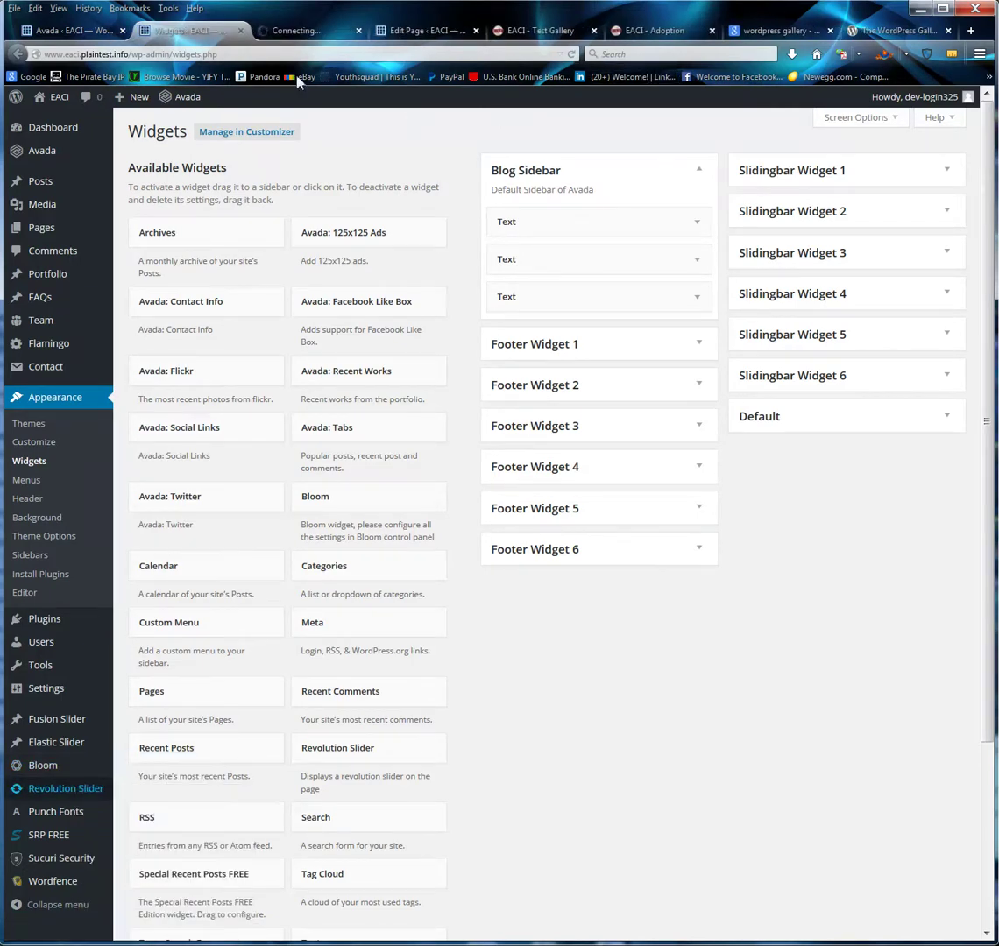
{"action": "left_click", "coordinate": [280, 37]}
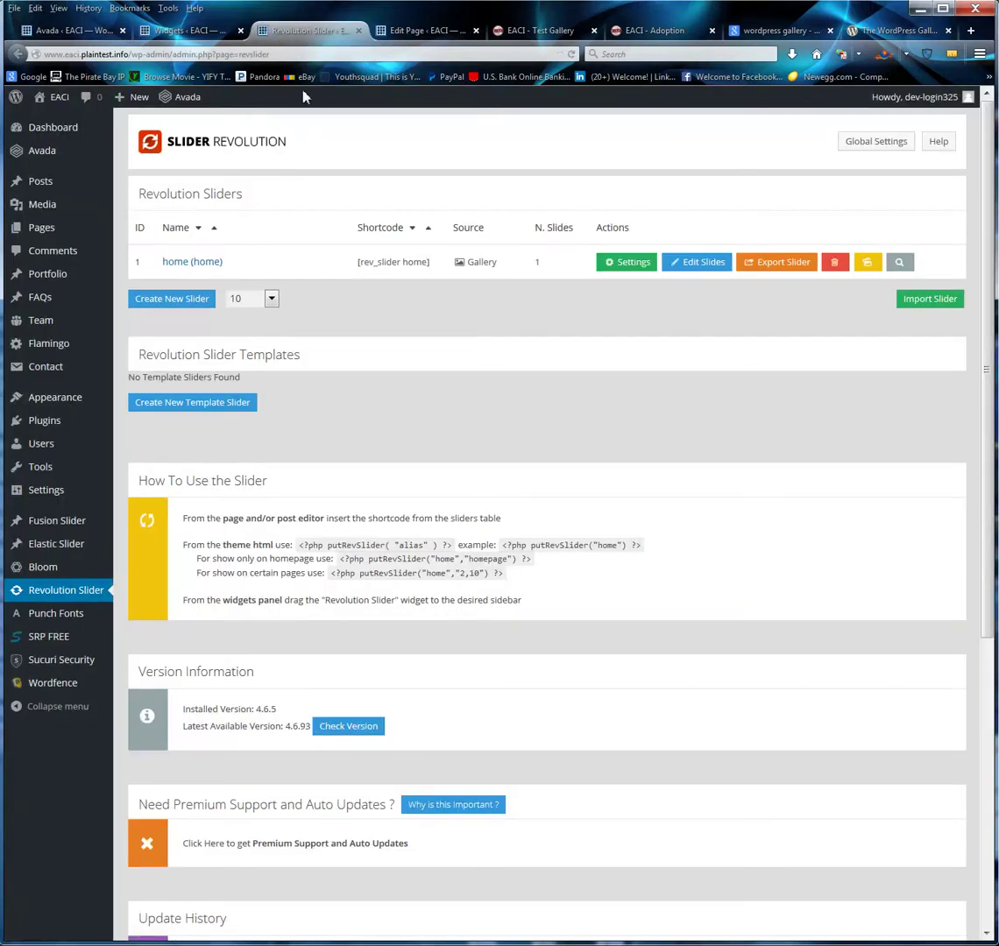
{"action": "left_click", "coordinate": [698, 264]}
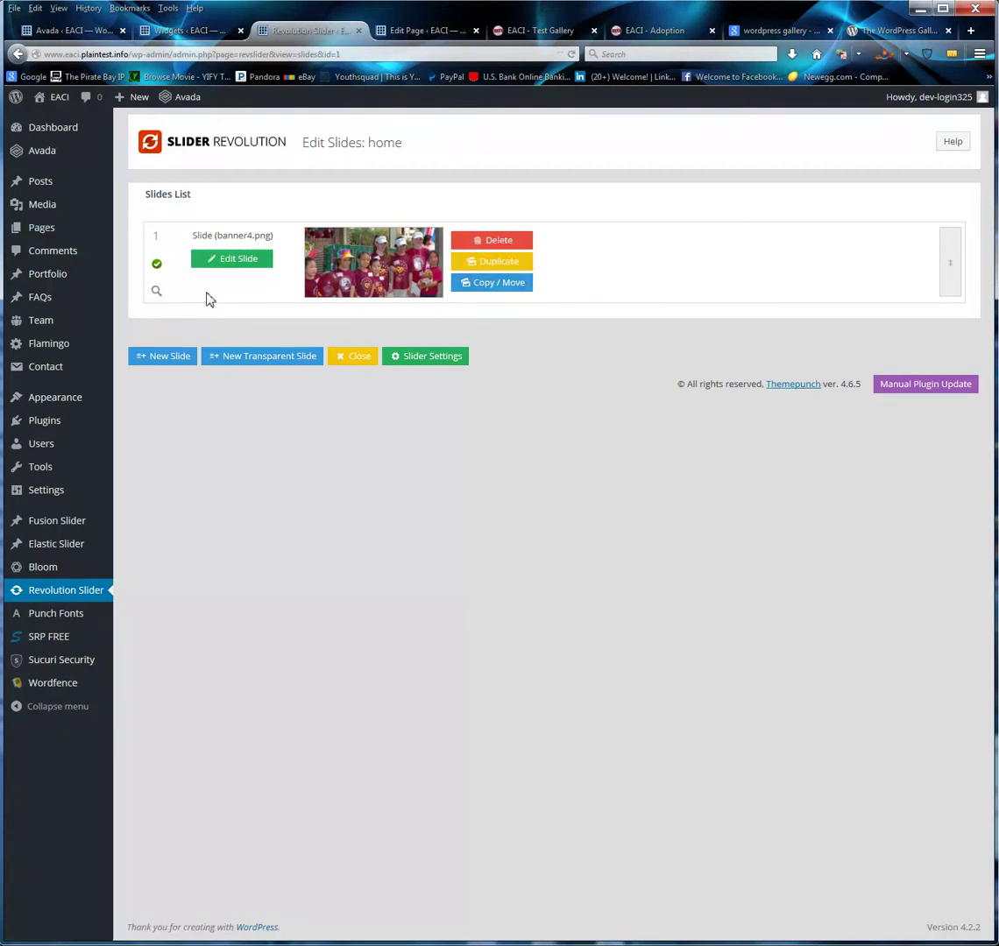
Start a new slide for the home slider and browse the media library for its image
{"action": "left_click", "coordinate": [174, 359]}
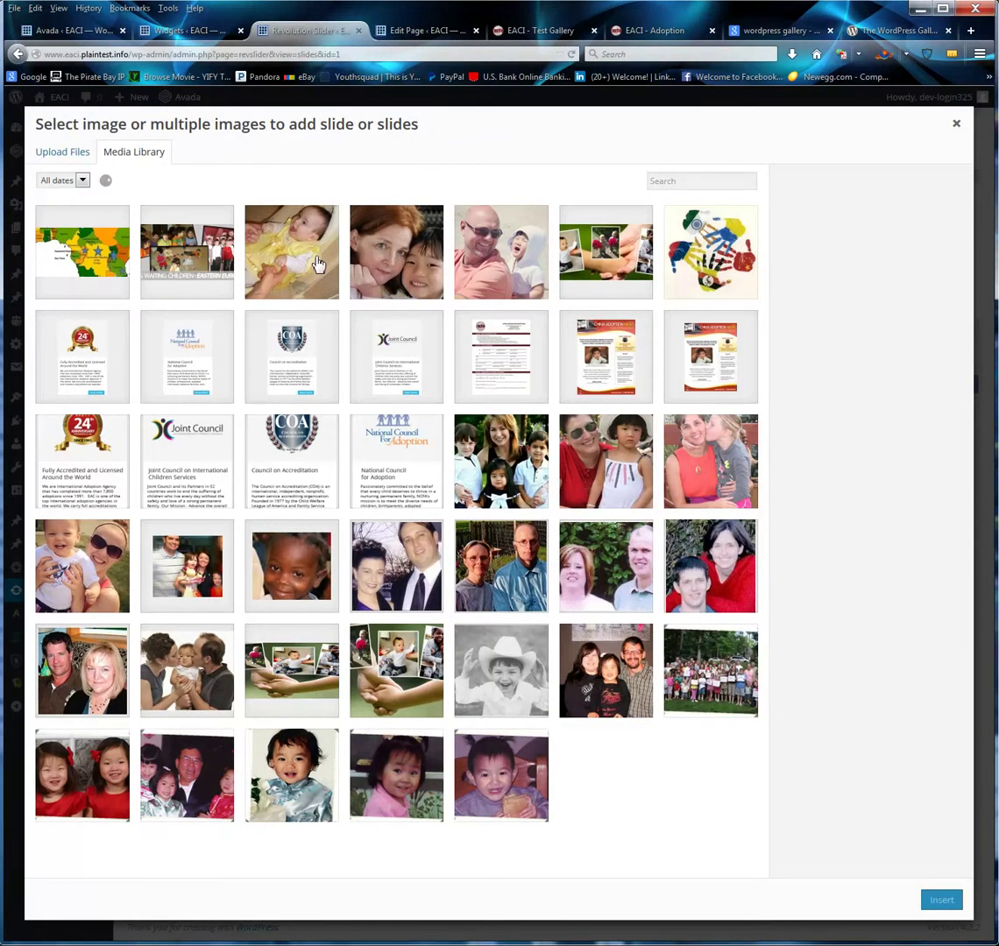
{"action": "scroll", "coordinate": [644, 553], "scroll_direction": "down", "scroll_amount": 6}
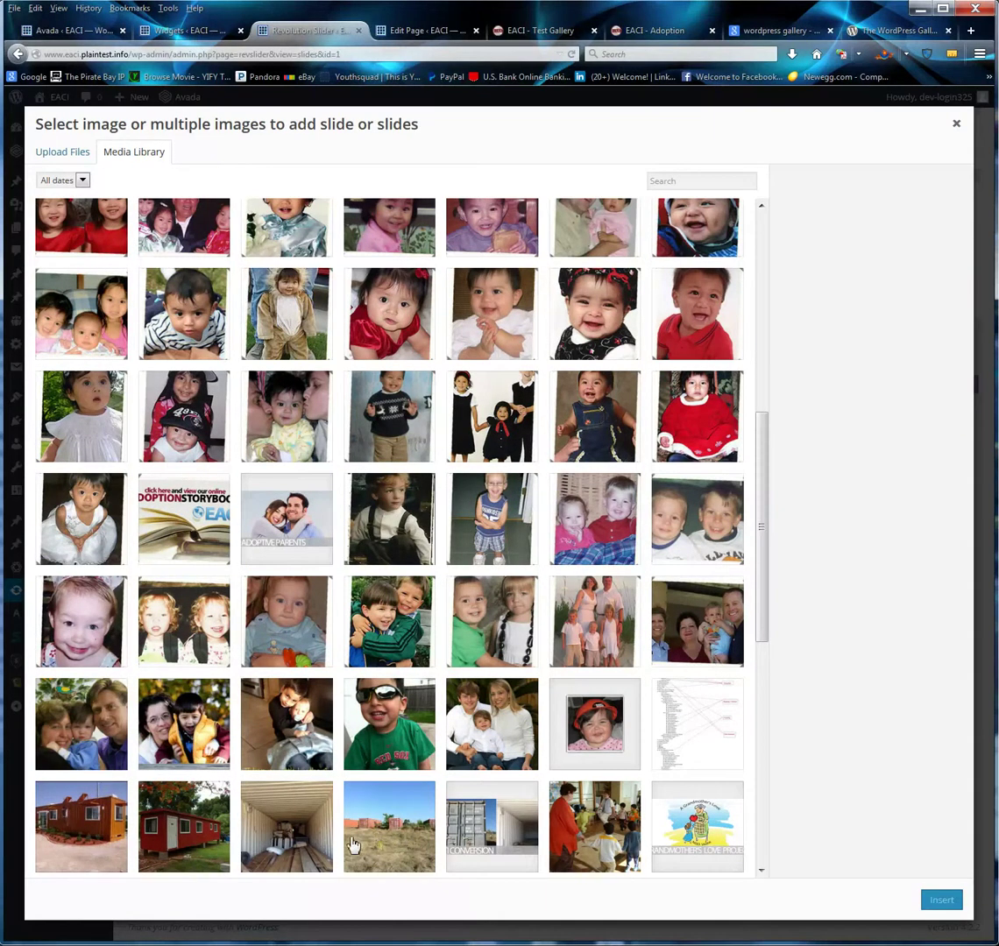
{"action": "scroll", "coordinate": [394, 783], "scroll_direction": "down", "scroll_amount": 3}
{"action": "scroll", "coordinate": [395, 781], "scroll_direction": "down", "scroll_amount": 5}
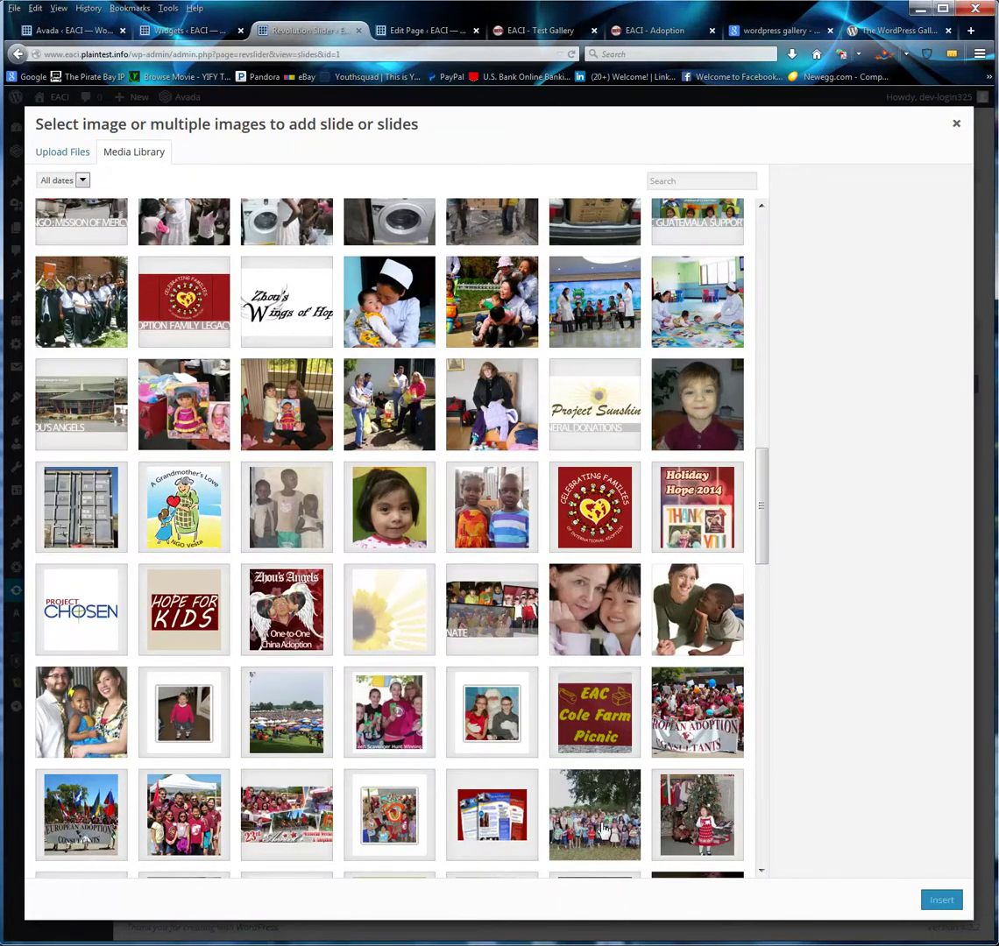
Try several group, family and child photos from the media library as the new slide's image
{"action": "left_click", "coordinate": [711, 717]}
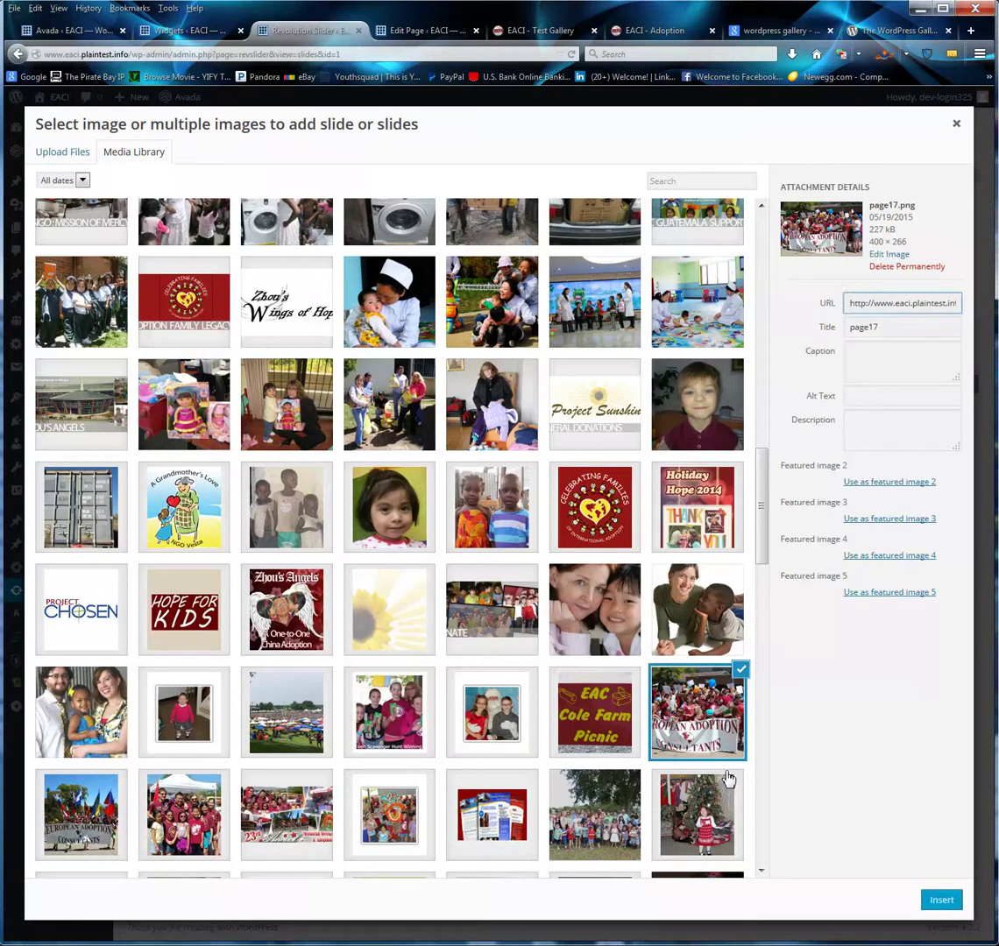
{"action": "left_click", "coordinate": [600, 579]}
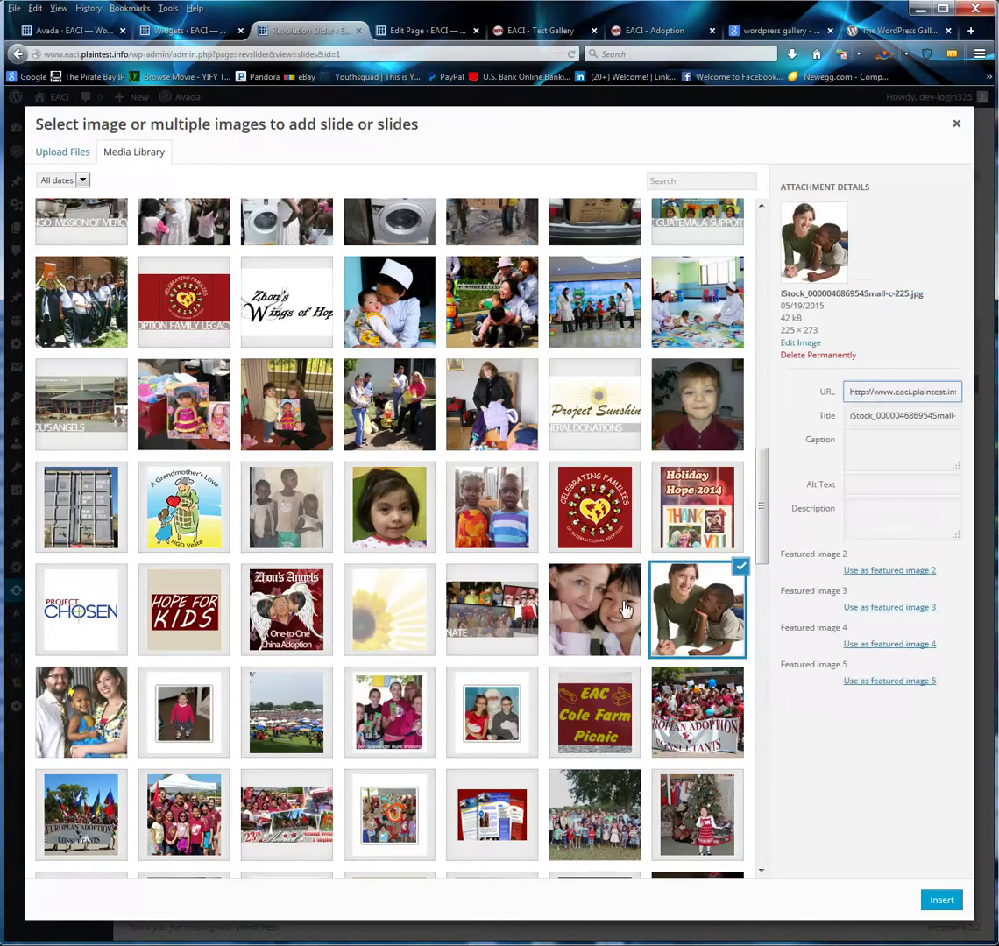
{"action": "left_click", "coordinate": [350, 572]}
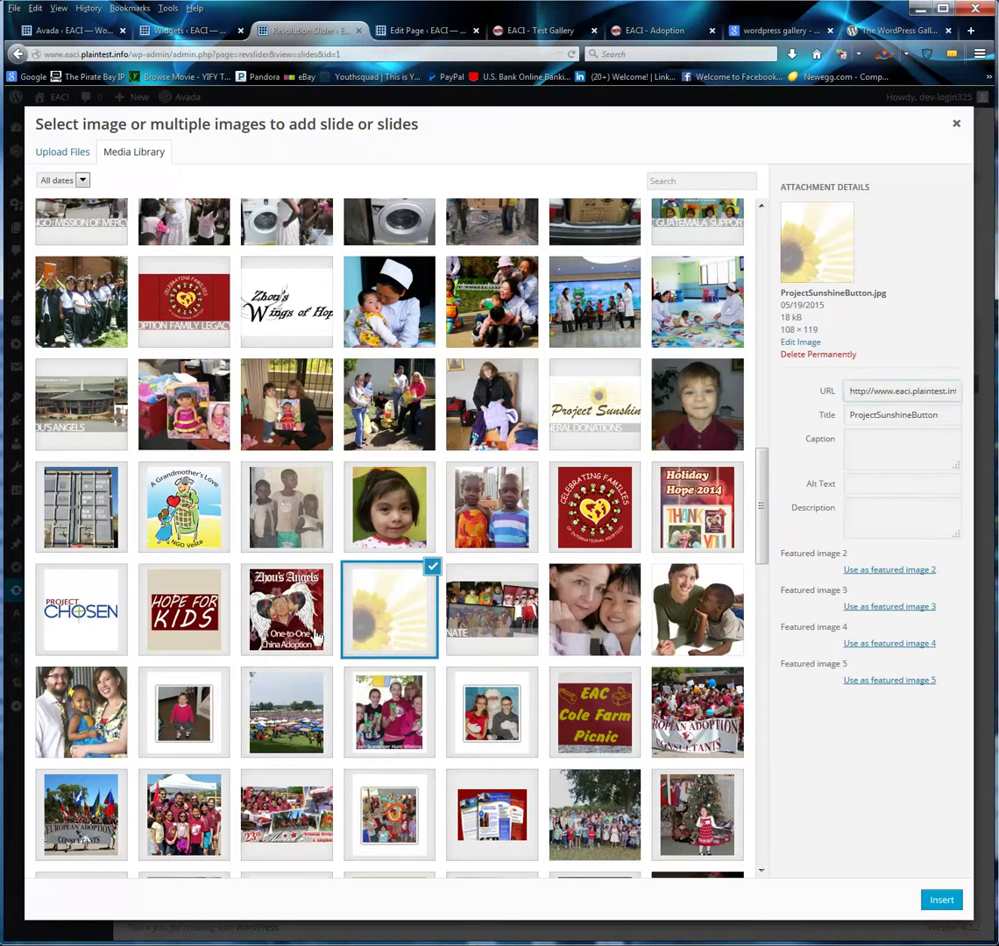
{"action": "left_click", "coordinate": [55, 741]}
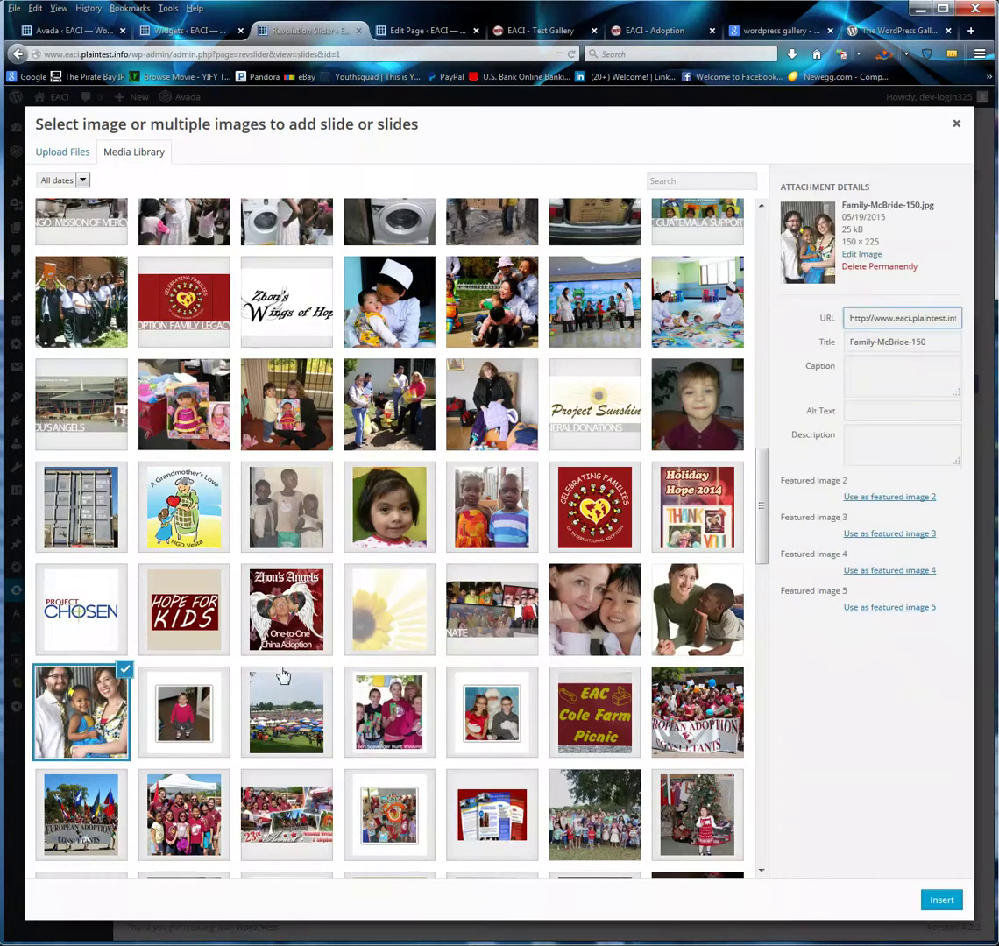
{"action": "left_click", "coordinate": [90, 819]}
{"action": "left_click", "coordinate": [180, 813]}
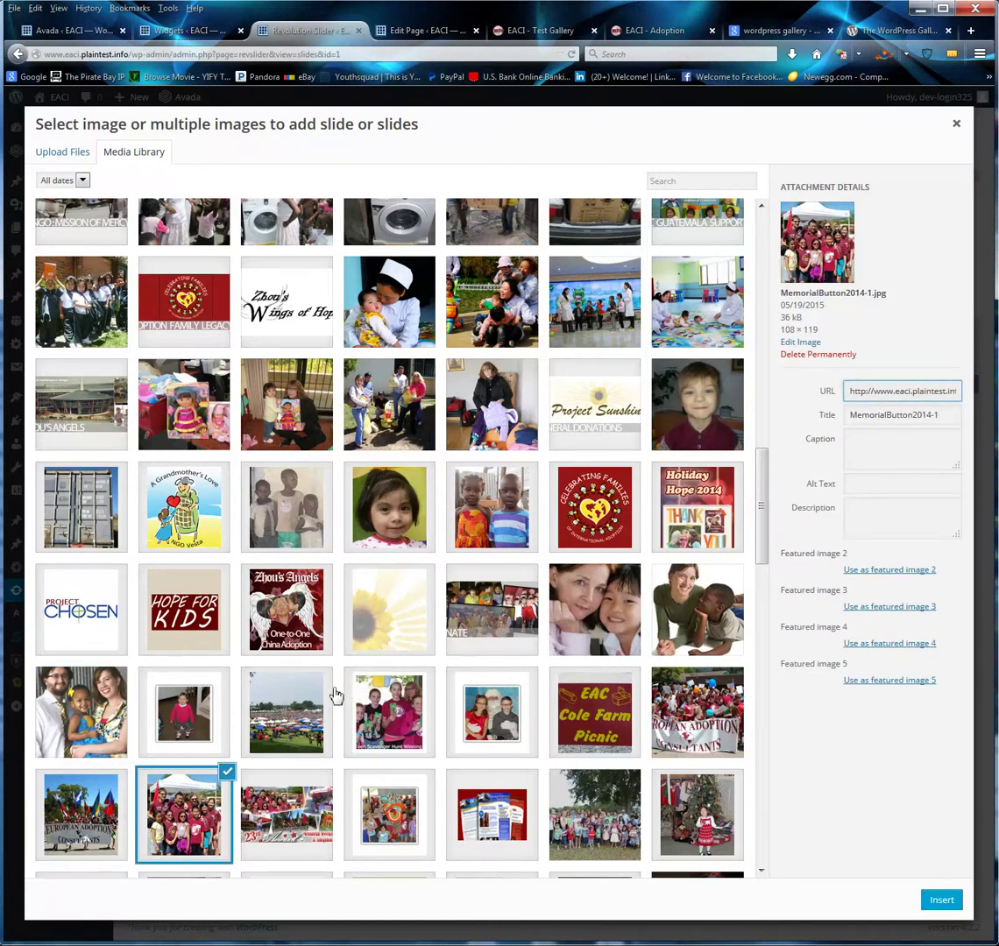
{"action": "scroll", "coordinate": [334, 695], "scroll_direction": "up", "scroll_amount": 5}
{"action": "left_click", "coordinate": [456, 666]}
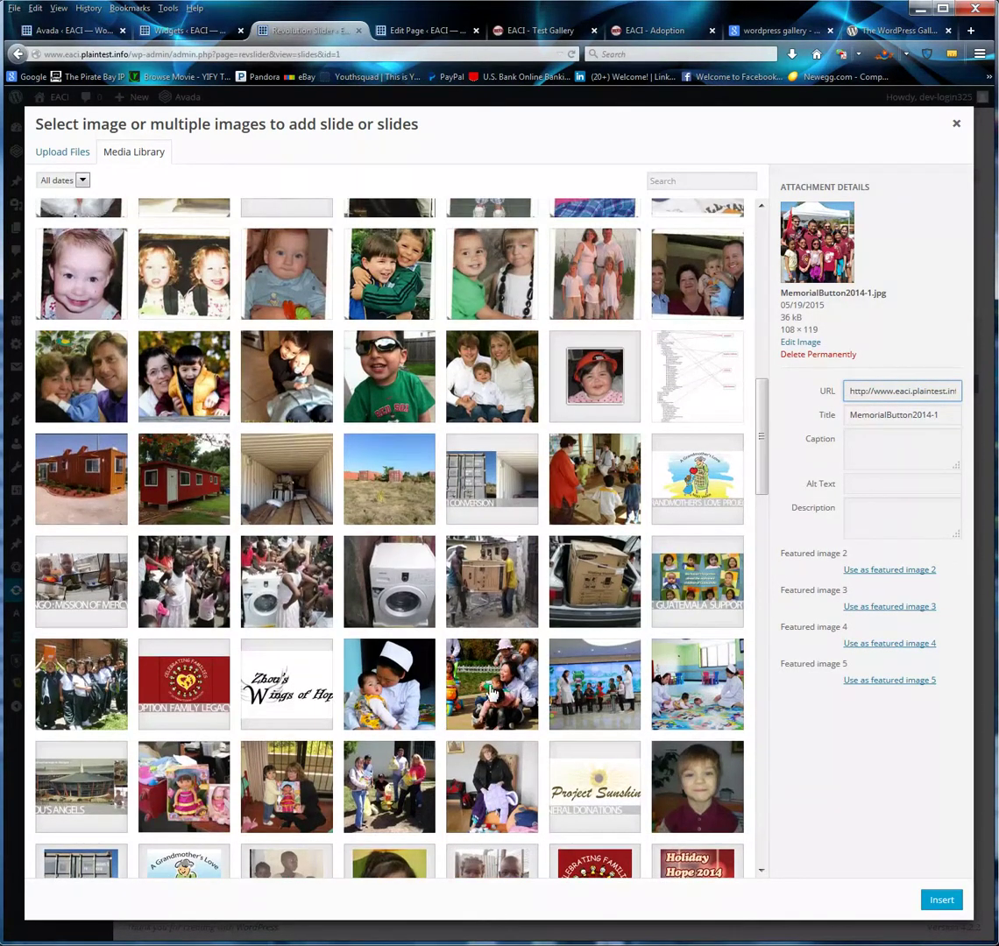
{"action": "left_click", "coordinate": [414, 689]}
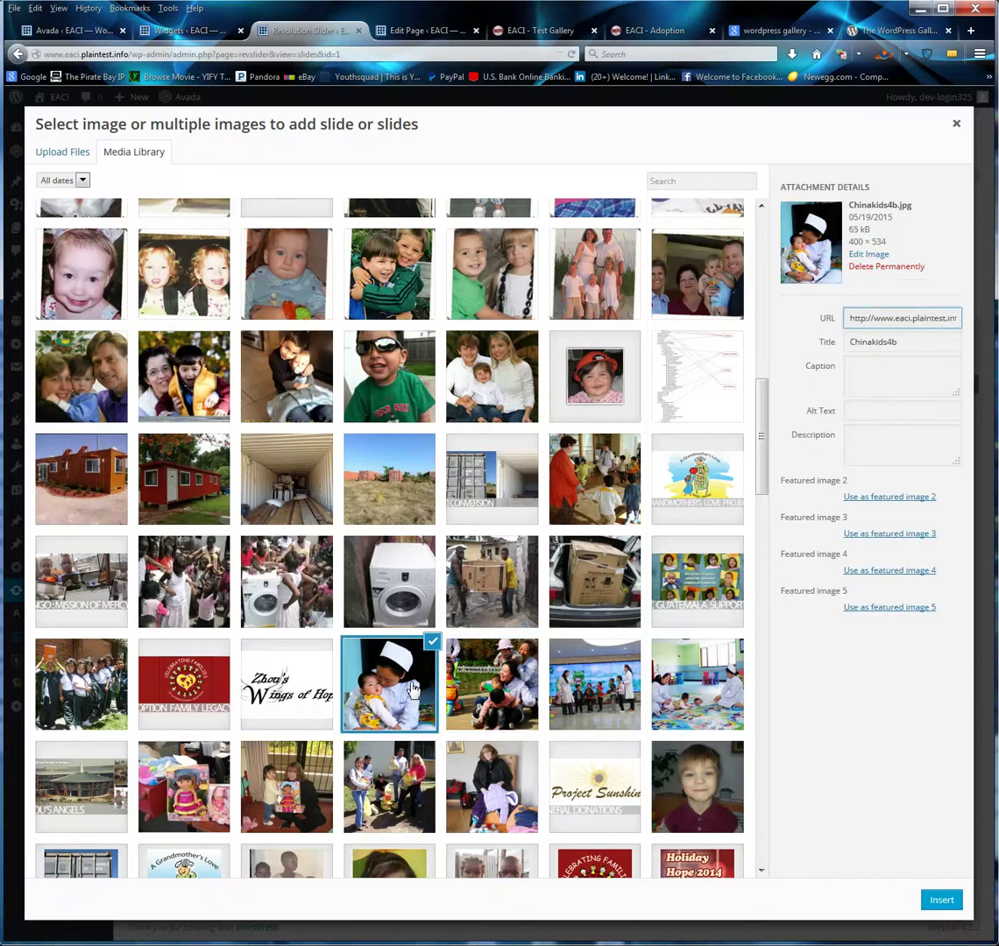
{"action": "scroll", "coordinate": [414, 689], "scroll_direction": "up", "scroll_amount": 2}
{"action": "left_click", "coordinate": [486, 417]}
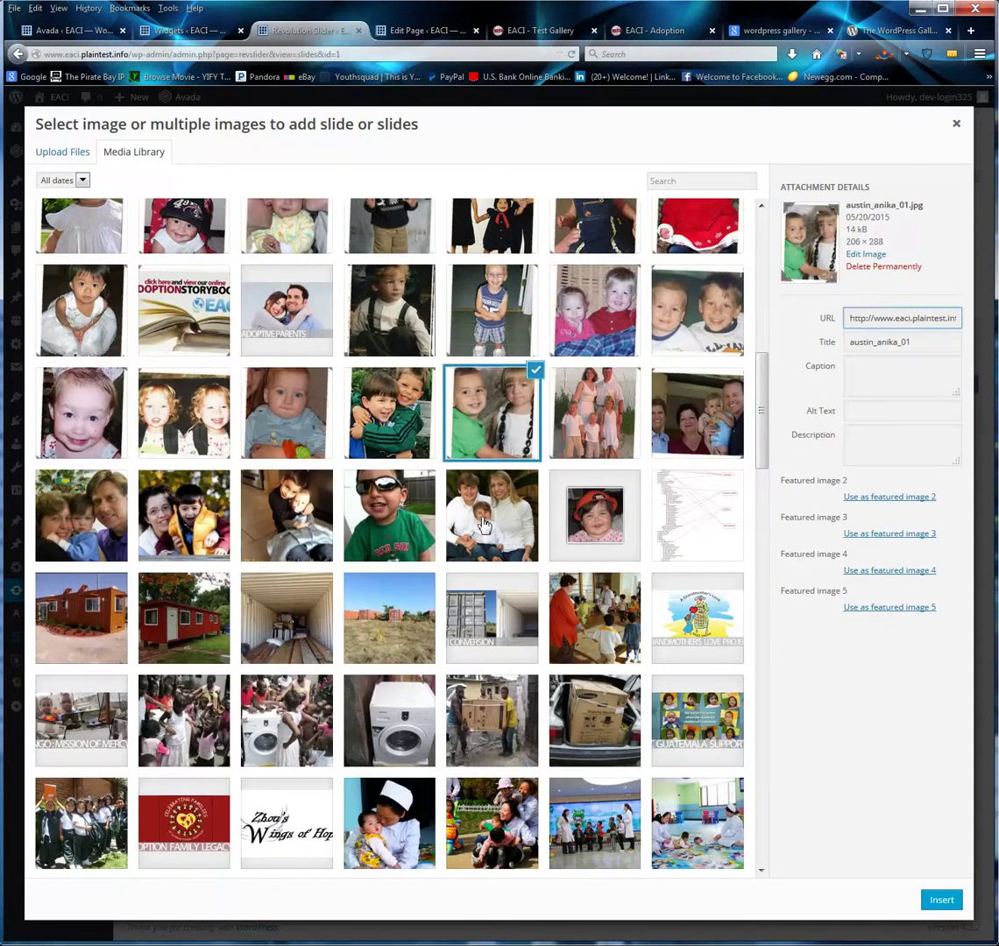
{"action": "left_click", "coordinate": [491, 517]}
{"action": "left_click", "coordinate": [412, 510]}
{"action": "scroll", "coordinate": [386, 438], "scroll_direction": "up", "scroll_amount": 3}
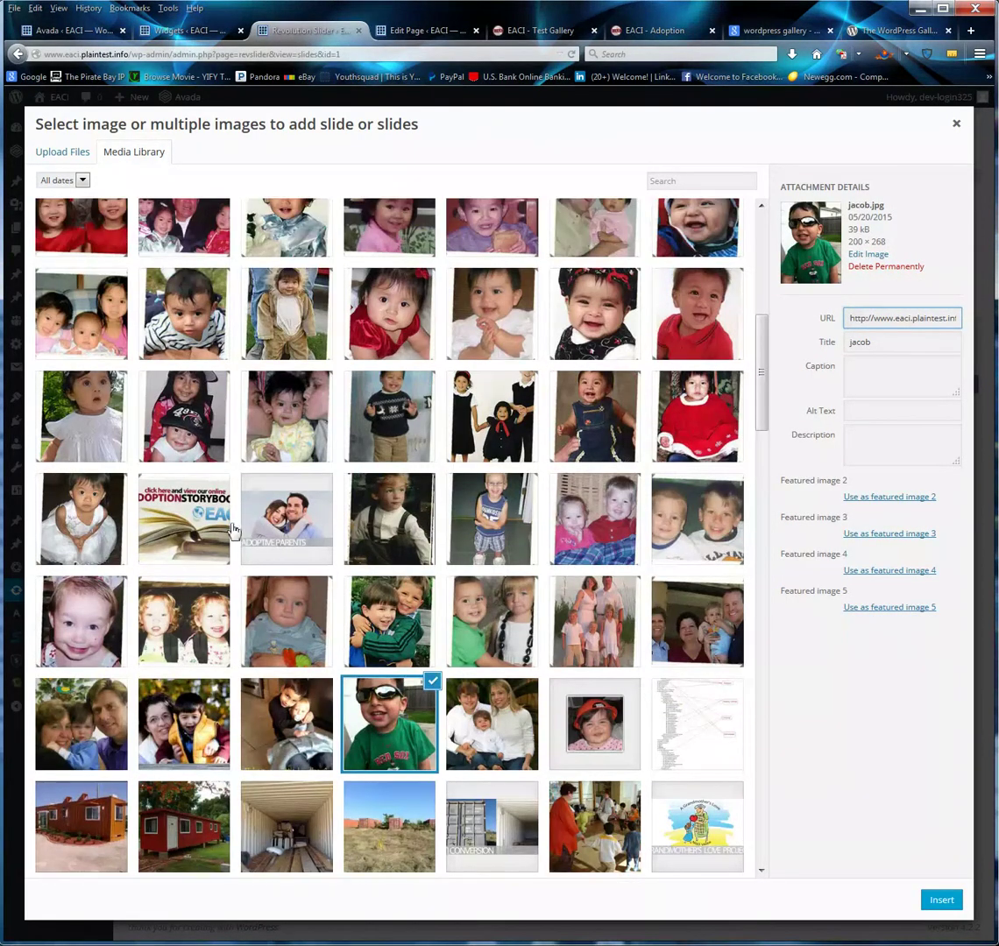
Choose the adoption storybook image, storybook.jpg, and insert it as the home slider's new slide
{"action": "left_click", "coordinate": [207, 532]}
{"action": "scroll", "coordinate": [205, 532], "scroll_direction": "up", "scroll_amount": 3}
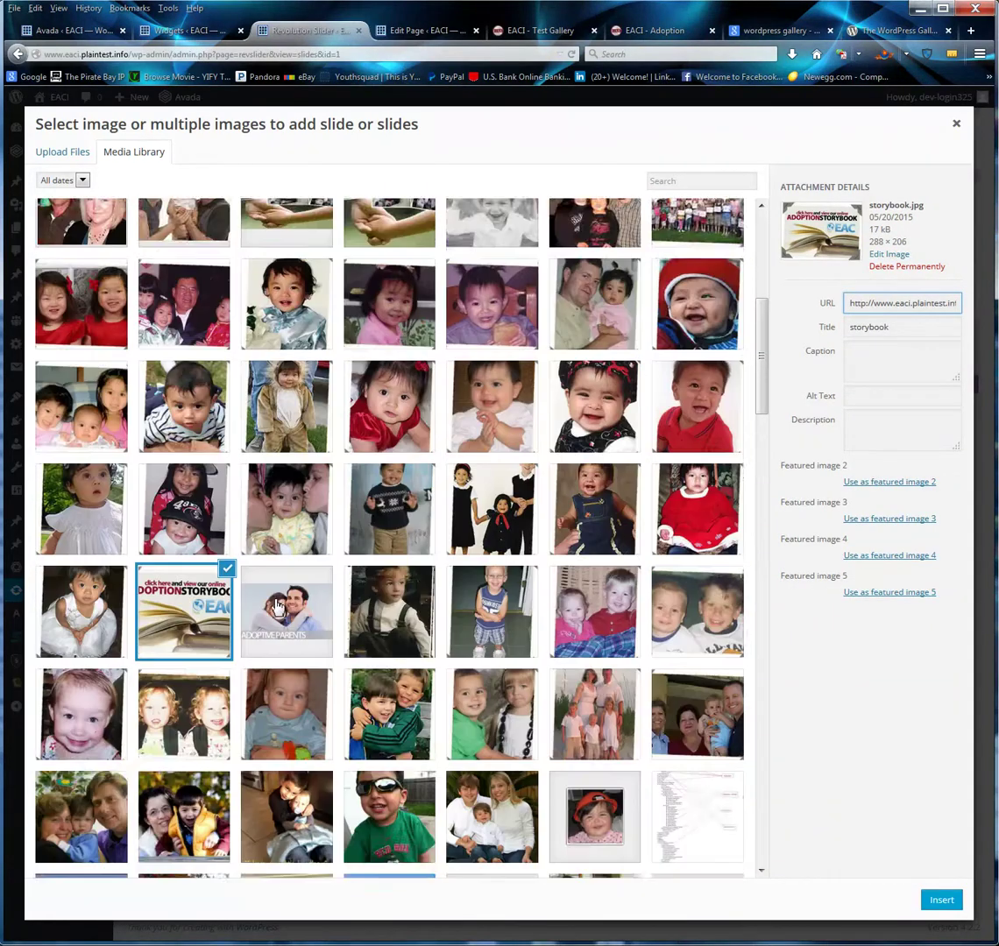
{"action": "scroll", "coordinate": [278, 600], "scroll_direction": "down", "scroll_amount": 2}
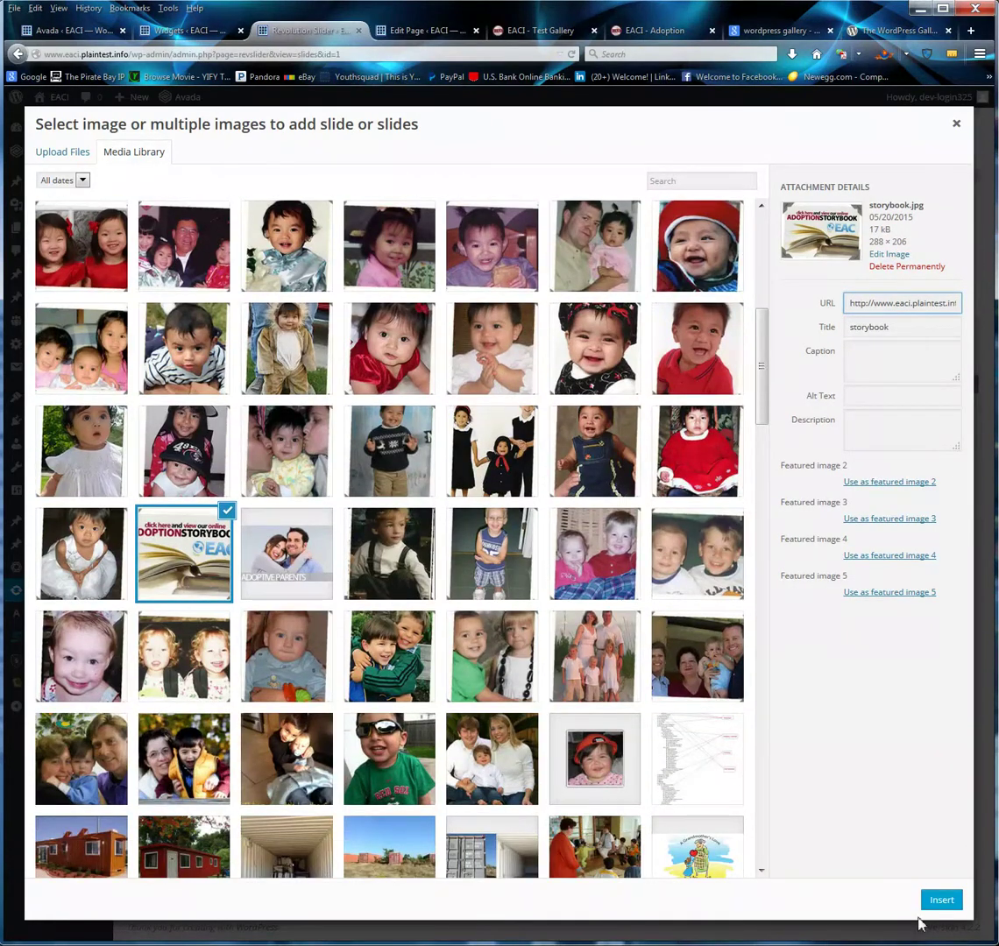
{"action": "left_click", "coordinate": [939, 900]}
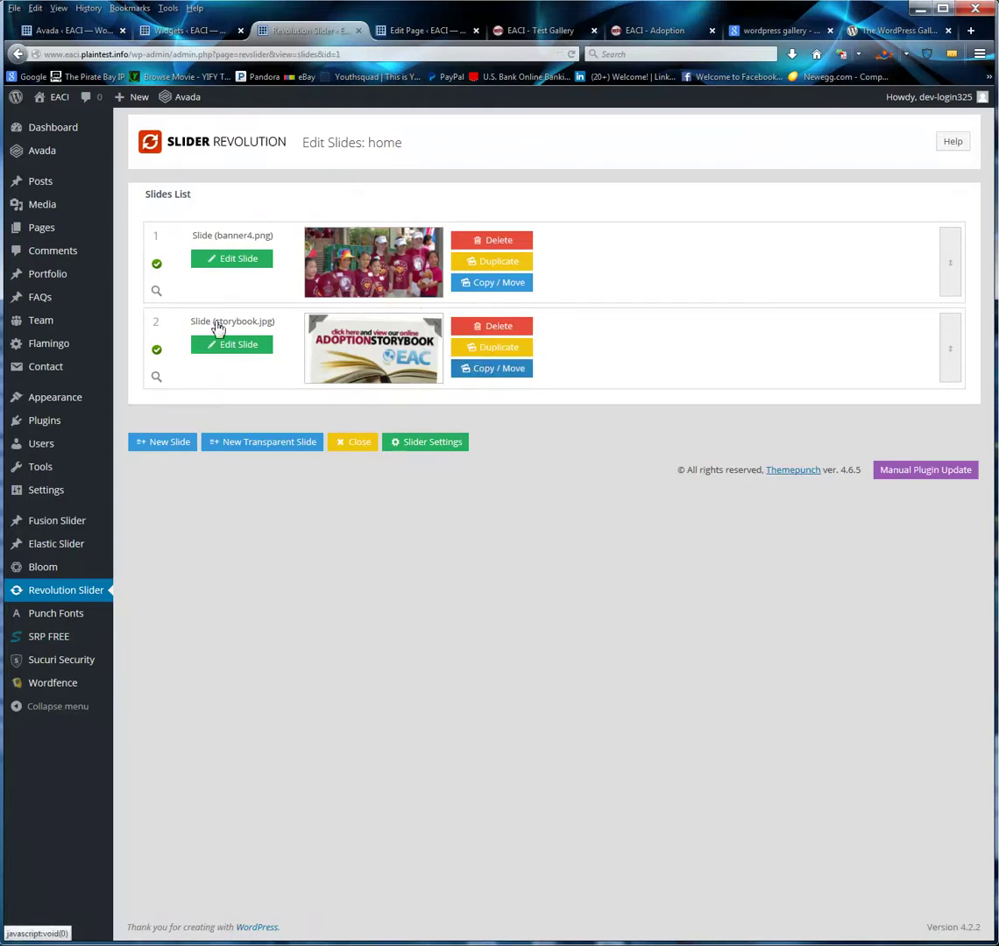
Open the storybook slide for editing and review its general settings, main image background options, slide preview and layer controls
{"action": "left_click", "coordinate": [248, 348]}
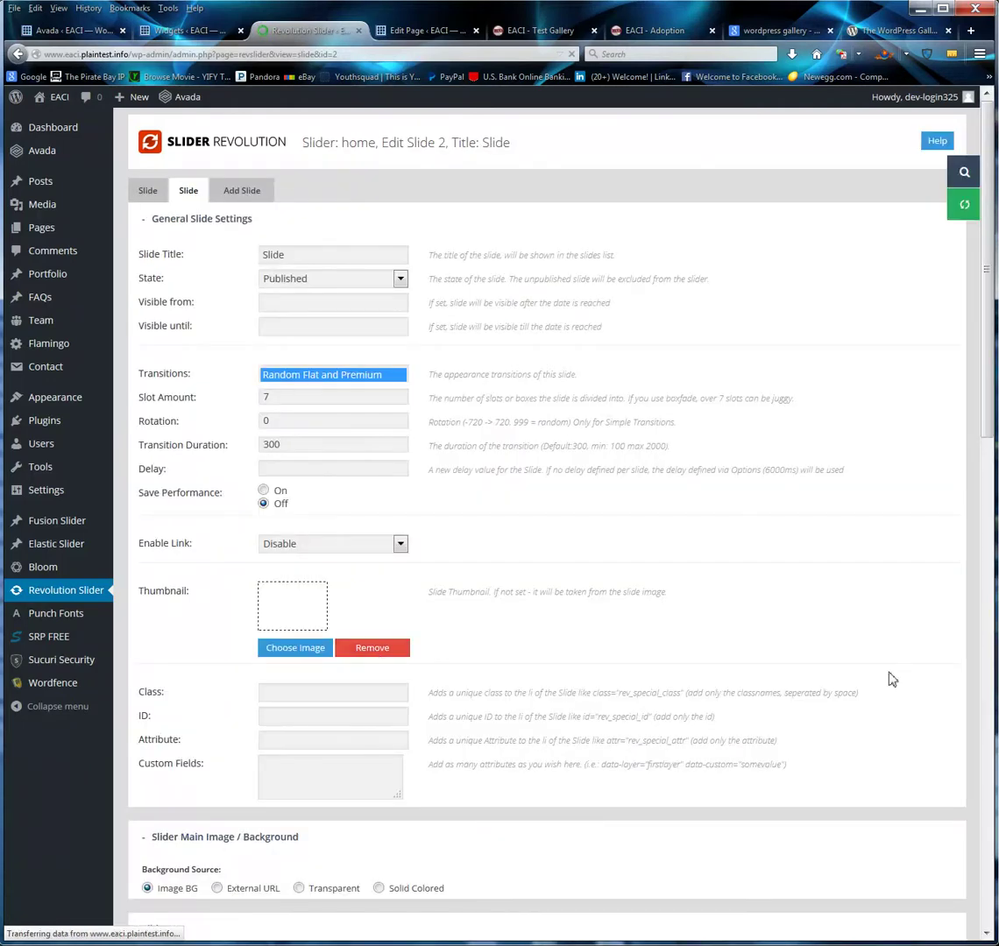
{"action": "scroll", "coordinate": [896, 660], "scroll_direction": "down", "scroll_amount": 10}
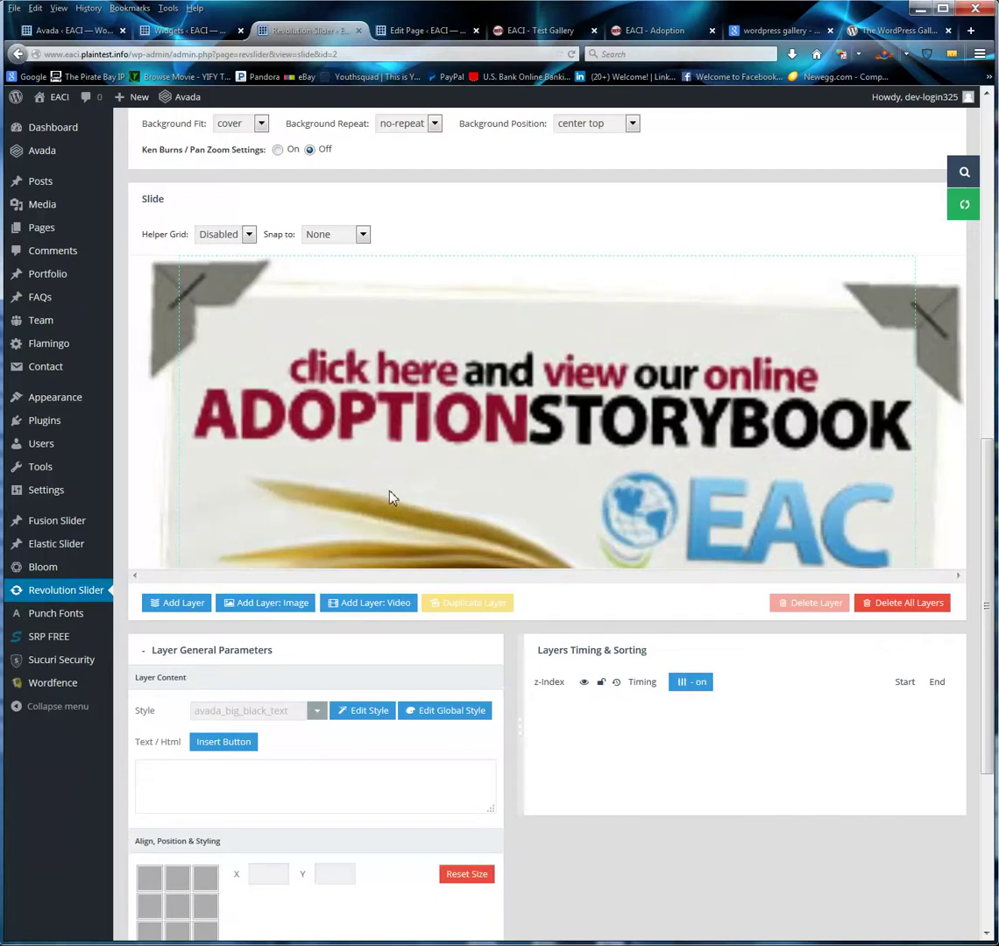
{"action": "scroll", "coordinate": [391, 497], "scroll_direction": "up", "scroll_amount": 2}
{"action": "scroll", "coordinate": [559, 717], "scroll_direction": "up", "scroll_amount": 5}
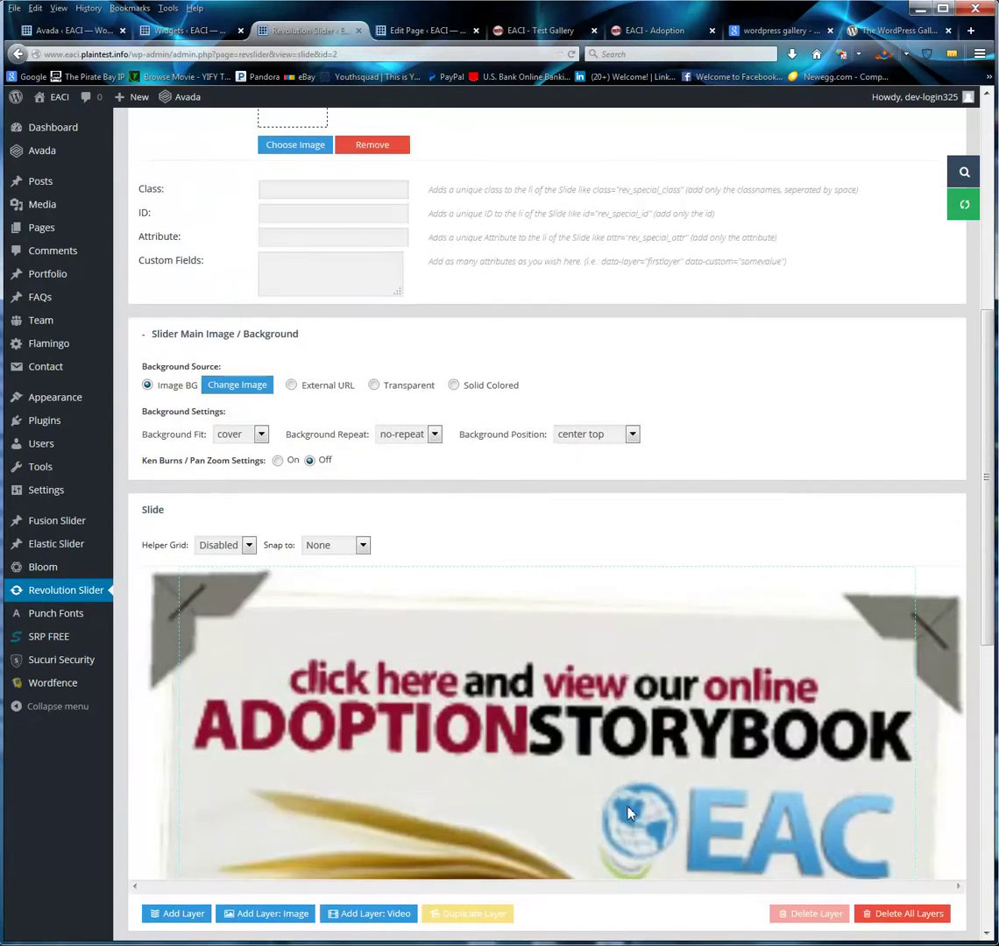
{"action": "scroll", "coordinate": [392, 506], "scroll_direction": "down", "scroll_amount": 2}
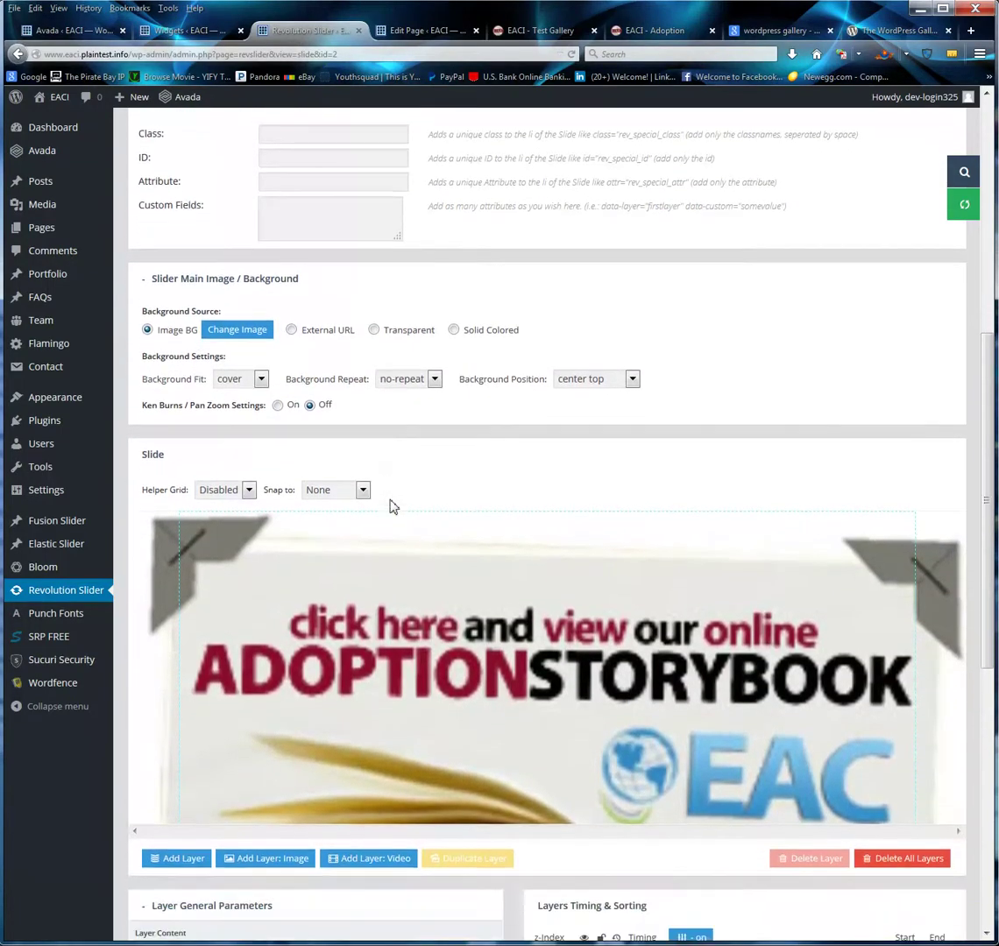
Look over the storybook slide's transition and link settings, background options, preview and layer parameters once more
{"action": "scroll", "coordinate": [406, 479], "scroll_direction": "up", "scroll_amount": 1}
{"action": "scroll", "coordinate": [408, 495], "scroll_direction": "up", "scroll_amount": 6}
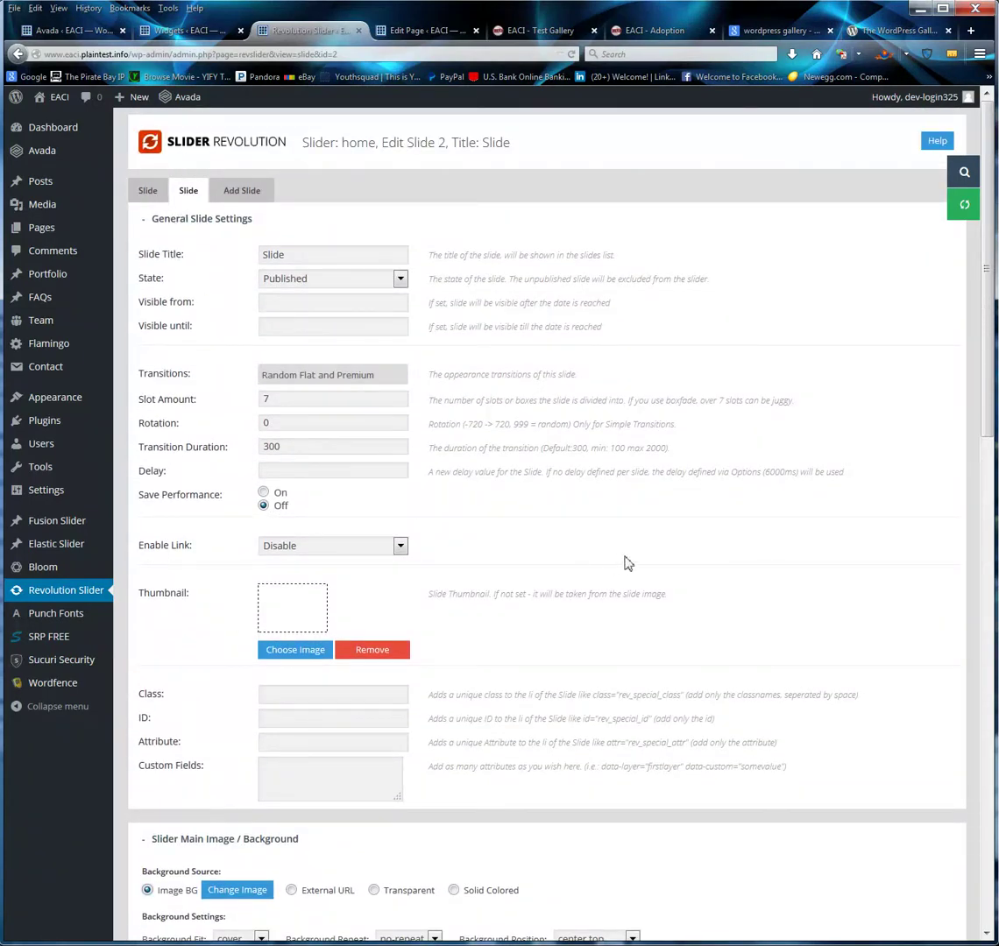
{"action": "scroll", "coordinate": [627, 563], "scroll_direction": "down", "scroll_amount": 4}
{"action": "scroll", "coordinate": [639, 555], "scroll_direction": "up", "scroll_amount": 4}
{"action": "scroll", "coordinate": [799, 565], "scroll_direction": "down", "scroll_amount": 13}
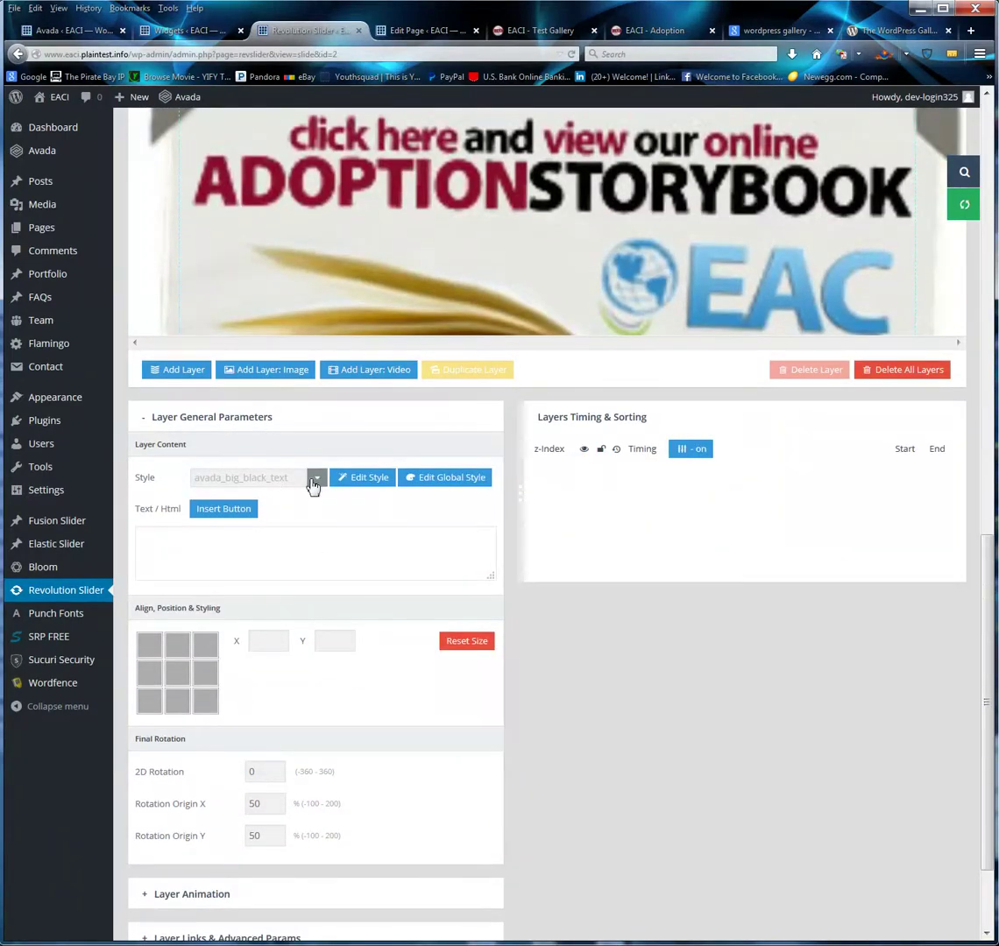
{"action": "scroll", "coordinate": [733, 736], "scroll_direction": "down", "scroll_amount": 2}
{"action": "scroll", "coordinate": [691, 744], "scroll_direction": "up", "scroll_amount": 12}
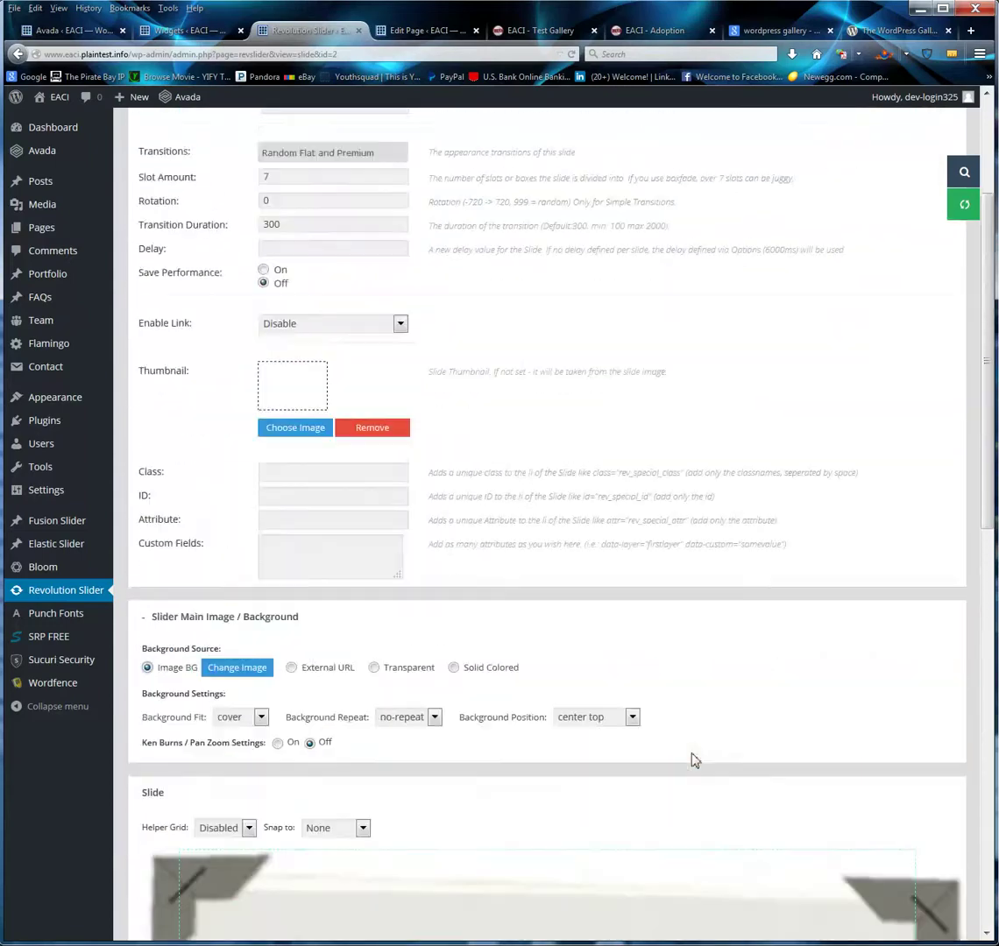
{"action": "scroll", "coordinate": [697, 758], "scroll_direction": "down", "scroll_amount": 8}
{"action": "scroll", "coordinate": [700, 759], "scroll_direction": "up", "scroll_amount": 3}
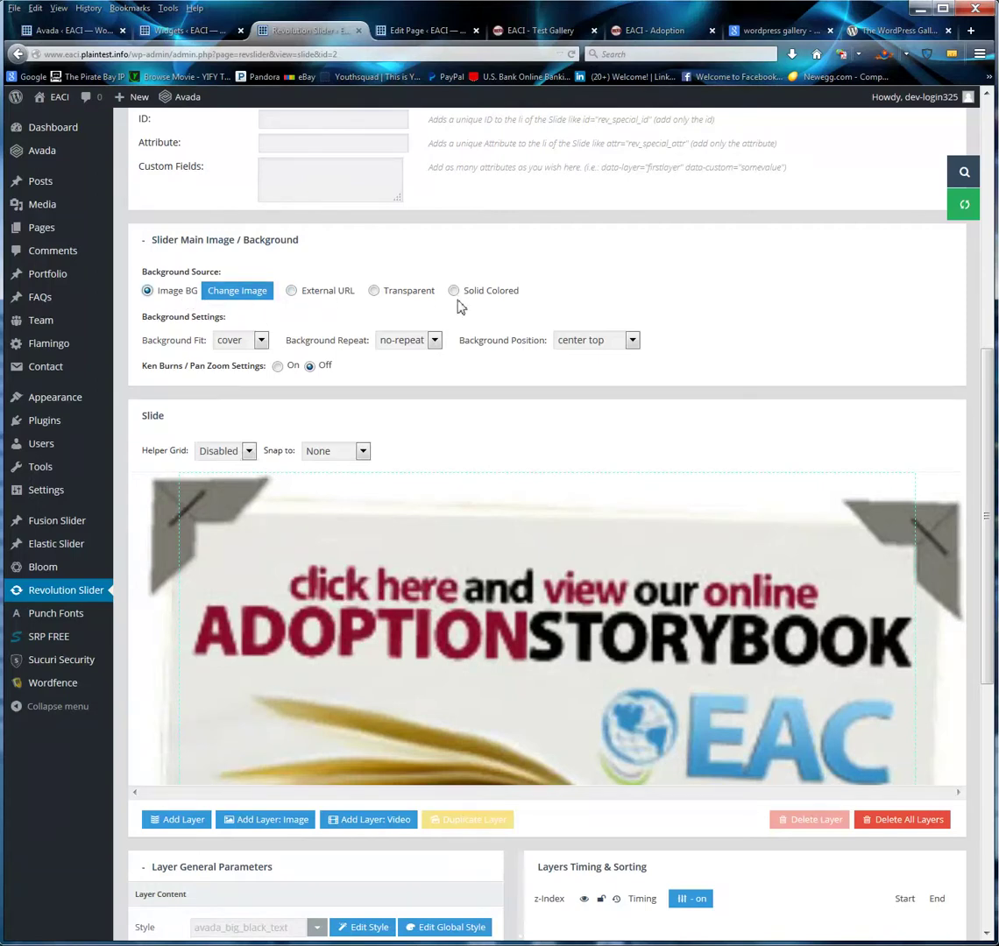
Try the contain, (%, %) and normal background fits on the storybook image, then set the fit back to cover
{"action": "left_click", "coordinate": [261, 342]}
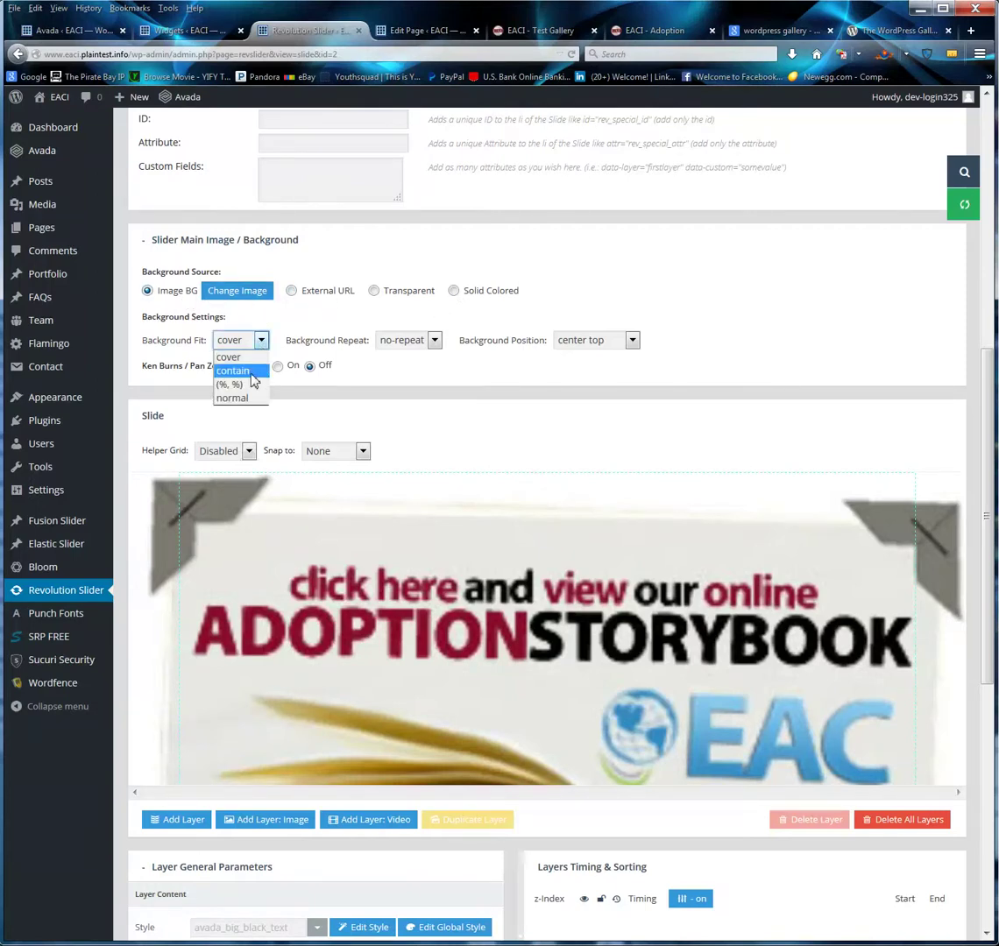
{"action": "left_click", "coordinate": [238, 371]}
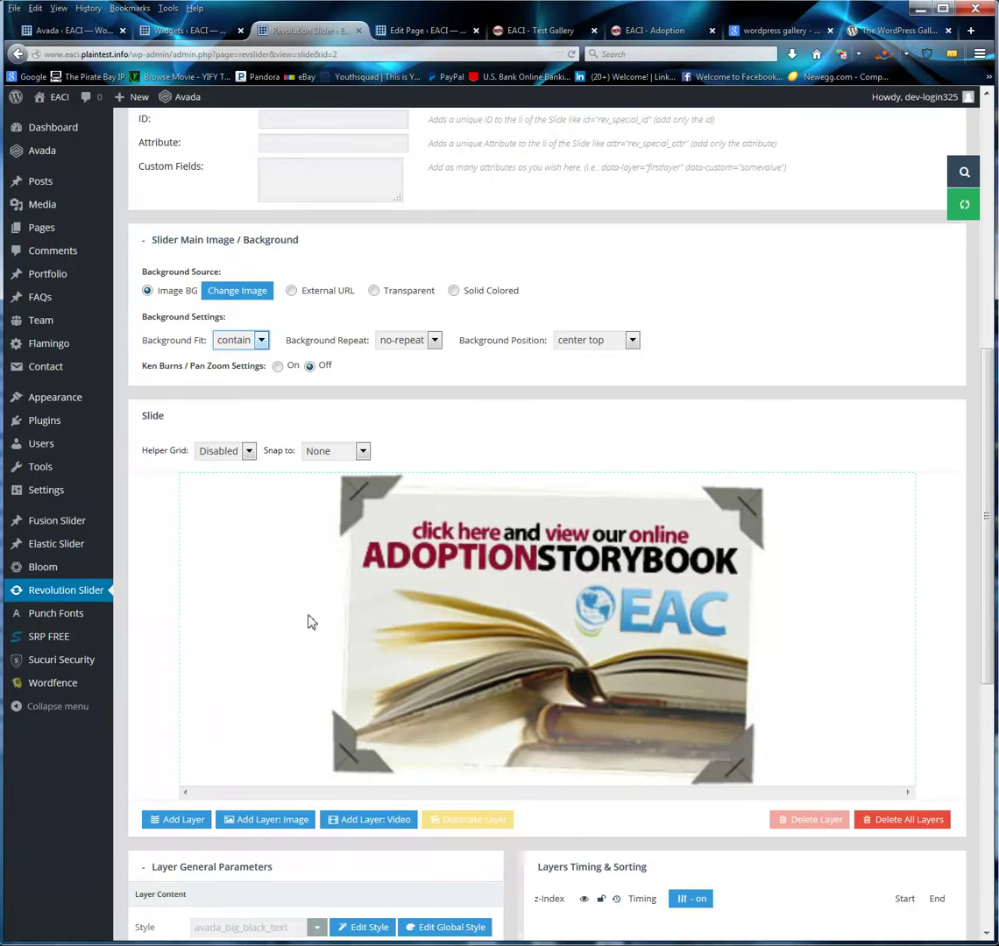
{"action": "left_click", "coordinate": [261, 340]}
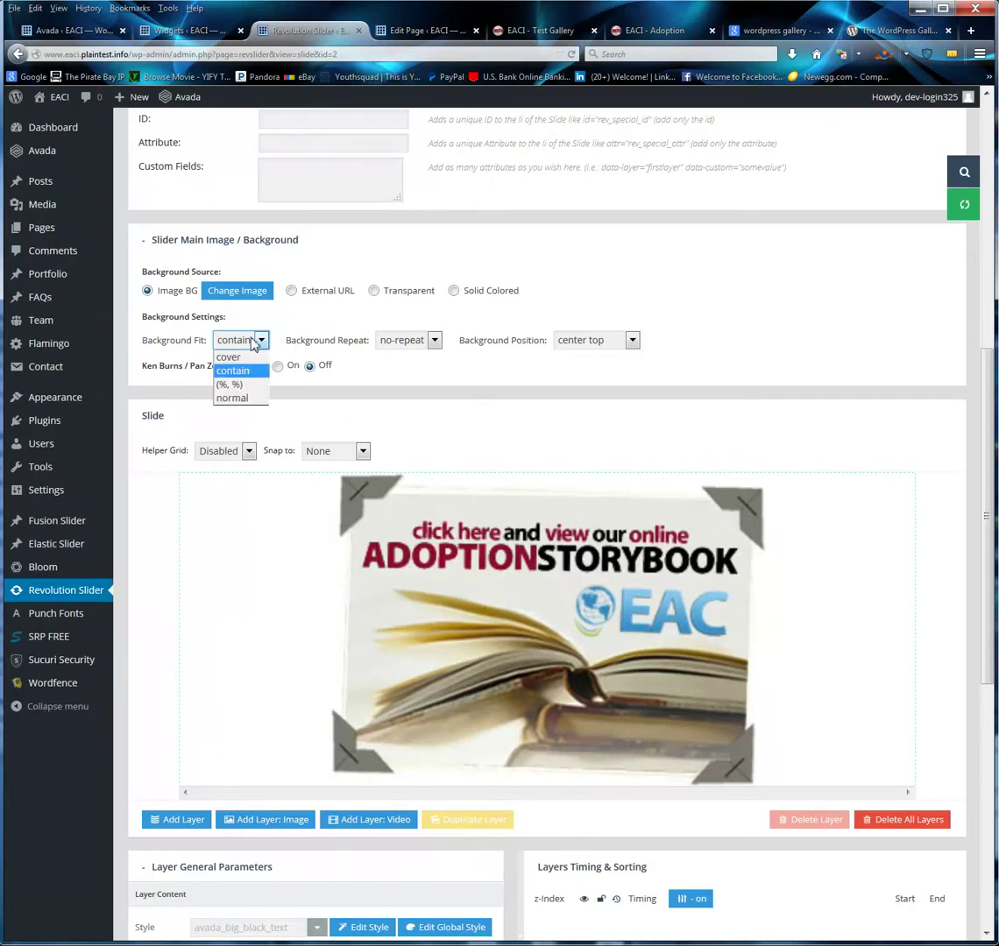
{"action": "left_click", "coordinate": [253, 385]}
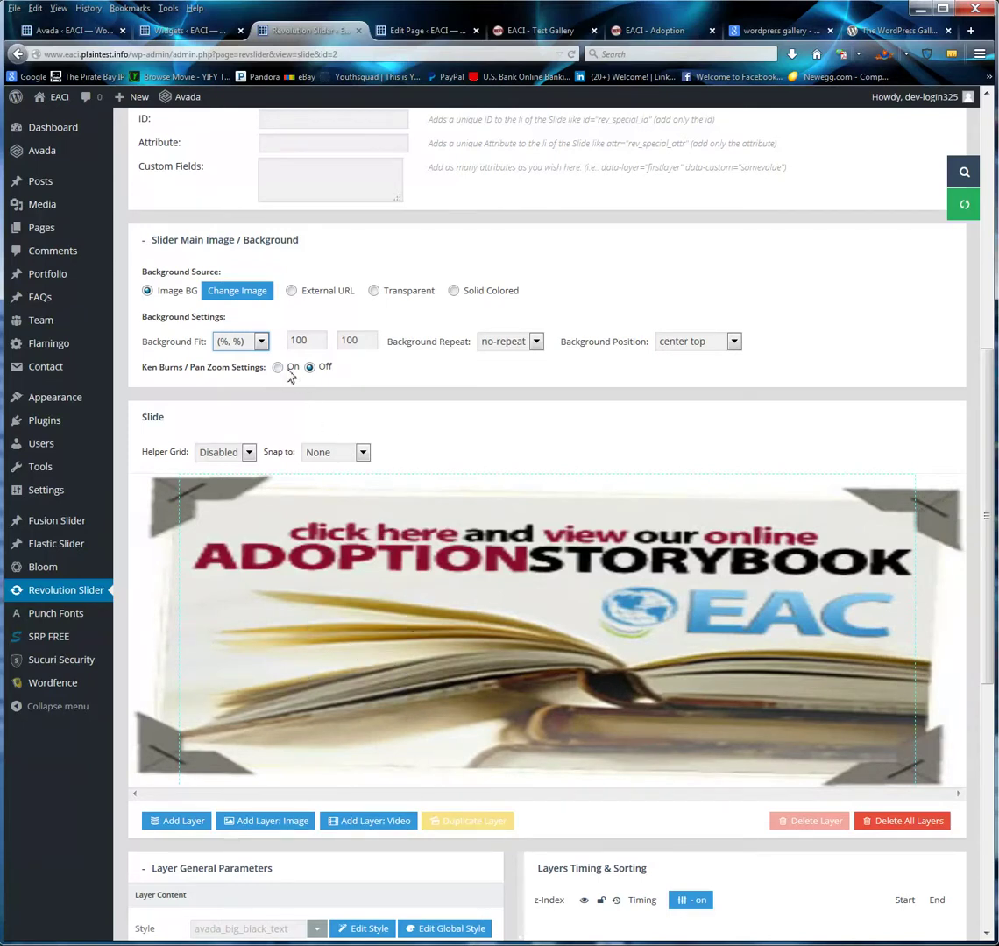
{"action": "left_click", "coordinate": [249, 344]}
{"action": "left_click", "coordinate": [262, 398]}
{"action": "left_click", "coordinate": [255, 341]}
{"action": "left_click", "coordinate": [232, 358]}
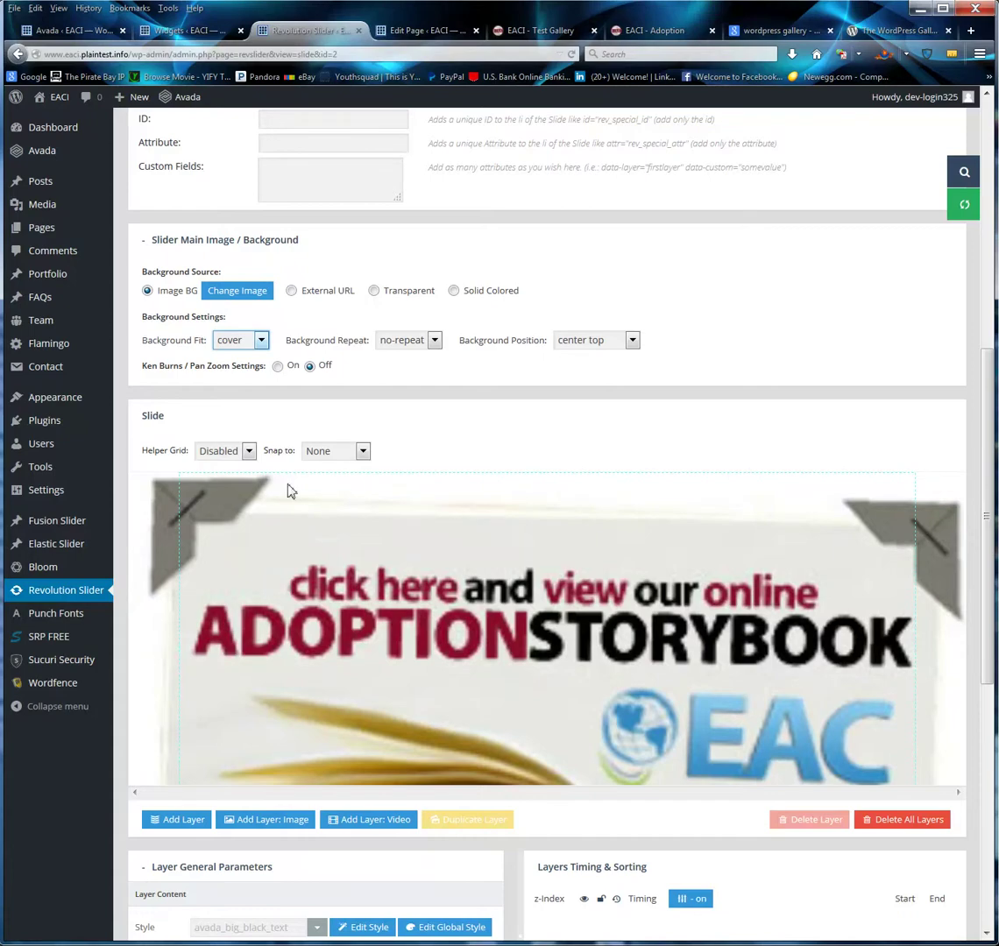
Return to the home slider's slide list and duplicate the banner4.png slide, cancelling the deletion of the storybook slide
{"action": "scroll", "coordinate": [291, 491], "scroll_direction": "down", "scroll_amount": 5}
{"action": "scroll", "coordinate": [569, 660], "scroll_direction": "up", "scroll_amount": 10}
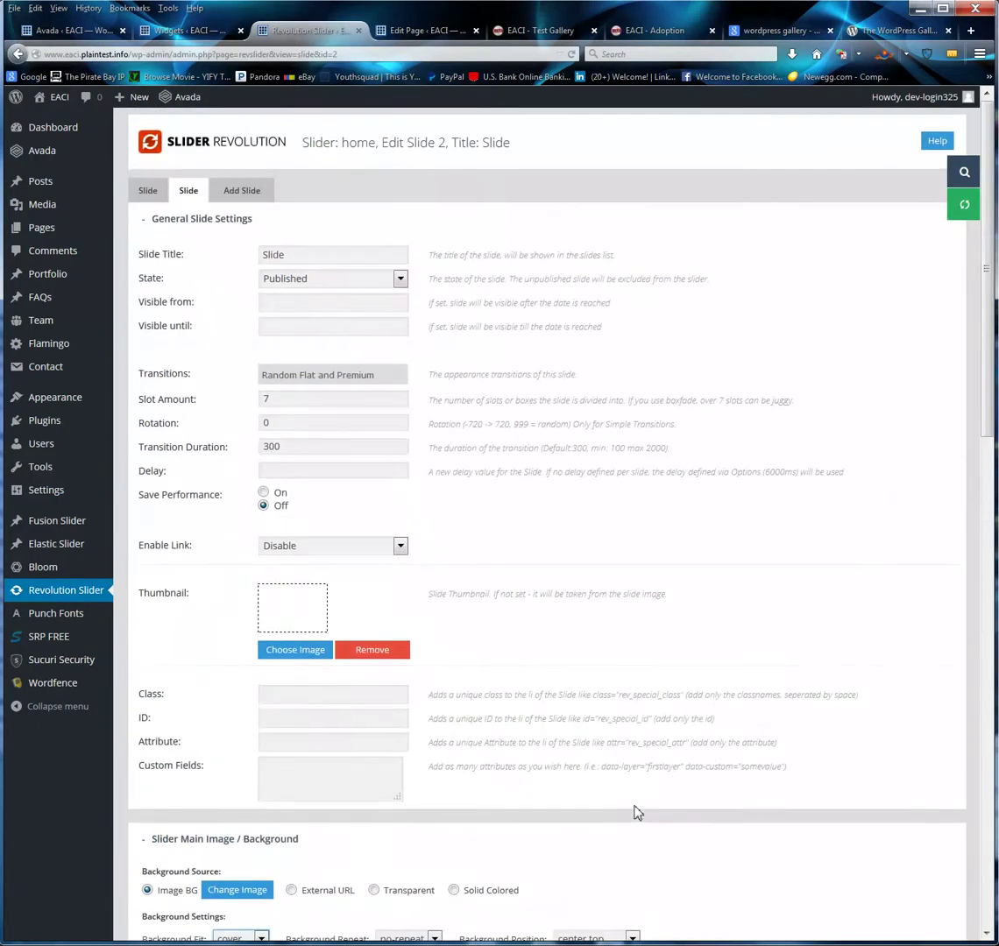
{"action": "left_click", "coordinate": [151, 194]}
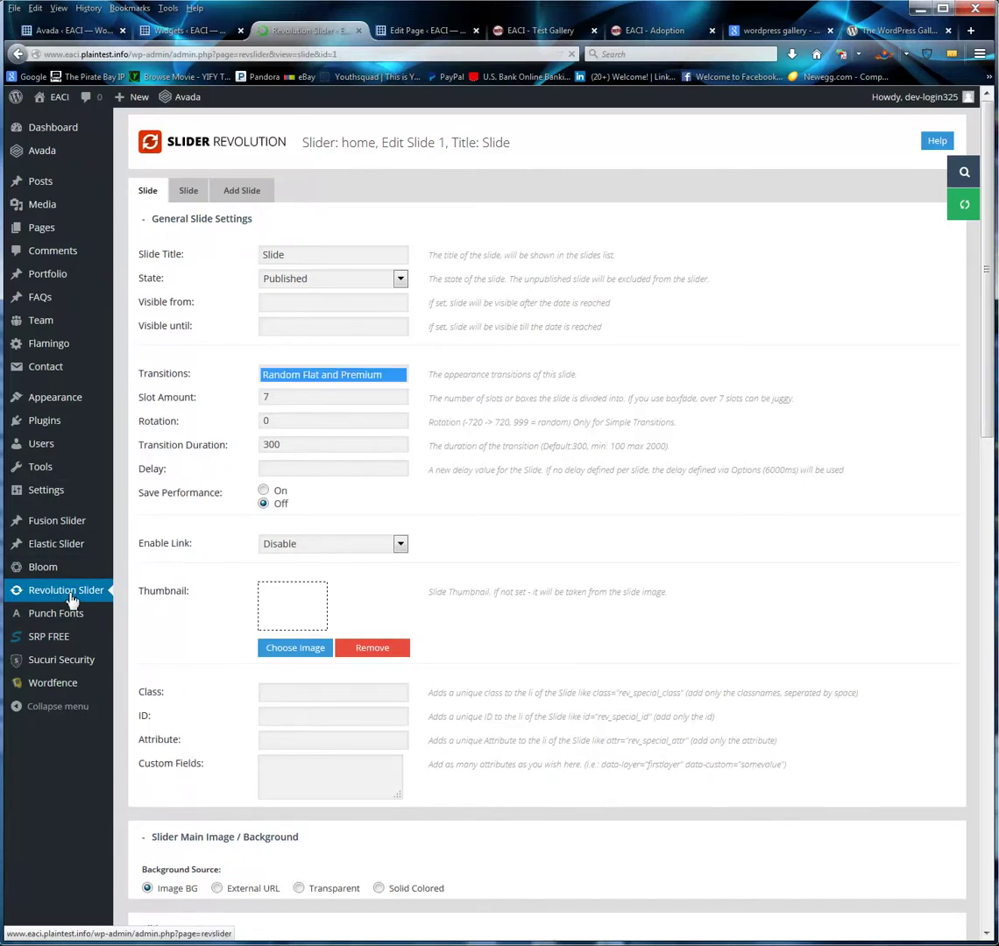
{"action": "left_click", "coordinate": [71, 599]}
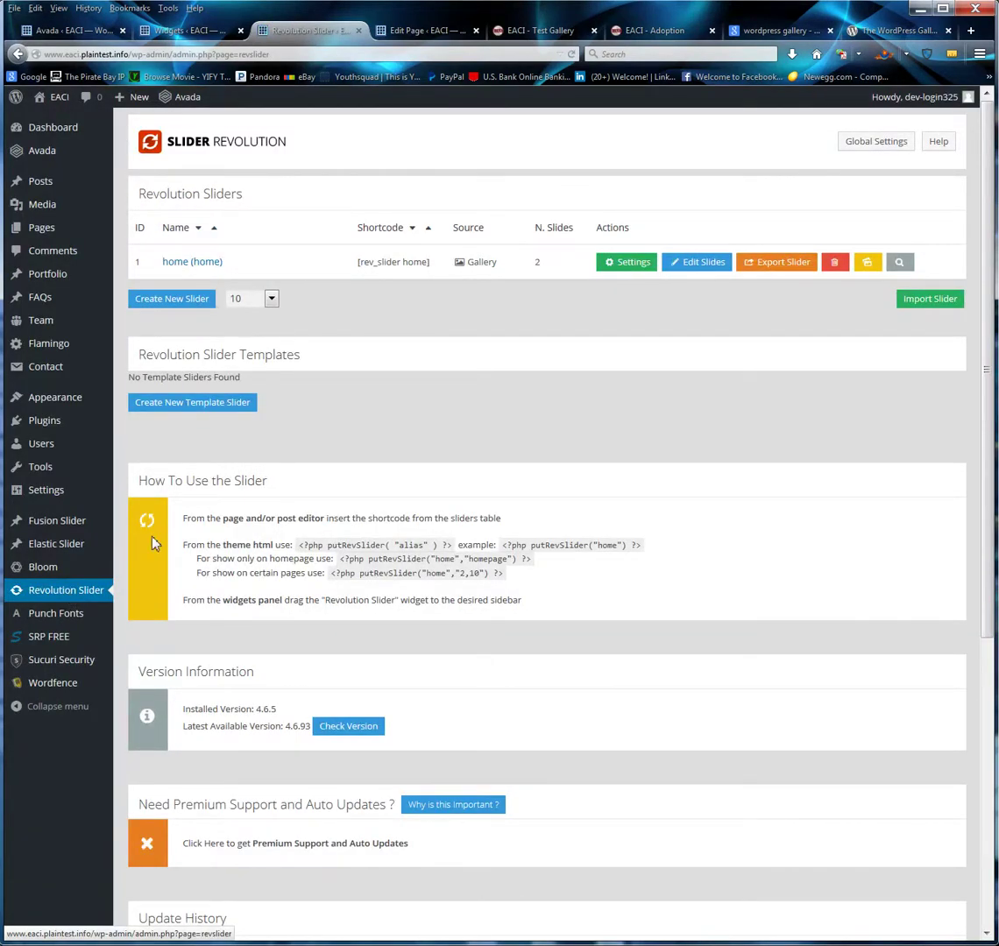
{"action": "left_click", "coordinate": [681, 262]}
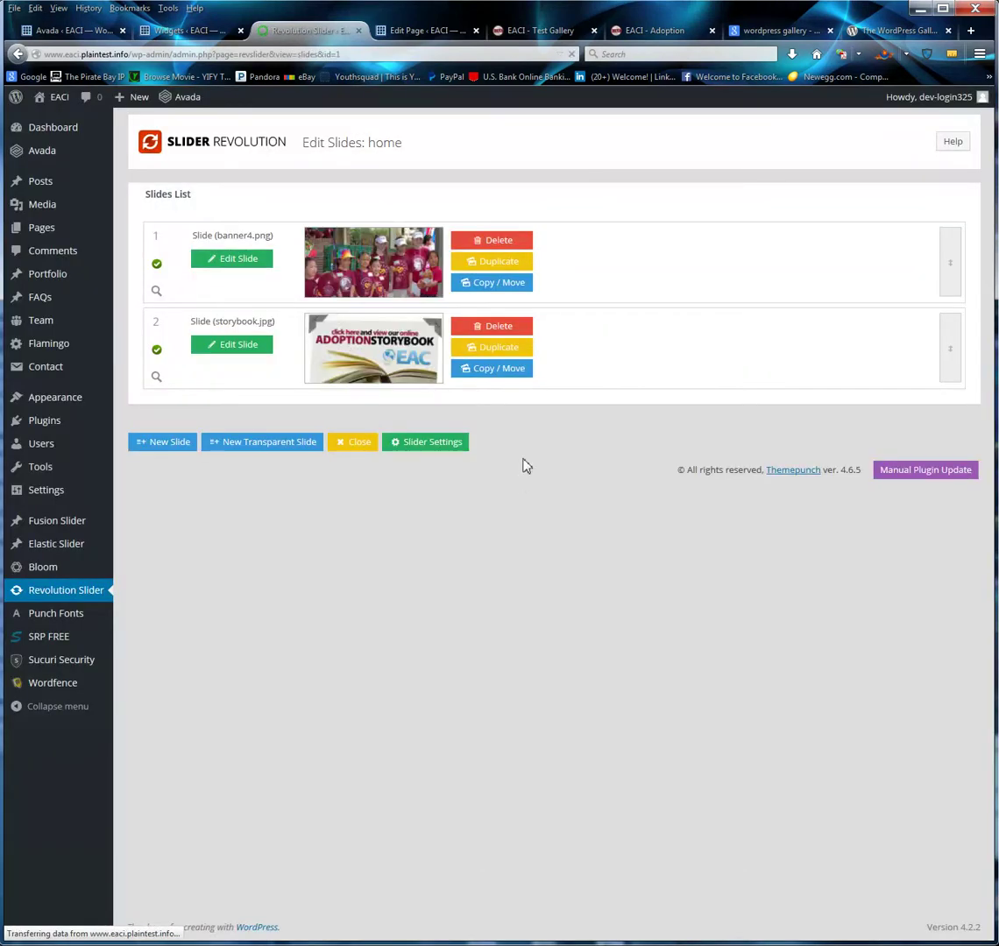
{"action": "left_click", "coordinate": [488, 267]}
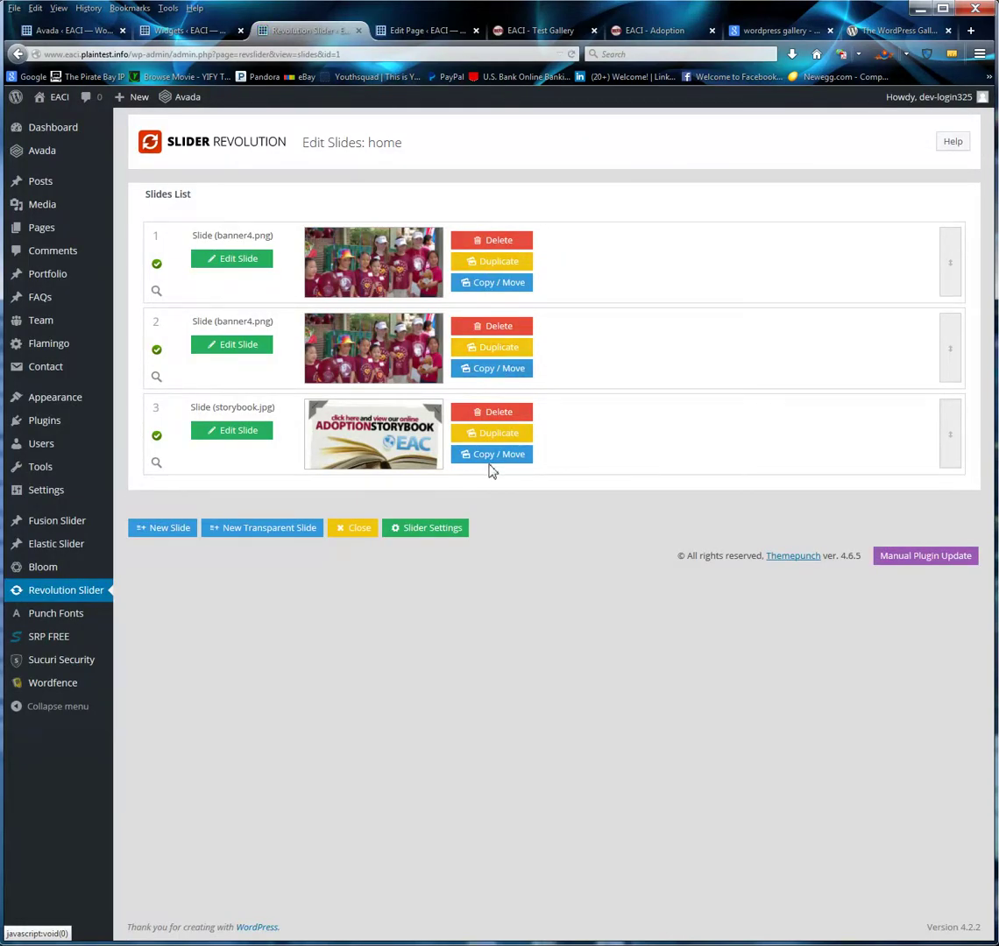
{"action": "left_click", "coordinate": [498, 413]}
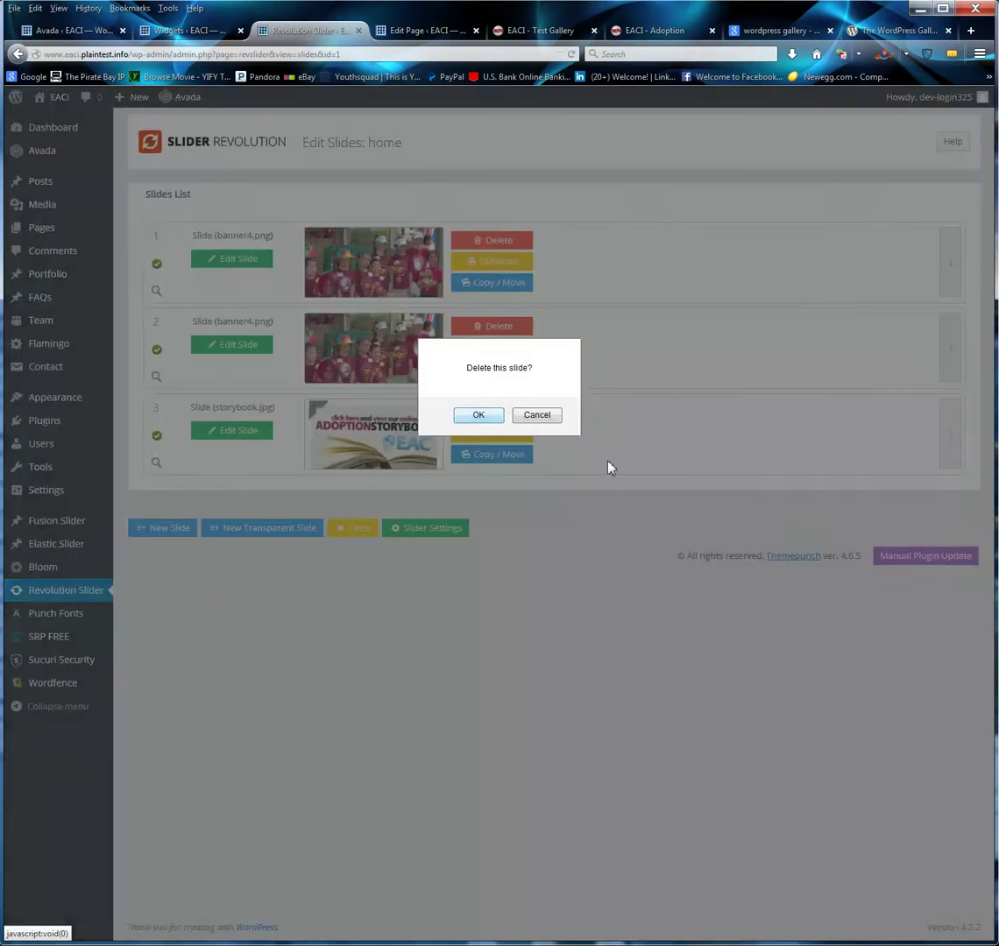
{"action": "left_click", "coordinate": [529, 417]}
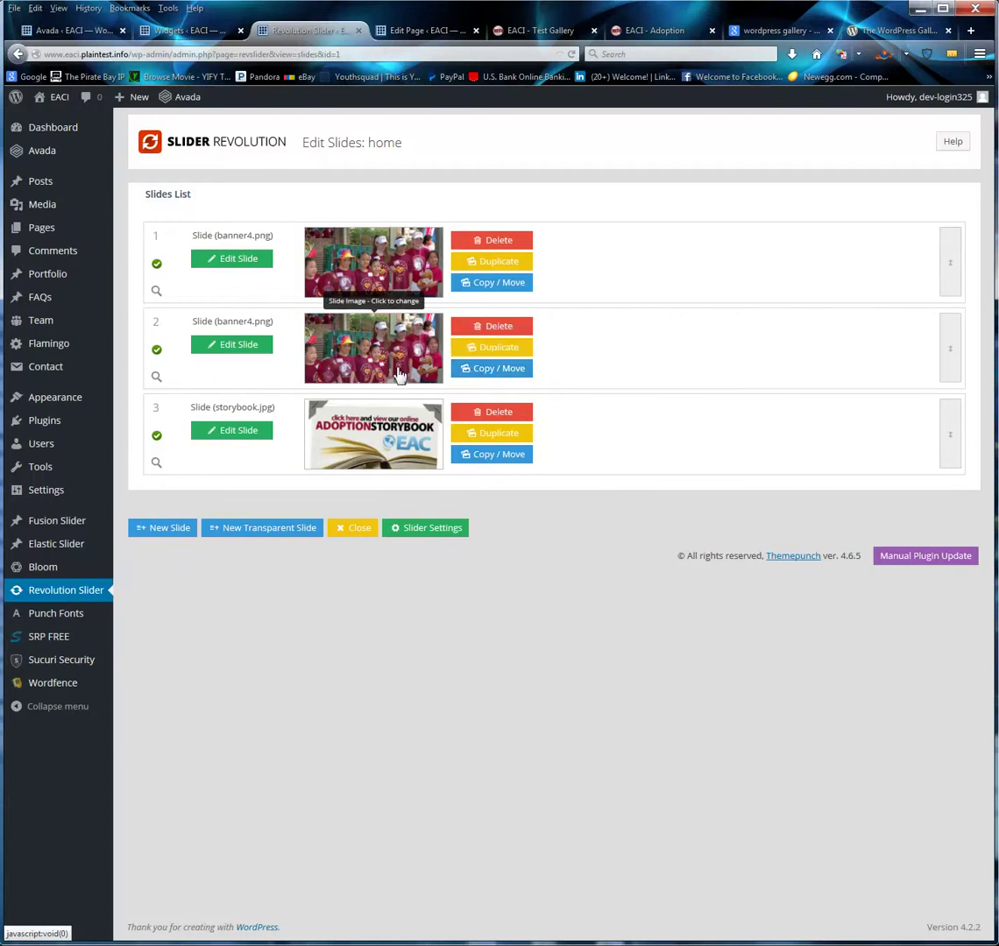
Open the duplicated banner4.png slide for editing and replace its background image with PreAdoptiveParentsHeader2.jpg
{"action": "left_click", "coordinate": [245, 346]}
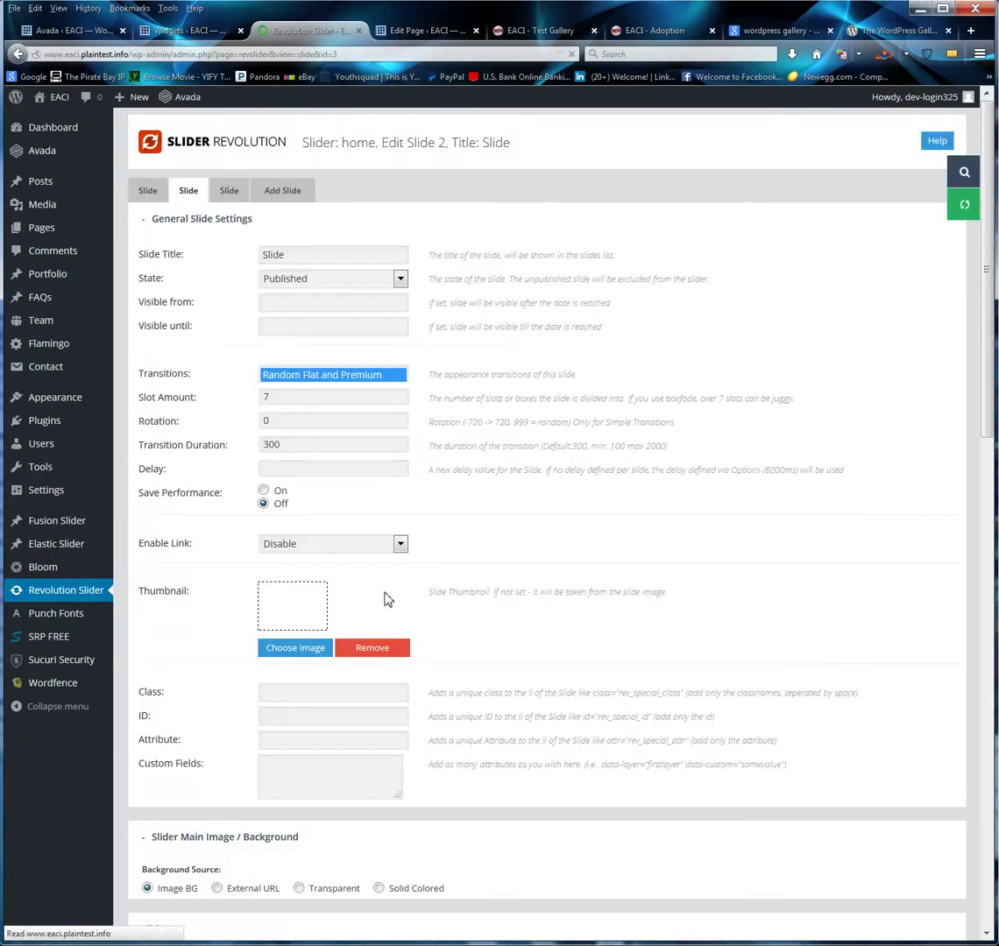
{"action": "scroll", "coordinate": [680, 490], "scroll_direction": "down", "scroll_amount": 5}
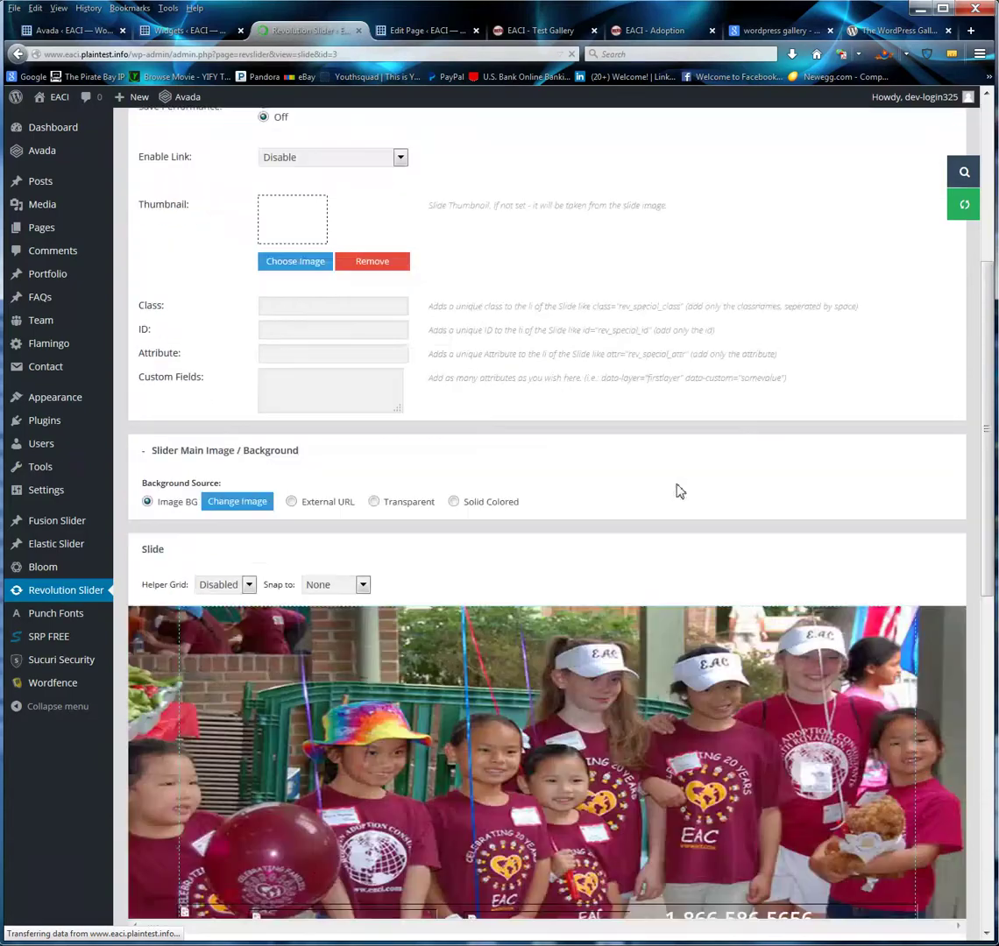
{"action": "scroll", "coordinate": [679, 488], "scroll_direction": "down", "scroll_amount": 4}
{"action": "scroll", "coordinate": [529, 535], "scroll_direction": "up", "scroll_amount": 4}
{"action": "left_click", "coordinate": [238, 465]}
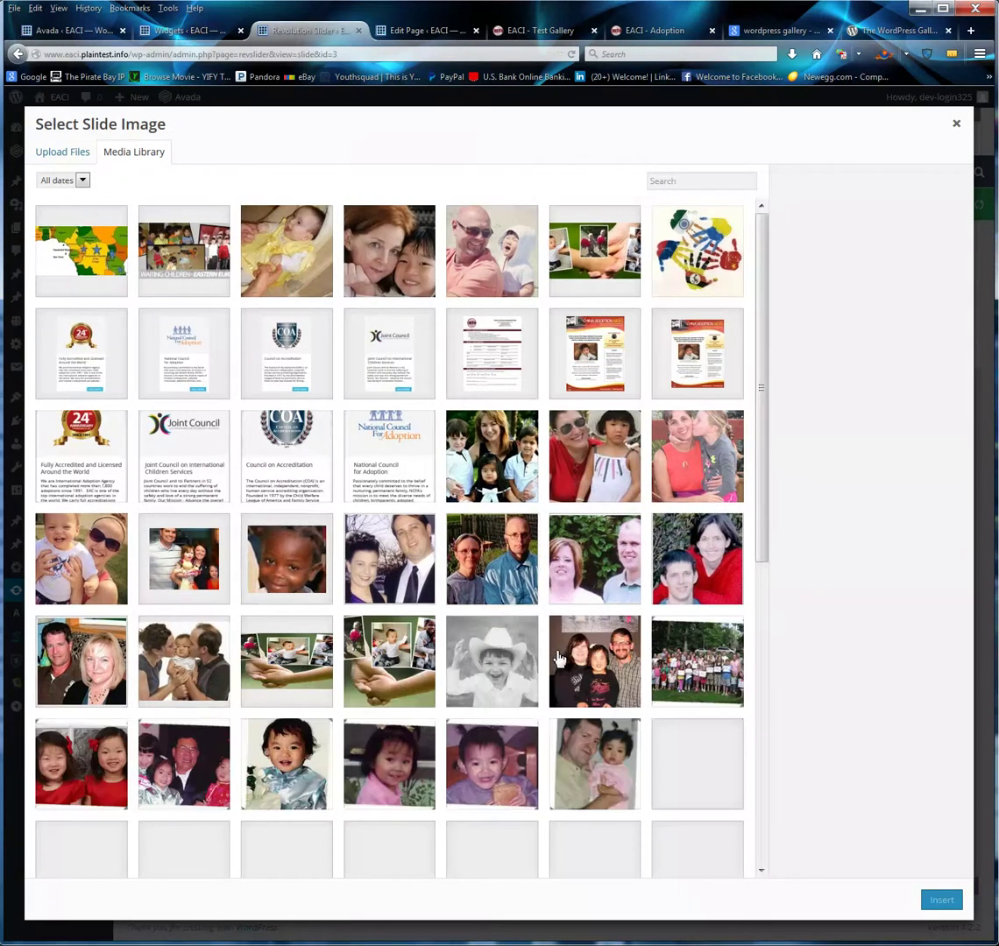
{"action": "scroll", "coordinate": [757, 569], "scroll_direction": "down", "scroll_amount": 5}
{"action": "scroll", "coordinate": [752, 586], "scroll_direction": "down", "scroll_amount": 5}
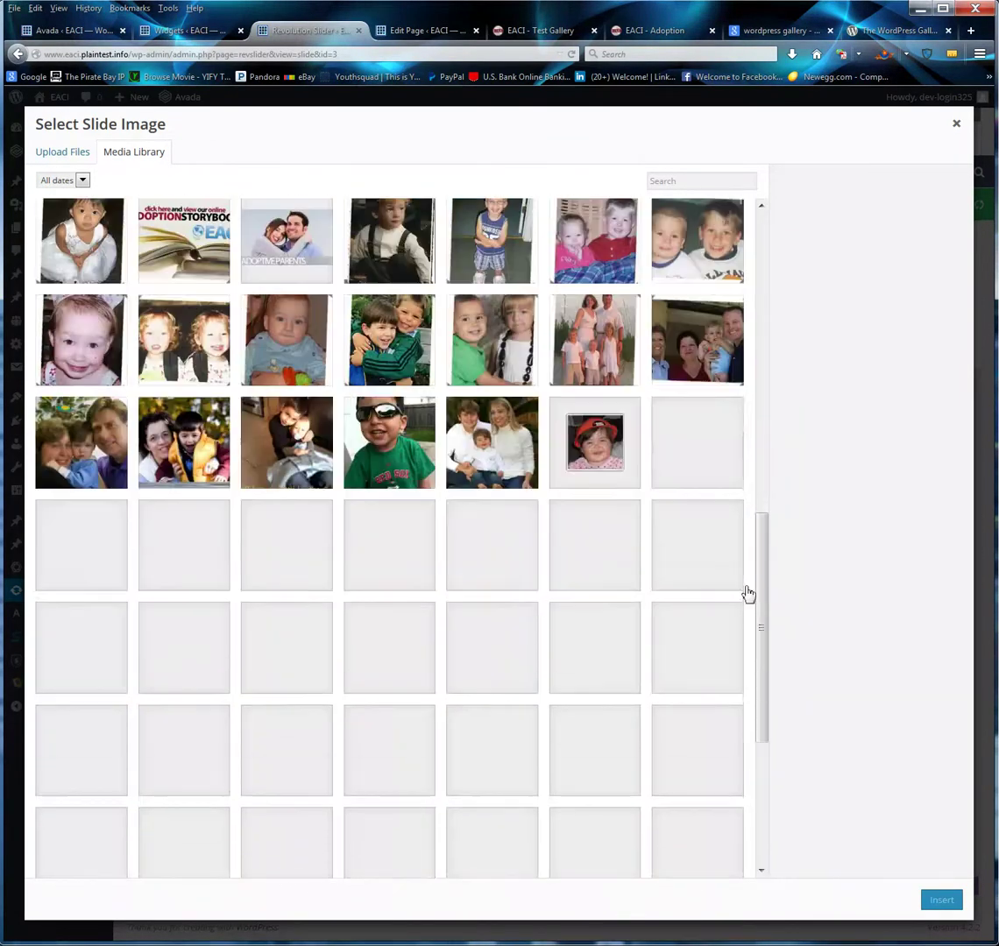
{"action": "left_click", "coordinate": [309, 272]}
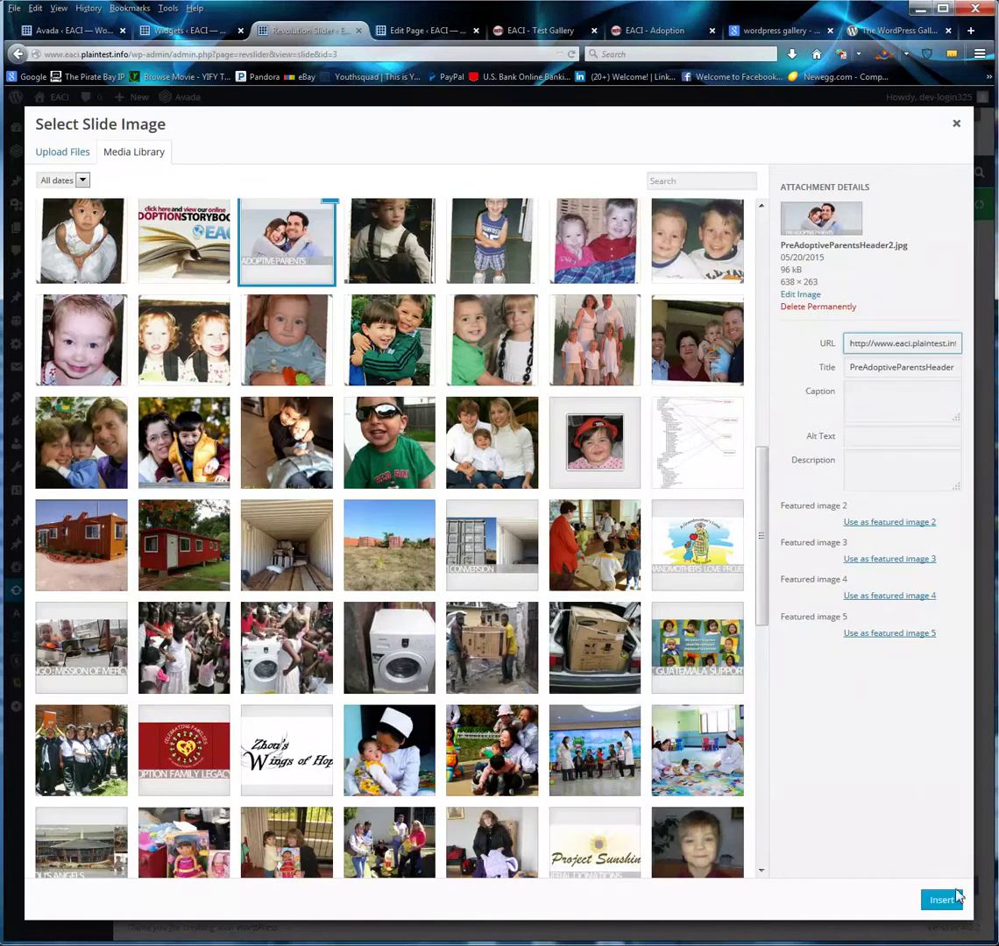
{"action": "left_click", "coordinate": [942, 900]}
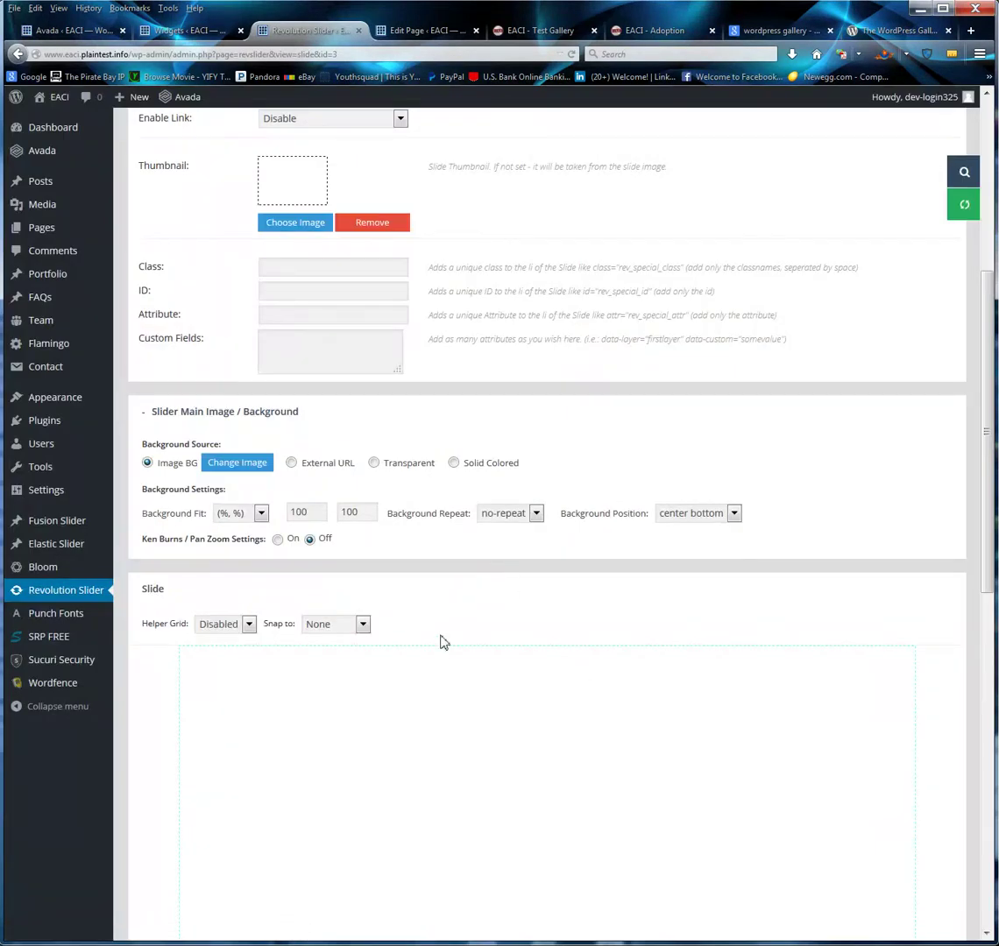
Examine the duplicated slide's preview with the new image and its list of layers
{"action": "scroll", "coordinate": [464, 653], "scroll_direction": "down", "scroll_amount": 3}
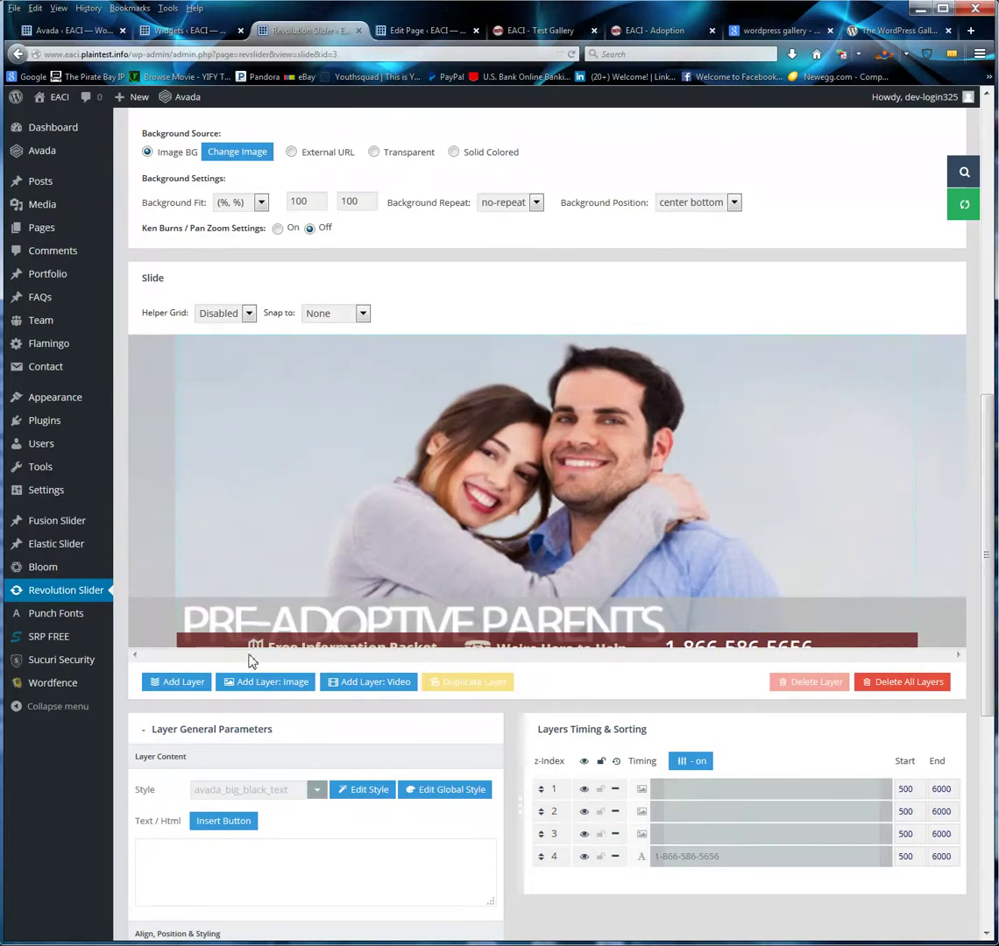
{"action": "scroll", "coordinate": [553, 781], "scroll_direction": "up", "scroll_amount": 1}
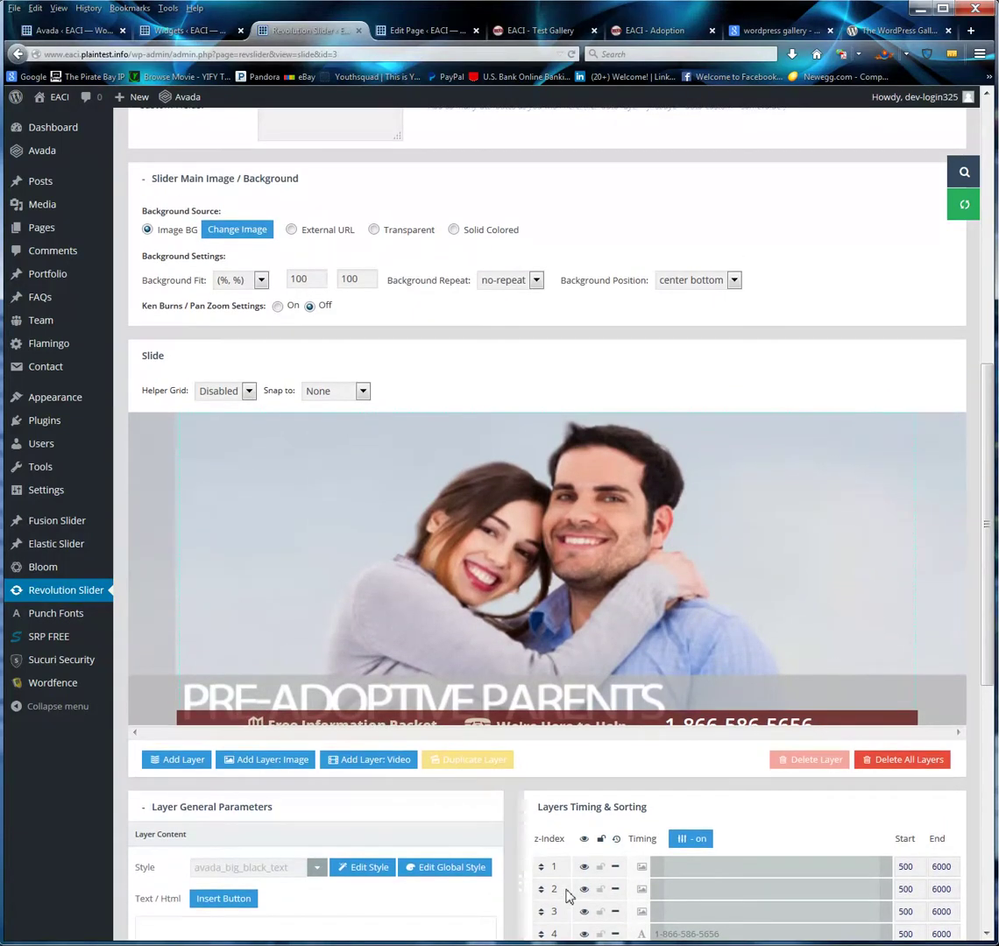
{"action": "scroll", "coordinate": [560, 896], "scroll_direction": "up", "scroll_amount": 1}
{"action": "scroll", "coordinate": [526, 885], "scroll_direction": "down", "scroll_amount": 2}
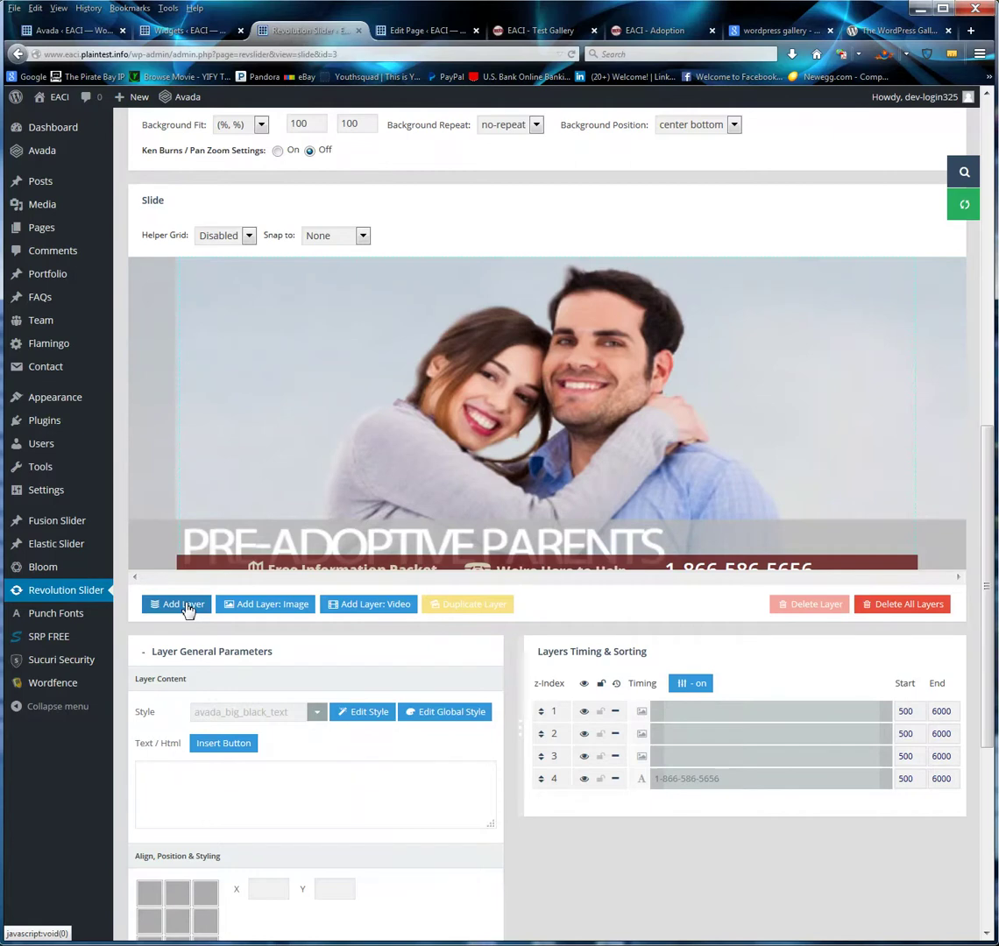
Switch the slide's Enable Link setting to Disable and look over the slide settings below it
{"action": "scroll", "coordinate": [593, 813], "scroll_direction": "up", "scroll_amount": 10}
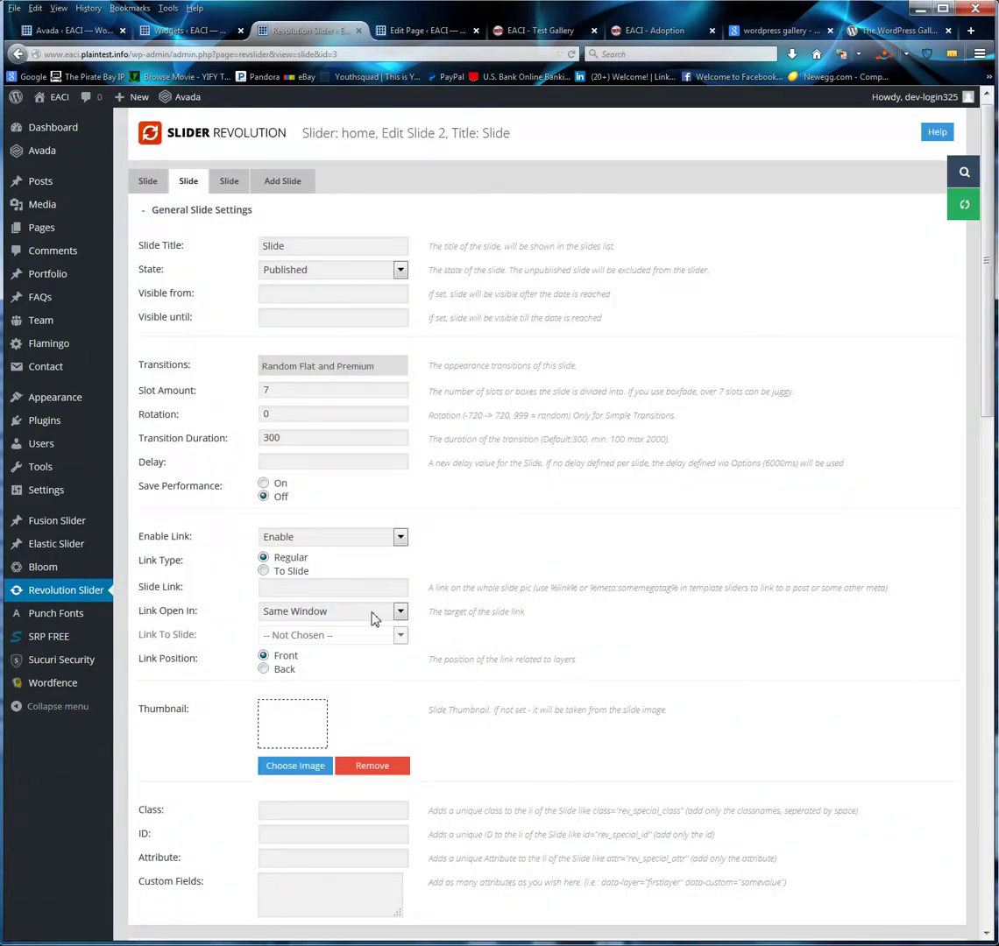
{"action": "left_click", "coordinate": [337, 537]}
{"action": "left_click", "coordinate": [308, 564]}
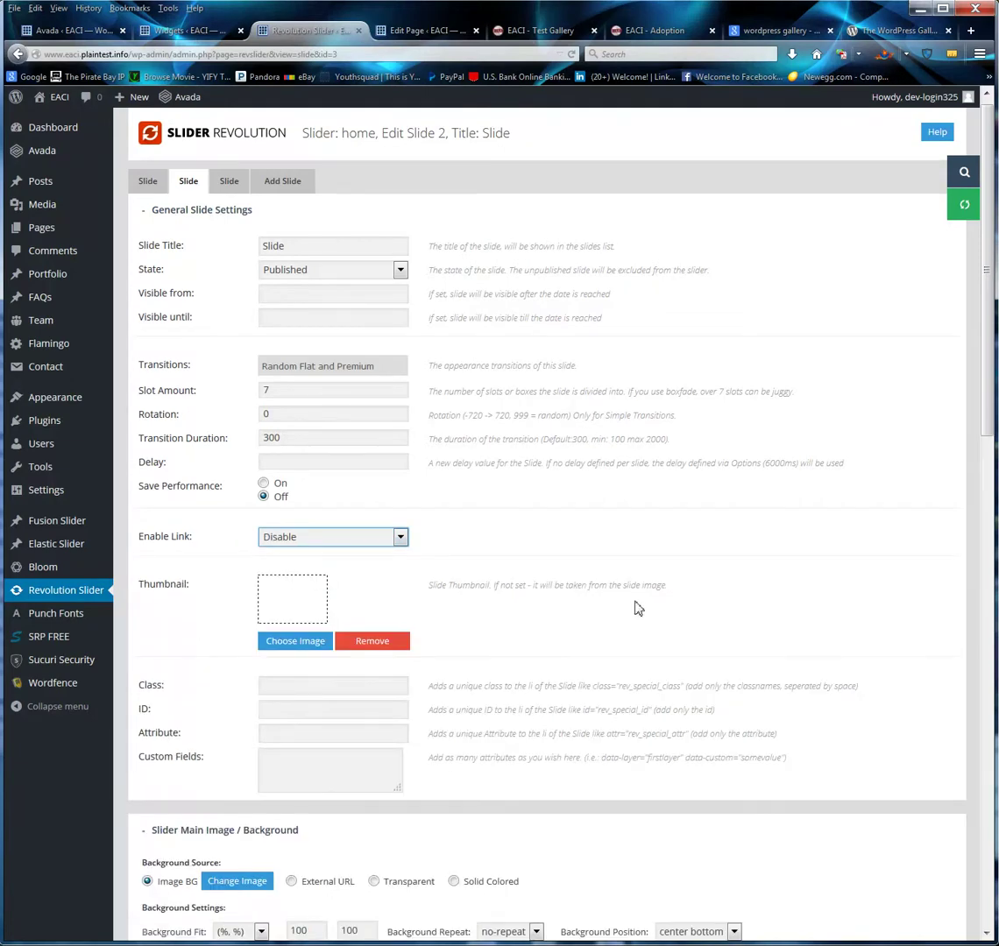
{"action": "scroll", "coordinate": [638, 608], "scroll_direction": "down", "scroll_amount": 3}
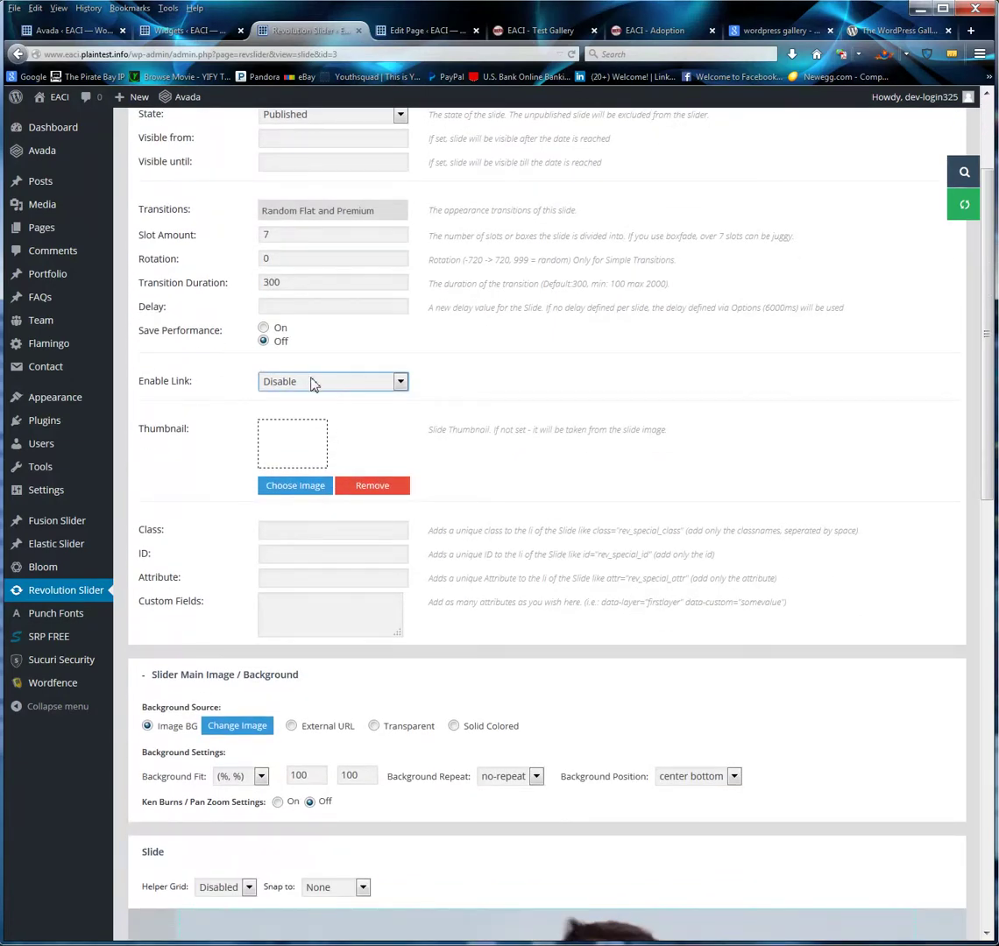
{"action": "scroll", "coordinate": [468, 479], "scroll_direction": "up", "scroll_amount": 3}
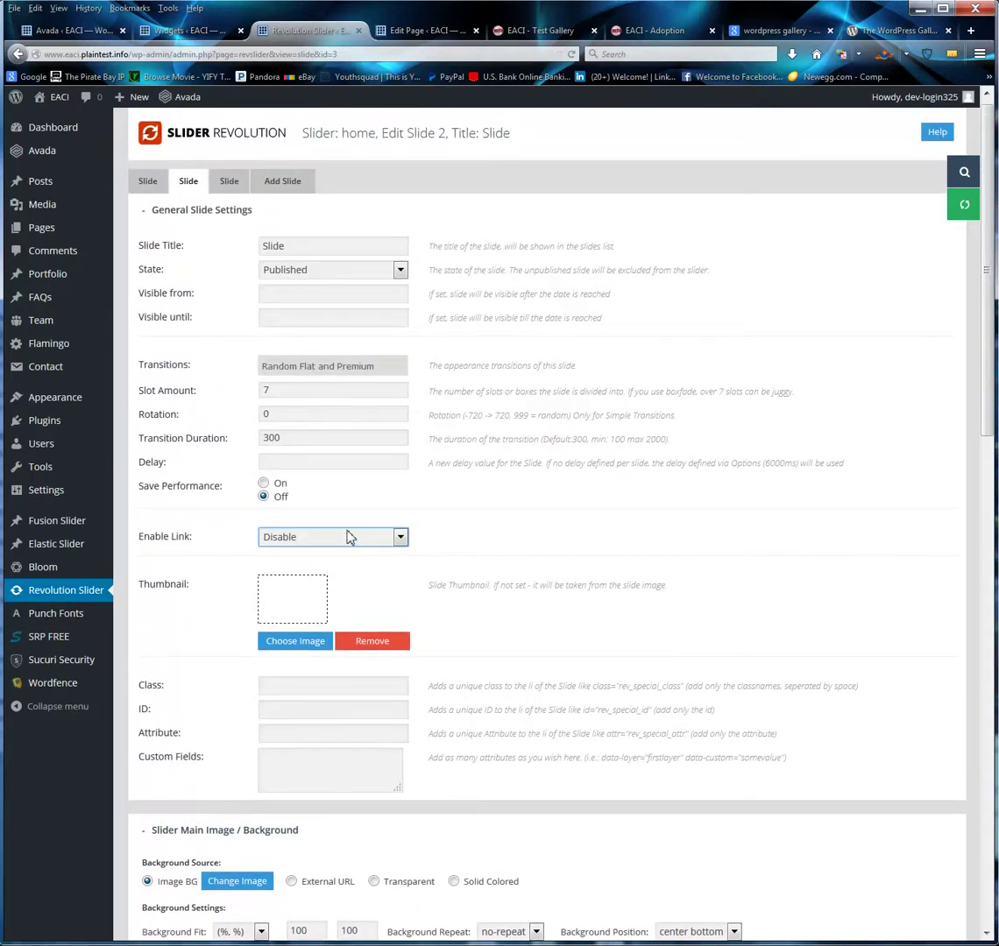
{"action": "left_click", "coordinate": [351, 536]}
{"action": "left_click", "coordinate": [343, 555]}
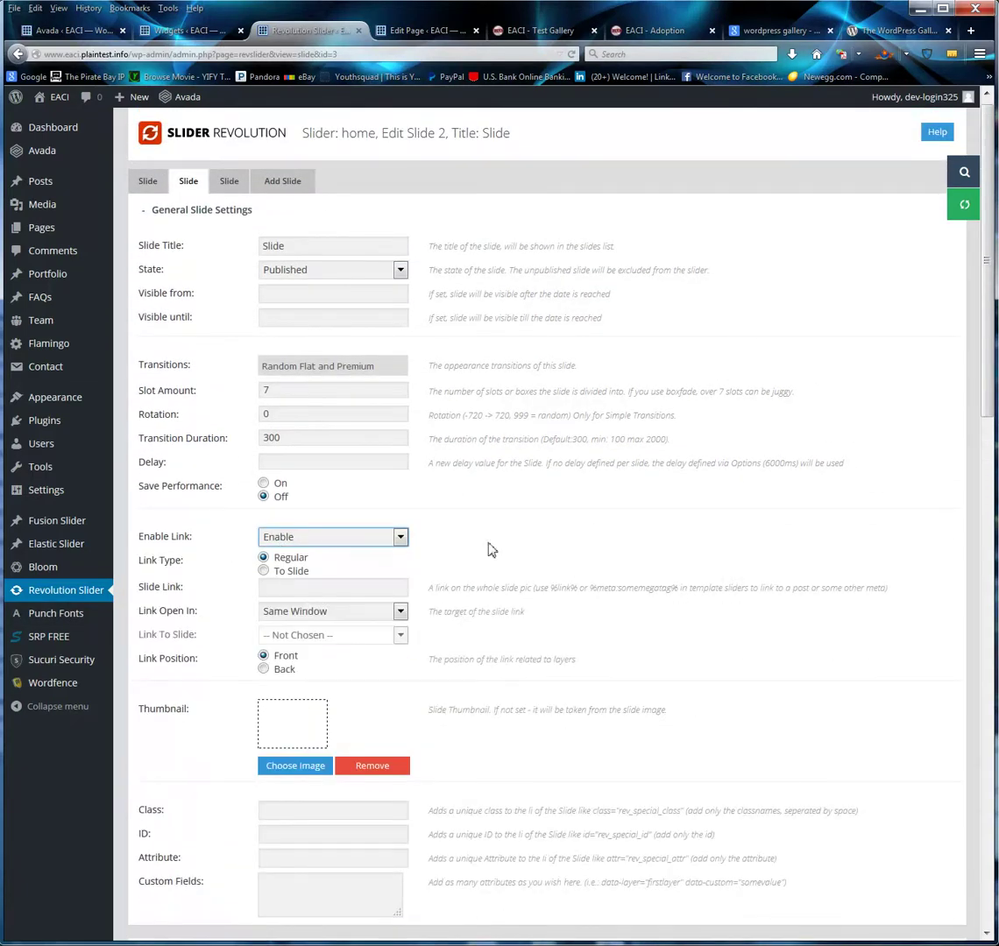
{"action": "left_click", "coordinate": [305, 587]}
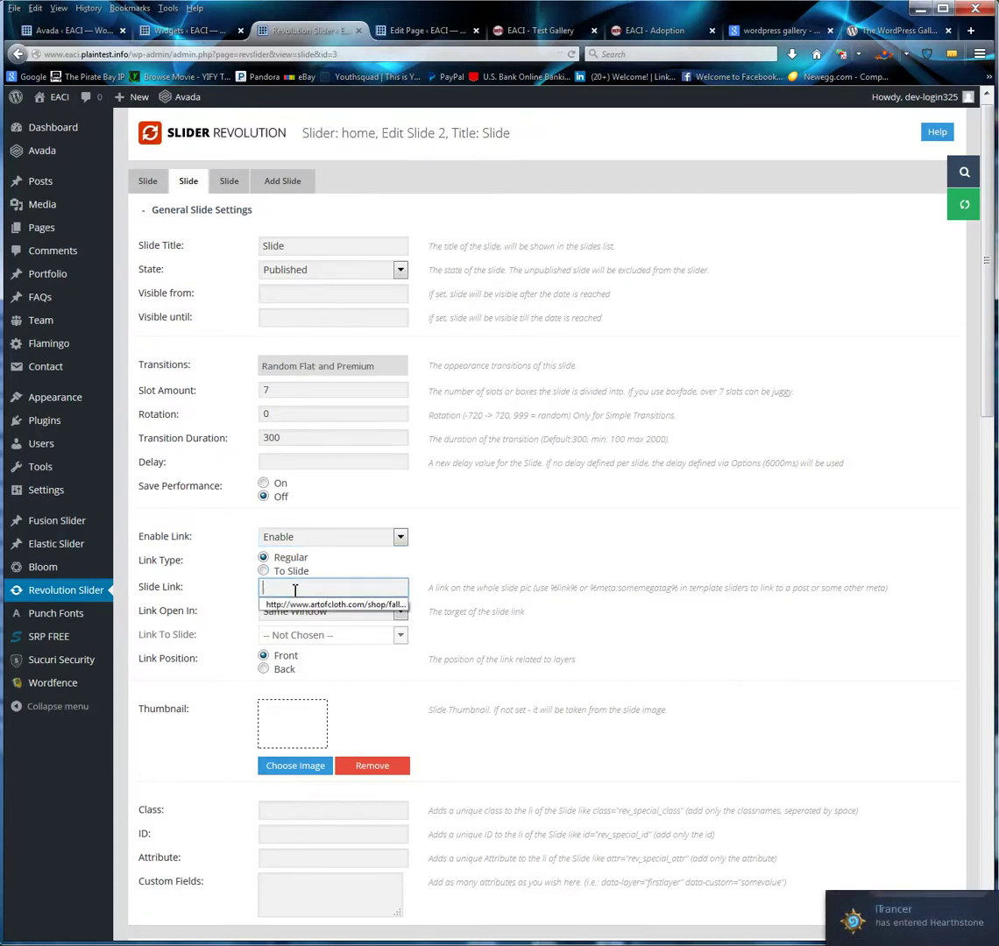
{"action": "left_click", "coordinate": [319, 606]}
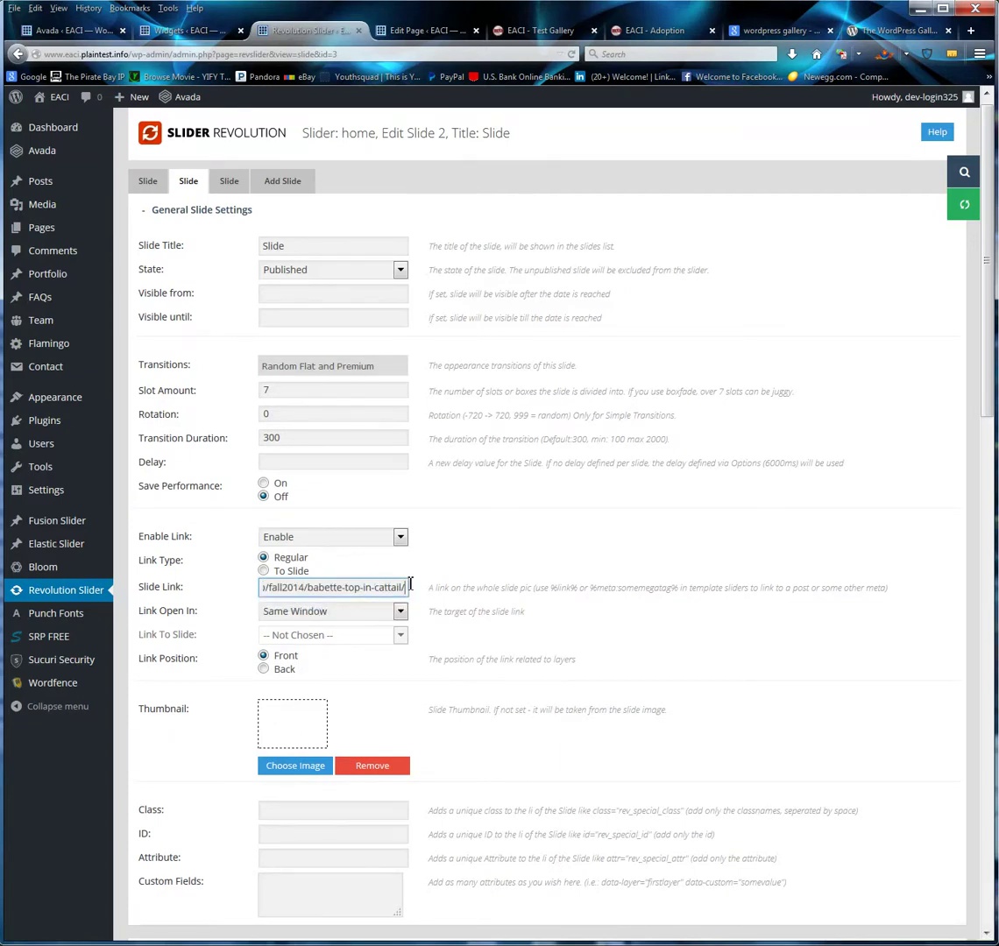
{"action": "left_click_drag", "start_coordinate": [391, 588], "coordinate": [187, 593]}
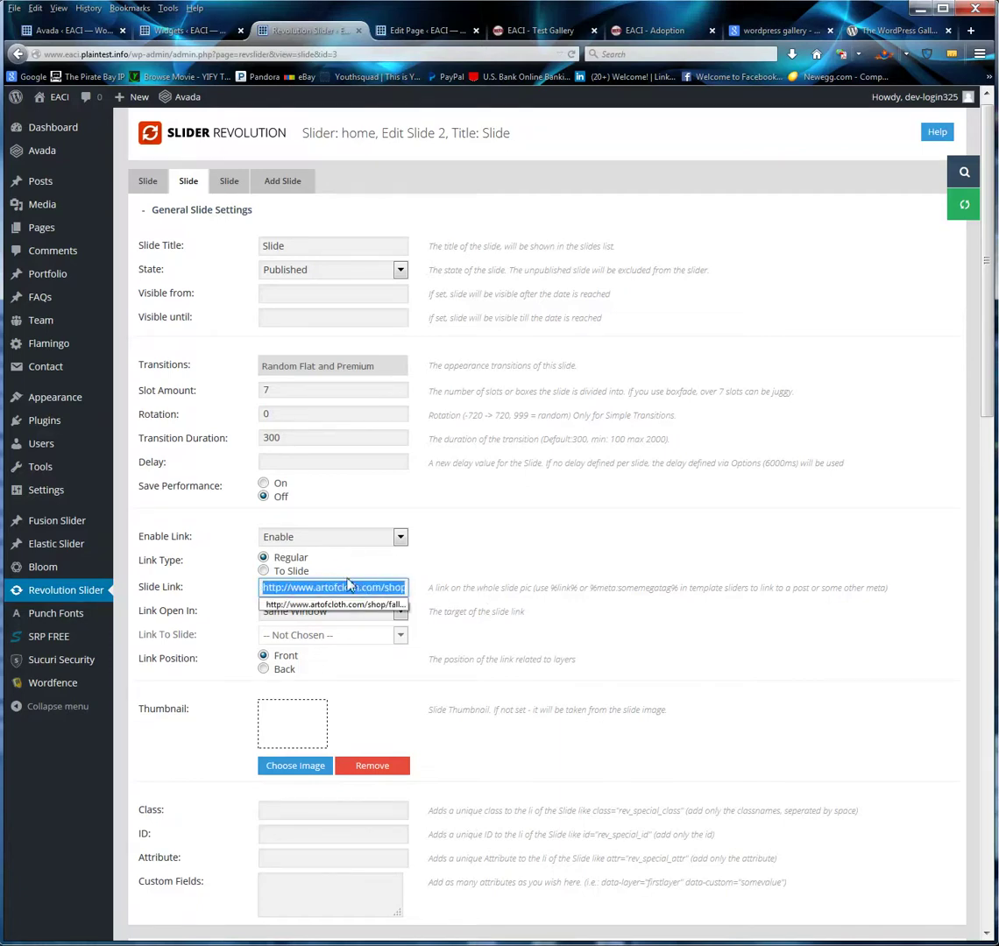
{"action": "left_click", "coordinate": [539, 585]}
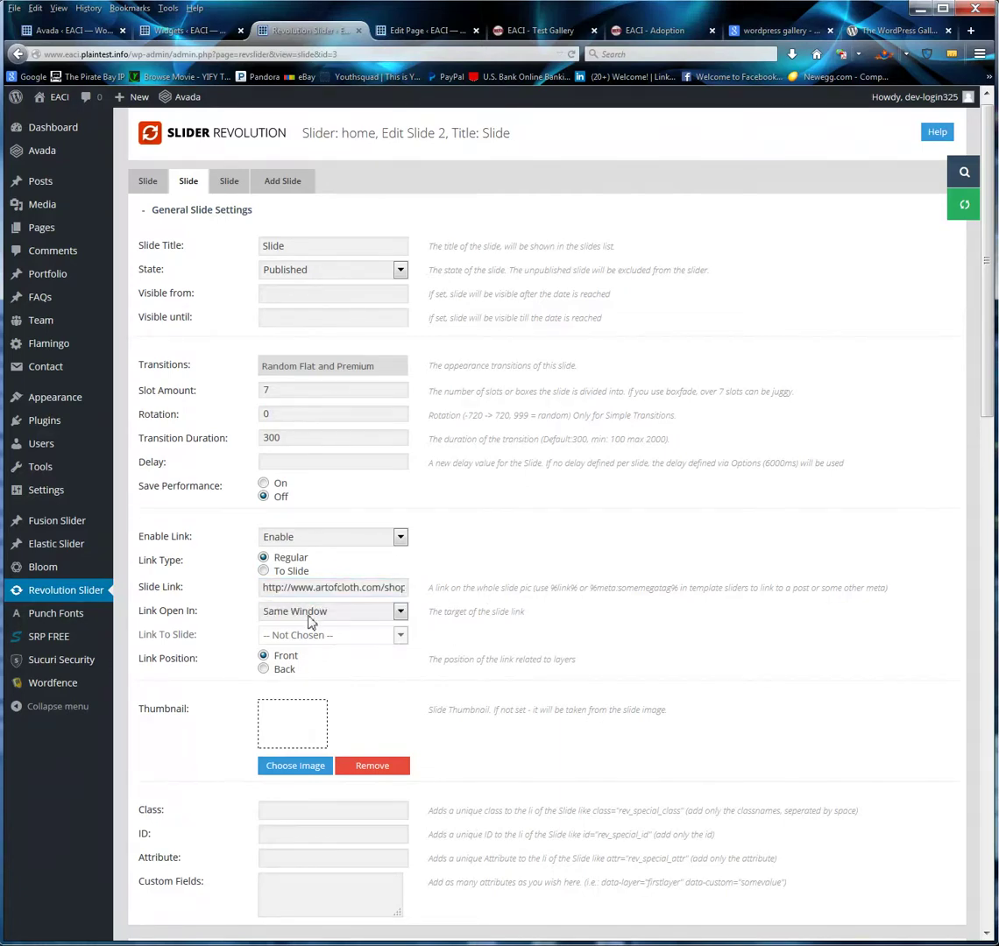
{"action": "left_click", "coordinate": [309, 614]}
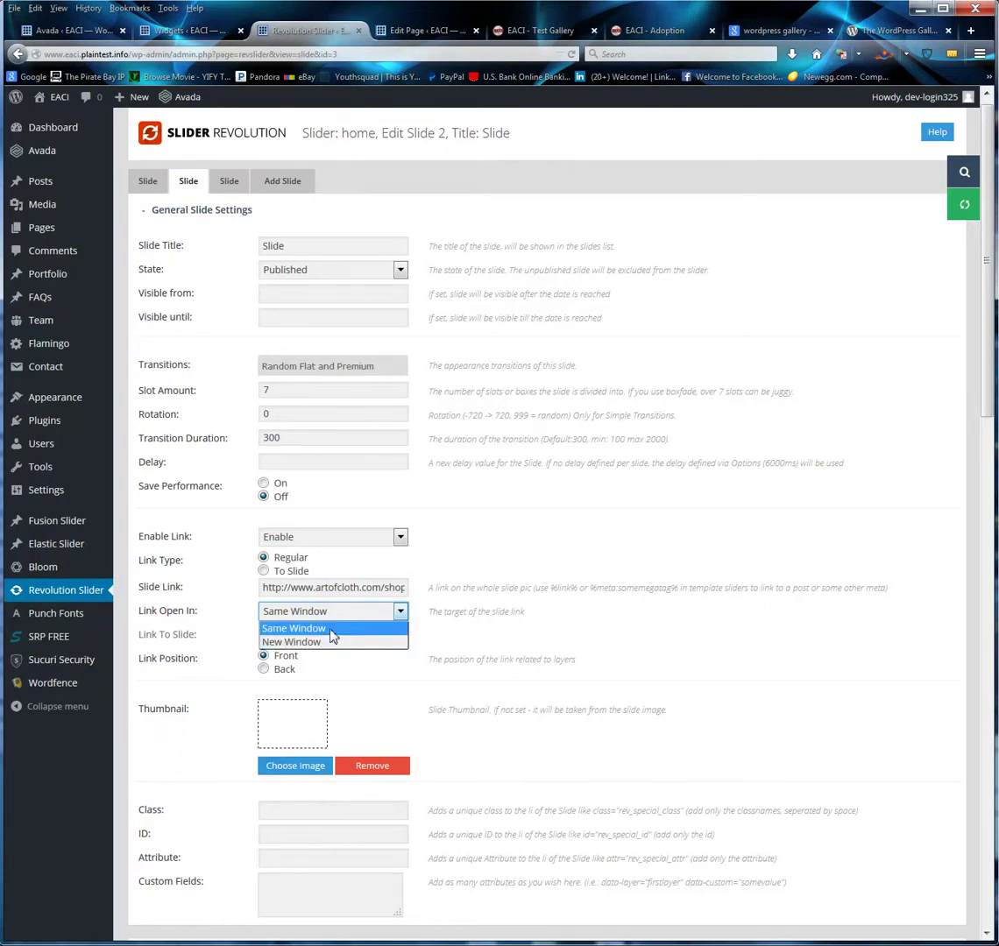
{"action": "left_click", "coordinate": [332, 633]}
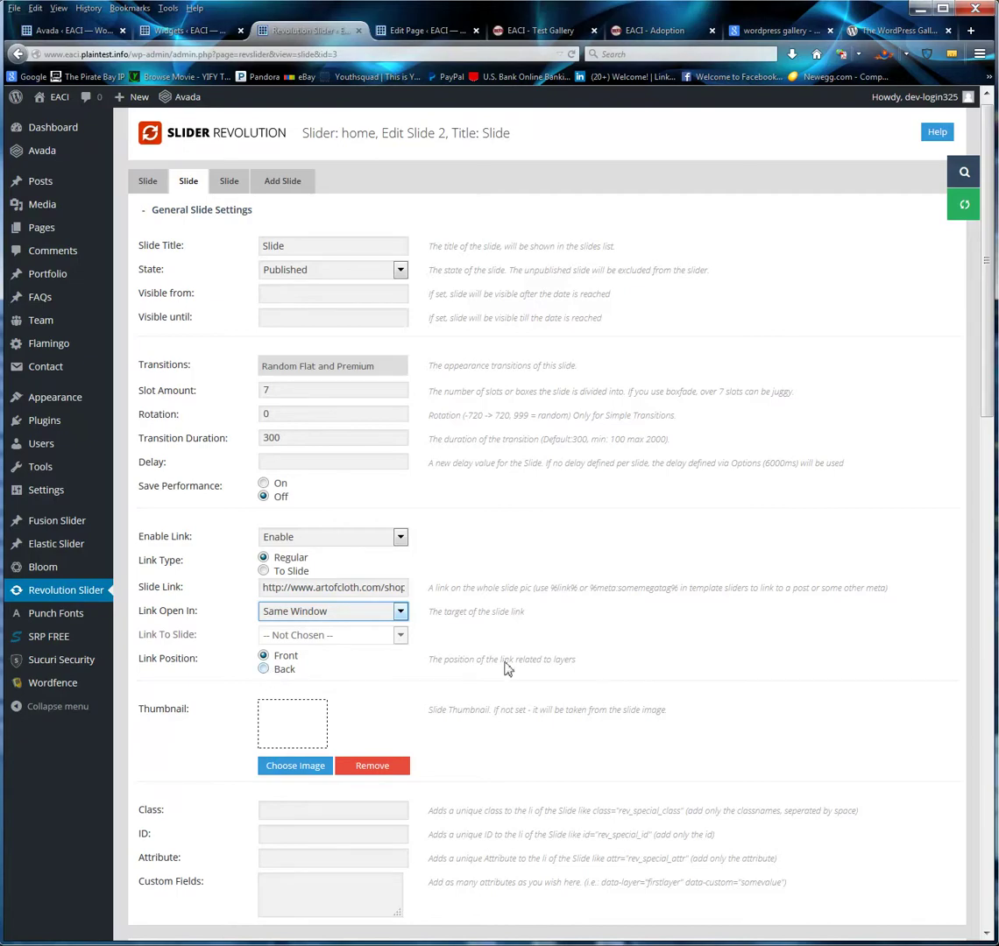
Set the slide's link position to Back, behind its layers, and update the slide
{"action": "scroll", "coordinate": [544, 609], "scroll_direction": "down", "scroll_amount": 10}
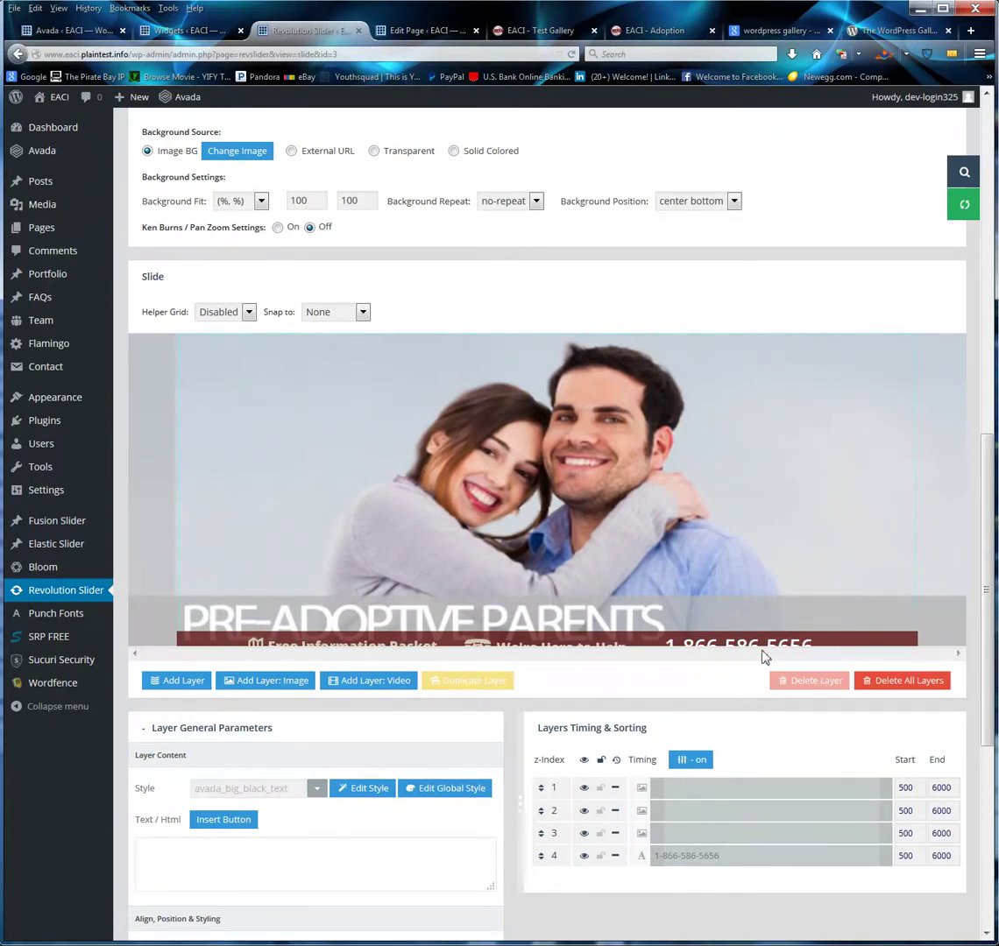
{"action": "scroll", "coordinate": [578, 789], "scroll_direction": "up", "scroll_amount": 7}
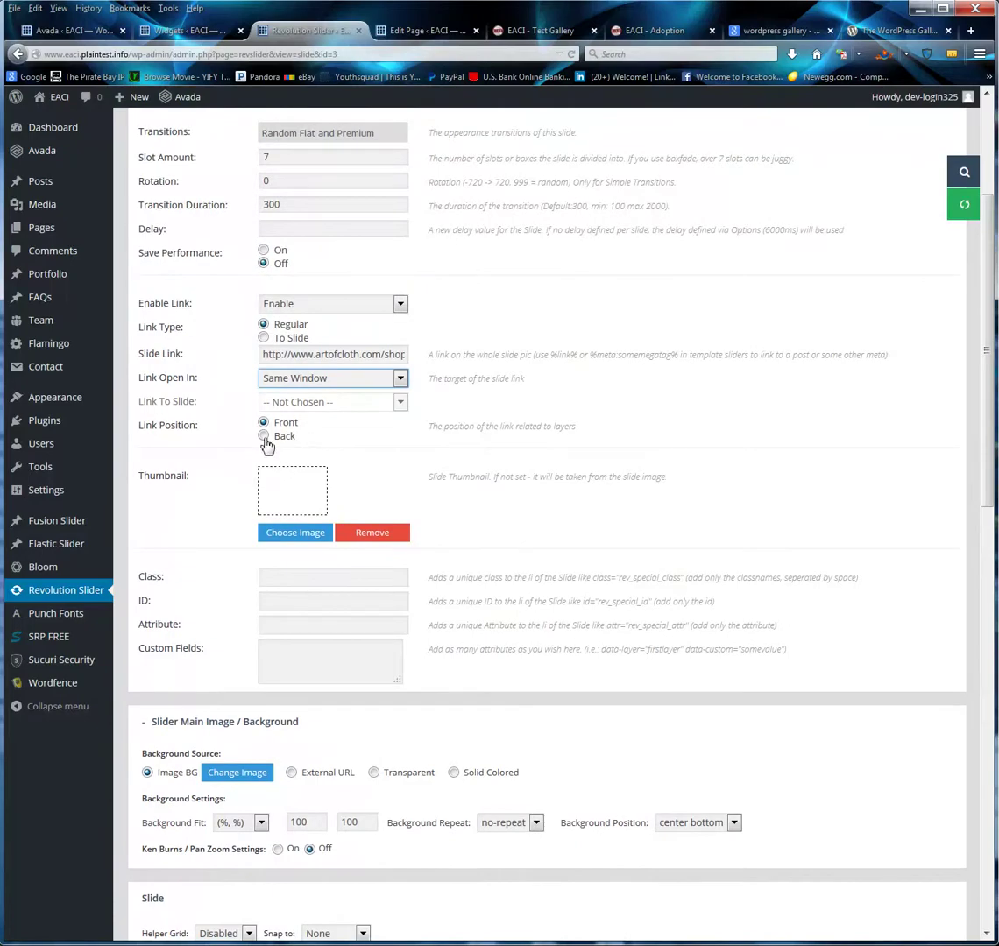
{"action": "left_click", "coordinate": [264, 436]}
{"action": "scroll", "coordinate": [552, 513], "scroll_direction": "down", "scroll_amount": 2}
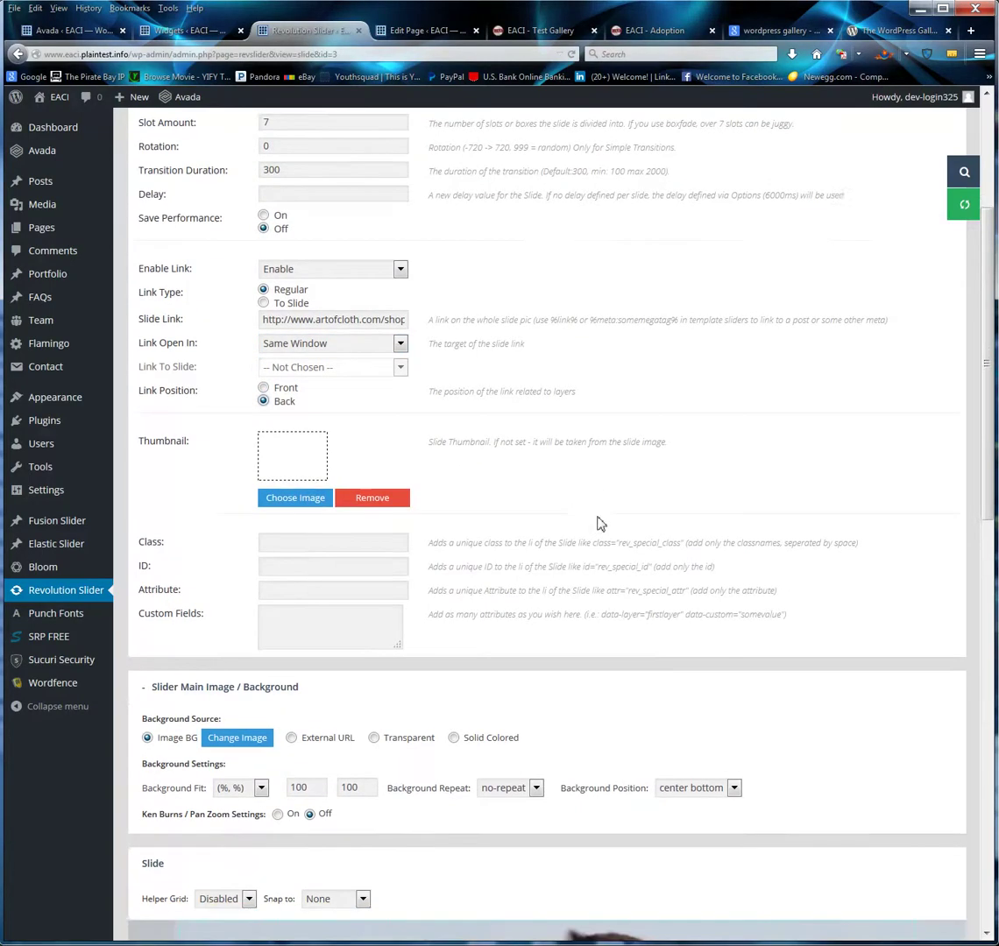
{"action": "scroll", "coordinate": [579, 552], "scroll_direction": "up", "scroll_amount": 5}
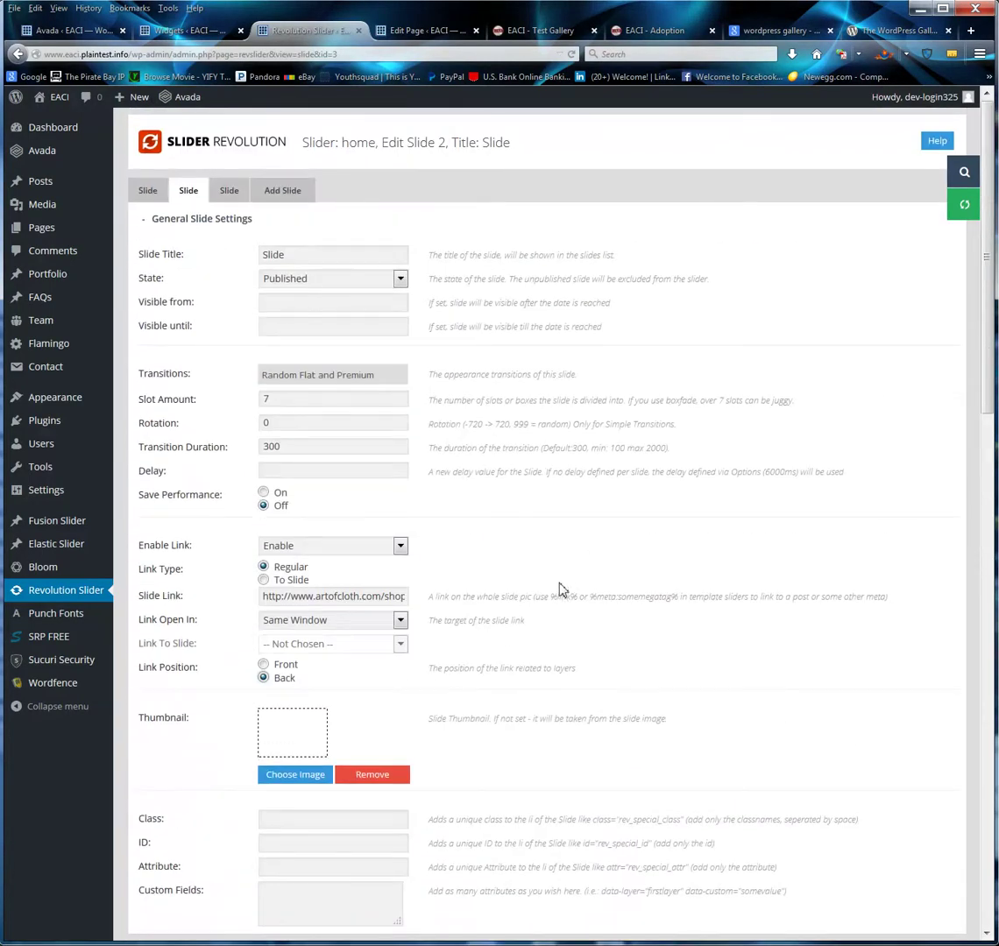
{"action": "scroll", "coordinate": [760, 489], "scroll_direction": "down", "scroll_amount": 18}
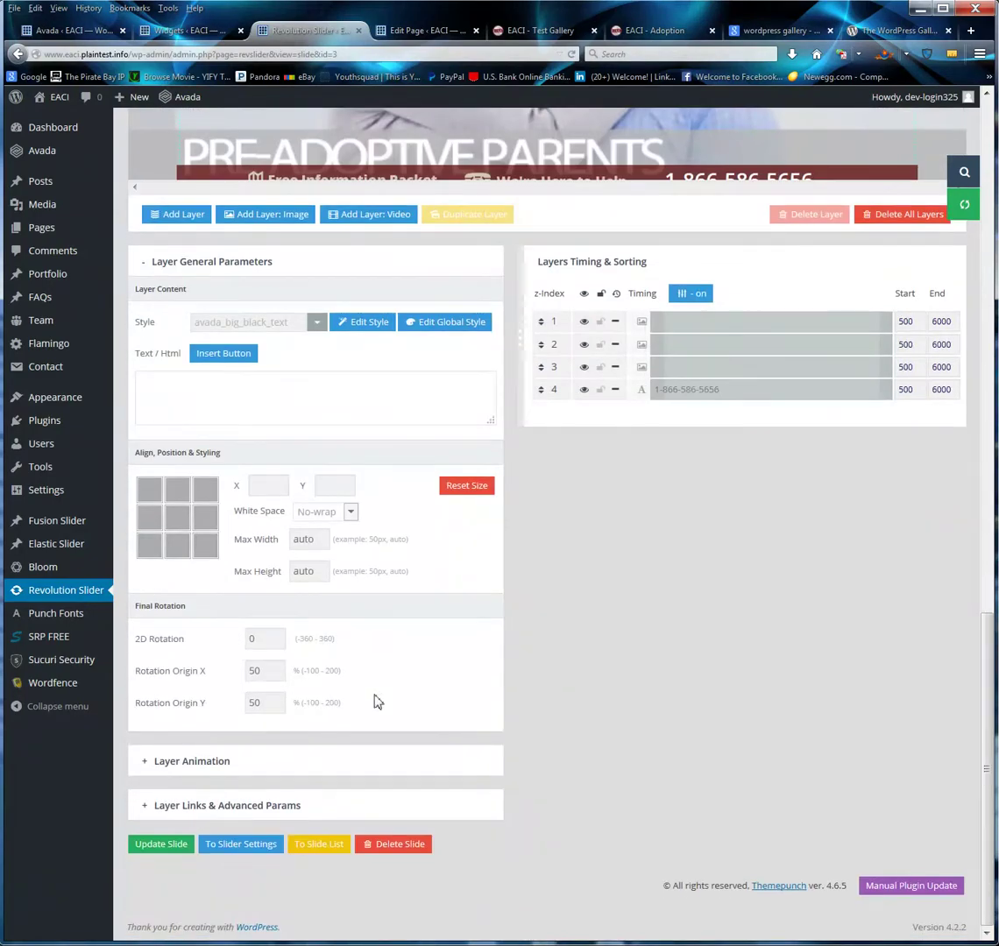
{"action": "left_click", "coordinate": [158, 844]}
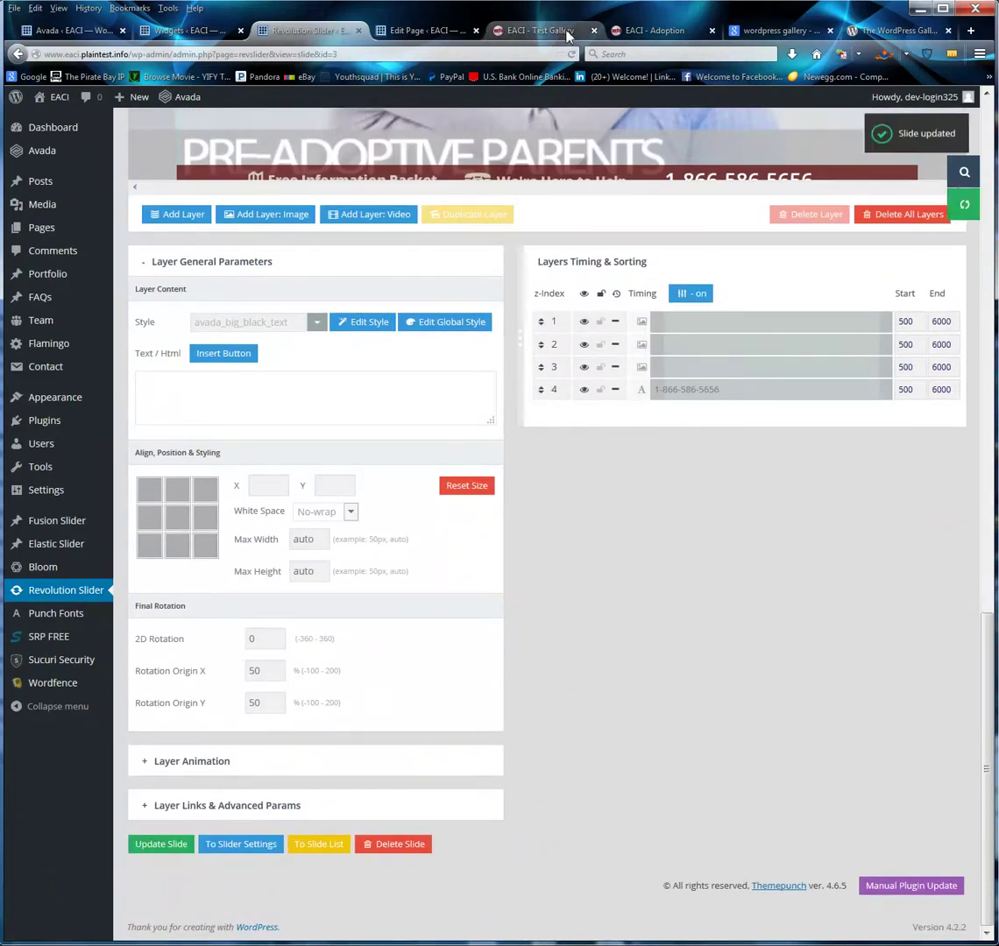
Test the Pre-Adoptive Parents slide's link on the live home page, return to the home page and close its tab
{"action": "left_click", "coordinate": [540, 30]}
{"action": "left_click", "coordinate": [308, 133]}
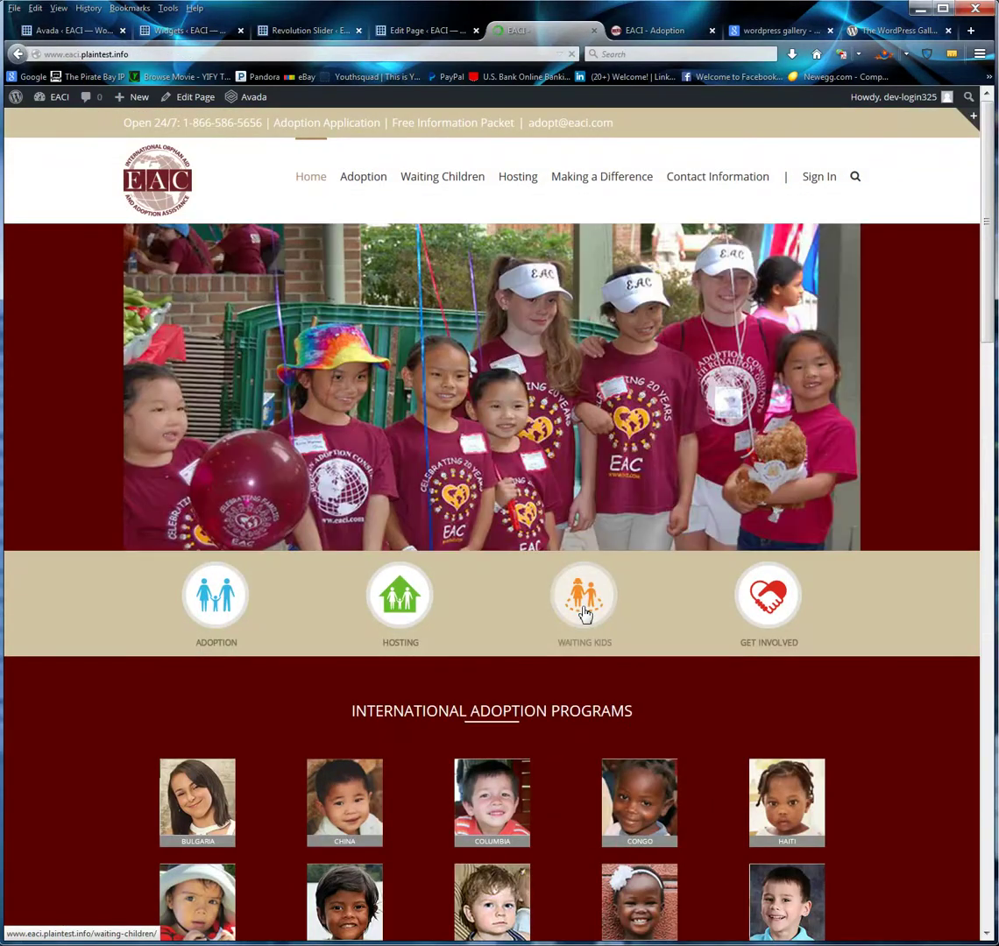
{"action": "left_click", "coordinate": [837, 399]}
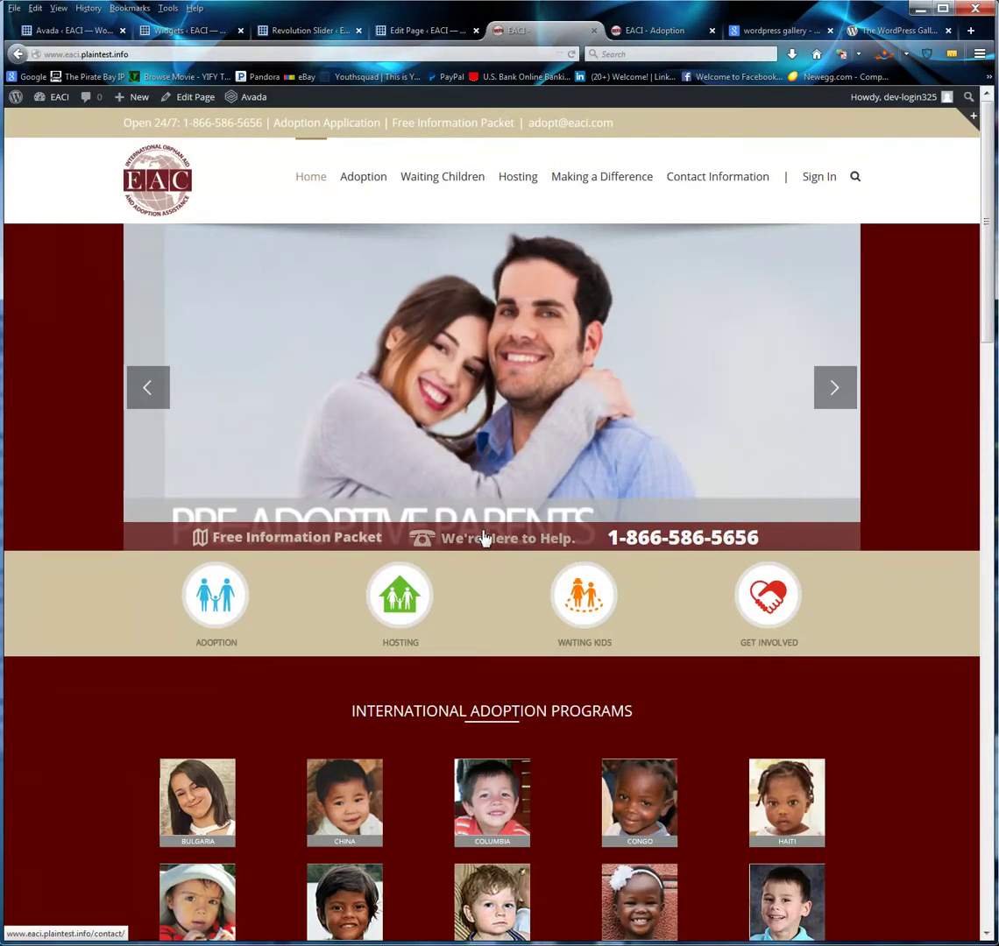
{"action": "left_click", "coordinate": [392, 367]}
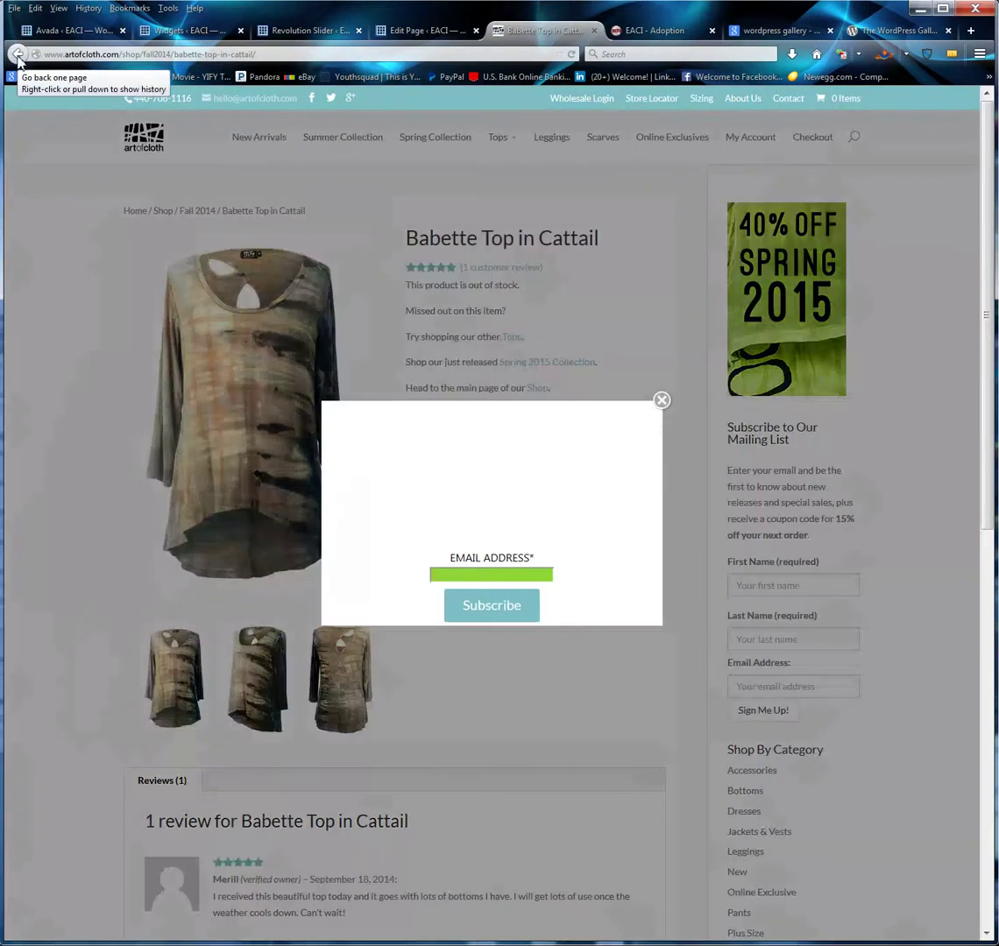
{"action": "left_click", "coordinate": [18, 54]}
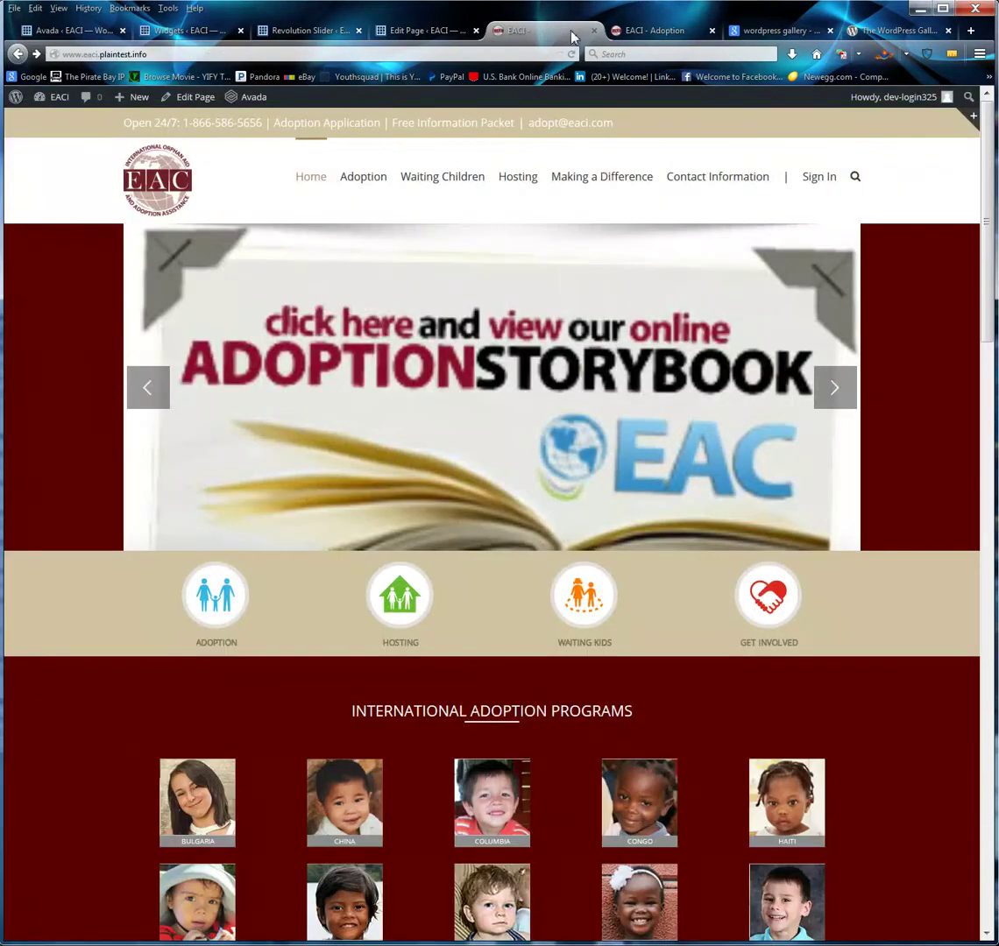
{"action": "left_click", "coordinate": [595, 31]}
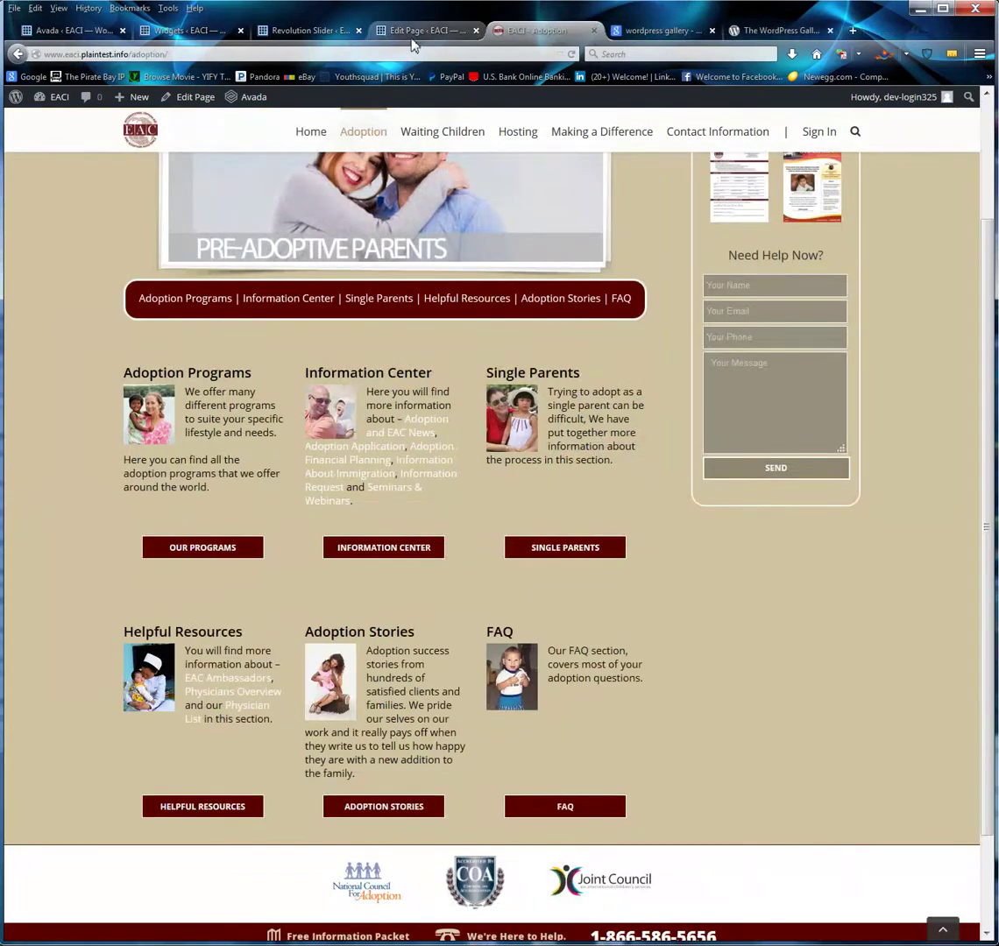
Select the Free Information Packet image layer in the slide editor and inspect its link and advanced parameters
{"action": "left_click", "coordinate": [386, 31]}
{"action": "left_click", "coordinate": [295, 33]}
{"action": "scroll", "coordinate": [509, 397], "scroll_direction": "up", "scroll_amount": 5}
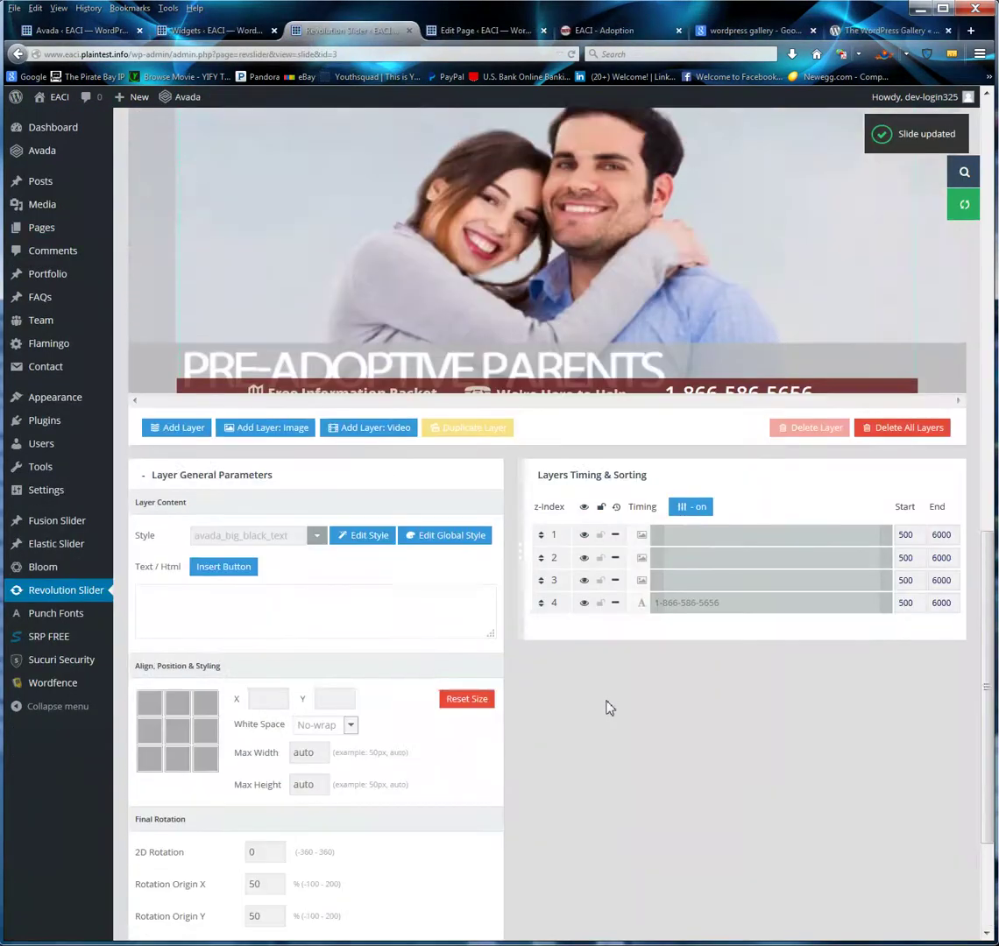
{"action": "left_click", "coordinate": [333, 648]}
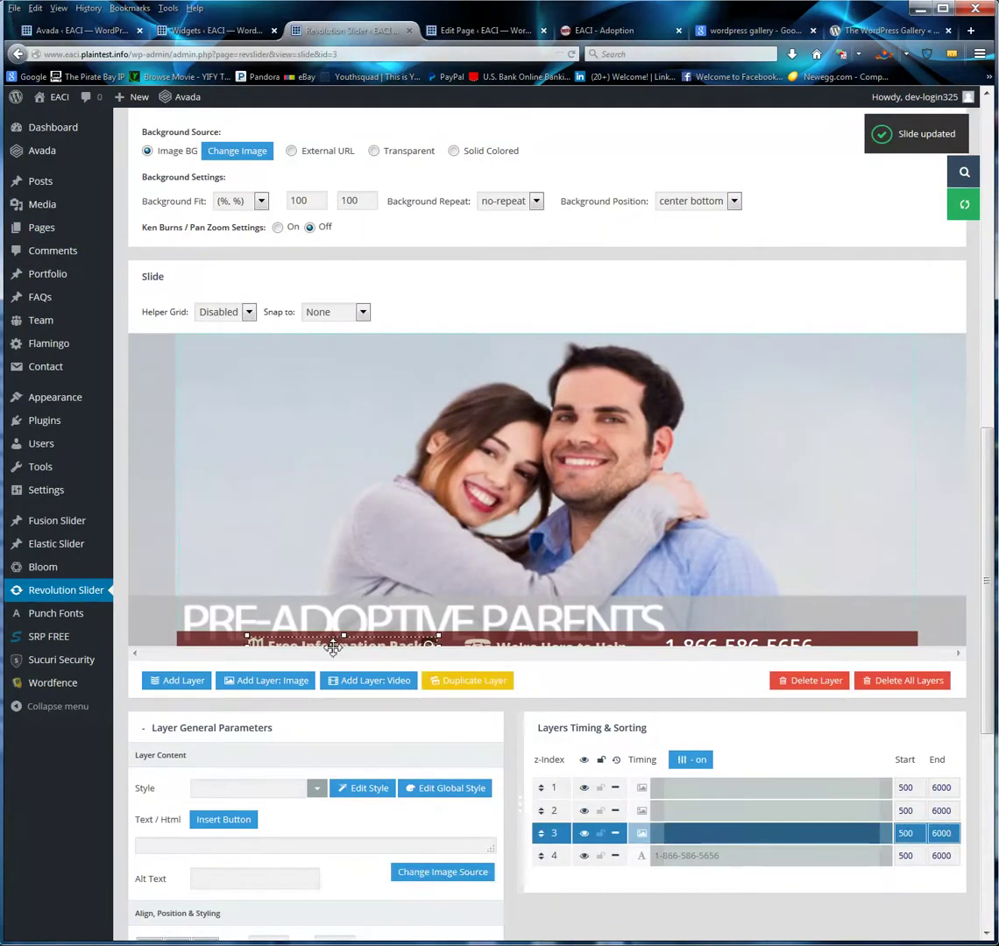
{"action": "scroll", "coordinate": [473, 666], "scroll_direction": "down", "scroll_amount": 5}
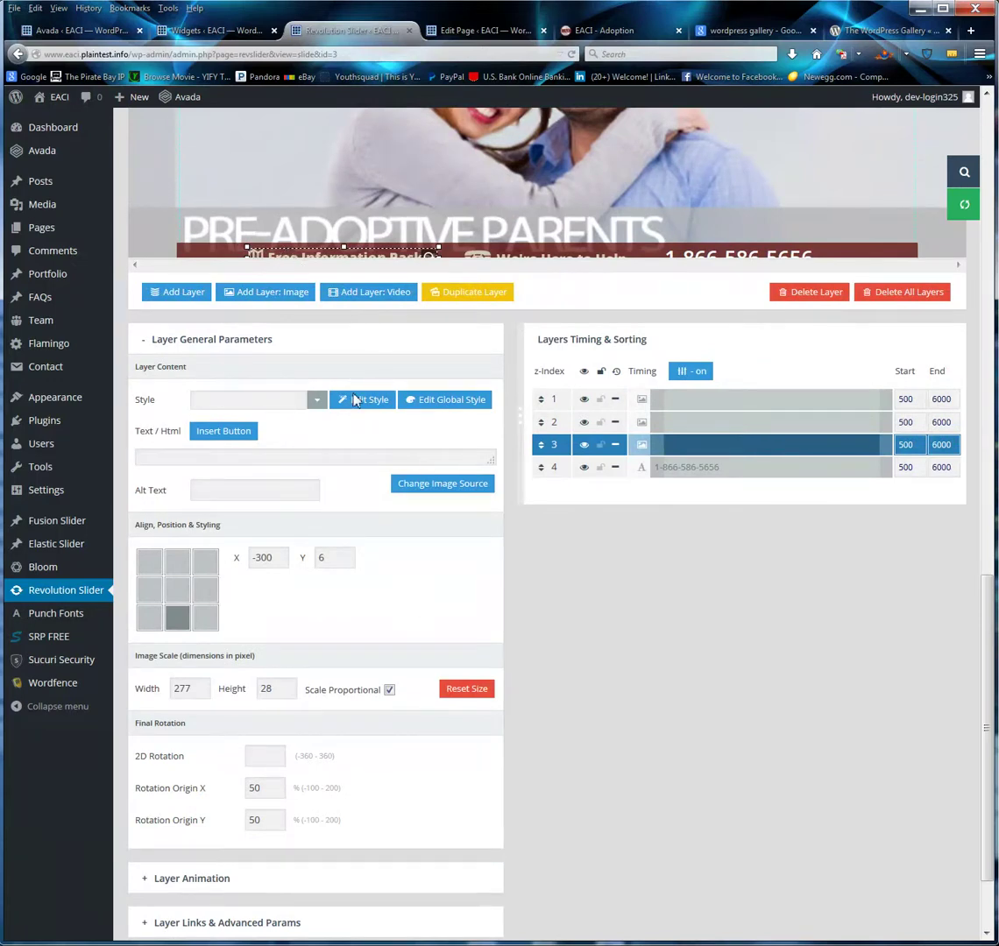
{"action": "scroll", "coordinate": [566, 642], "scroll_direction": "down", "scroll_amount": 3}
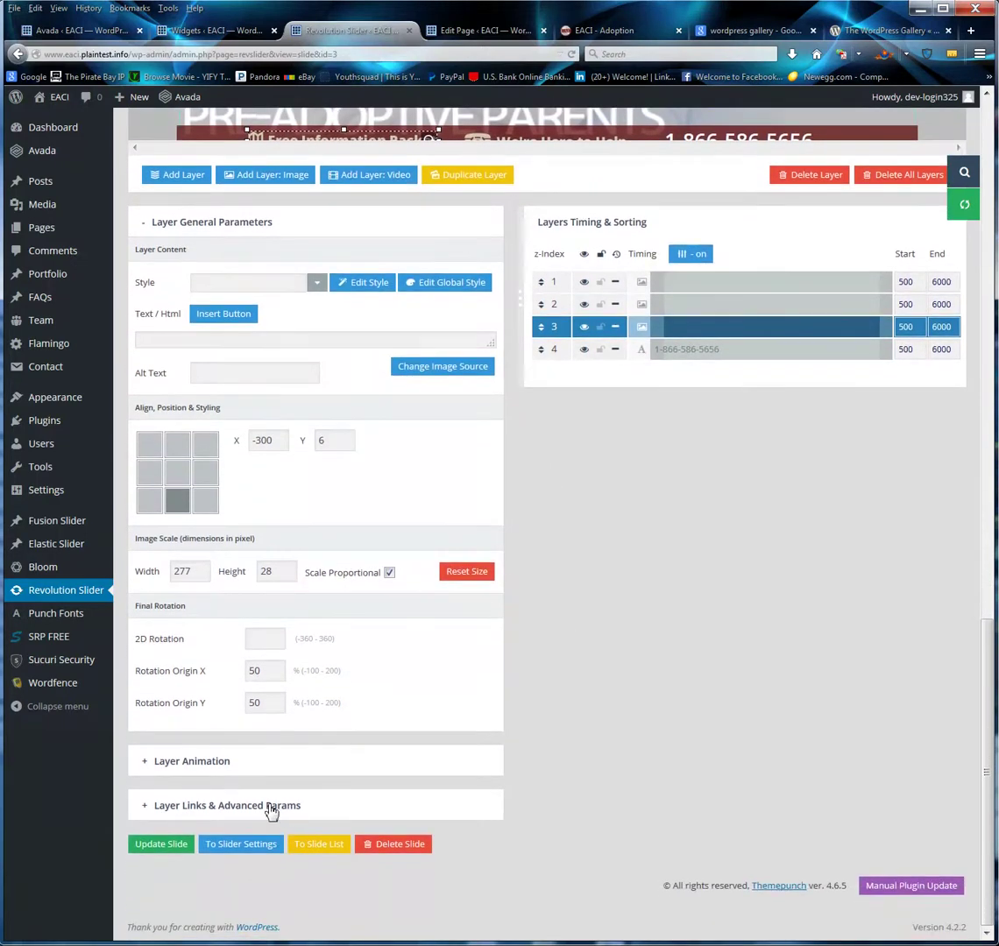
{"action": "left_click", "coordinate": [272, 811]}
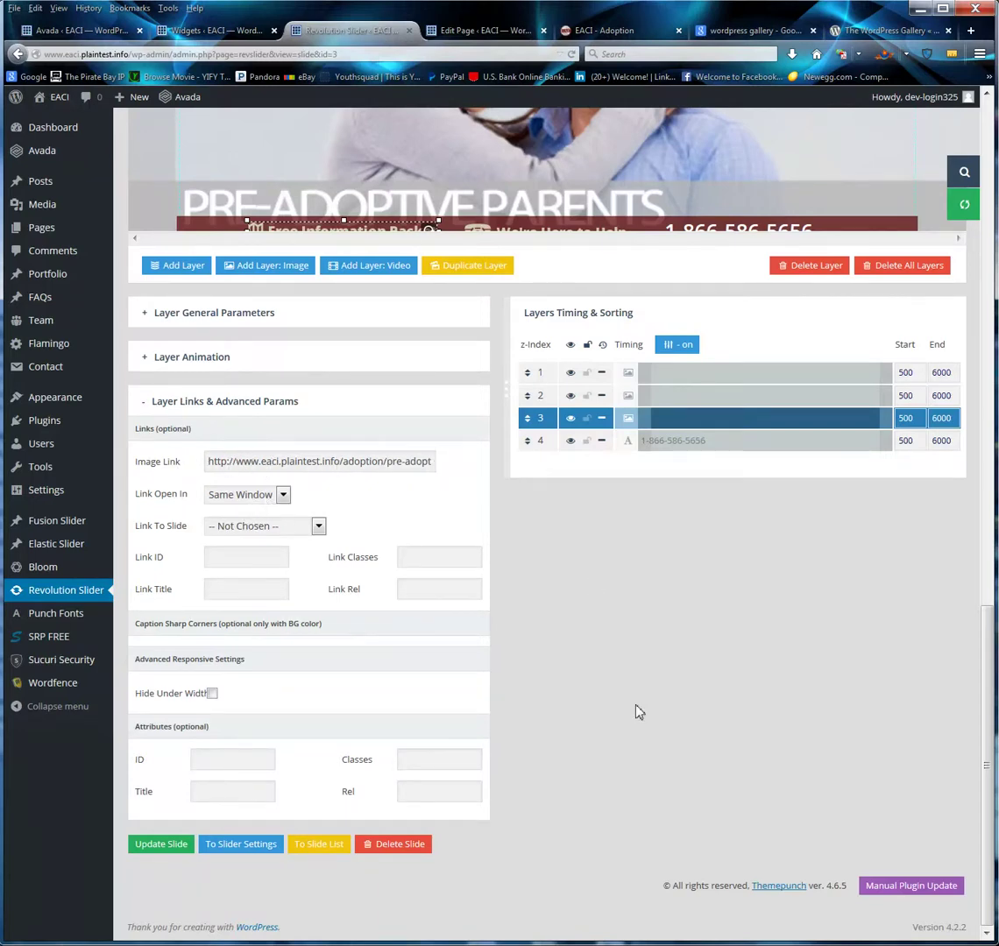
{"action": "scroll", "coordinate": [638, 712], "scroll_direction": "up", "scroll_amount": 5}
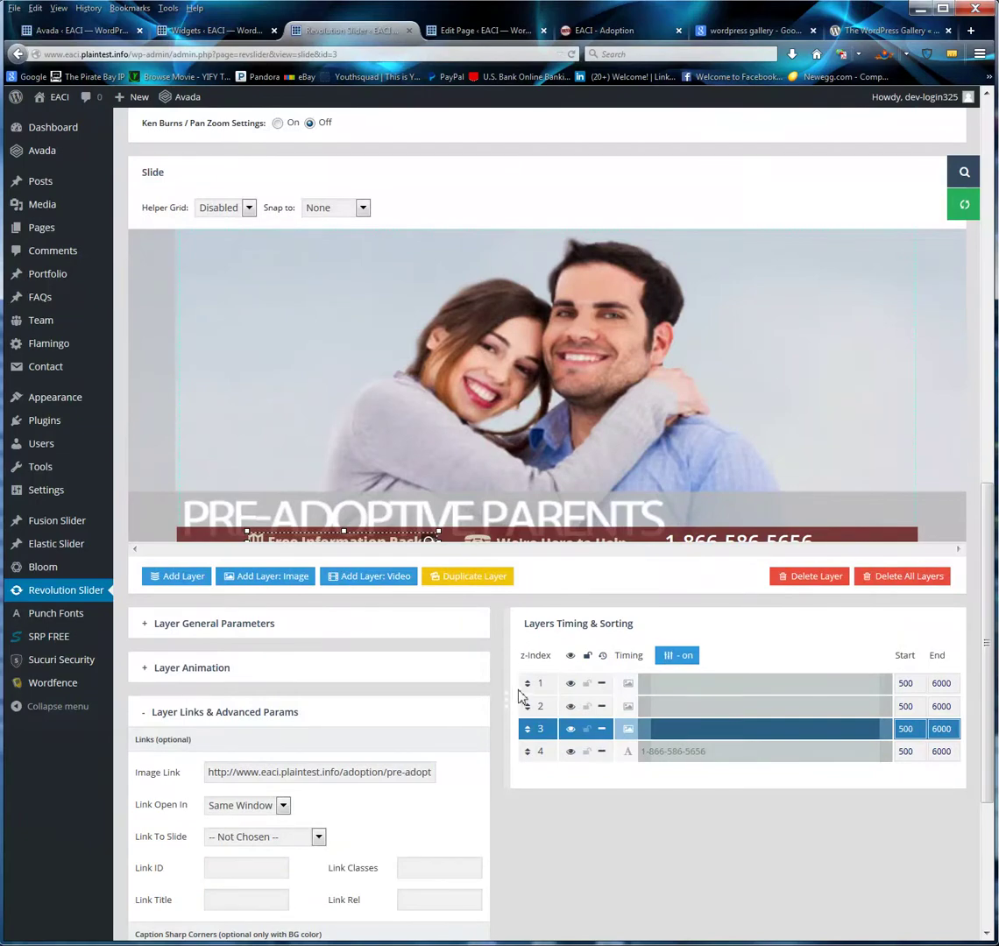
Return to the home slider's slide list and delete the PreAdoptiveParentsHeader2.jpg and storybook.jpg slides
{"action": "scroll", "coordinate": [518, 694], "scroll_direction": "up", "scroll_amount": 15}
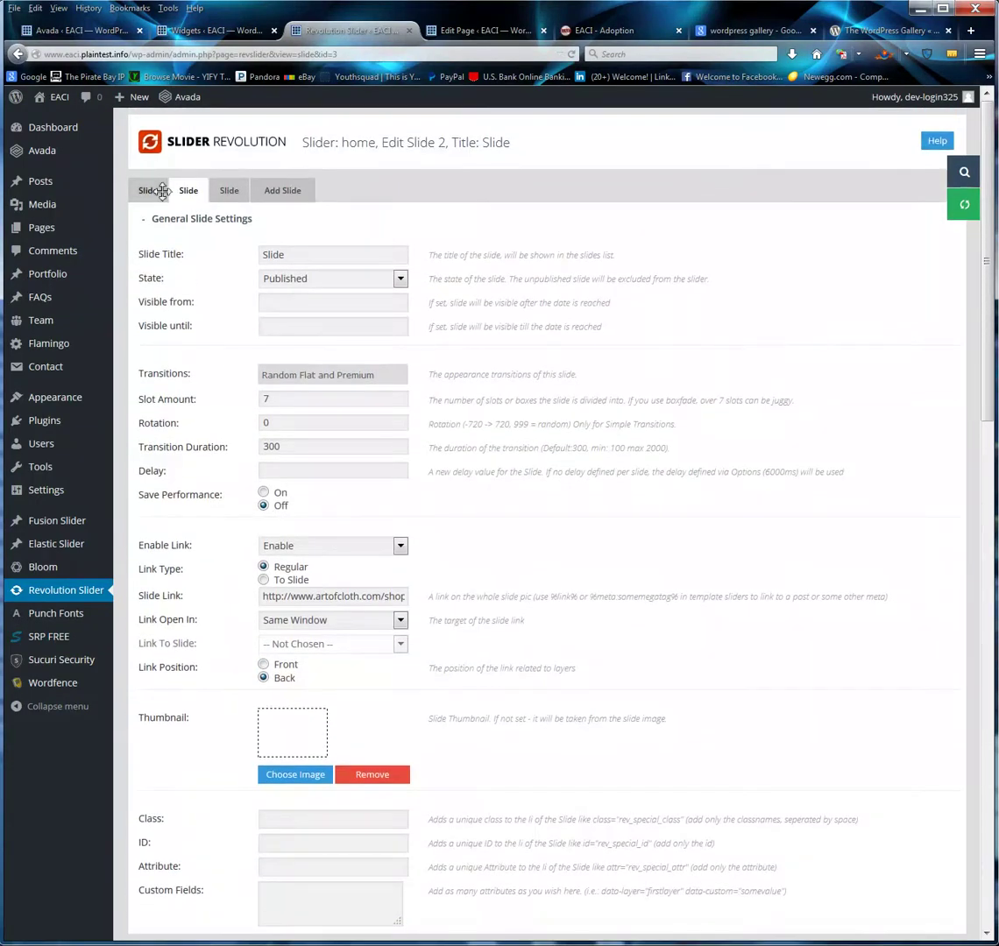
{"action": "left_click", "coordinate": [228, 190]}
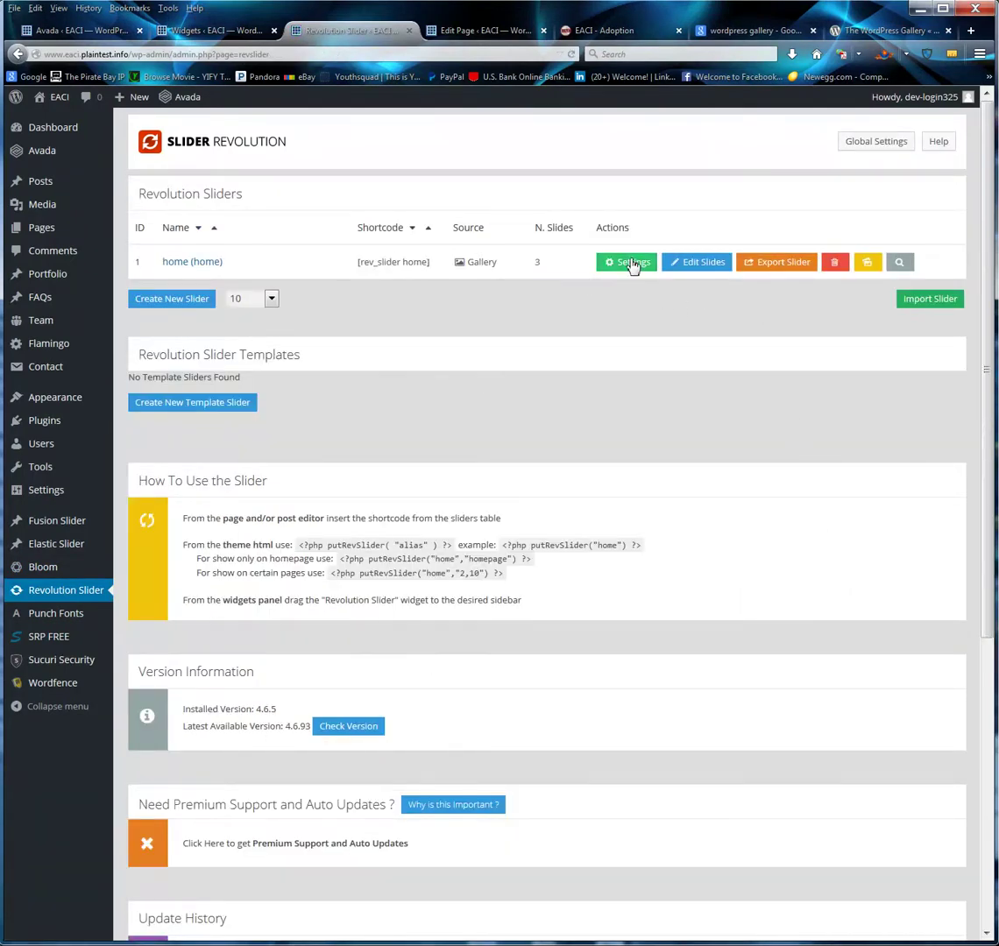
{"action": "left_click", "coordinate": [701, 265]}
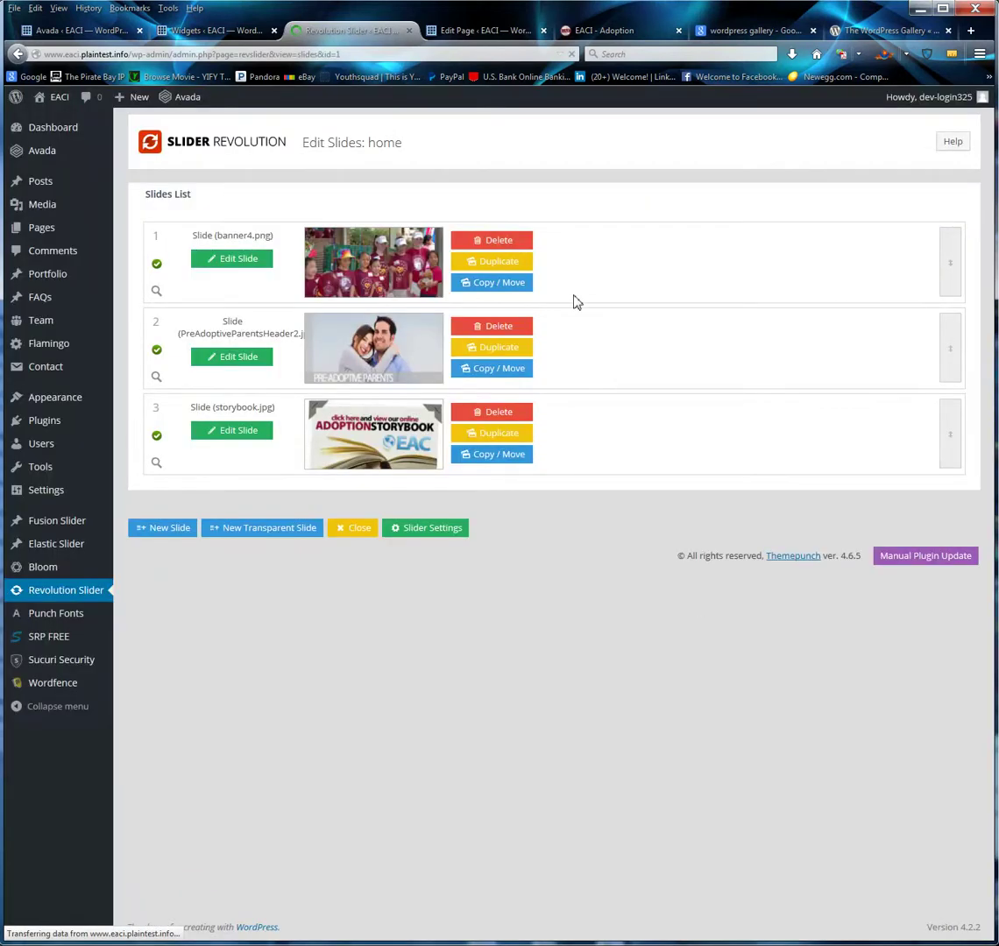
{"action": "left_click", "coordinate": [495, 327]}
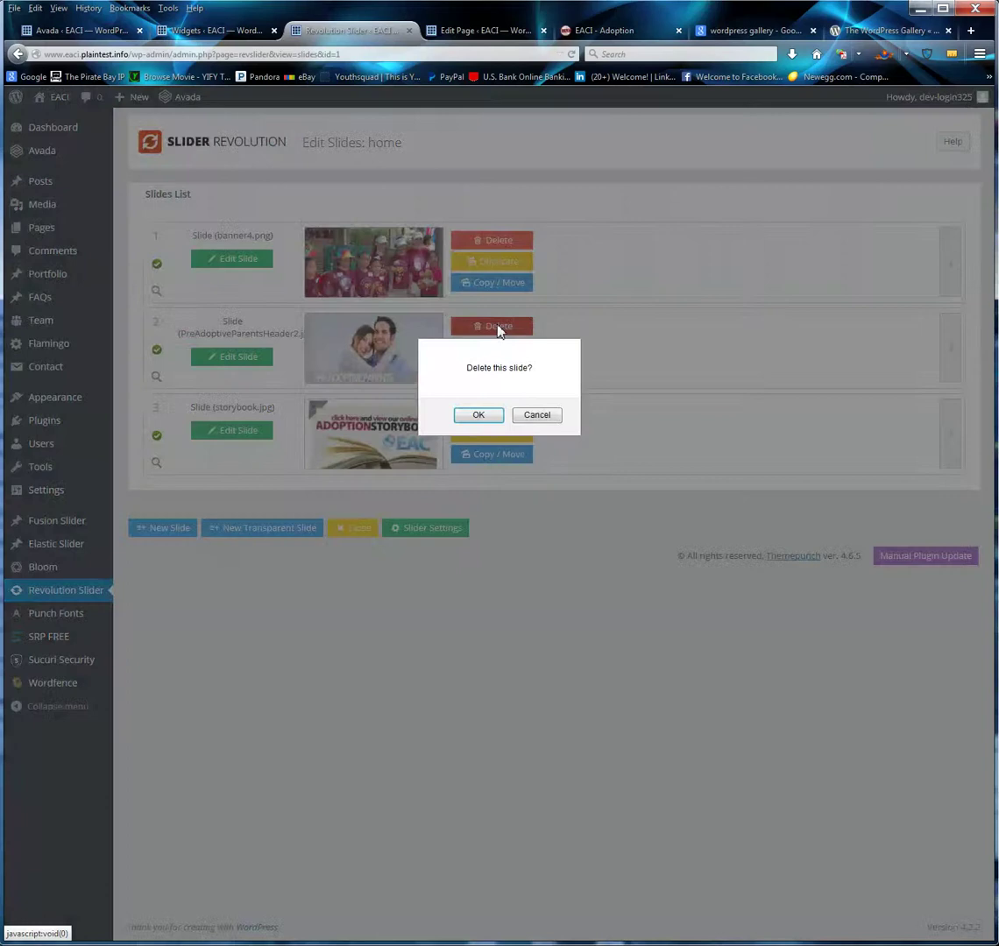
{"action": "left_click", "coordinate": [473, 415]}
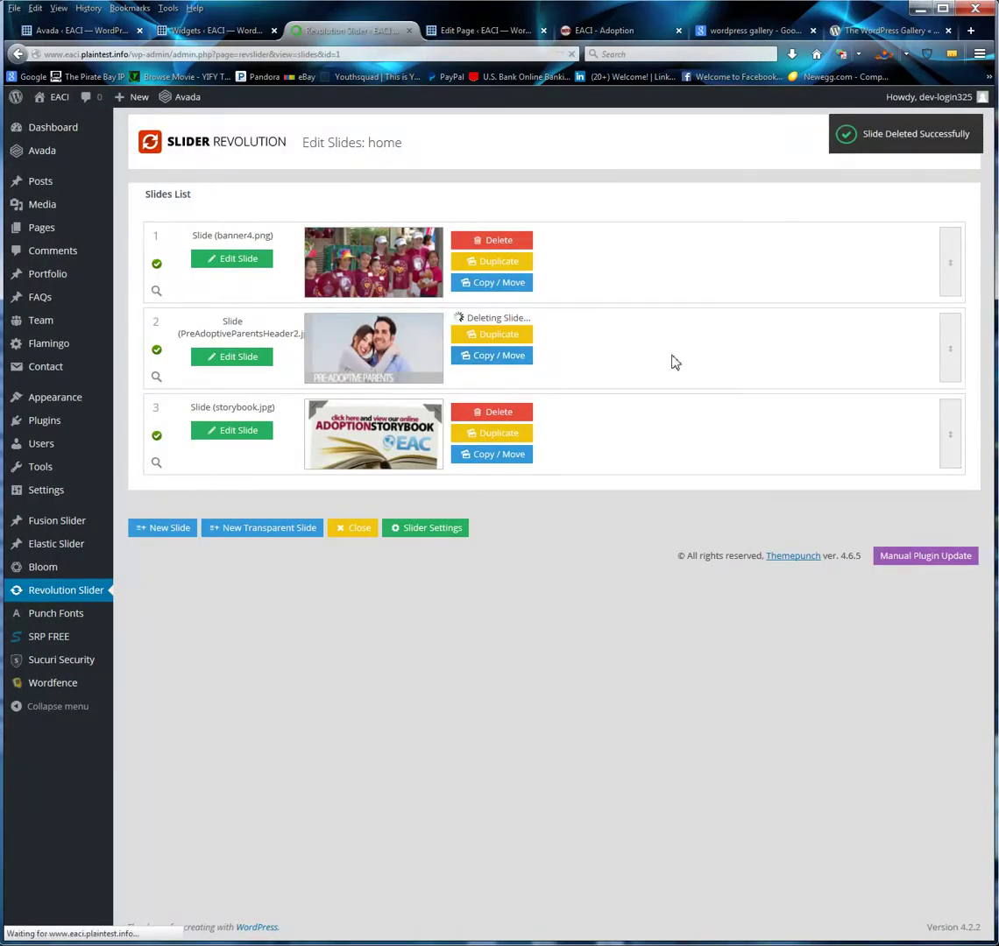
{"action": "left_click", "coordinate": [497, 327]}
{"action": "left_click", "coordinate": [474, 416]}
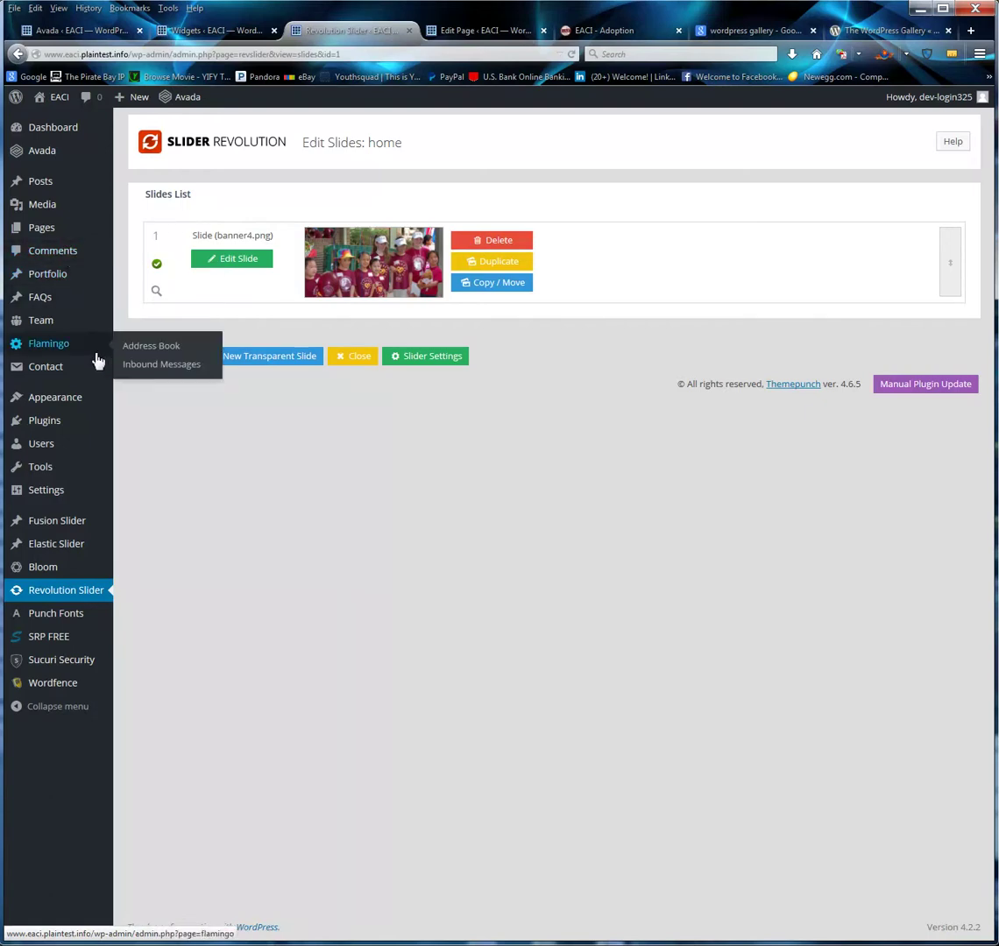
Open the Widgets and Menus admin pages, each in its own new browser tab
{"action": "mouse_move", "coordinate": [64, 318]}
{"action": "mouse_move", "coordinate": [77, 375]}
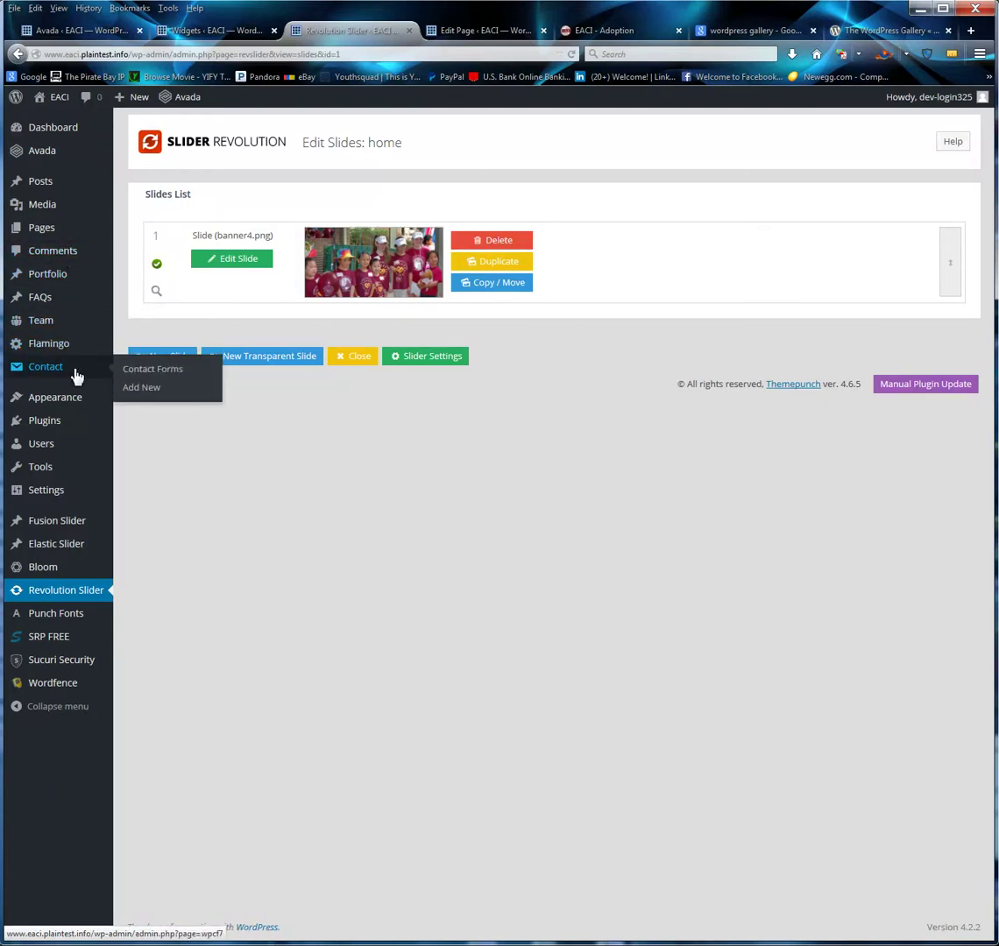
{"action": "mouse_move", "coordinate": [73, 404]}
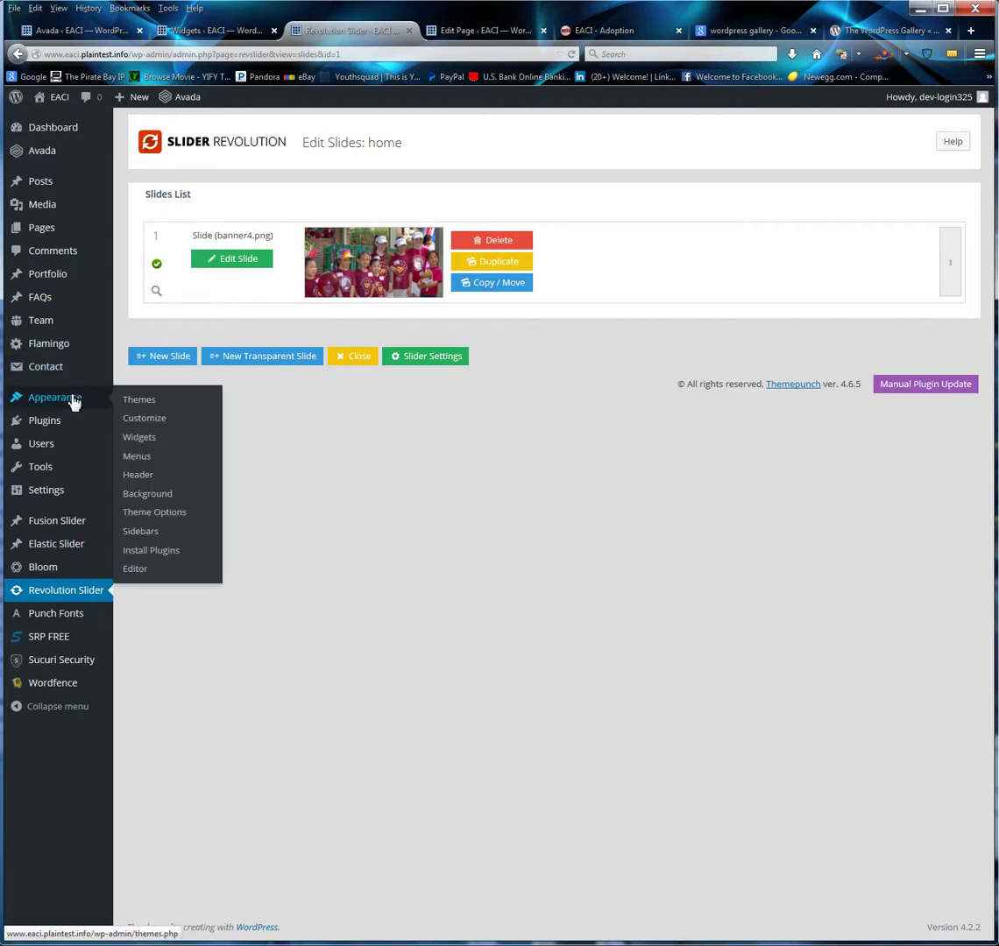
{"action": "right_click", "coordinate": [153, 446]}
{"action": "left_click", "coordinate": [179, 448]}
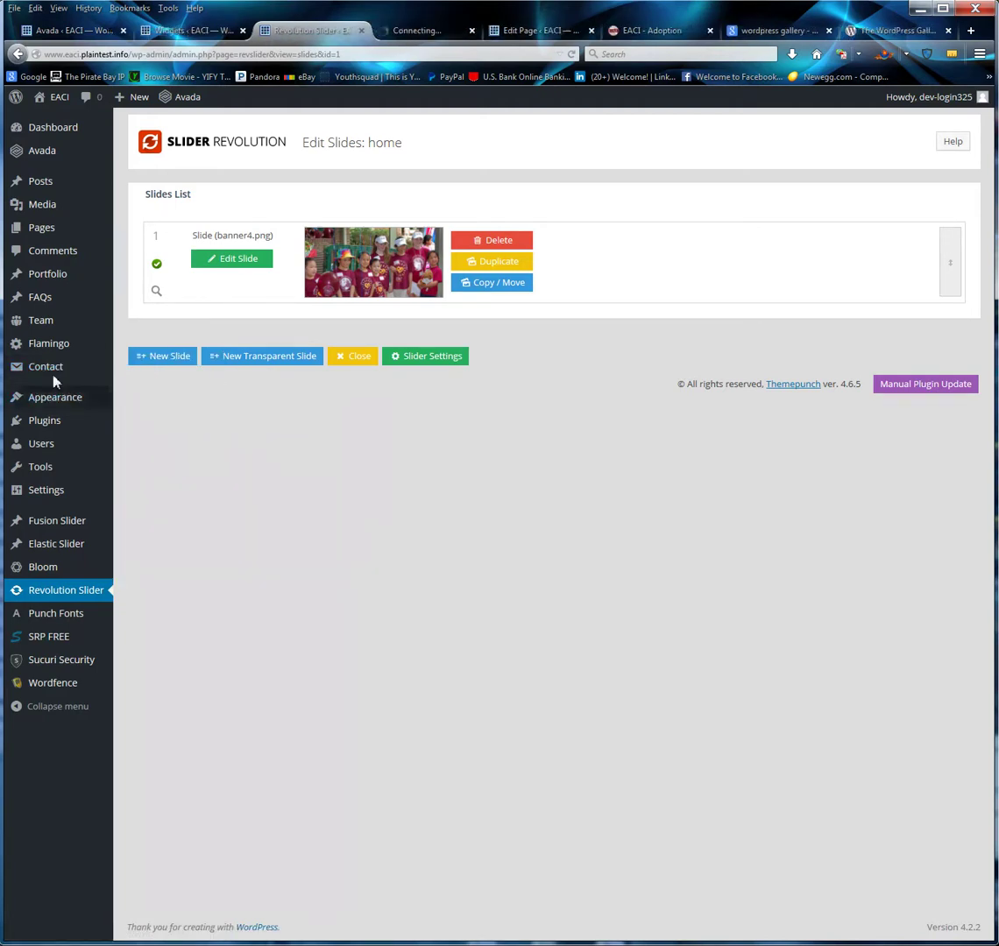
{"action": "mouse_move", "coordinate": [65, 406]}
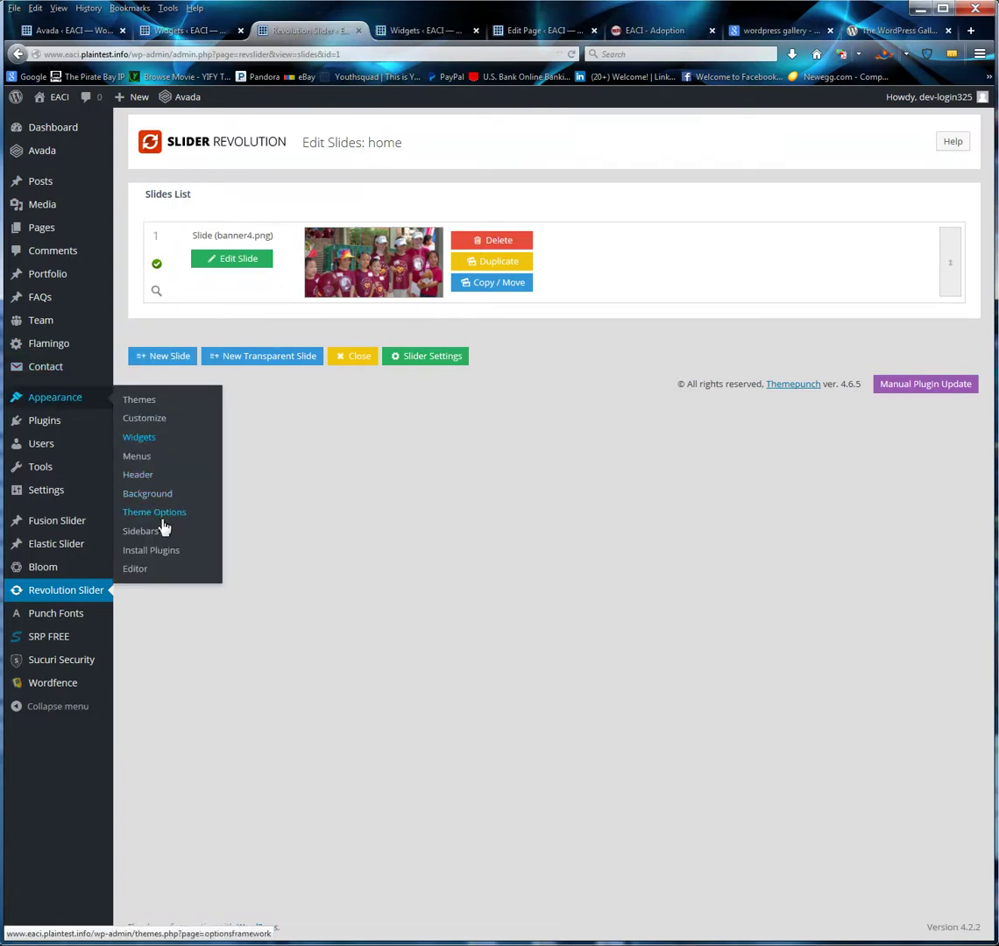
{"action": "right_click", "coordinate": [144, 457]}
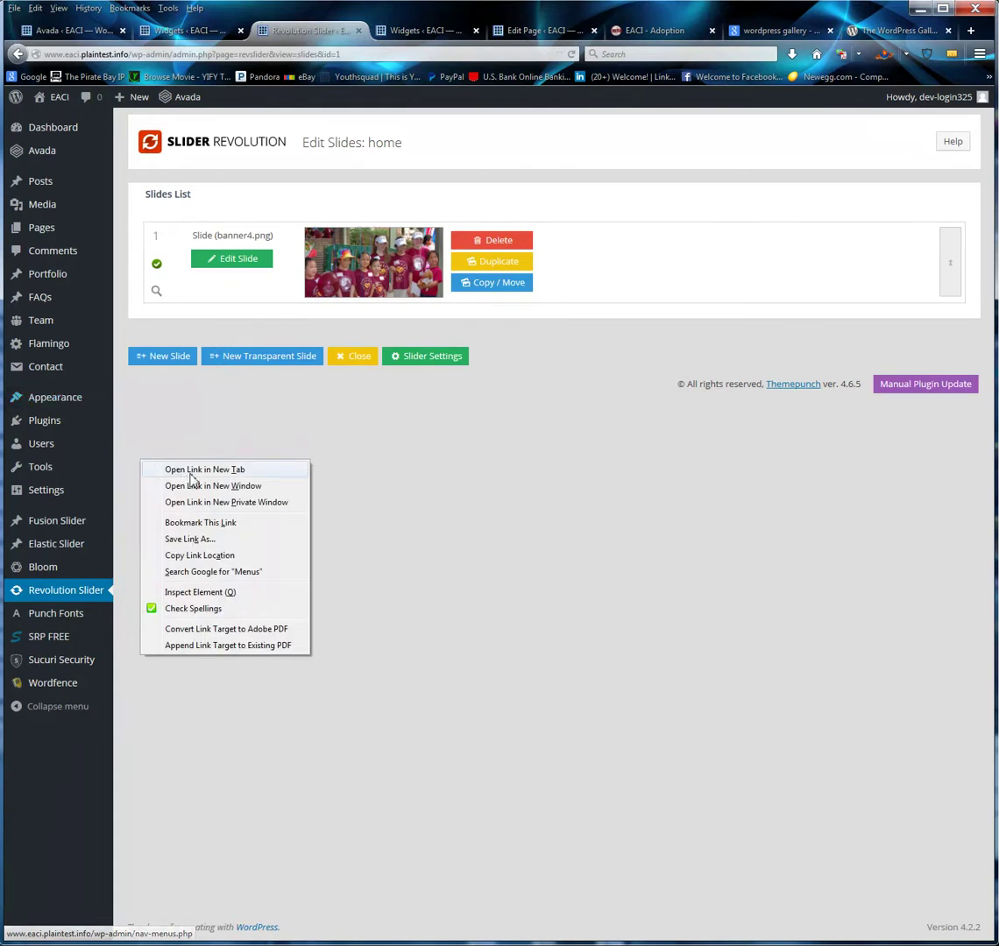
{"action": "left_click", "coordinate": [201, 468]}
Close the browser tabs of the Test Gallery page editor, the Adoption page, the Google search and the WordPress Gallery article
{"action": "left_click", "coordinate": [614, 31]}
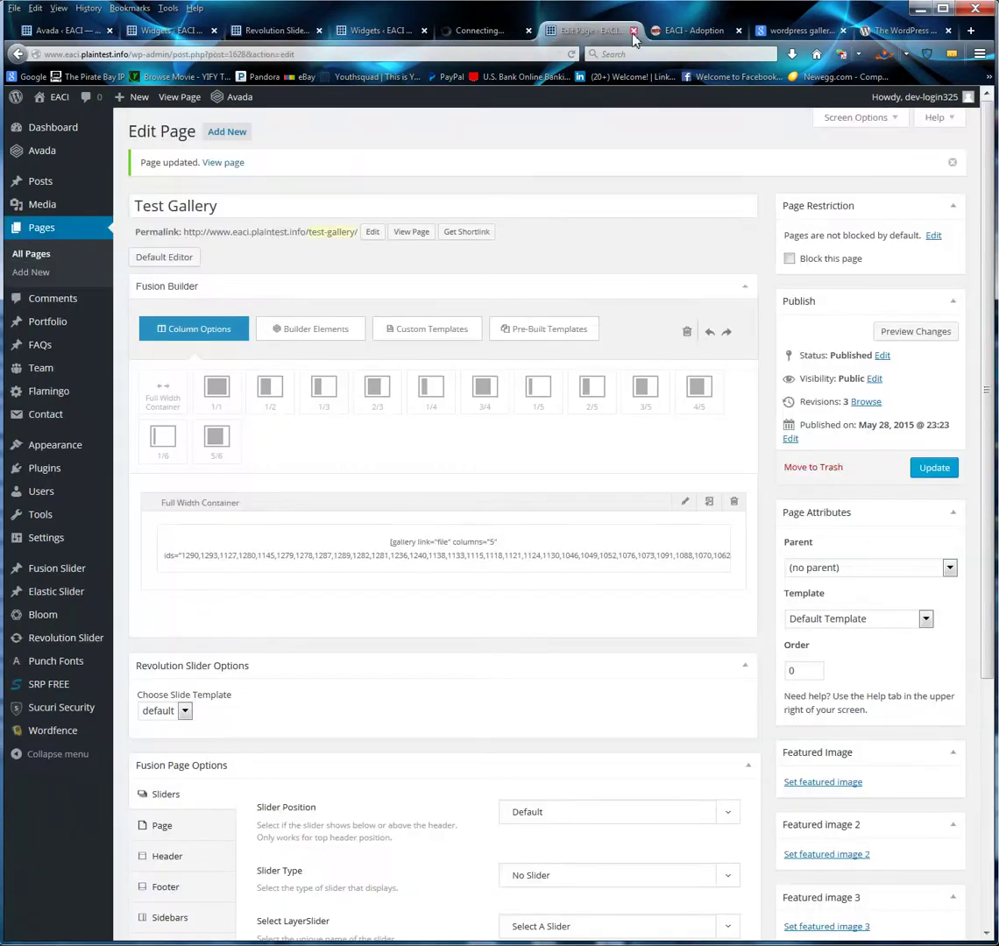
{"action": "left_click", "coordinate": [635, 32]}
{"action": "left_click", "coordinate": [635, 32]}
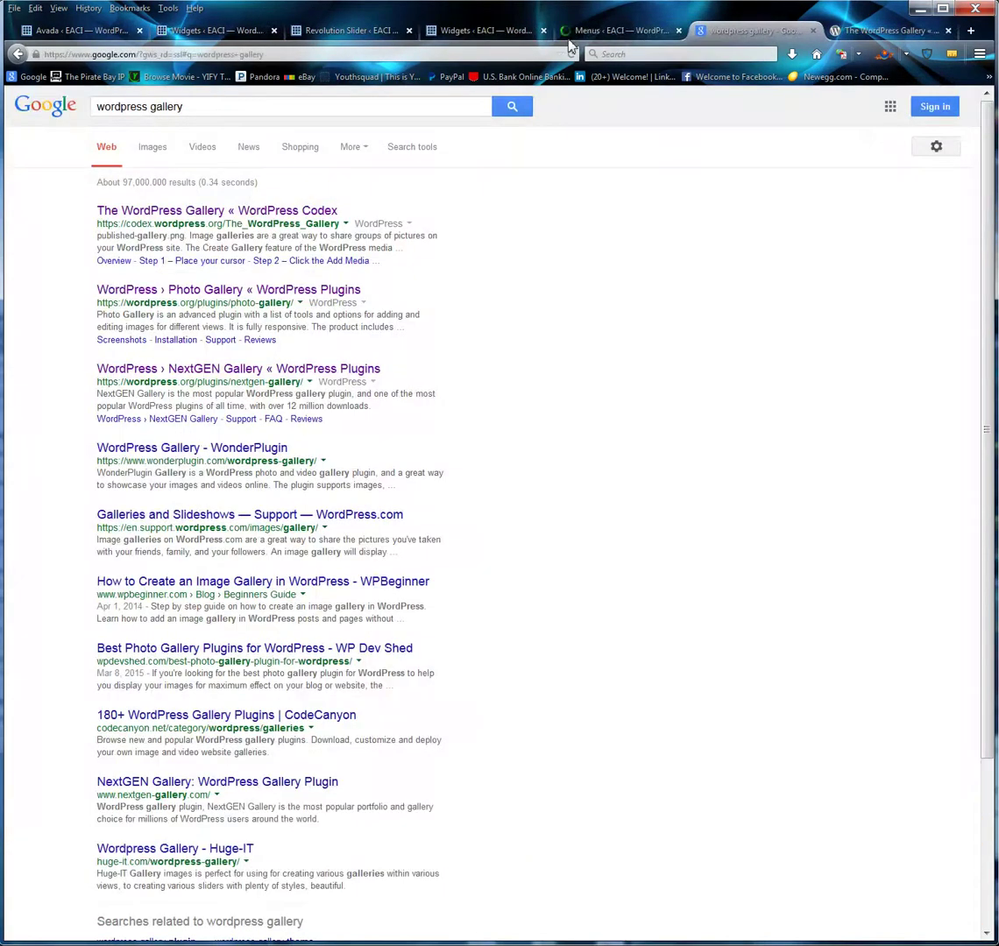
{"action": "left_click", "coordinate": [842, 33]}
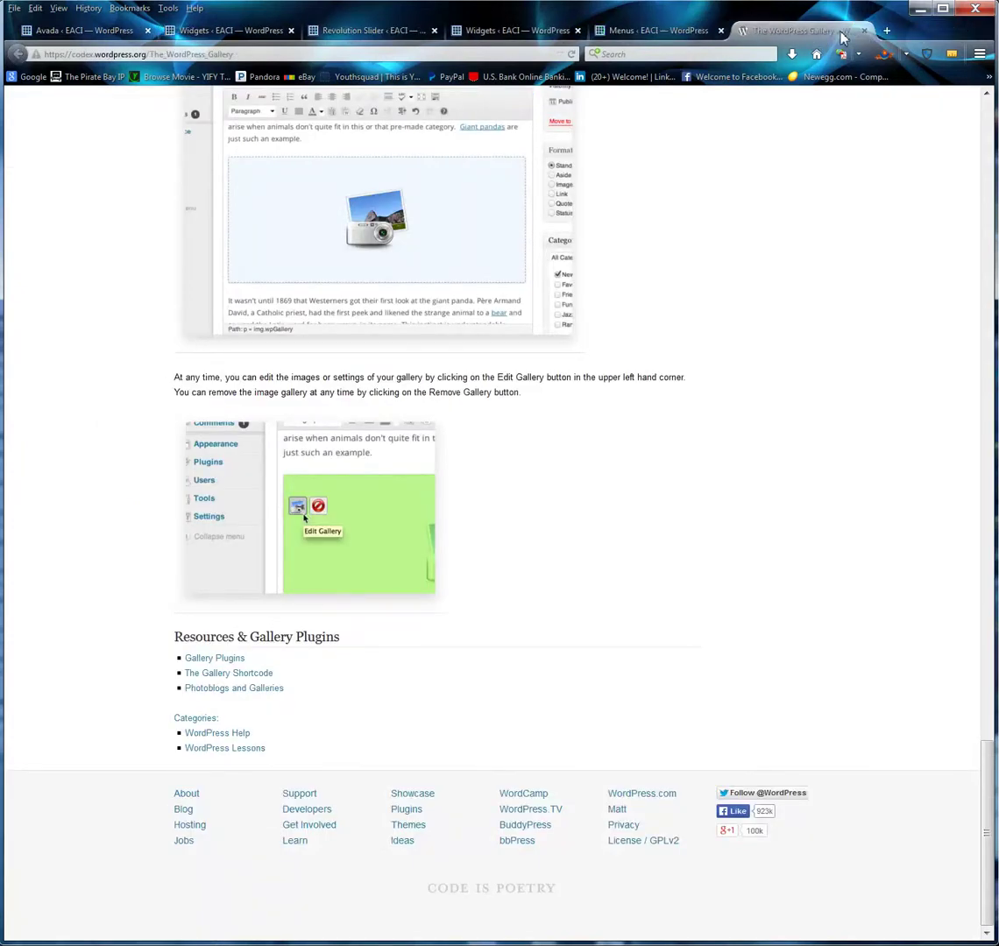
{"action": "left_click", "coordinate": [864, 32]}
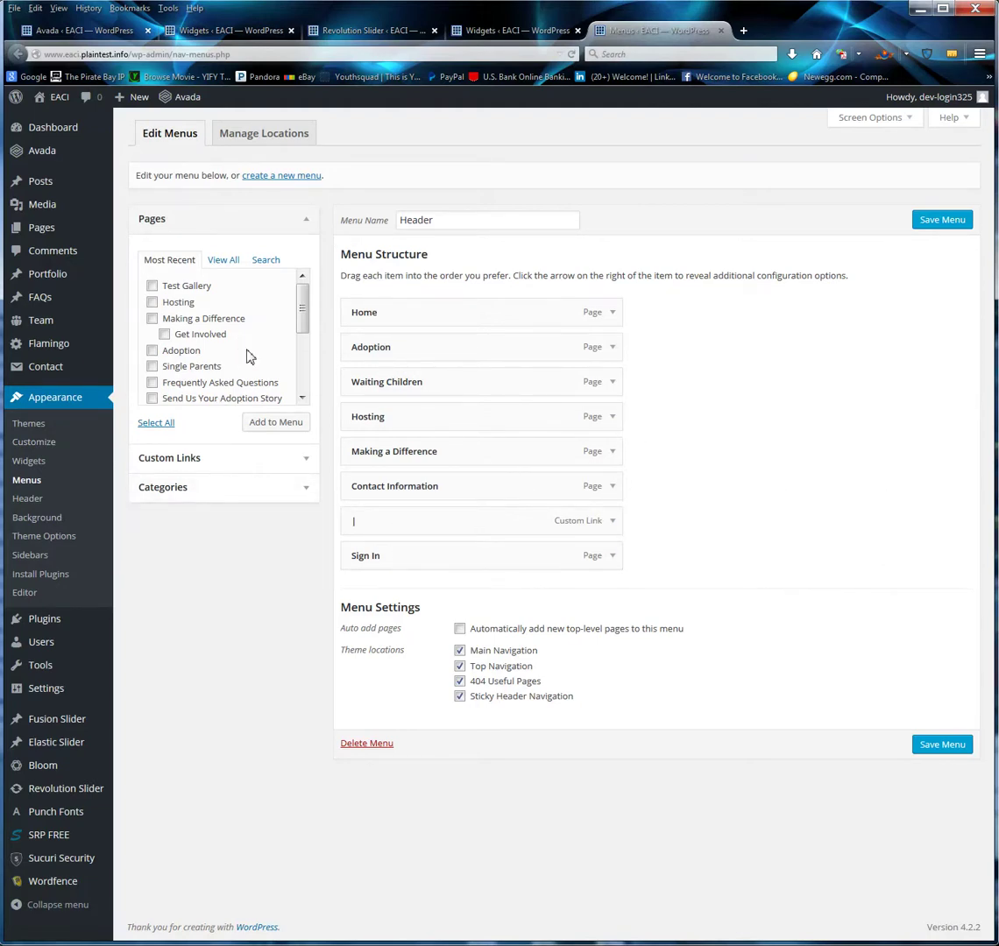
Search the pages for Adoption, add Adoption Stories, Congo Adoption and Uganda Adoption to the Header menu, and save it
{"action": "left_click", "coordinate": [265, 260]}
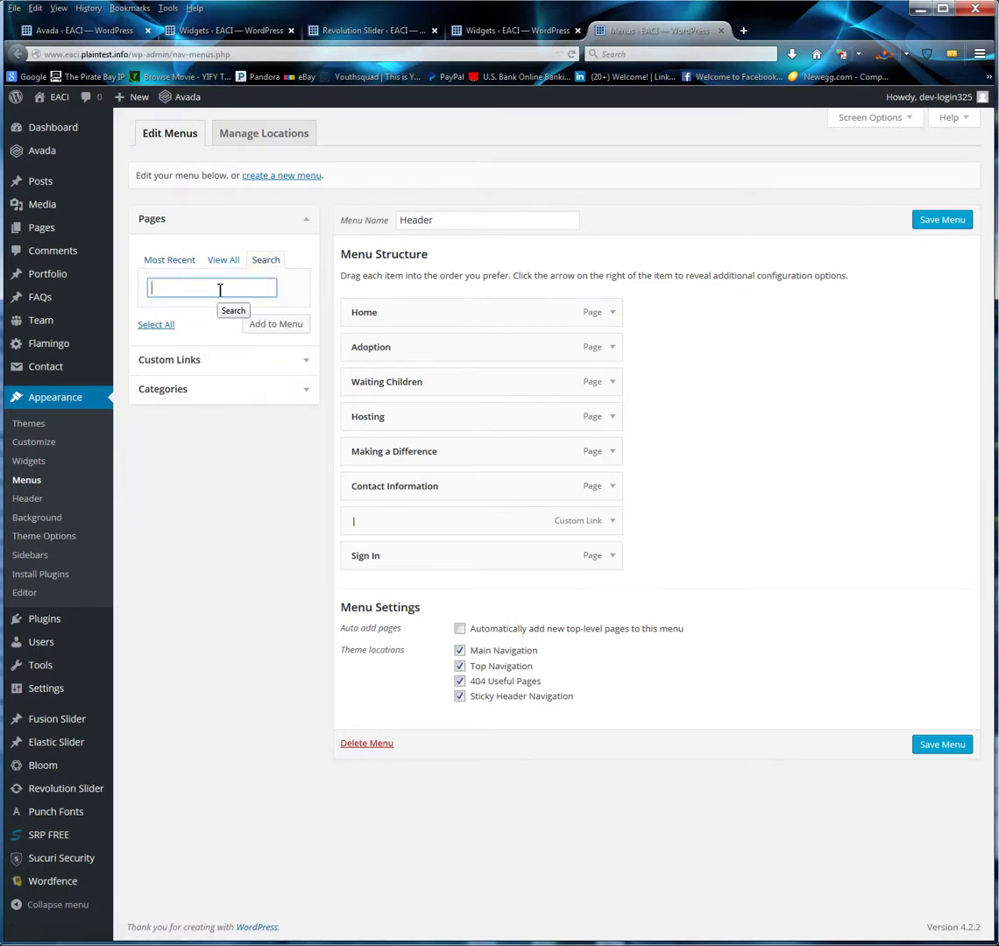
{"action": "type", "text": "Adoption"}
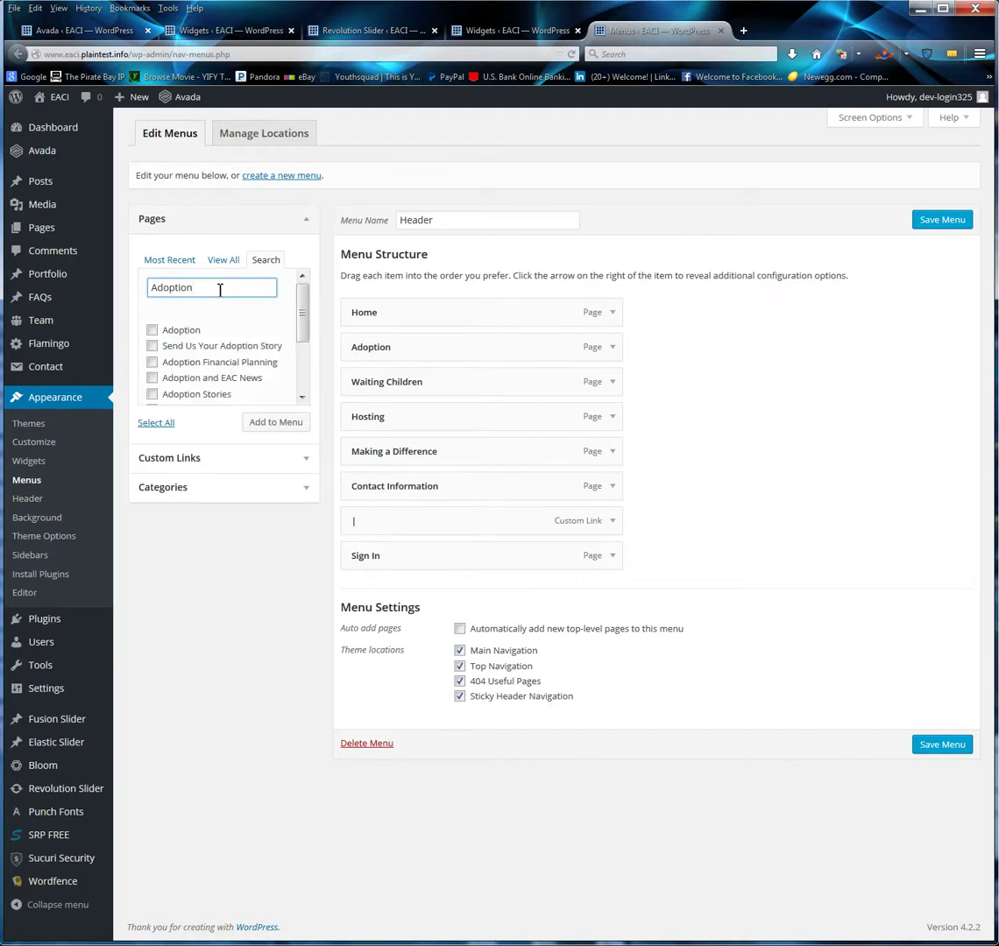
{"action": "scroll", "coordinate": [193, 368], "scroll_direction": "down", "scroll_amount": 2}
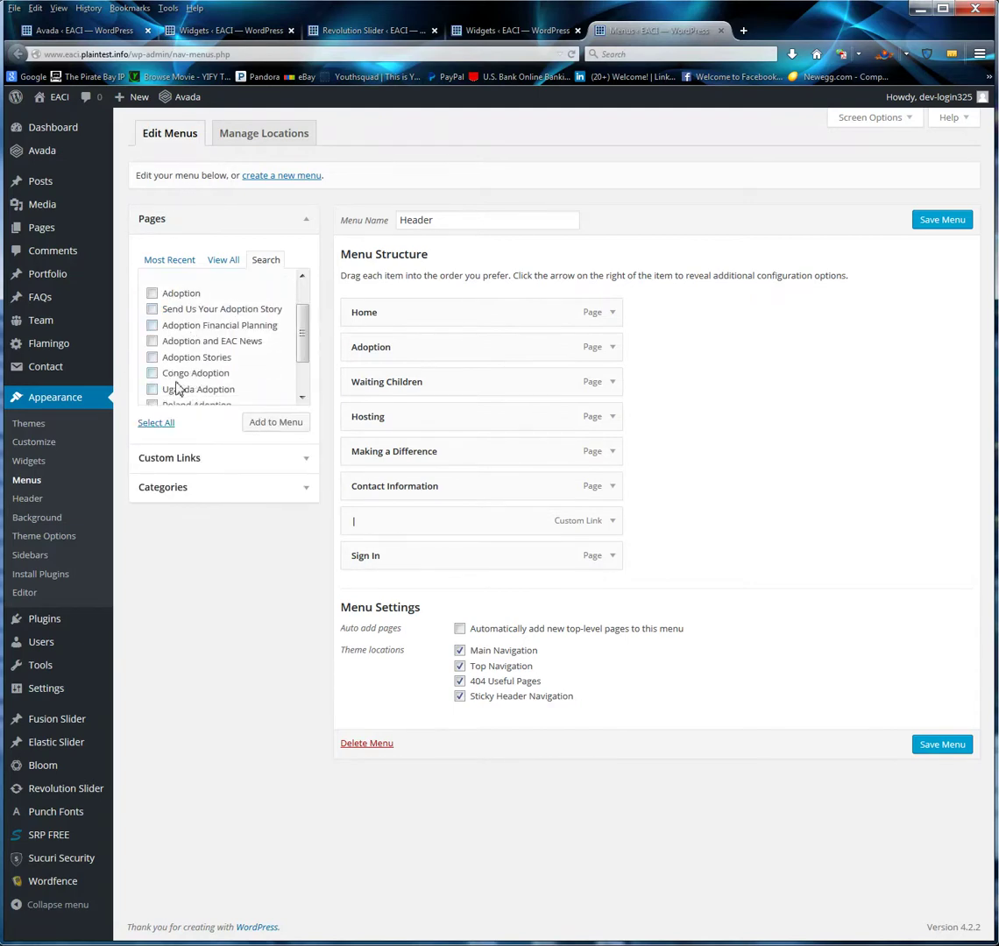
{"action": "left_click", "coordinate": [163, 360]}
{"action": "left_click", "coordinate": [160, 377]}
{"action": "left_click", "coordinate": [172, 394]}
{"action": "scroll", "coordinate": [263, 382], "scroll_direction": "down", "scroll_amount": 1}
{"action": "left_click", "coordinate": [261, 423]}
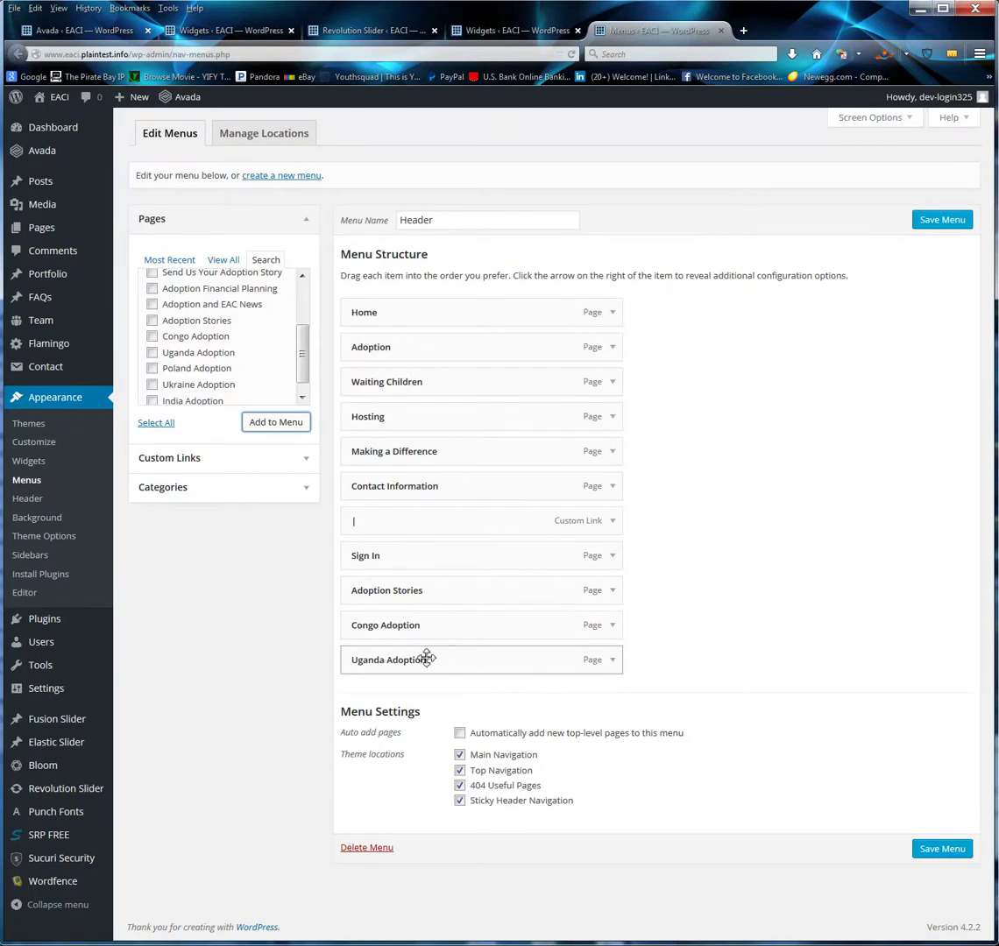
{"action": "left_click_drag", "start_coordinate": [429, 589], "coordinate": [391, 589]}
{"action": "left_click_drag", "start_coordinate": [443, 660], "coordinate": [416, 661]}
{"action": "left_click", "coordinate": [969, 228]}
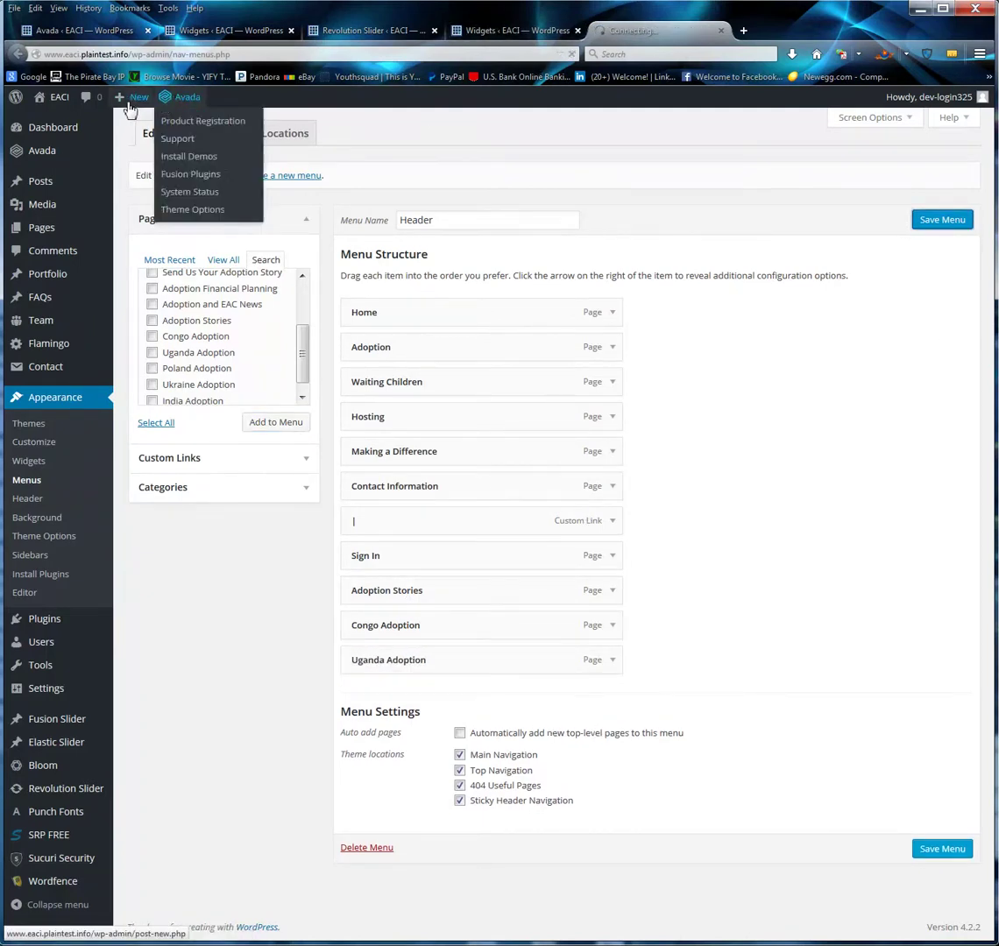
Open the live home page in a new tab and check the added items in its header navigation and the footer menu
{"action": "right_click", "coordinate": [56, 123]}
{"action": "left_click", "coordinate": [114, 134]}
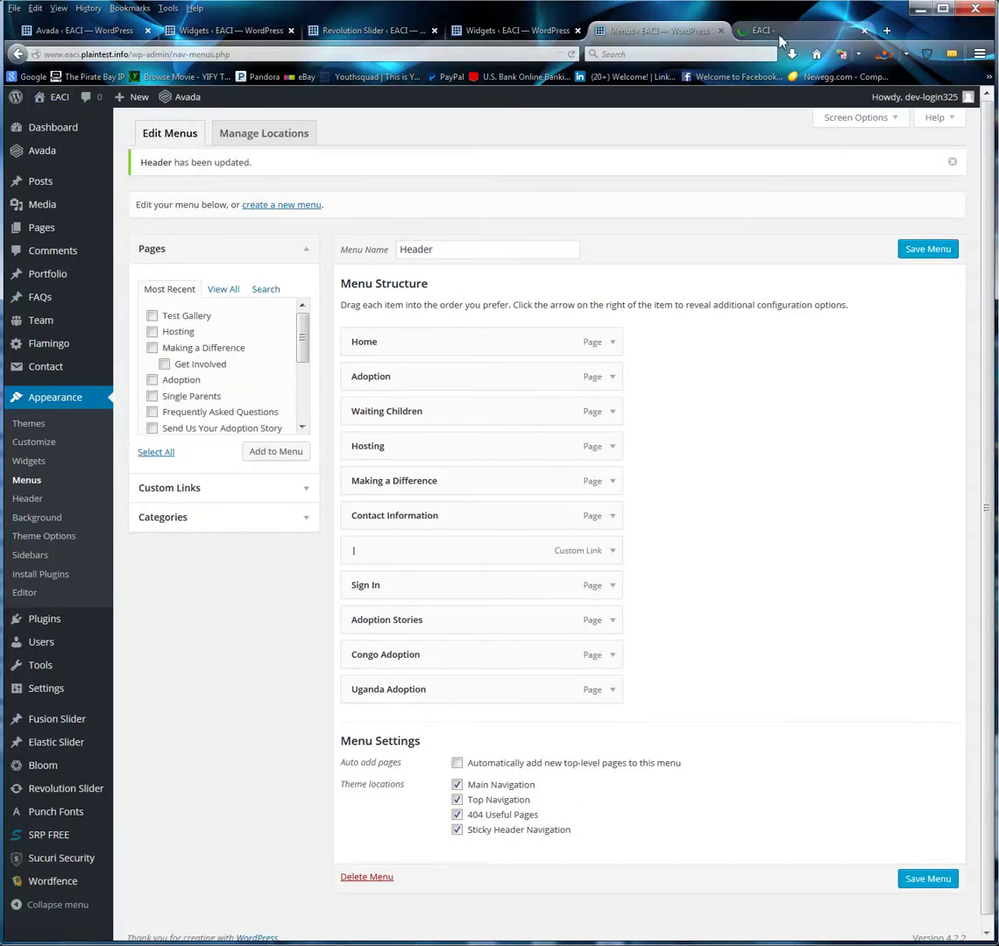
{"action": "key", "text": "ctrl+Tab"}
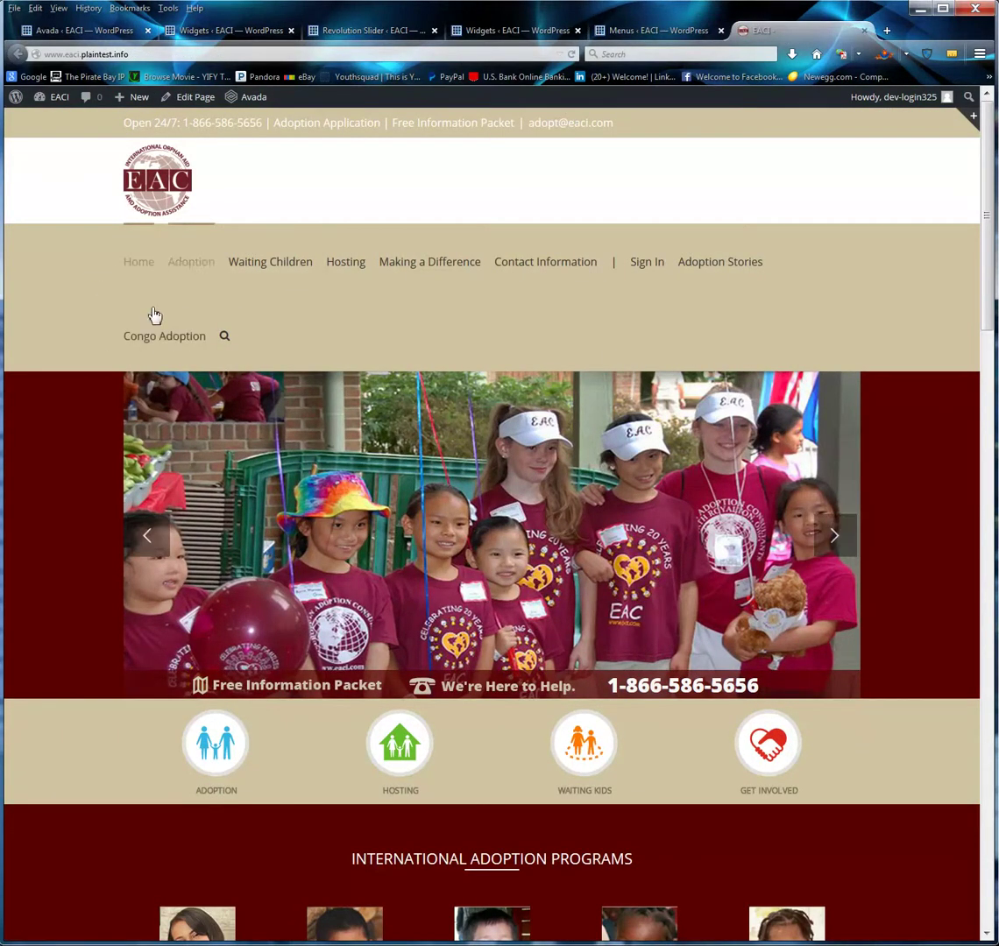
{"action": "scroll", "coordinate": [814, 699], "scroll_direction": "down", "scroll_amount": 10}
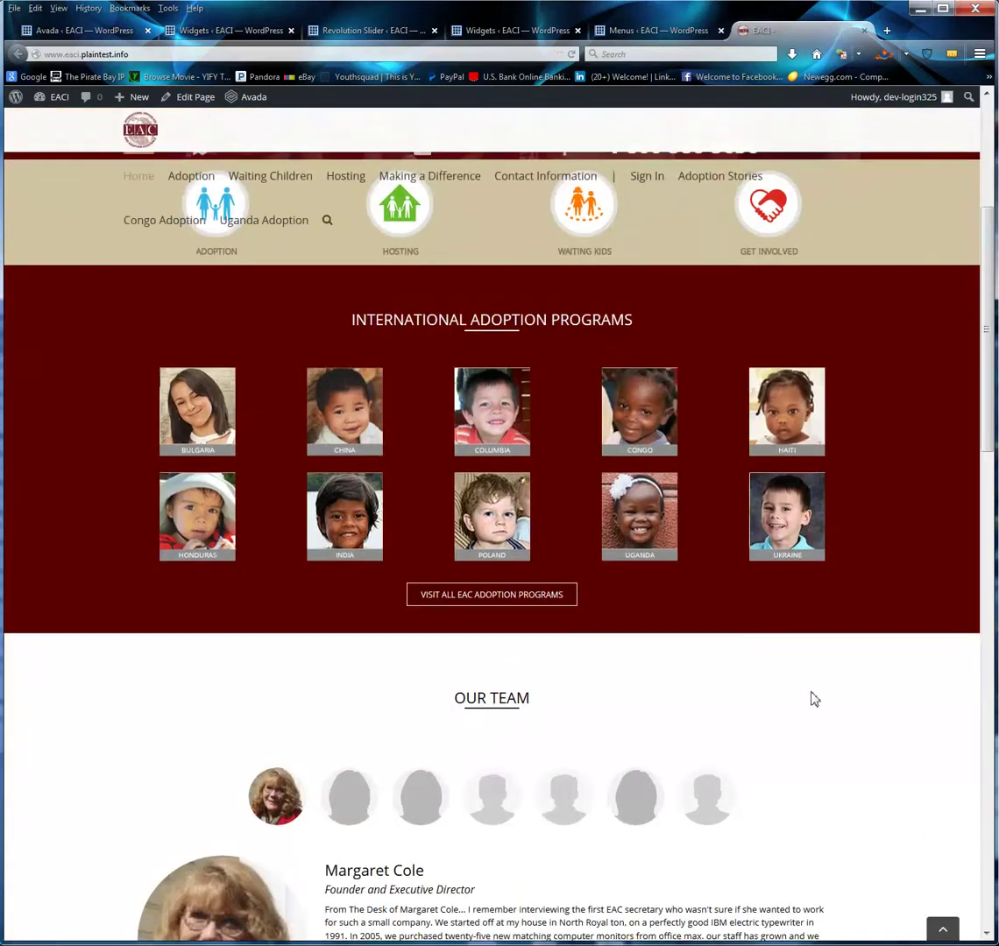
{"action": "scroll", "coordinate": [814, 698], "scroll_direction": "down", "scroll_amount": 10}
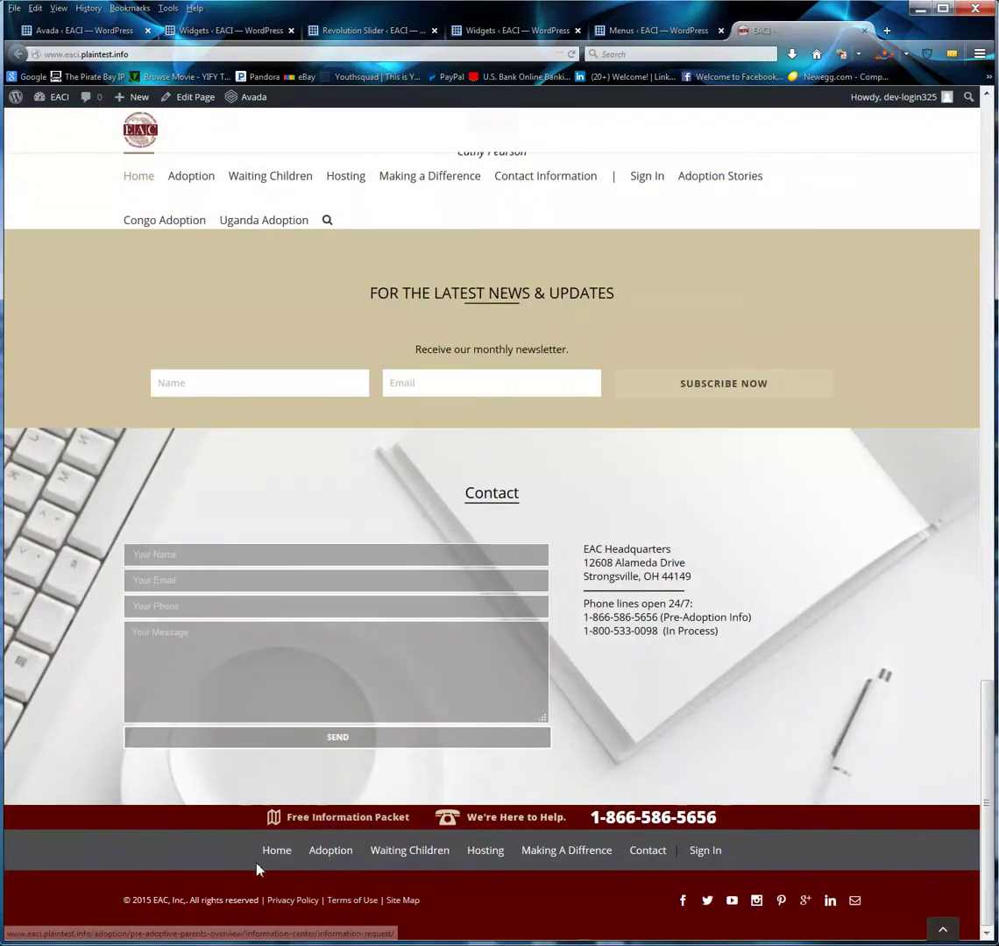
{"action": "scroll", "coordinate": [778, 761], "scroll_direction": "up", "scroll_amount": 20}
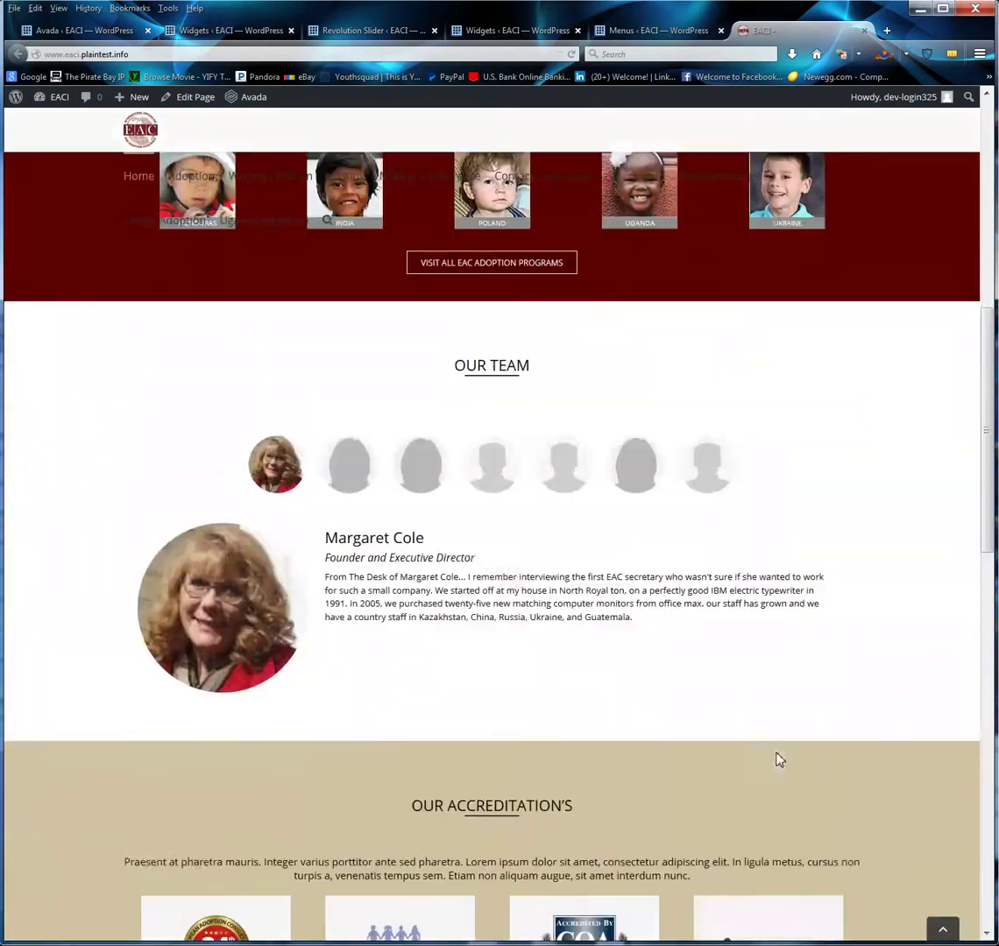
{"action": "scroll", "coordinate": [778, 760], "scroll_direction": "up", "scroll_amount": 3}
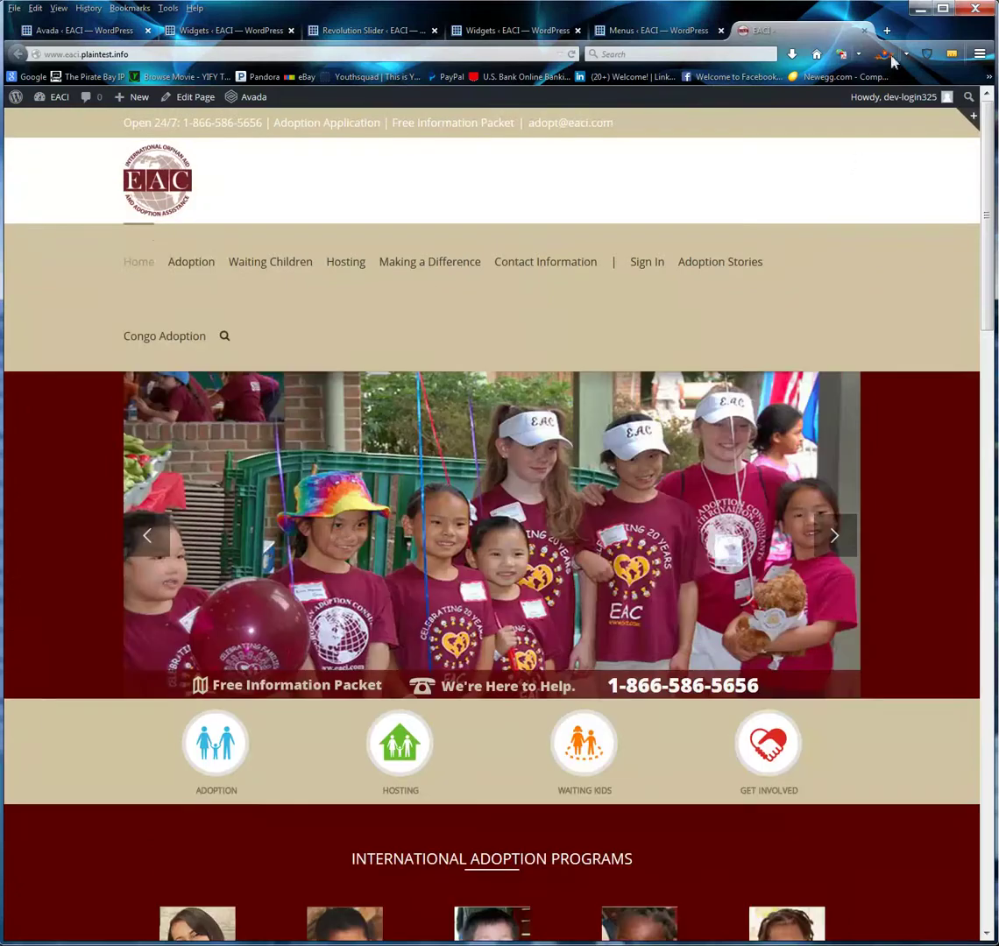
Return to the menu editor and remove the Adoption Stories and Congo Adoption items from the Header menu
{"action": "left_click", "coordinate": [651, 32]}
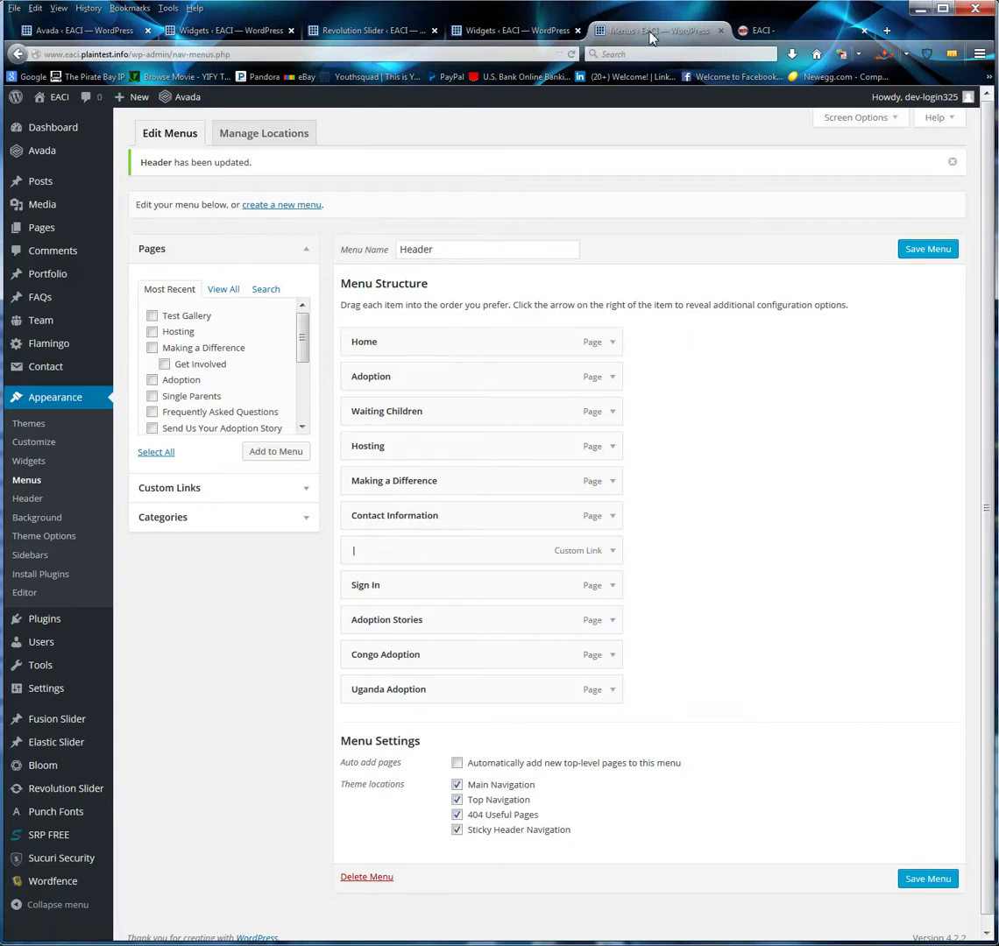
{"action": "left_click", "coordinate": [615, 588]}
{"action": "left_click", "coordinate": [615, 587]}
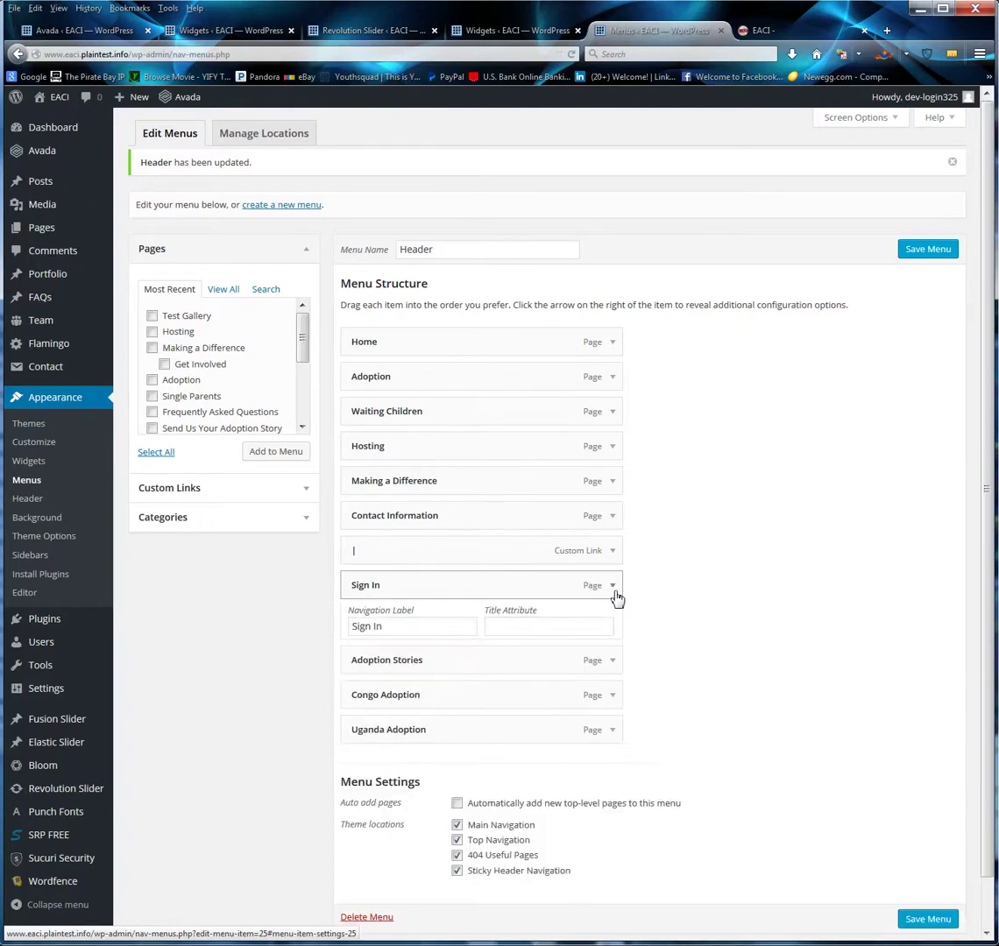
{"action": "left_click", "coordinate": [614, 622]}
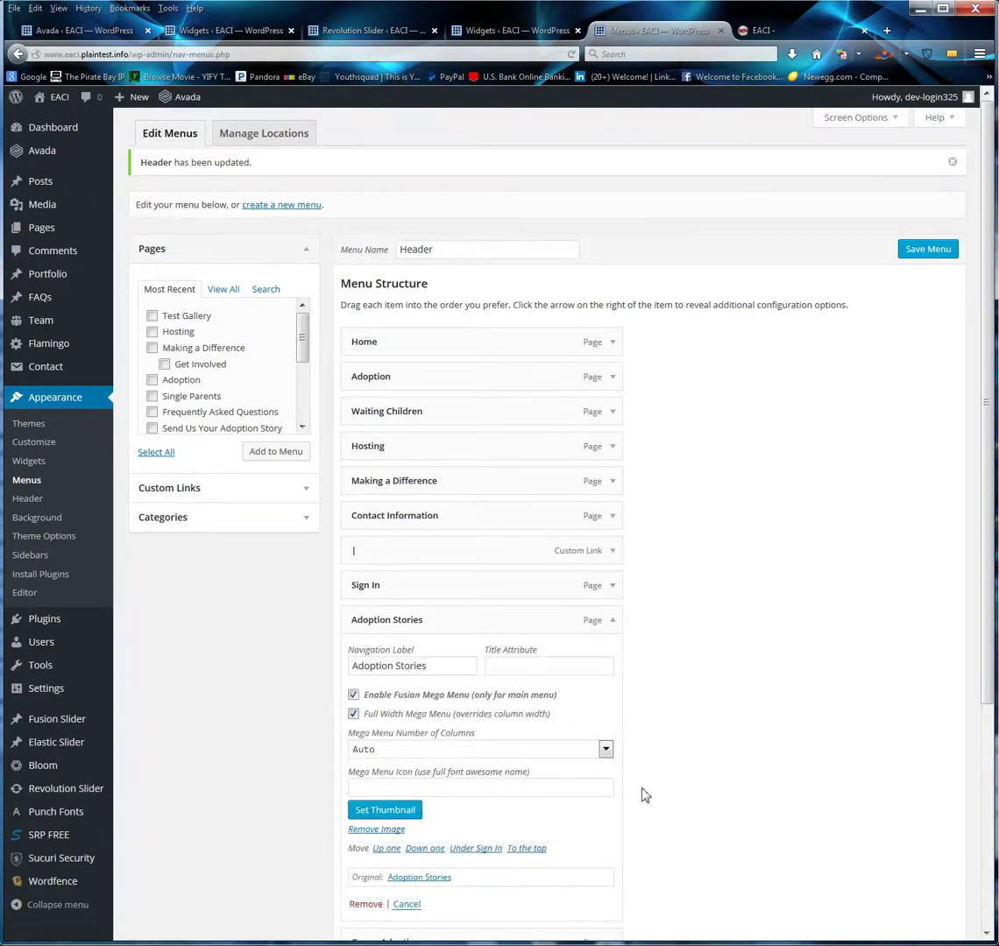
{"action": "scroll", "coordinate": [320, 789], "scroll_direction": "down", "scroll_amount": 5}
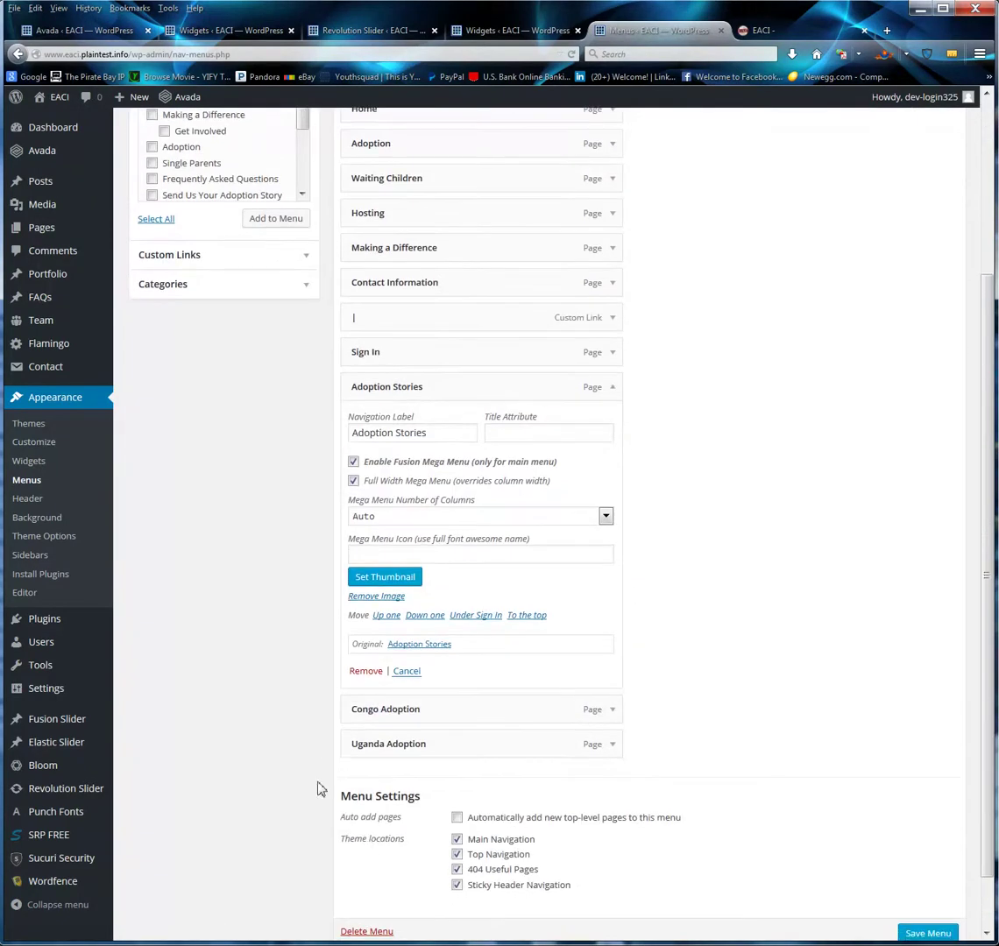
{"action": "left_click", "coordinate": [366, 673]}
{"action": "left_click", "coordinate": [611, 620]}
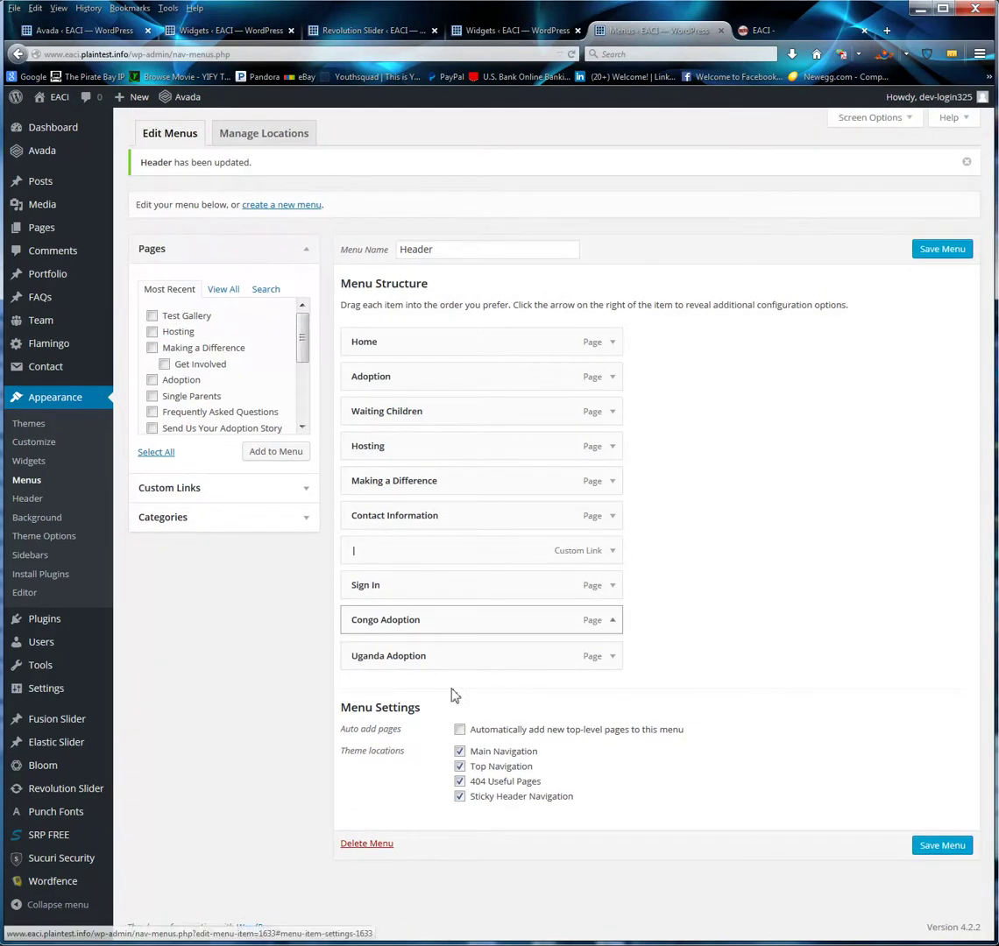
{"action": "scroll", "coordinate": [377, 806], "scroll_direction": "down", "scroll_amount": 5}
{"action": "left_click", "coordinate": [369, 639]}
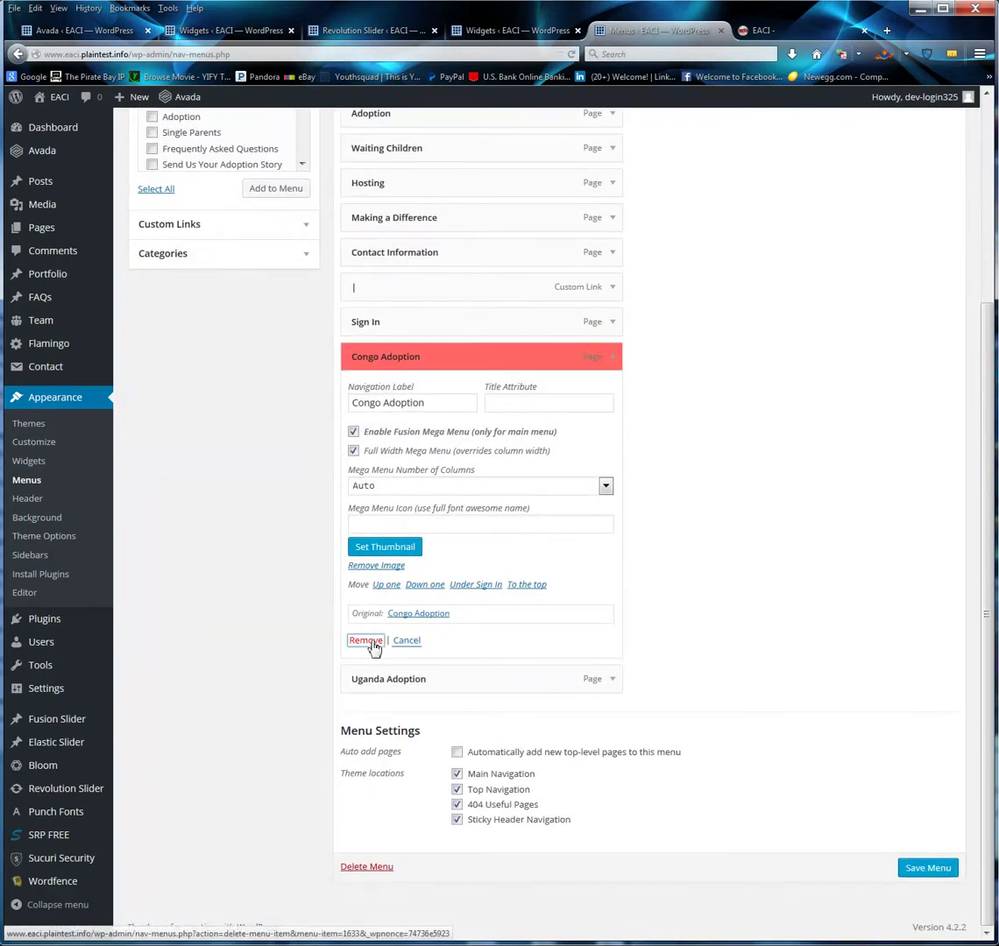
Look at the Uganda Adoption item's navigation label and remove the item from the Header menu
{"action": "left_click", "coordinate": [613, 621]}
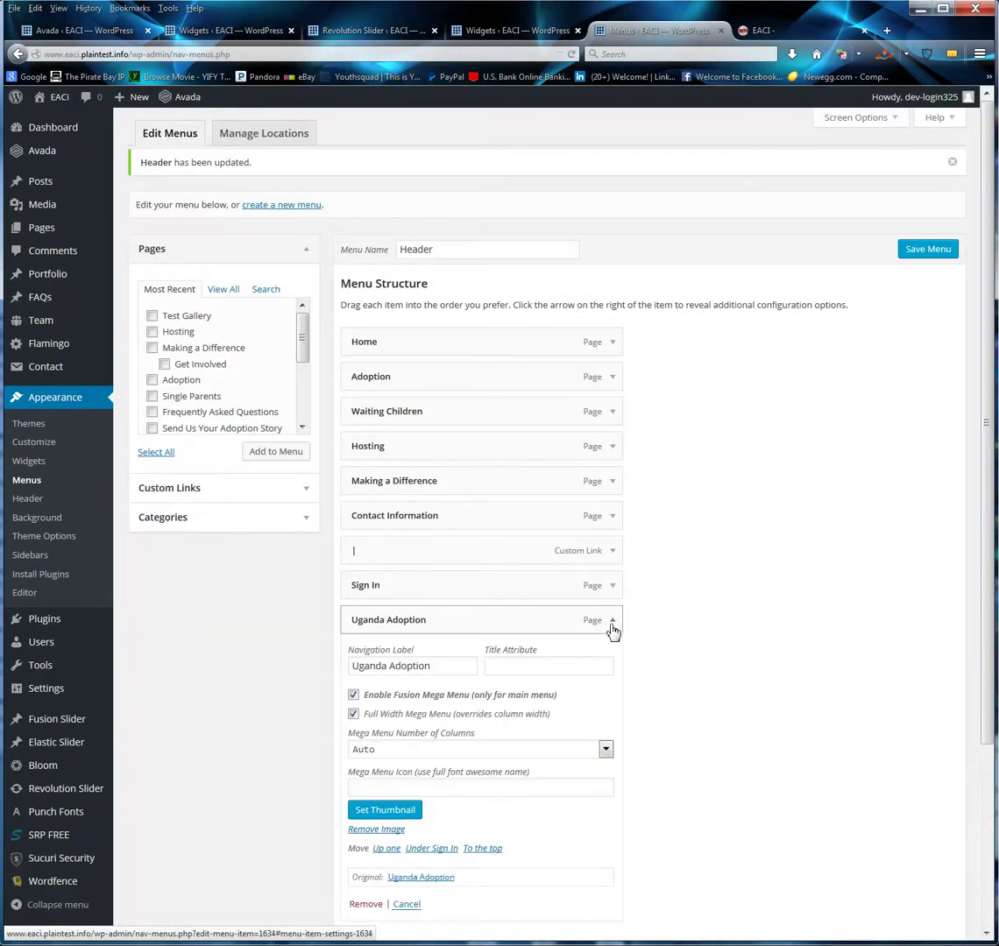
{"action": "scroll", "coordinate": [526, 666], "scroll_direction": "down", "scroll_amount": 3}
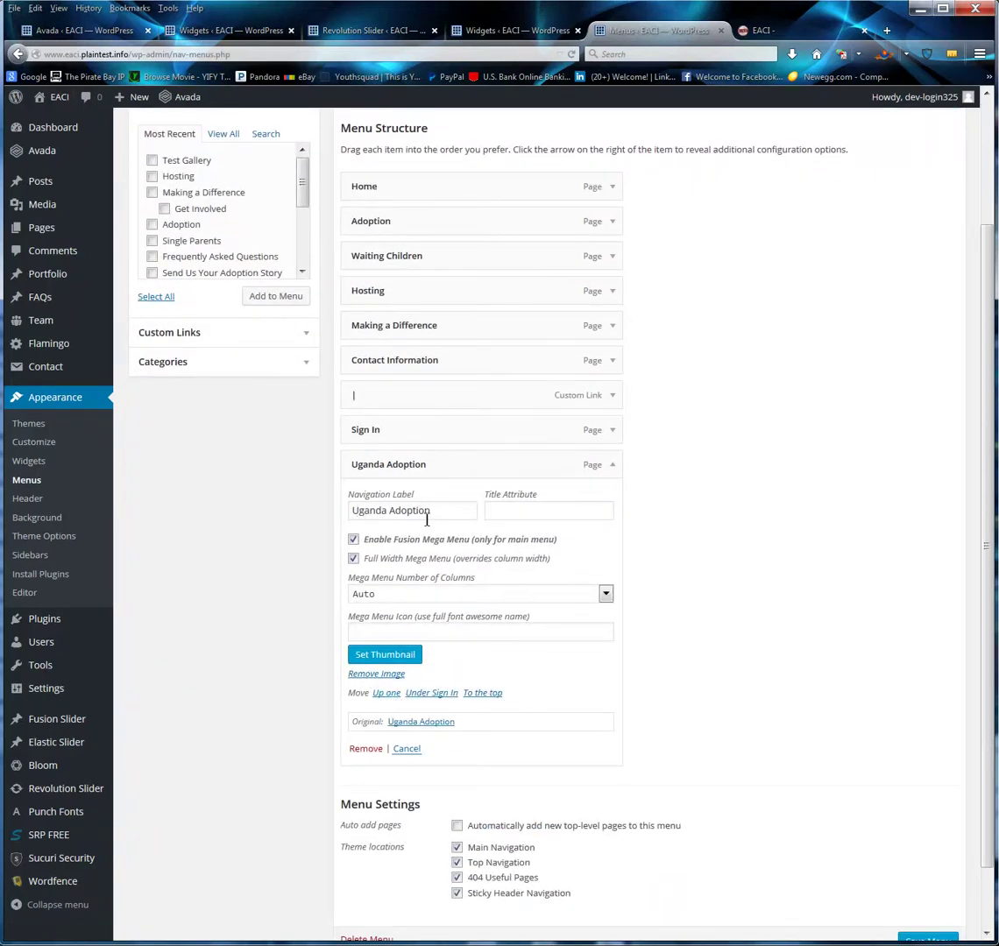
{"action": "left_click_drag", "start_coordinate": [426, 517], "coordinate": [371, 512]}
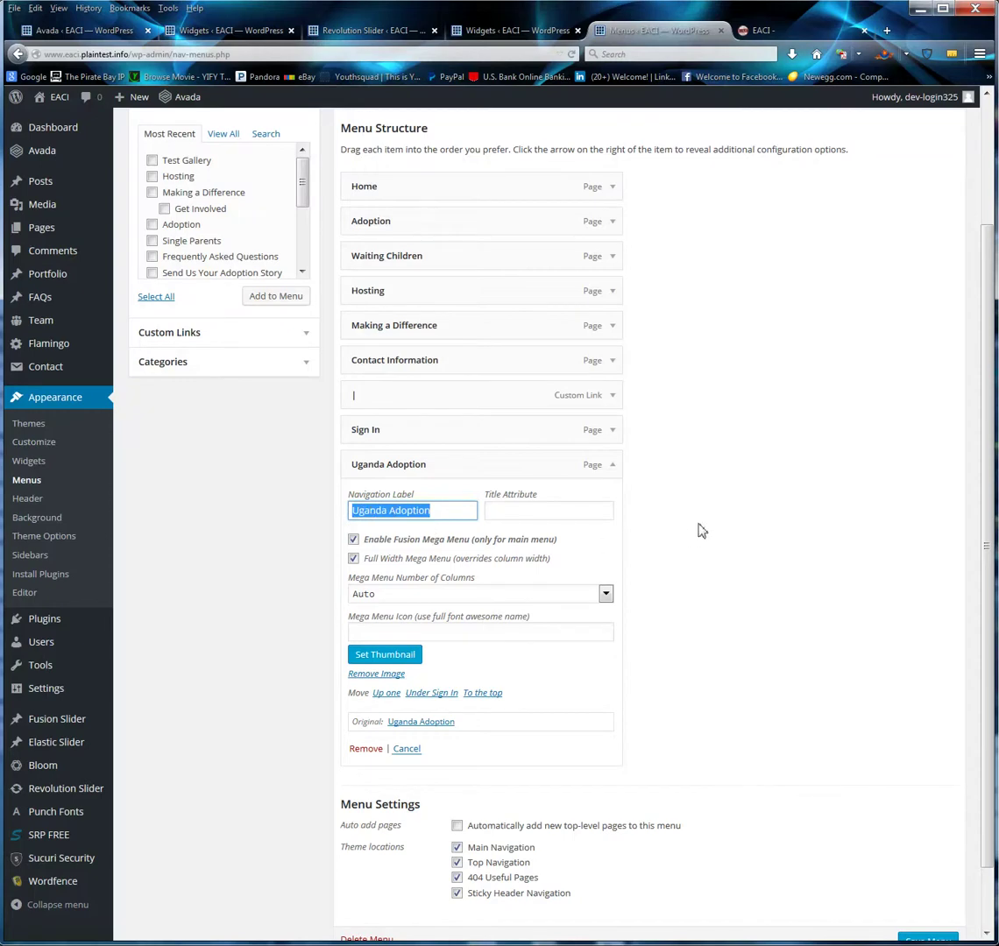
{"action": "left_click", "coordinate": [668, 543]}
{"action": "left_click", "coordinate": [409, 510]}
{"action": "left_click", "coordinate": [366, 749]}
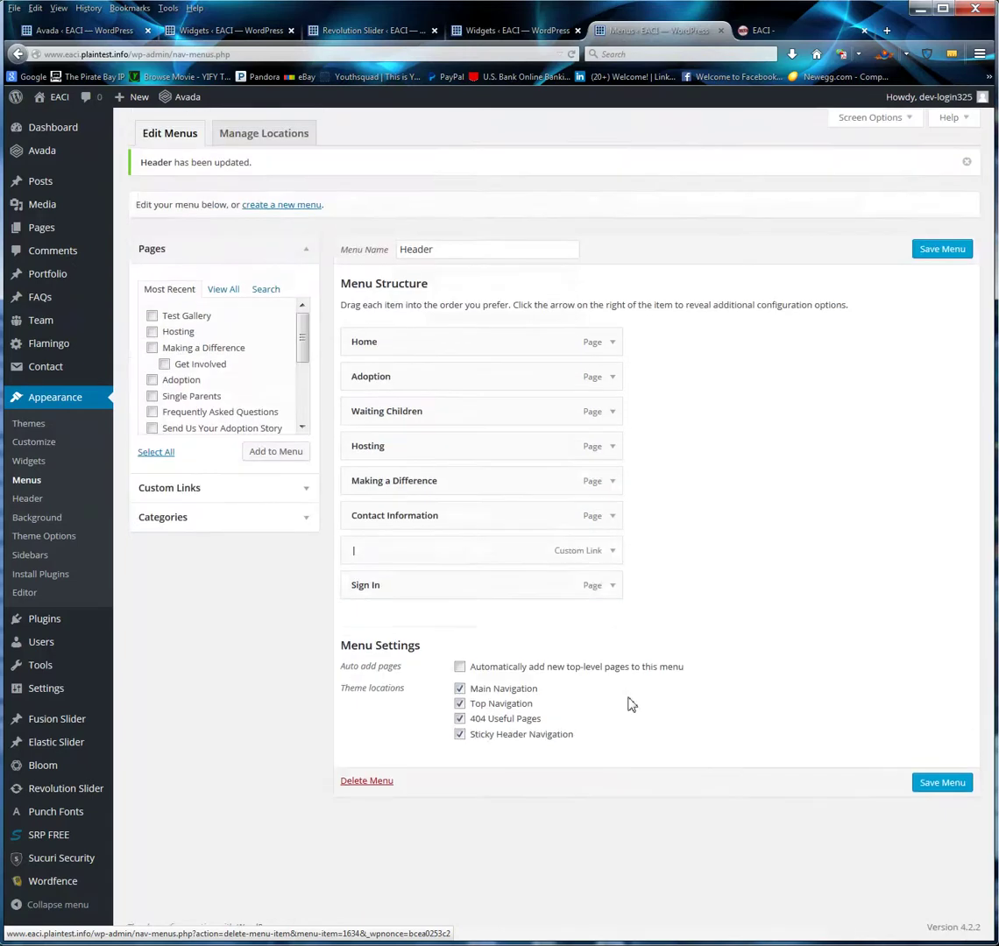
Save the Header menu and reload the live home page to check its navigation
{"action": "left_click", "coordinate": [945, 254]}
{"action": "left_click", "coordinate": [789, 30]}
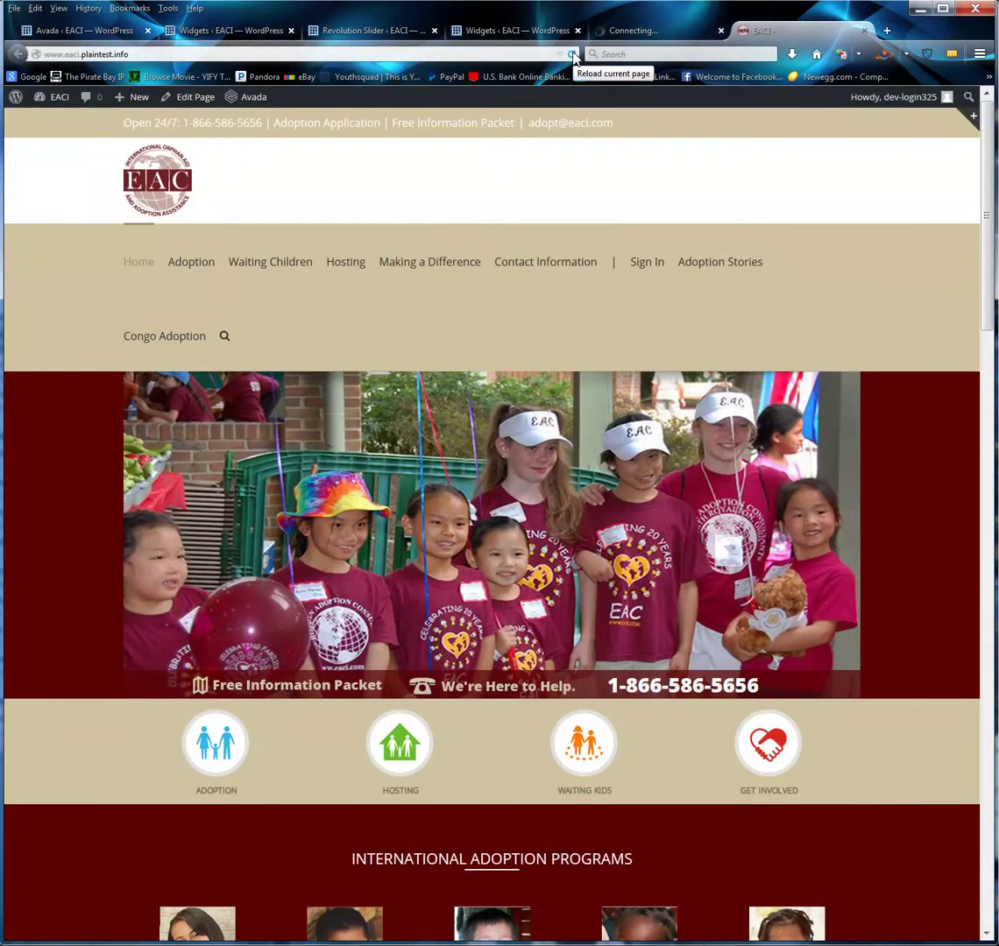
{"action": "left_click", "coordinate": [573, 56]}
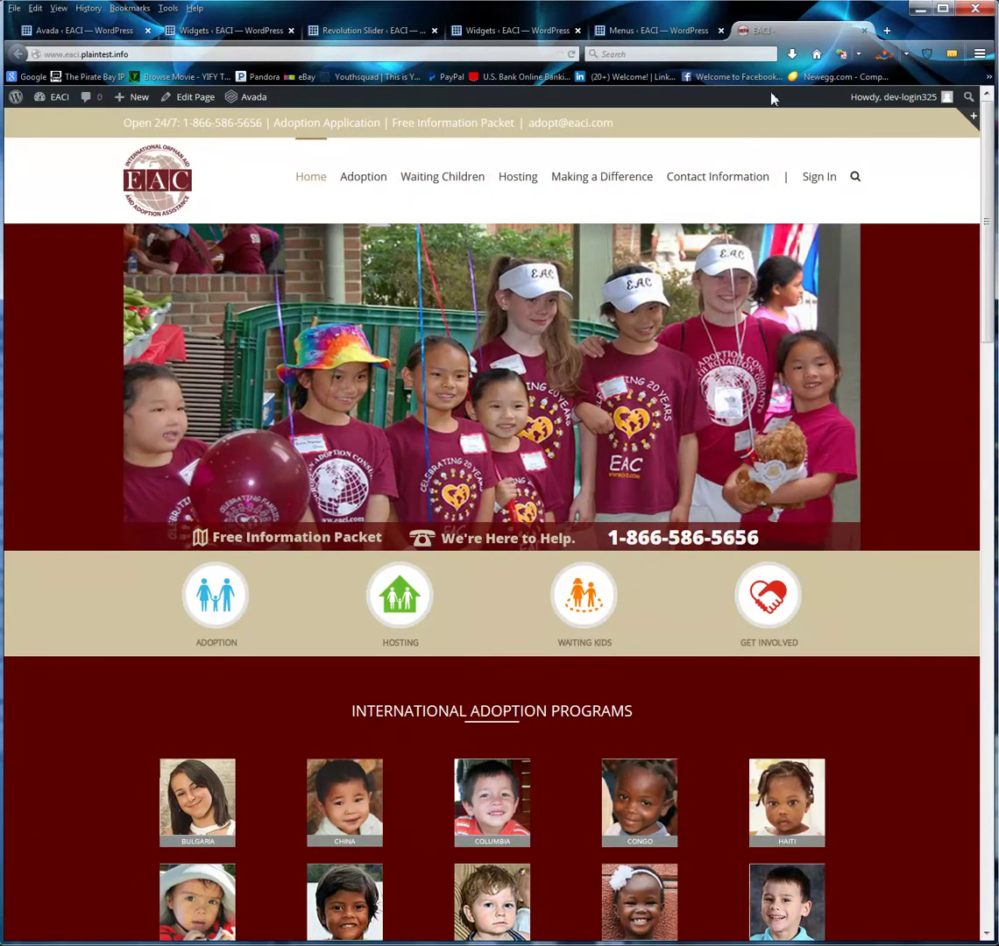
Close the menu editor's browser tab and switch to the Widgets page
{"action": "left_click", "coordinate": [485, 32]}
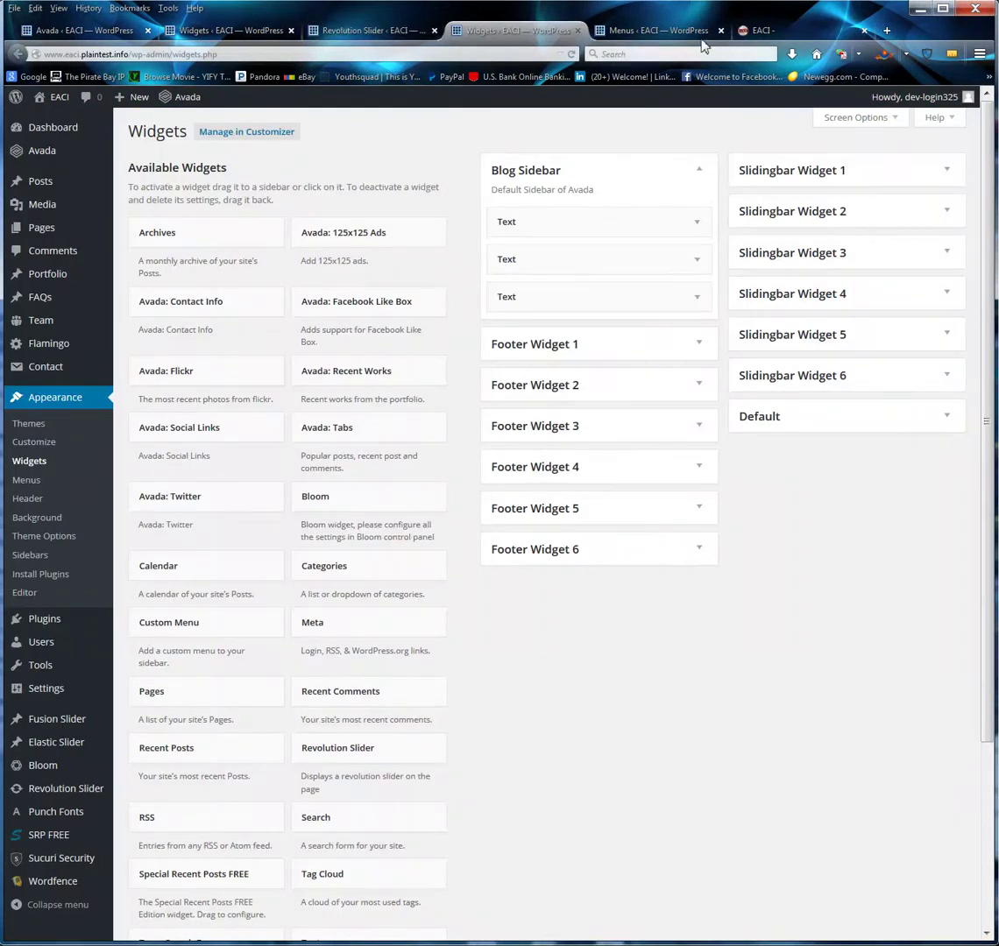
{"action": "left_click", "coordinate": [665, 32]}
{"action": "left_click", "coordinate": [720, 30]}
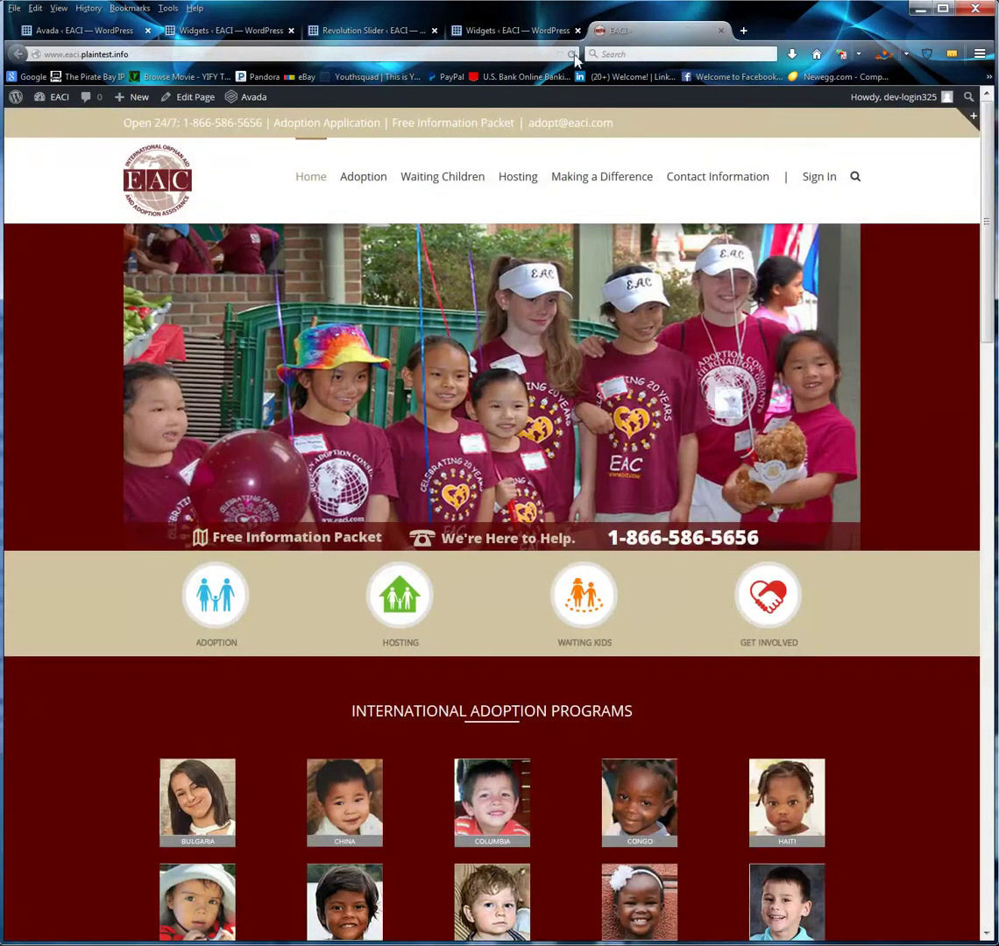
{"action": "left_click", "coordinate": [524, 32]}
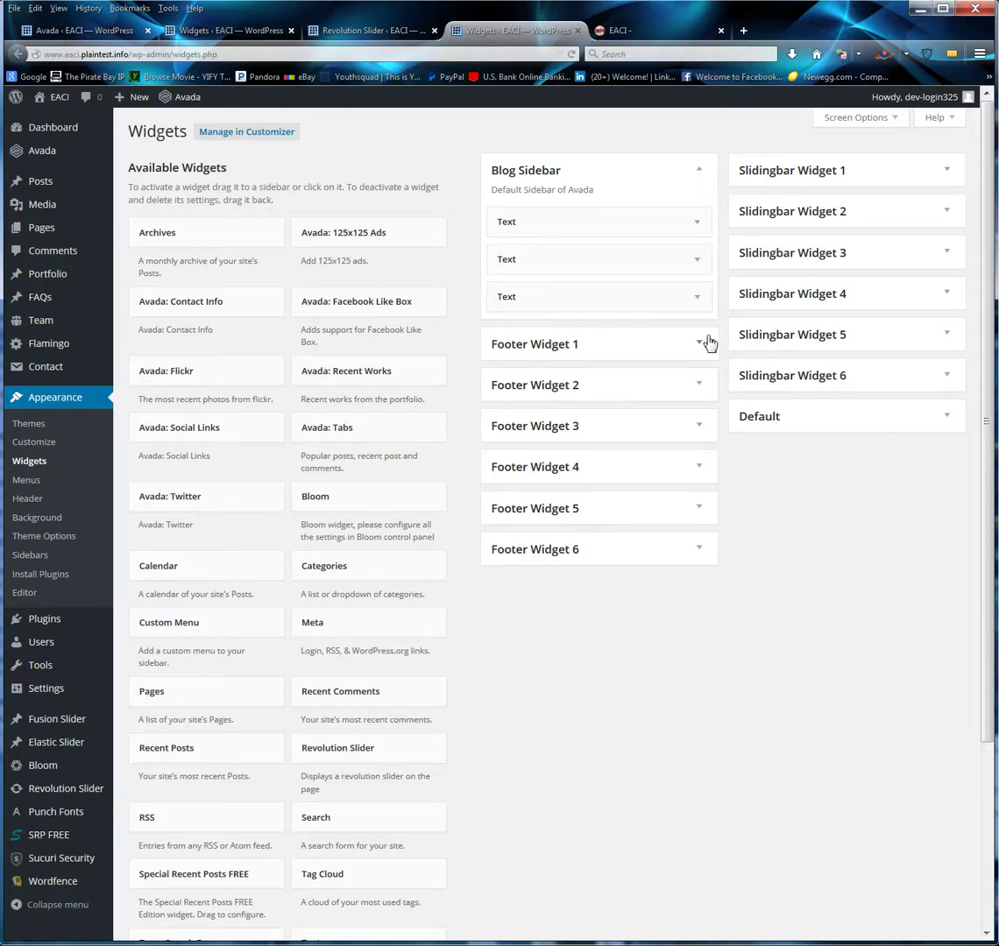
Look over the available widgets and view the contents of the first Text widget in the Blog Sidebar
{"action": "scroll", "coordinate": [163, 528], "scroll_direction": "down", "scroll_amount": 5}
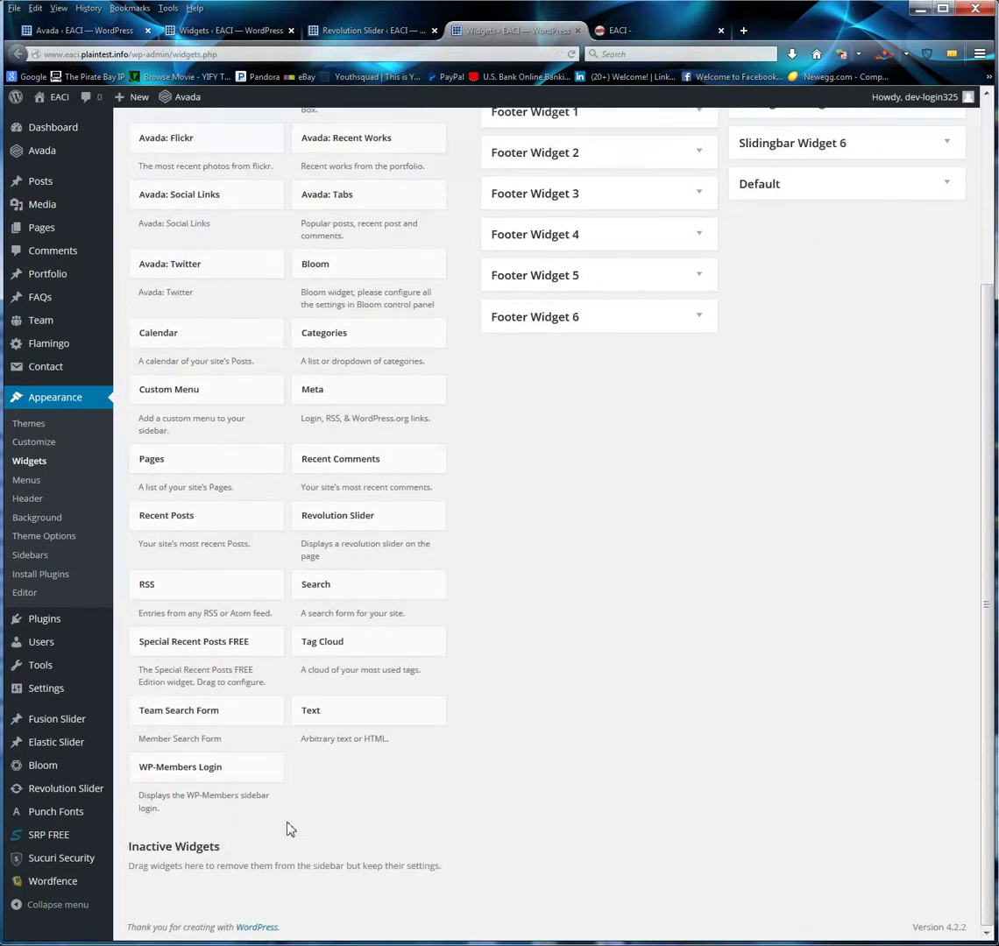
{"action": "scroll", "coordinate": [358, 674], "scroll_direction": "up", "scroll_amount": 5}
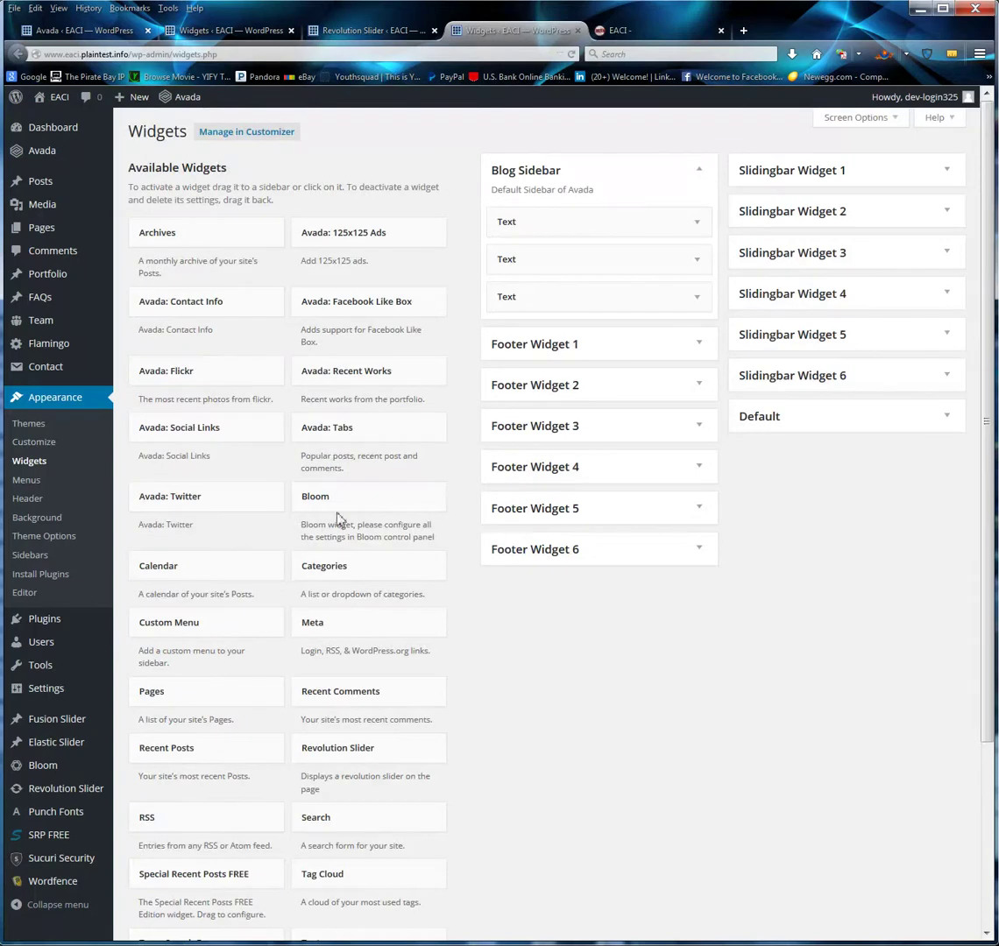
{"action": "left_click", "coordinate": [696, 223]}
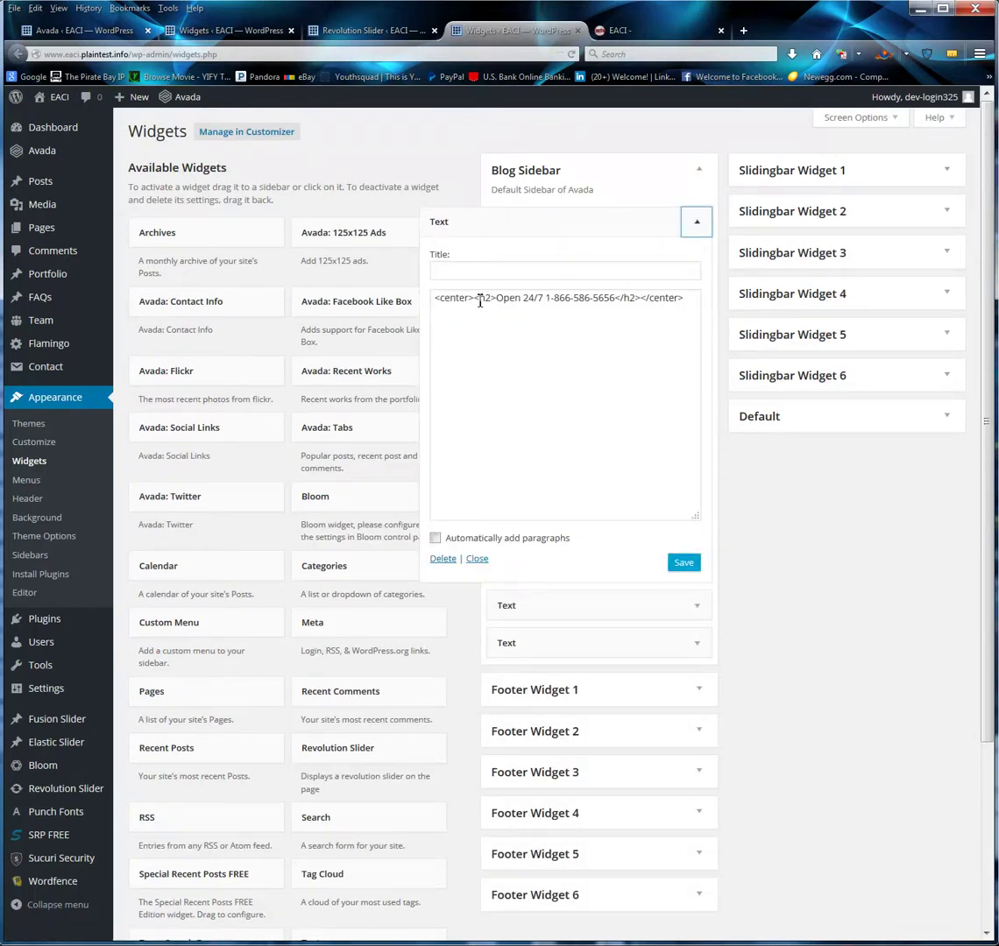
{"action": "left_click_drag", "start_coordinate": [437, 296], "coordinate": [809, 318]}
{"action": "left_click", "coordinate": [641, 298]}
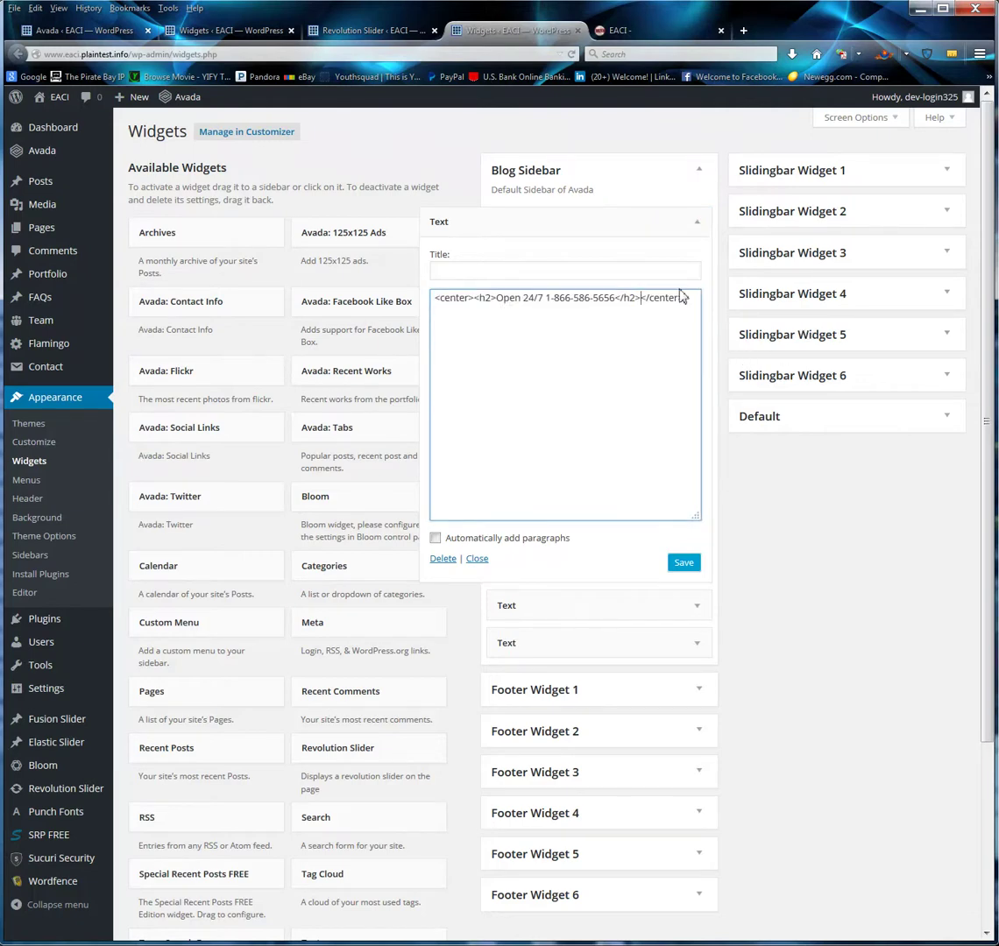
{"action": "left_click", "coordinate": [699, 223]}
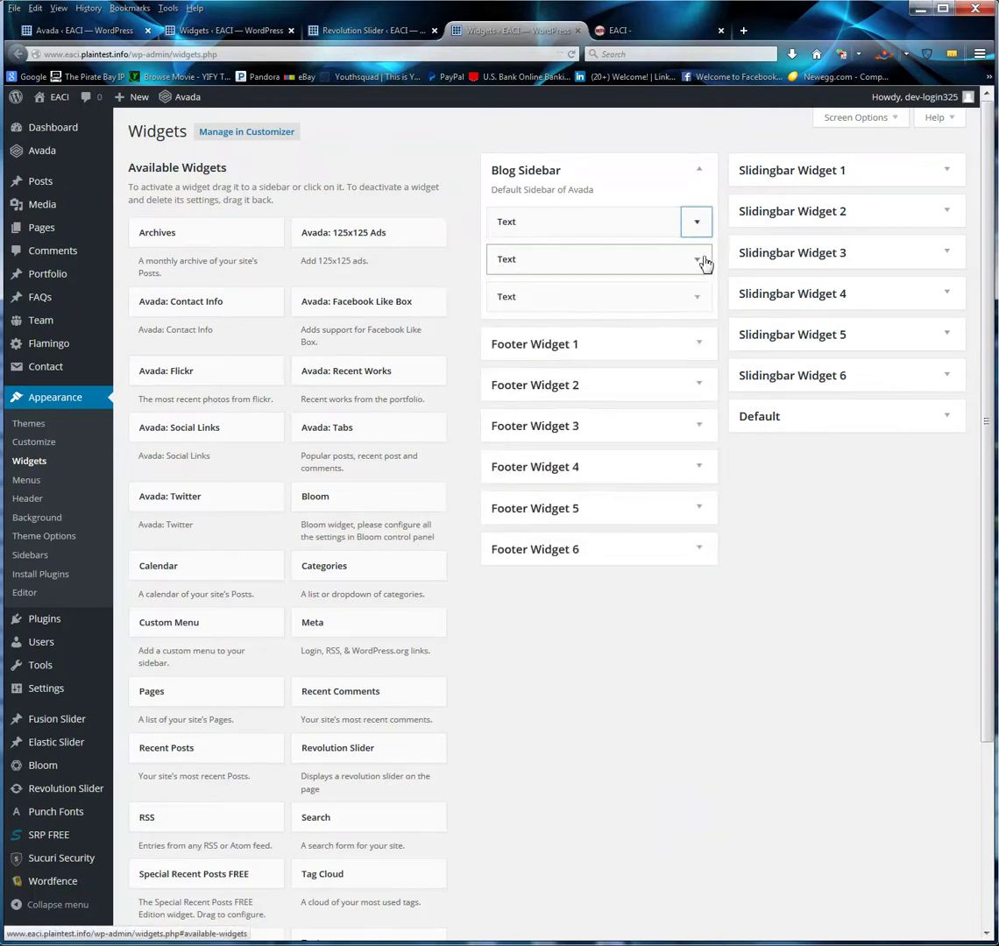
View the contents of the second and third Text widgets in the Blog Sidebar, closing each one again
{"action": "left_click", "coordinate": [704, 260]}
{"action": "scroll", "coordinate": [637, 440], "scroll_direction": "down", "scroll_amount": 2}
{"action": "scroll", "coordinate": [634, 442], "scroll_direction": "up", "scroll_amount": 2}
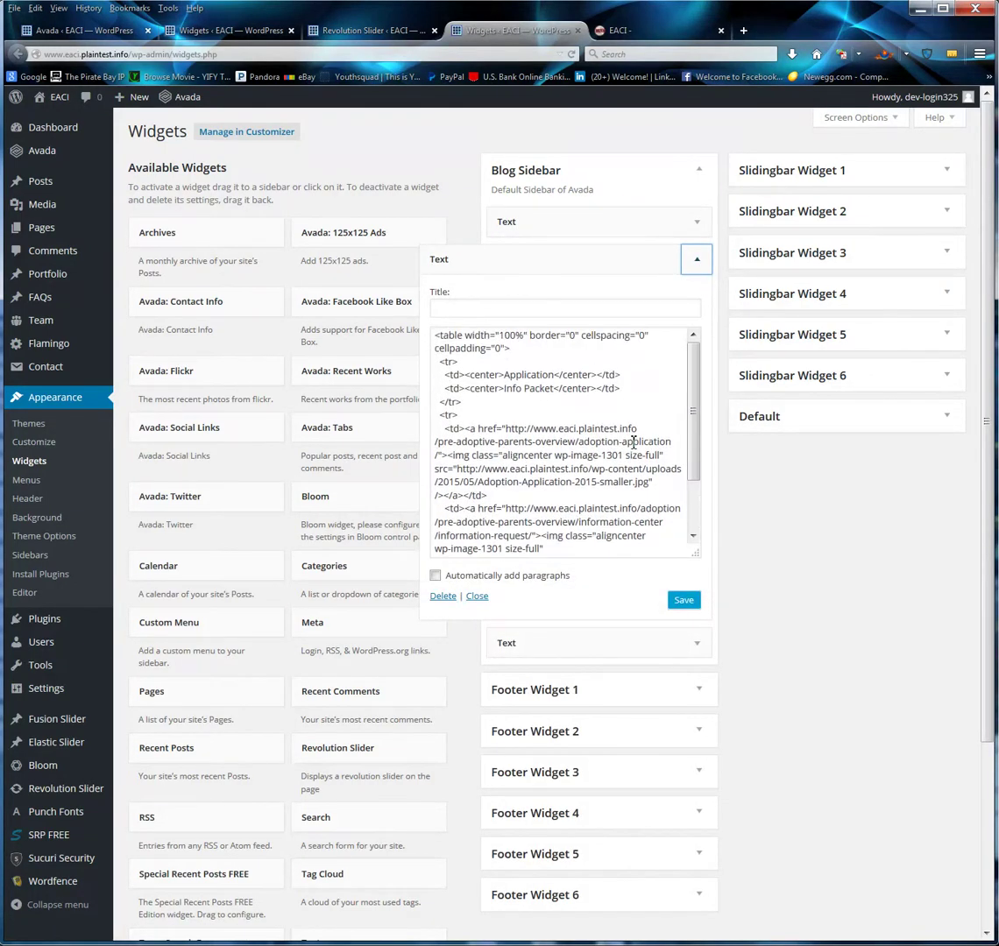
{"action": "left_click", "coordinate": [698, 262]}
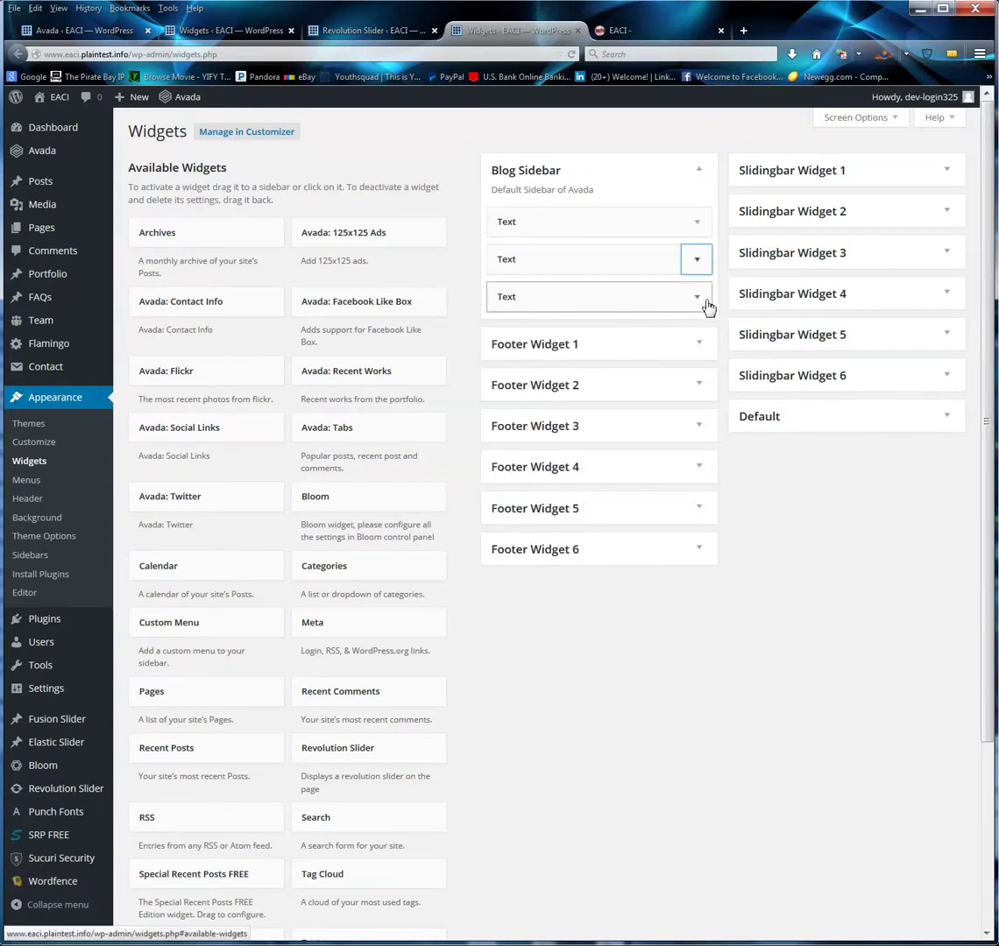
{"action": "left_click", "coordinate": [693, 299]}
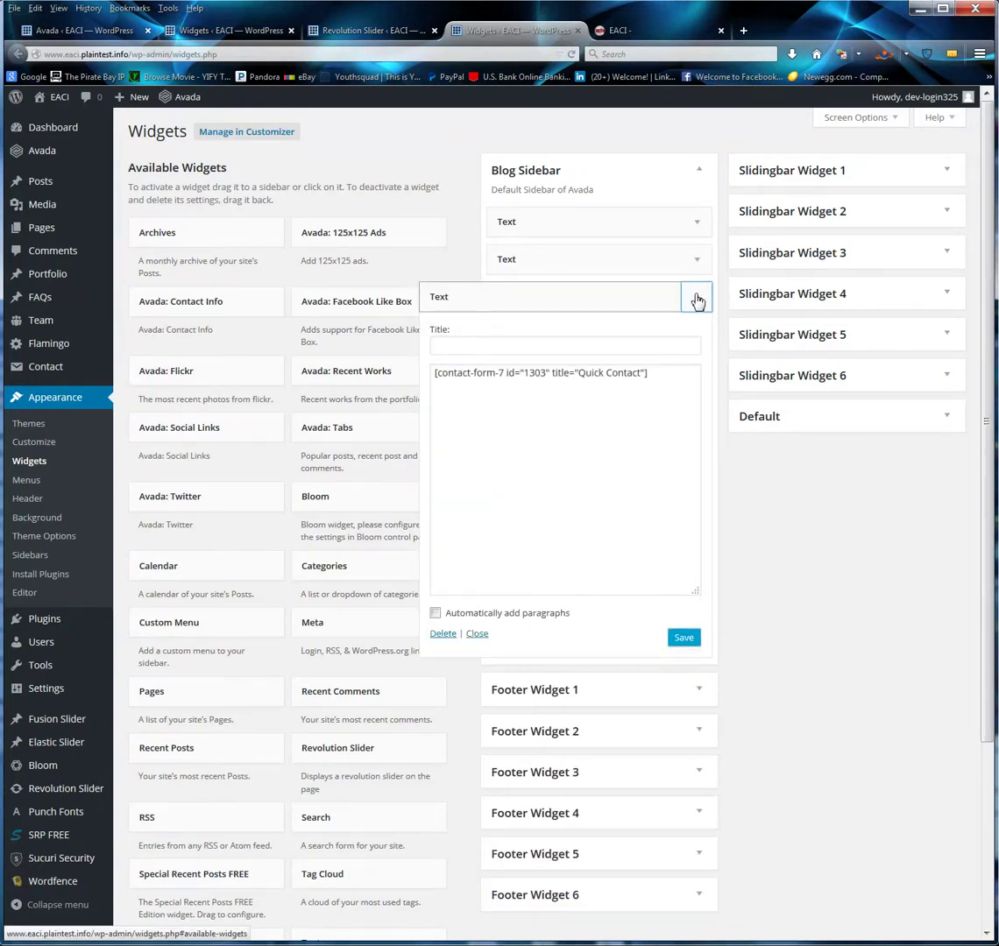
{"action": "left_click", "coordinate": [697, 299]}
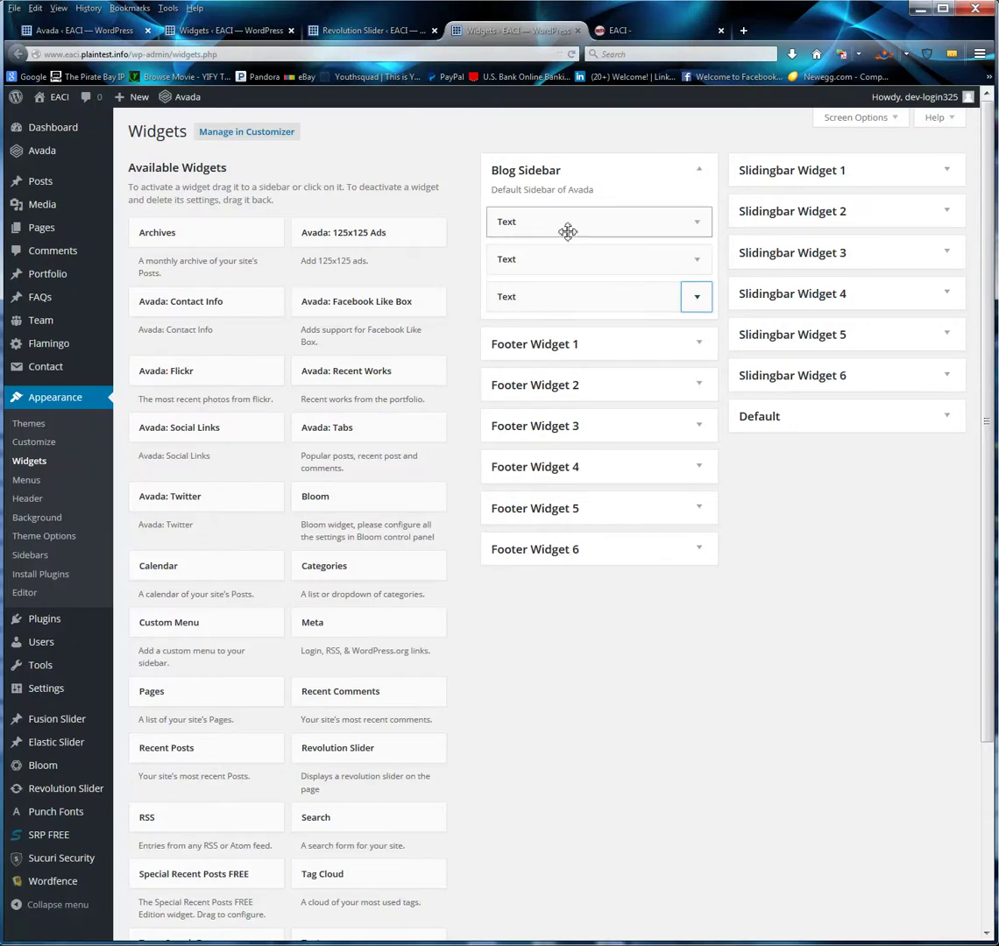
Recheck the first two Blog Sidebar Text widgets and look through the widget list down to Inactive Widgets
{"action": "left_click_drag", "start_coordinate": [560, 225], "coordinate": [619, 219]}
{"action": "left_click", "coordinate": [702, 224]}
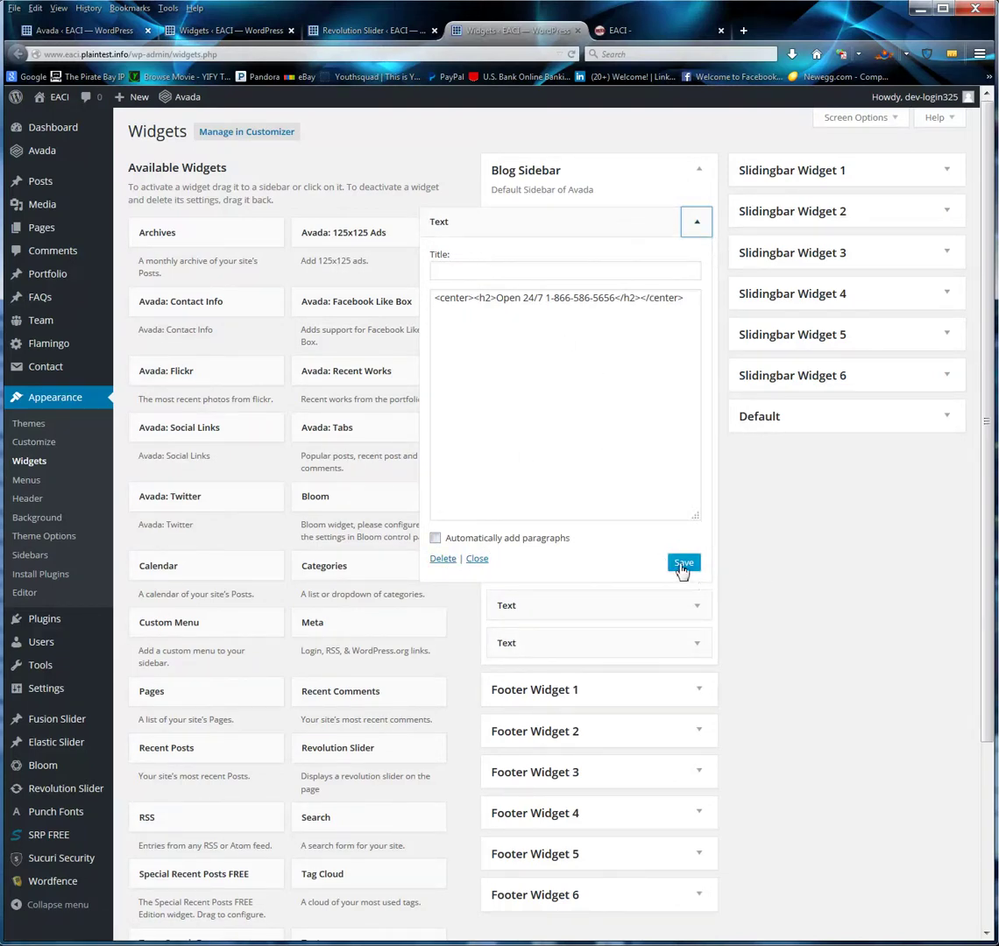
{"action": "left_click", "coordinate": [698, 222]}
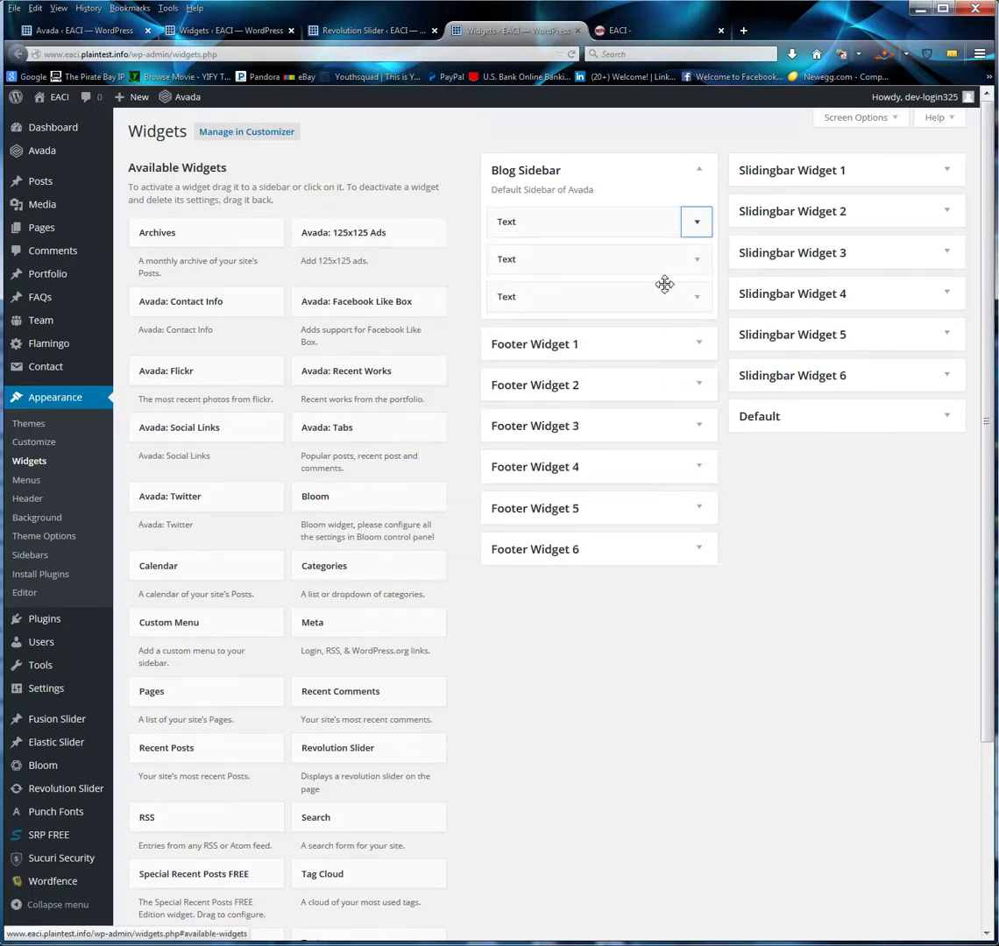
{"action": "left_click", "coordinate": [697, 260]}
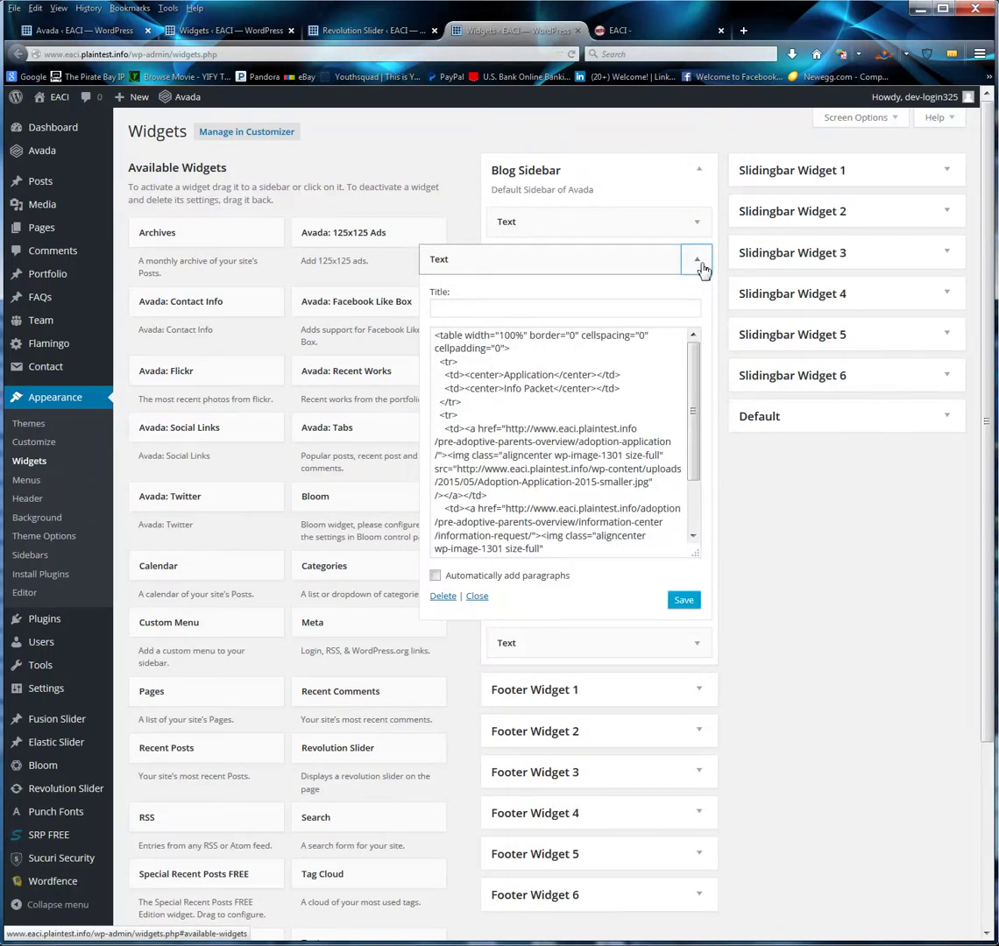
{"action": "left_click", "coordinate": [701, 266]}
{"action": "scroll", "coordinate": [863, 598], "scroll_direction": "down", "scroll_amount": 5}
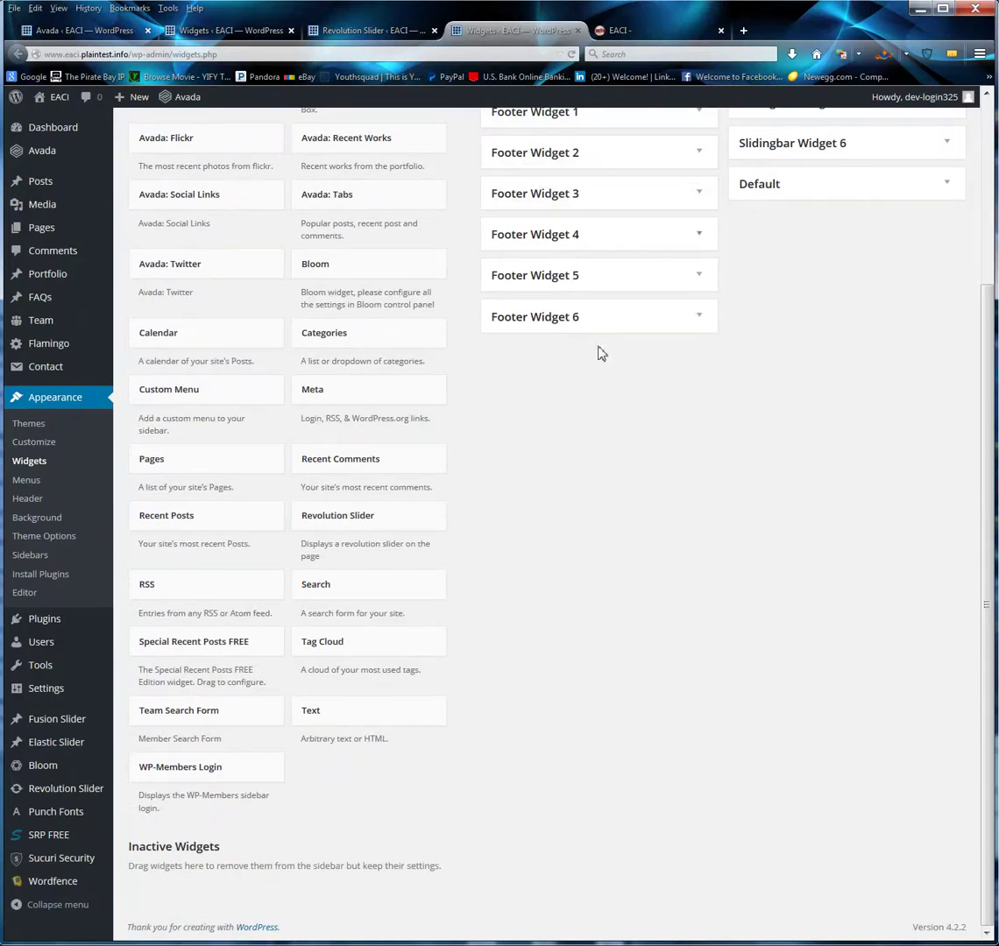
{"action": "scroll", "coordinate": [681, 778], "scroll_direction": "up", "scroll_amount": 5}
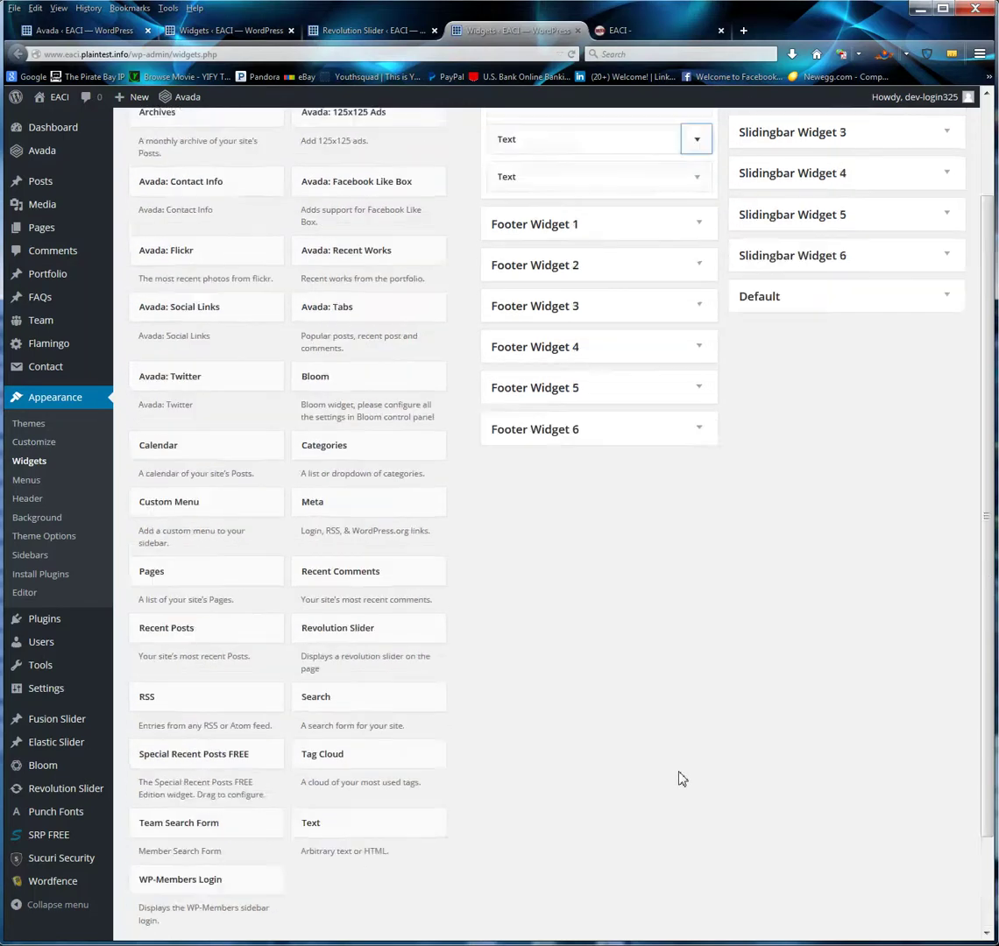
Move the Quick Contact Text widget to the top of the Blog Sidebar and try taking the last Text widget toward Inactive Widgets
{"action": "left_click_drag", "start_coordinate": [563, 299], "coordinate": [569, 230]}
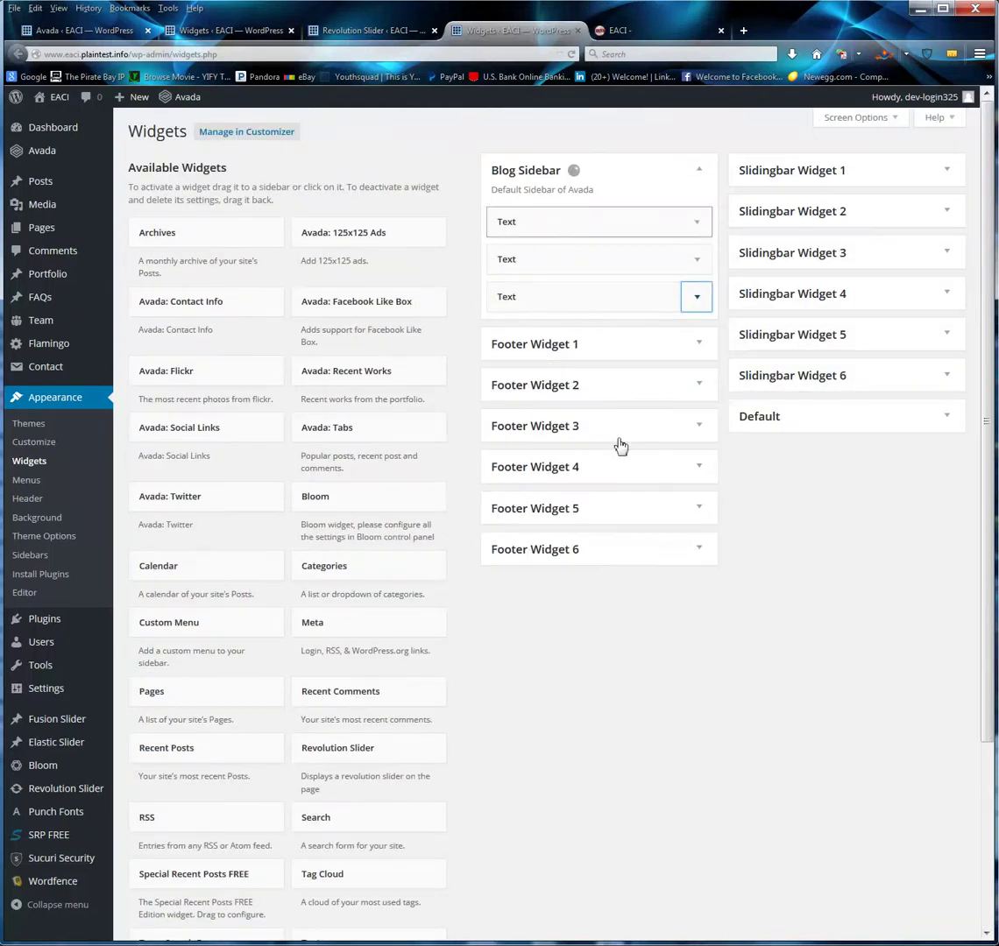
{"action": "scroll", "coordinate": [640, 651], "scroll_direction": "down", "scroll_amount": 3}
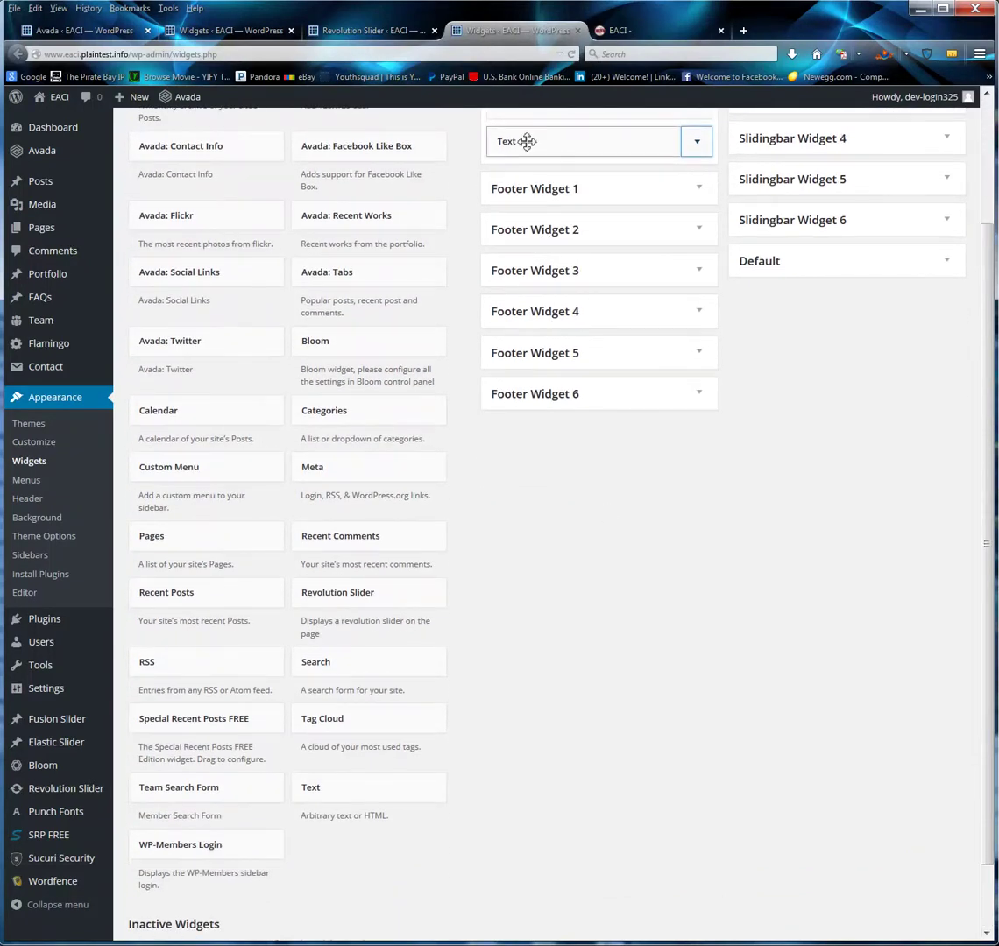
{"action": "left_click_drag", "start_coordinate": [525, 141], "coordinate": [136, 846]}
{"action": "left_click_drag", "start_coordinate": [465, 166], "coordinate": [537, 222]}
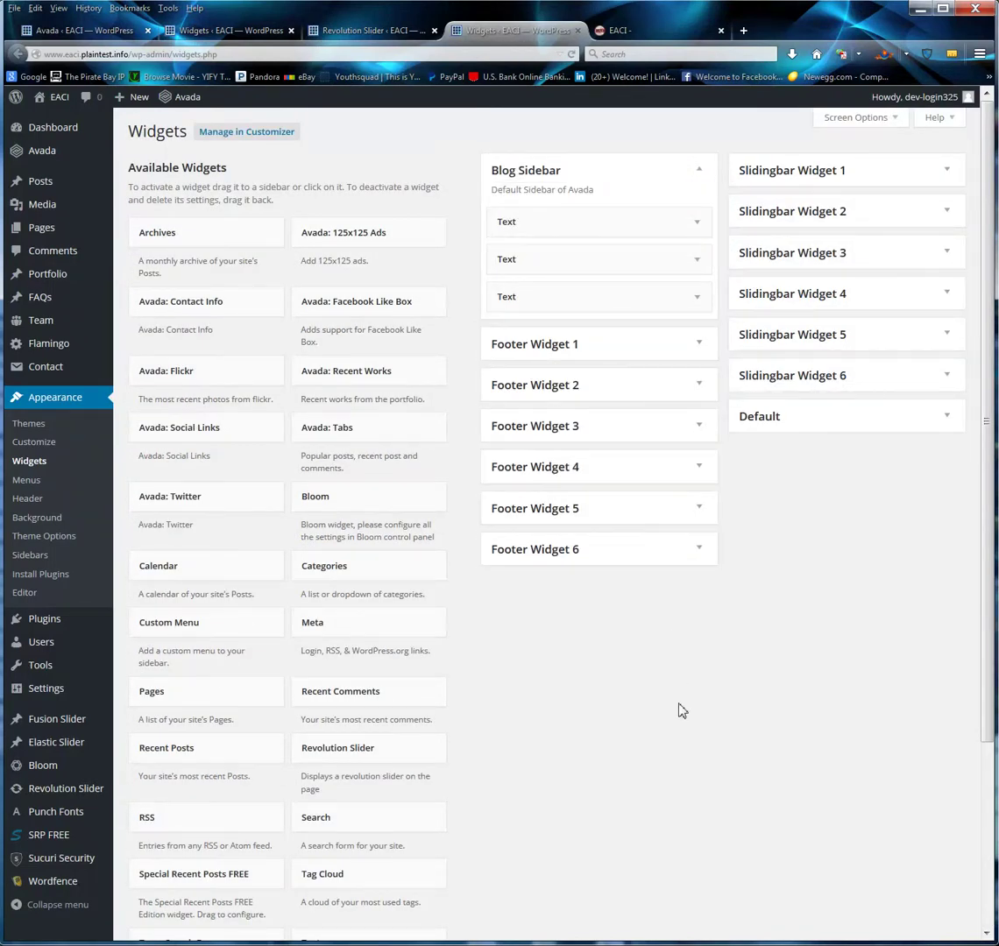
Look at the Inactive Widgets area and check the contents of the Blog Sidebar's reordered second and third Text widgets
{"action": "scroll", "coordinate": [673, 730], "scroll_direction": "down", "scroll_amount": 3}
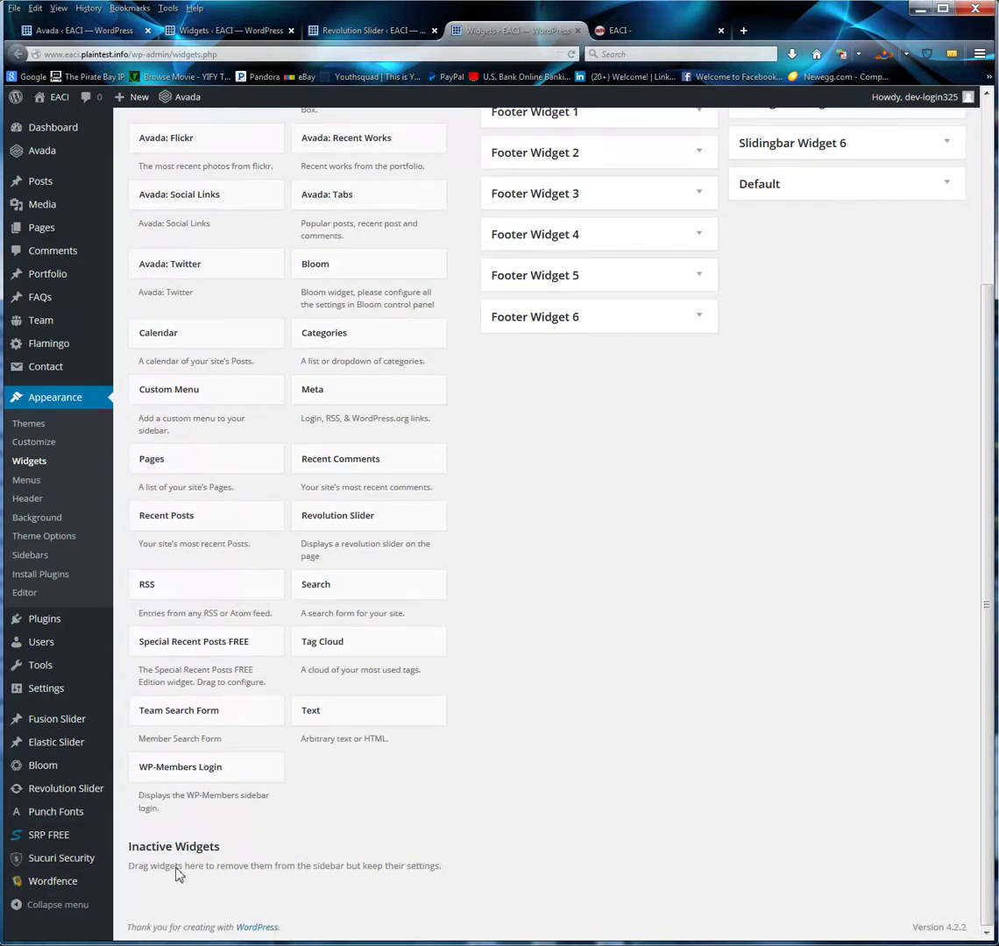
{"action": "scroll", "coordinate": [599, 663], "scroll_direction": "up", "scroll_amount": 3}
{"action": "left_click_drag", "start_coordinate": [504, 247], "coordinate": [591, 274]}
{"action": "left_click", "coordinate": [697, 263]}
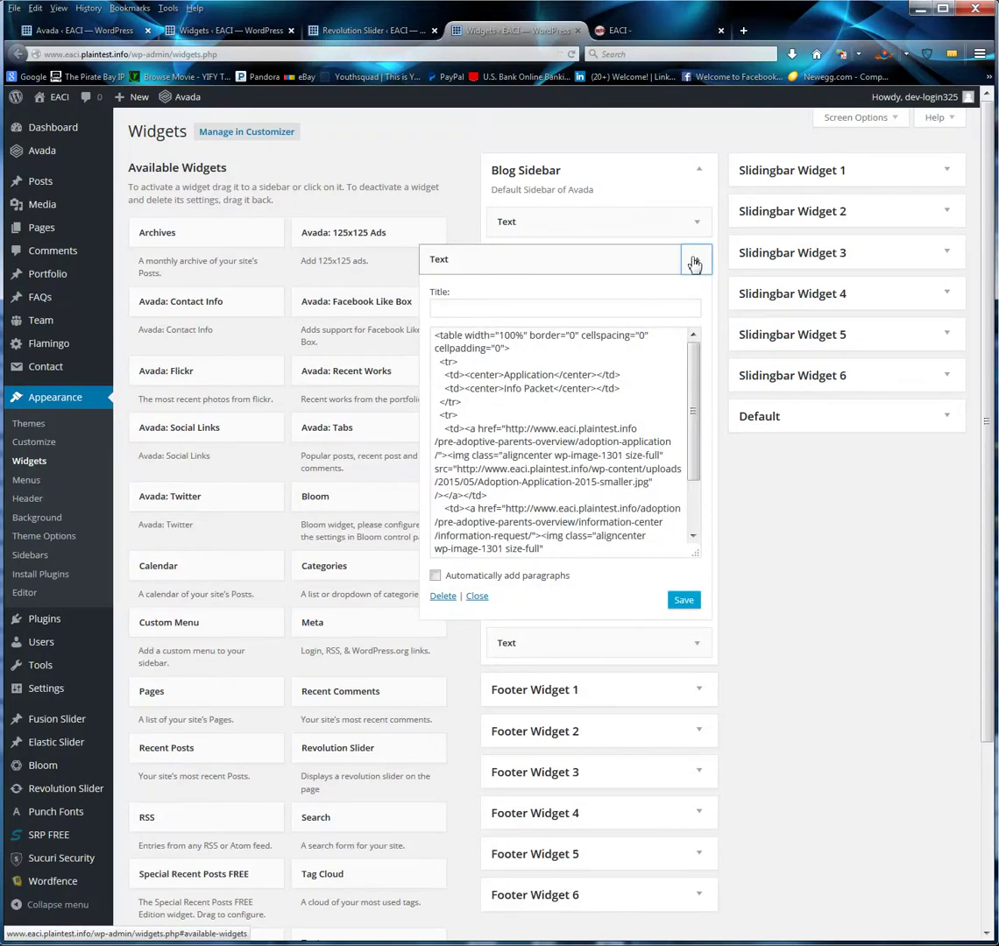
{"action": "left_click", "coordinate": [703, 260]}
{"action": "left_click", "coordinate": [699, 297]}
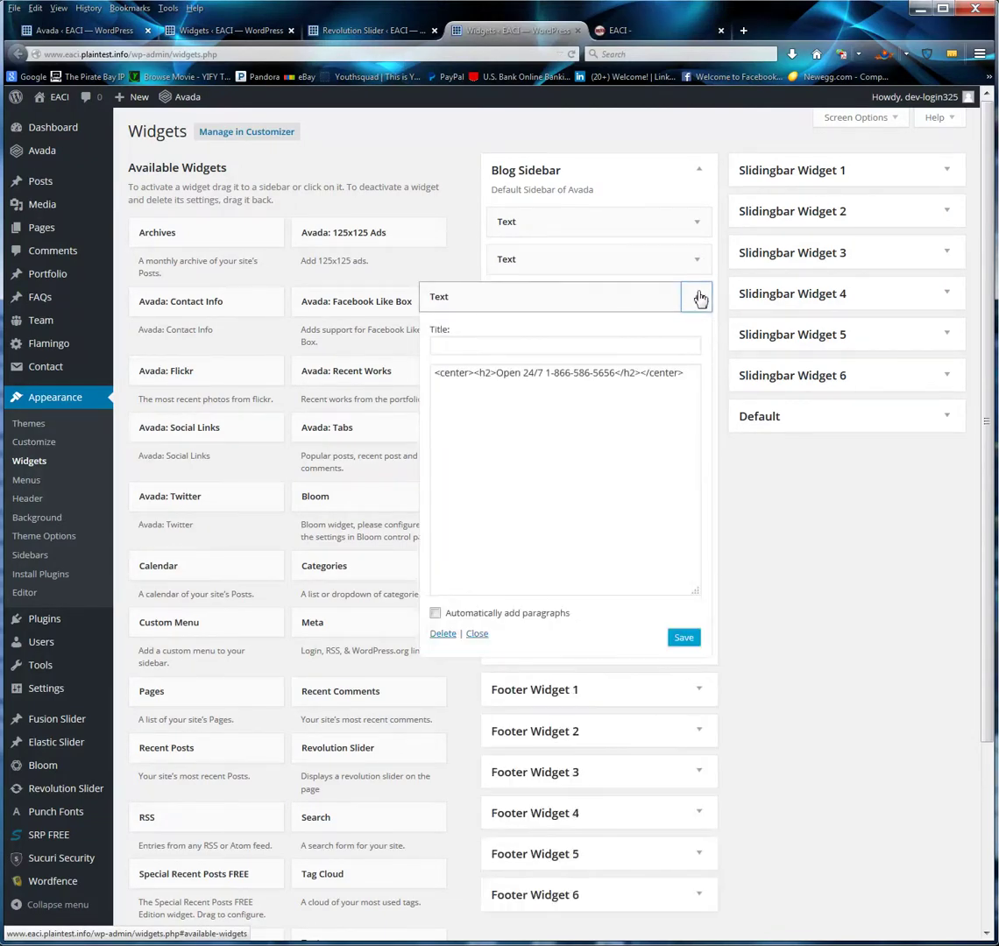
{"action": "left_click", "coordinate": [701, 295]}
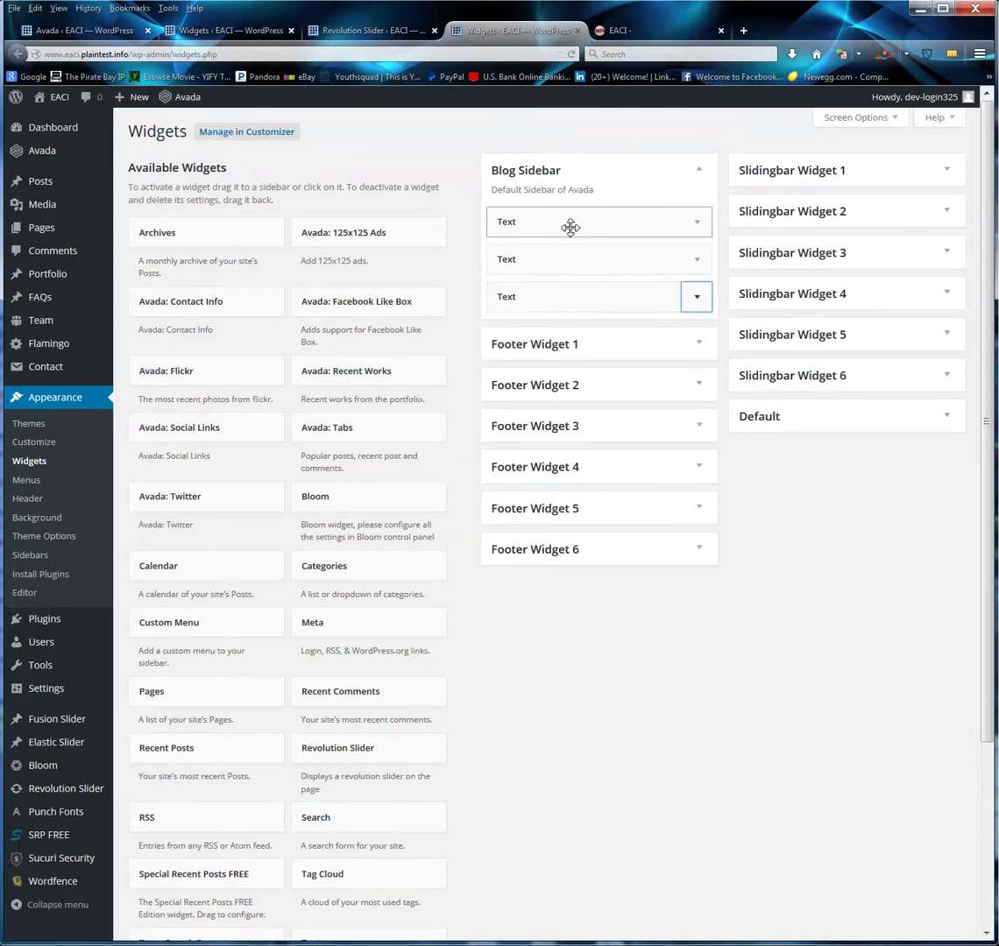
Reorder the Blog Sidebar's Text widgets to Open 24/7, Application and Info Packet table, Quick Contact form, and collapse them all
{"action": "left_click_drag", "start_coordinate": [571, 225], "coordinate": [578, 303]}
{"action": "left_click", "coordinate": [699, 298]}
{"action": "left_click", "coordinate": [699, 261]}
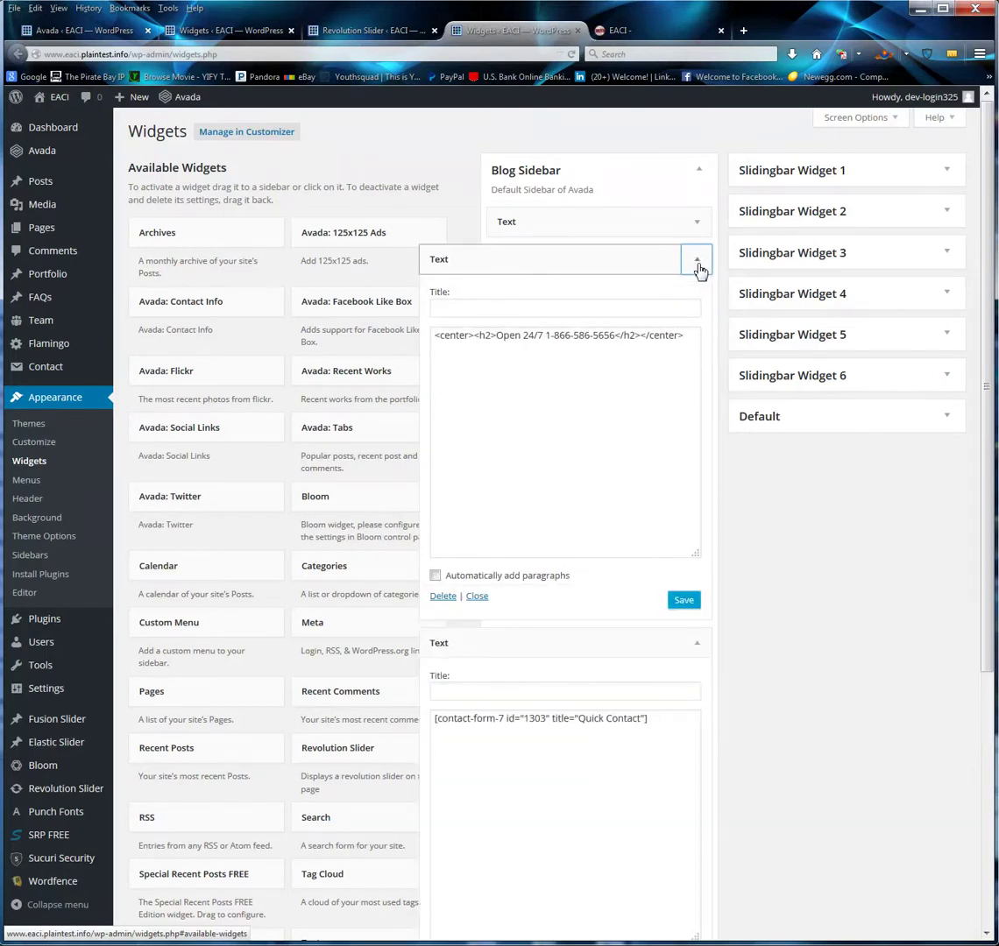
{"action": "left_click", "coordinate": [698, 230]}
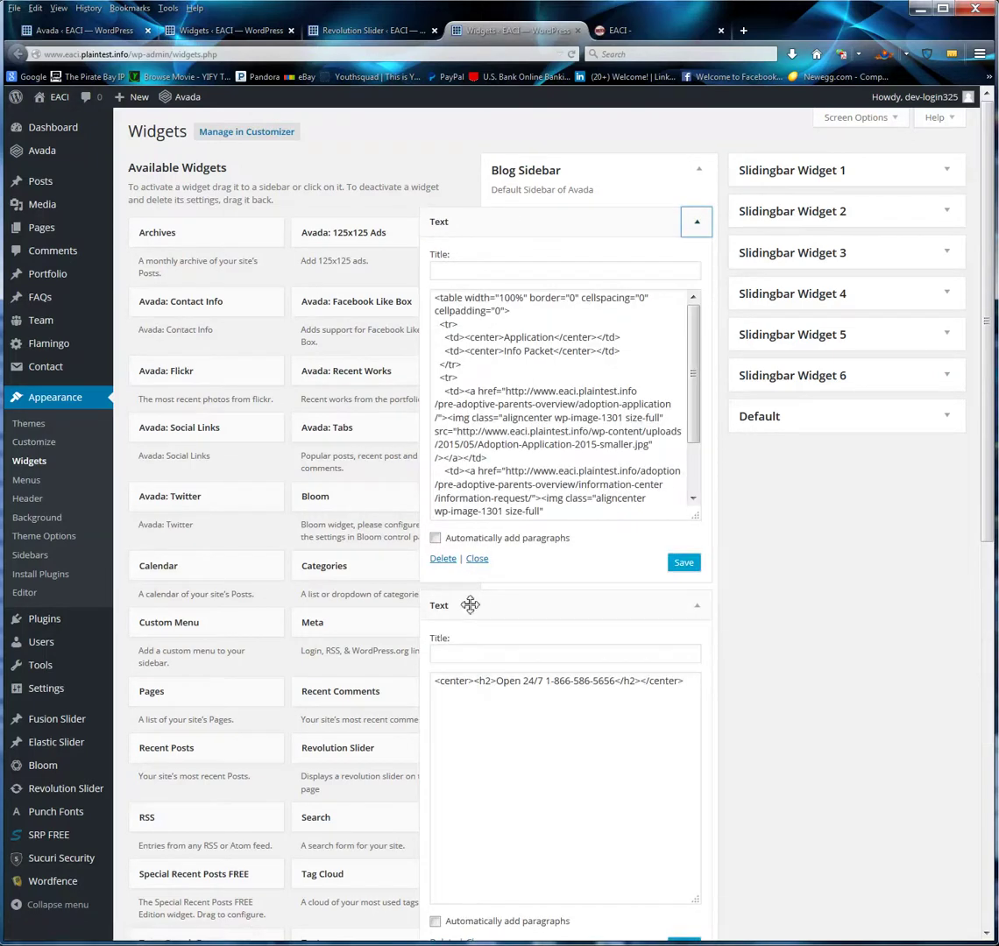
{"action": "left_click_drag", "start_coordinate": [566, 271], "coordinate": [554, 222]}
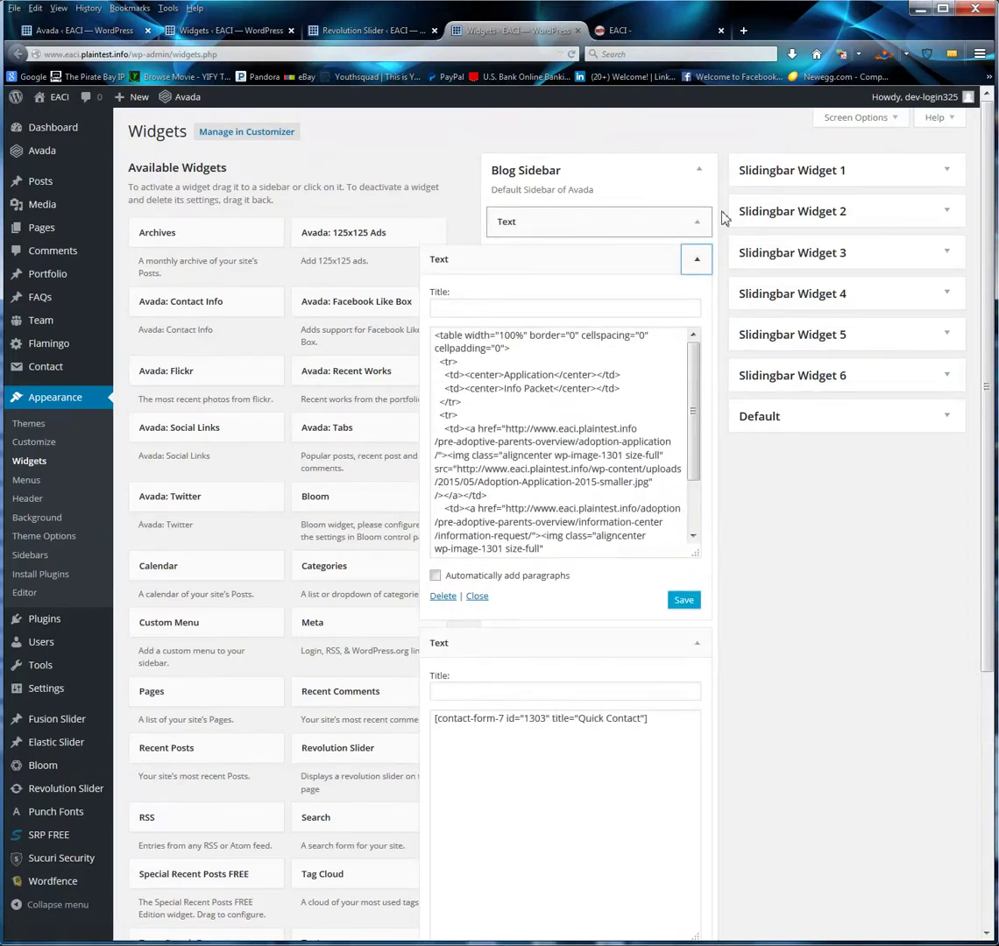
{"action": "left_click", "coordinate": [696, 221]}
{"action": "left_click", "coordinate": [697, 220]}
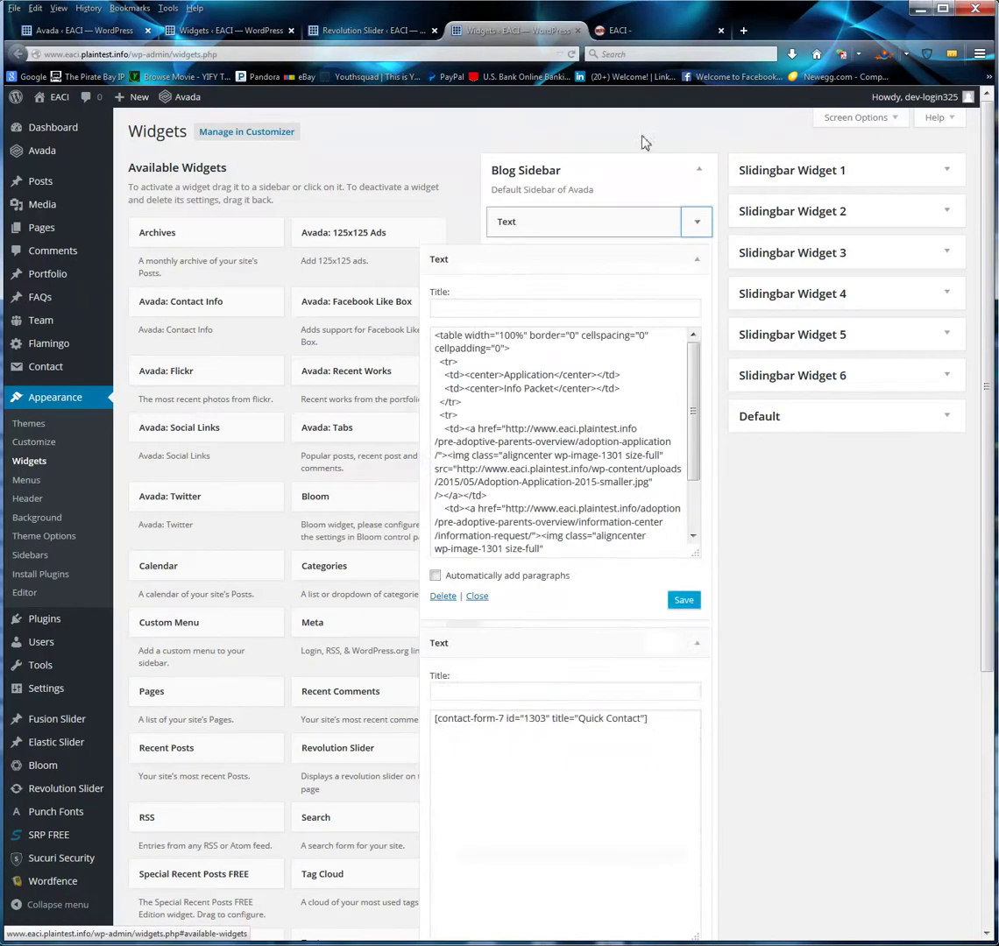
{"action": "left_click", "coordinate": [706, 263]}
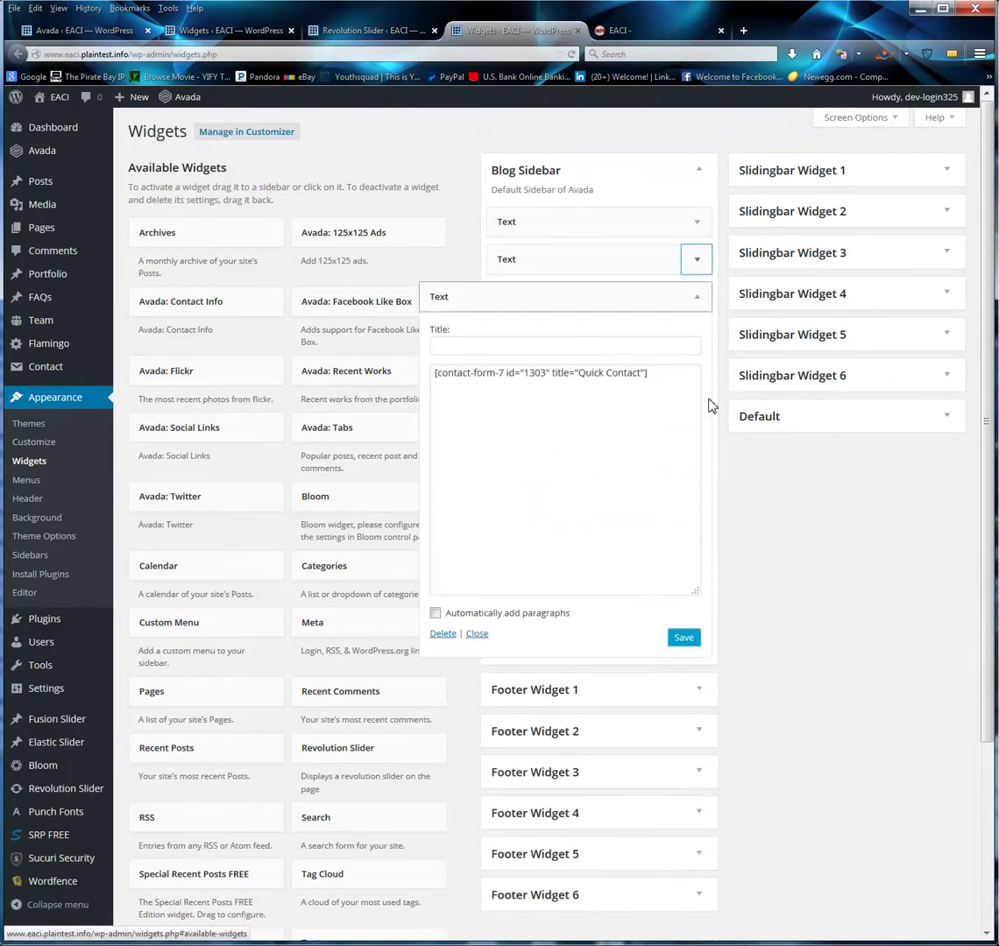
{"action": "left_click", "coordinate": [707, 299]}
Open the Avada Theme Options and look at the general blog options
{"action": "scroll", "coordinate": [308, 599], "scroll_direction": "down", "scroll_amount": 3}
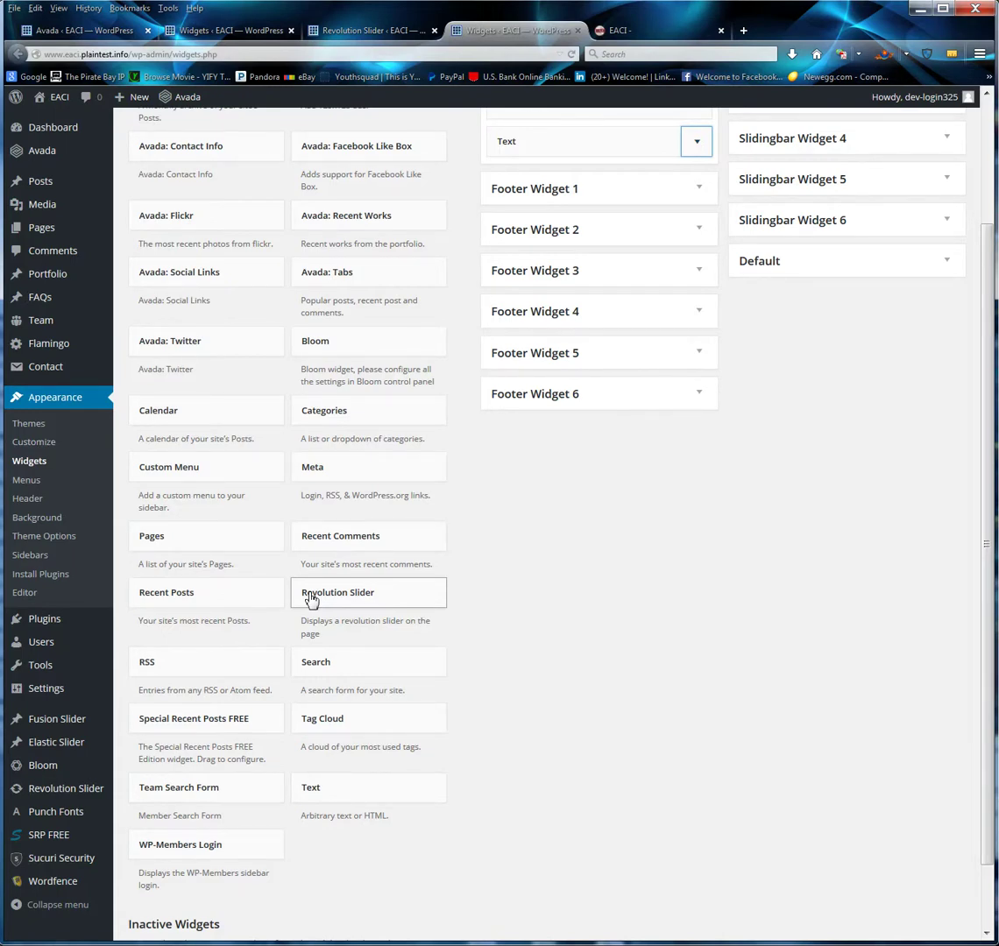
{"action": "left_click", "coordinate": [52, 536]}
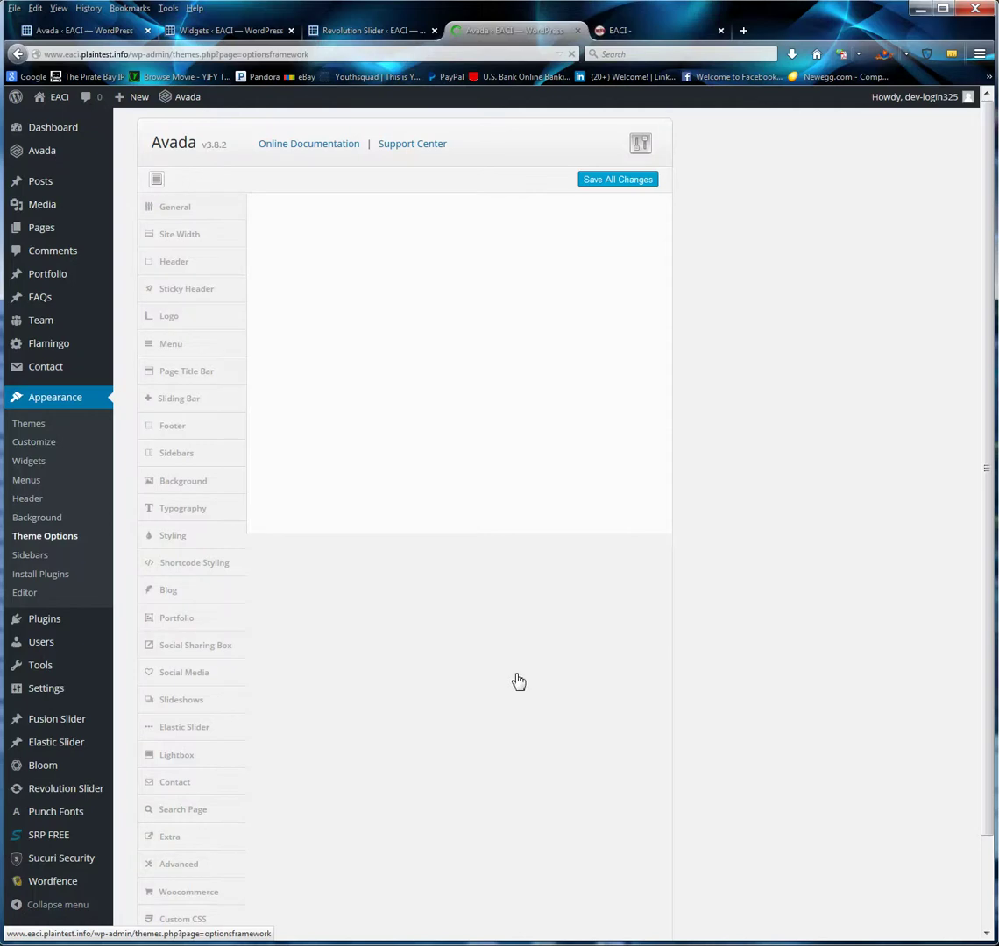
{"action": "scroll", "coordinate": [443, 663], "scroll_direction": "down", "scroll_amount": 2}
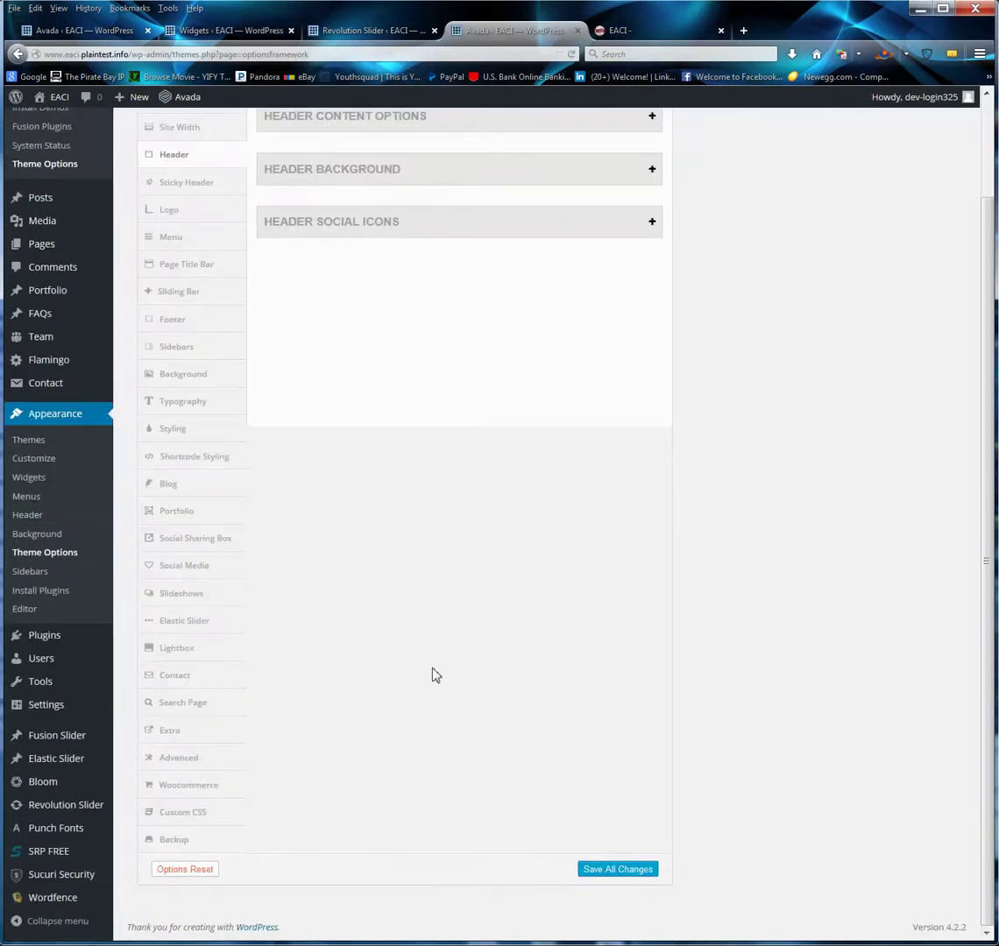
{"action": "scroll", "coordinate": [434, 688], "scroll_direction": "up", "scroll_amount": 2}
{"action": "scroll", "coordinate": [435, 698], "scroll_direction": "down", "scroll_amount": 2}
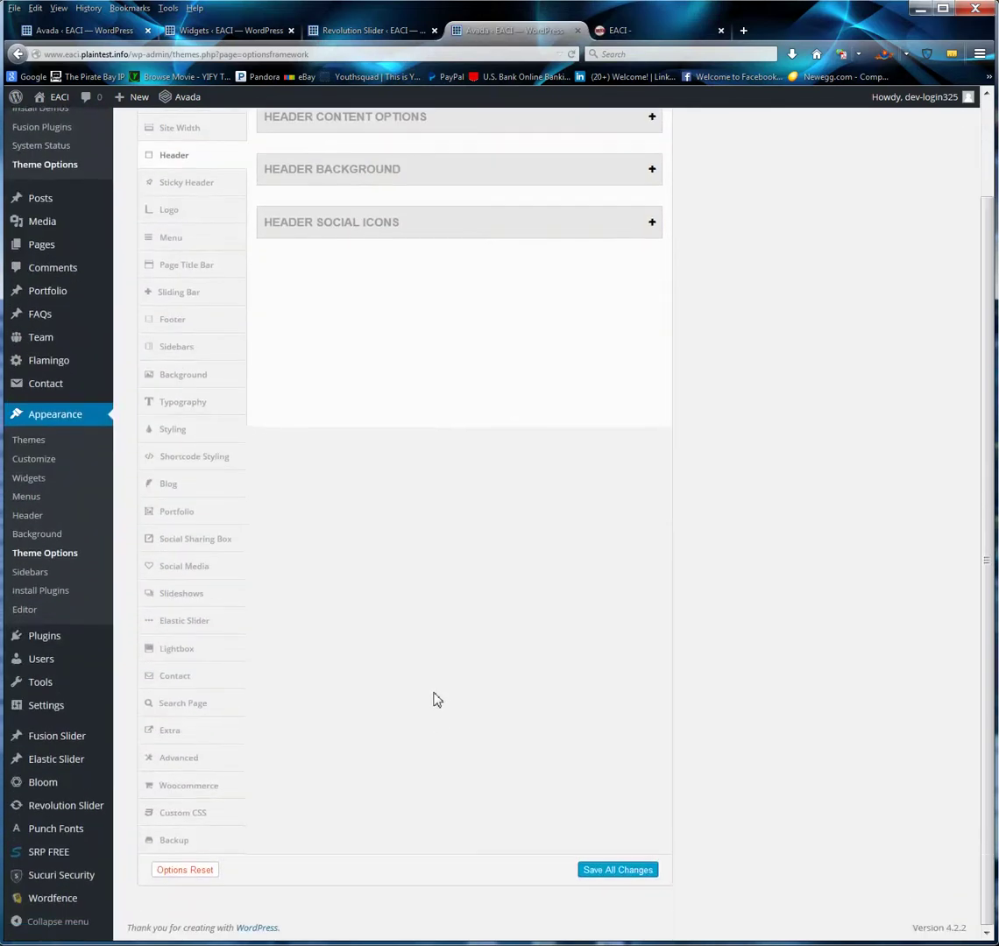
{"action": "left_click", "coordinate": [164, 487]}
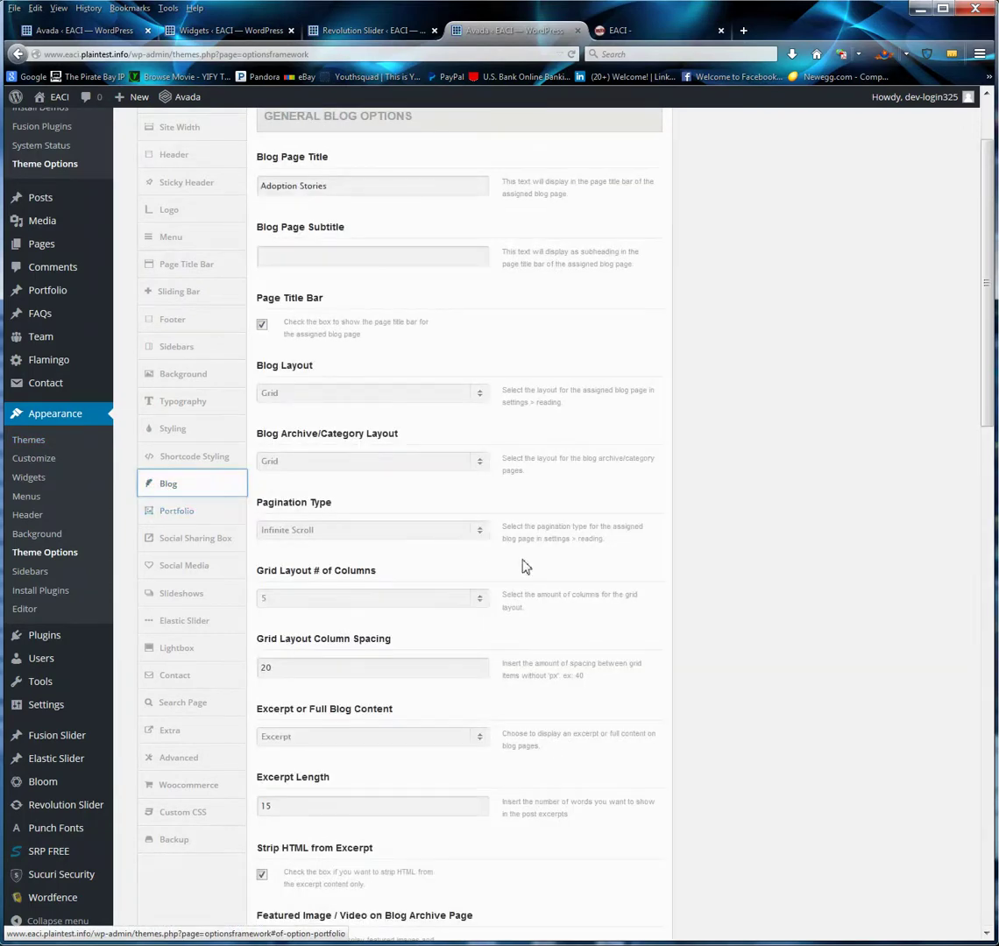
{"action": "scroll", "coordinate": [561, 579], "scroll_direction": "up", "scroll_amount": 2}
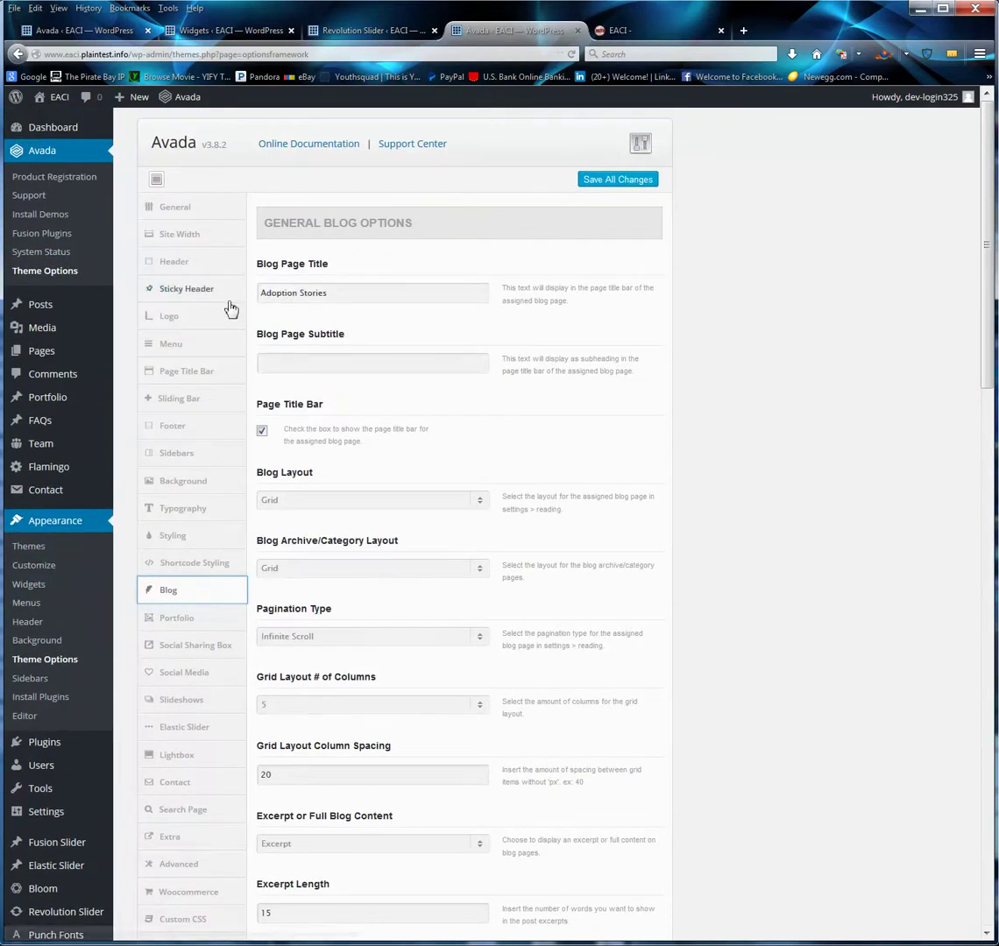
Look at the header options and the Site Width options, expanding the Content + Sidebar Width section
{"action": "left_click", "coordinate": [188, 288]}
{"action": "left_click", "coordinate": [161, 271]}
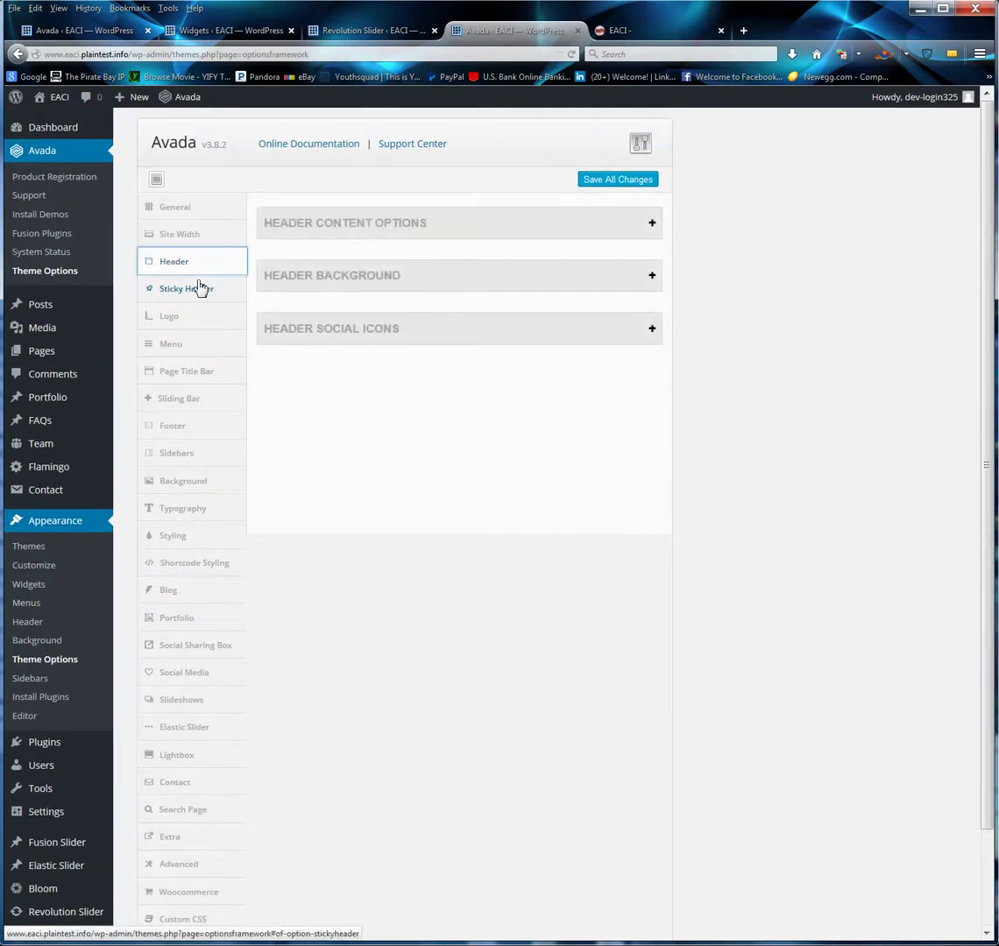
{"action": "left_click", "coordinate": [206, 237]}
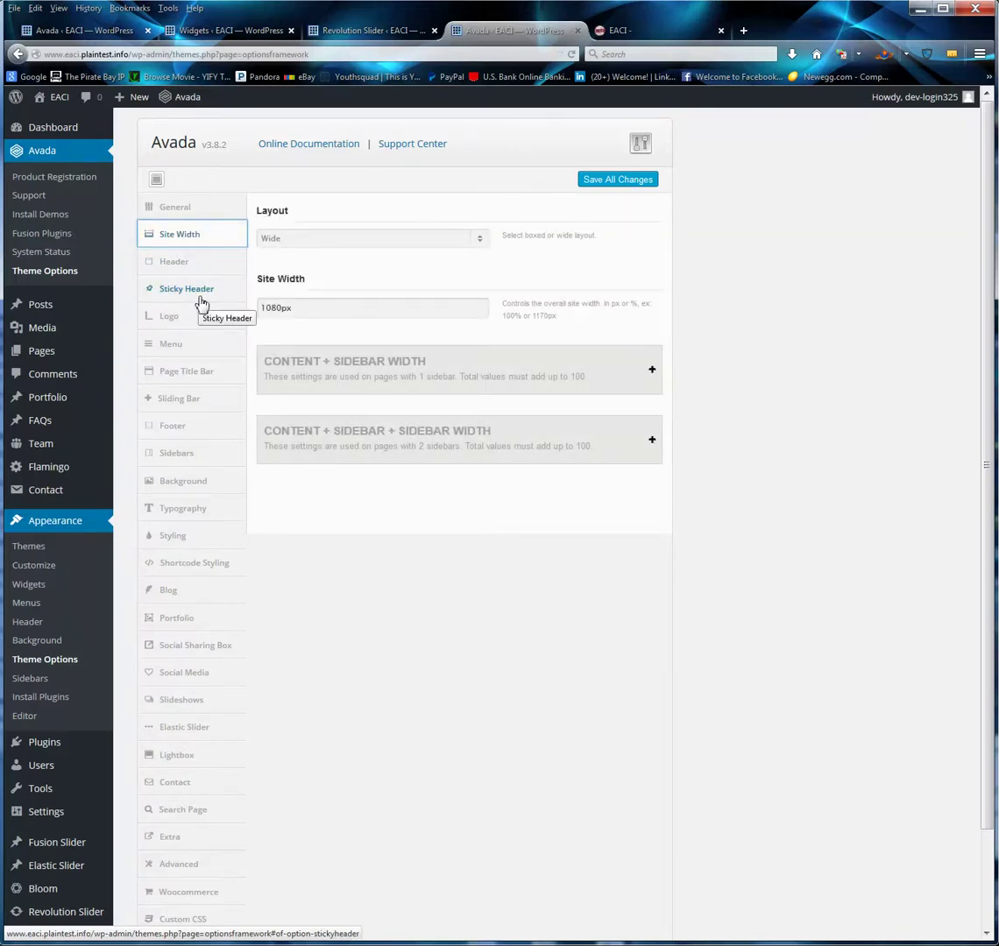
{"action": "left_click", "coordinate": [413, 375]}
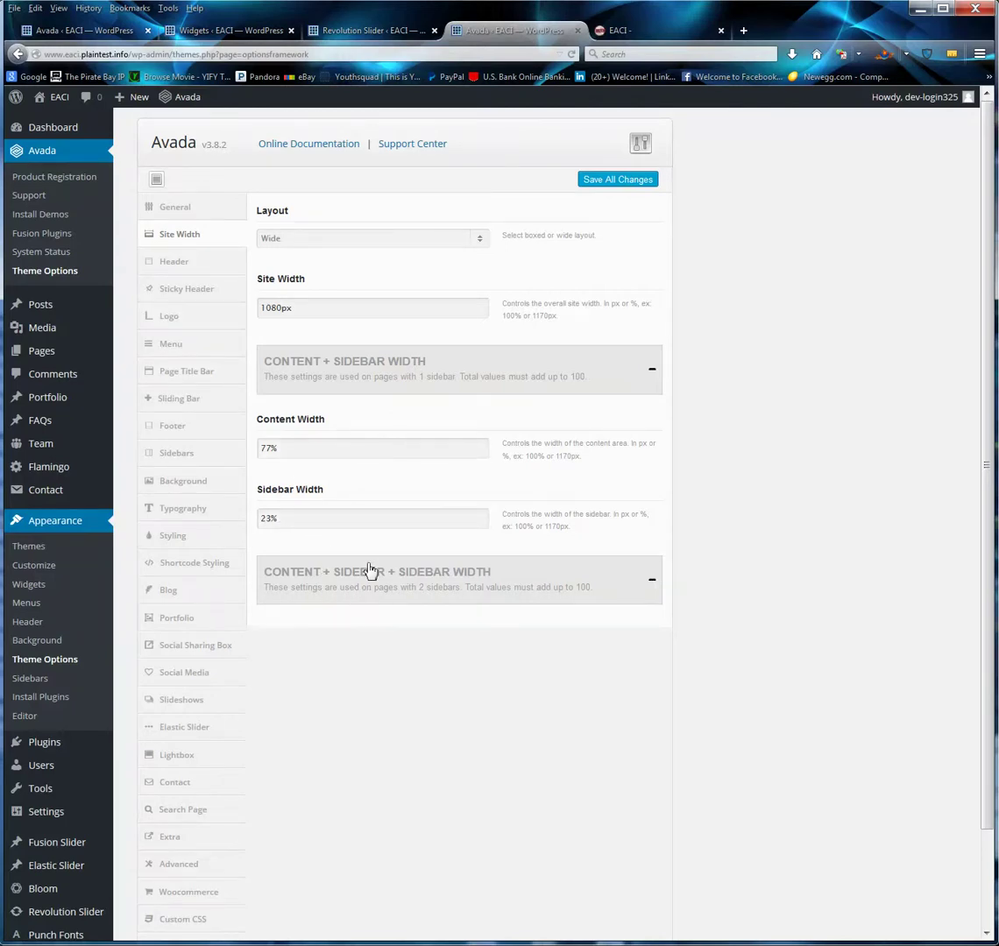
Look at the Content + Sidebar + Sidebar Width section and the Shortcode Styling options, toggling the Carousel and Checklist Shortcode sections
{"action": "left_click", "coordinate": [370, 579]}
{"action": "left_click", "coordinate": [369, 591]}
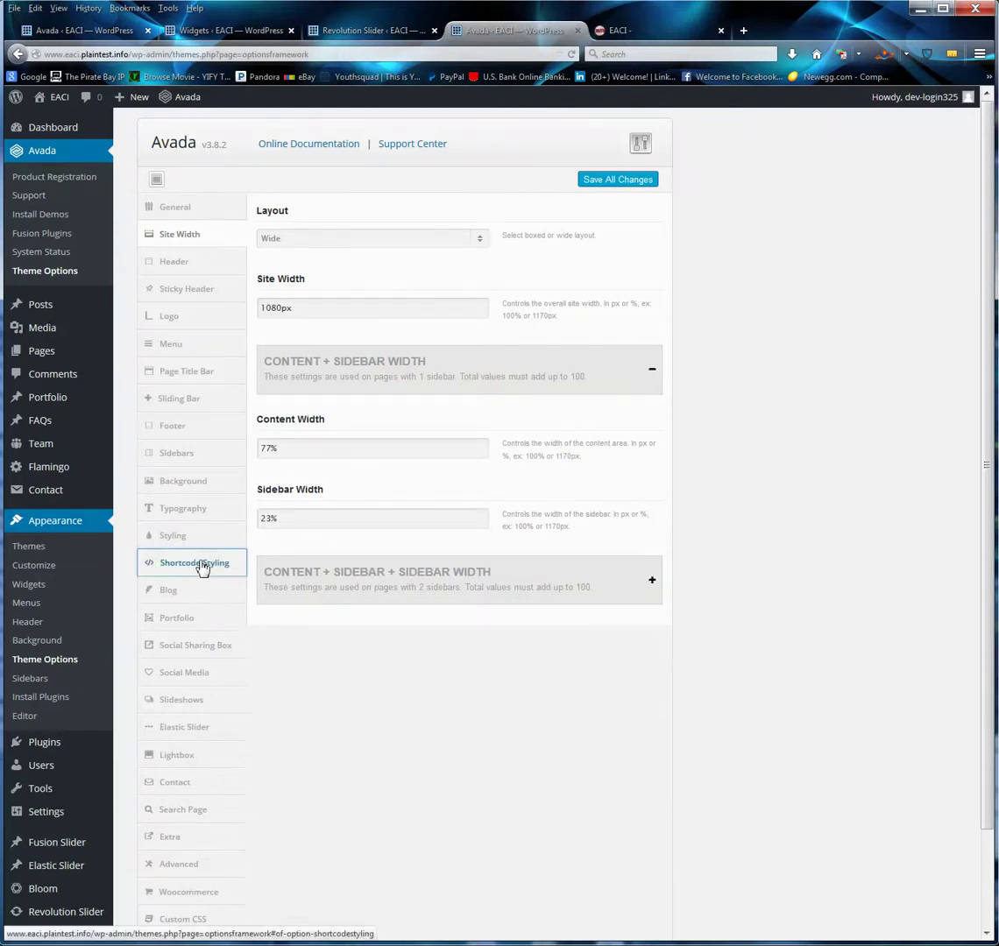
{"action": "left_click", "coordinate": [201, 563]}
{"action": "left_click", "coordinate": [453, 340]}
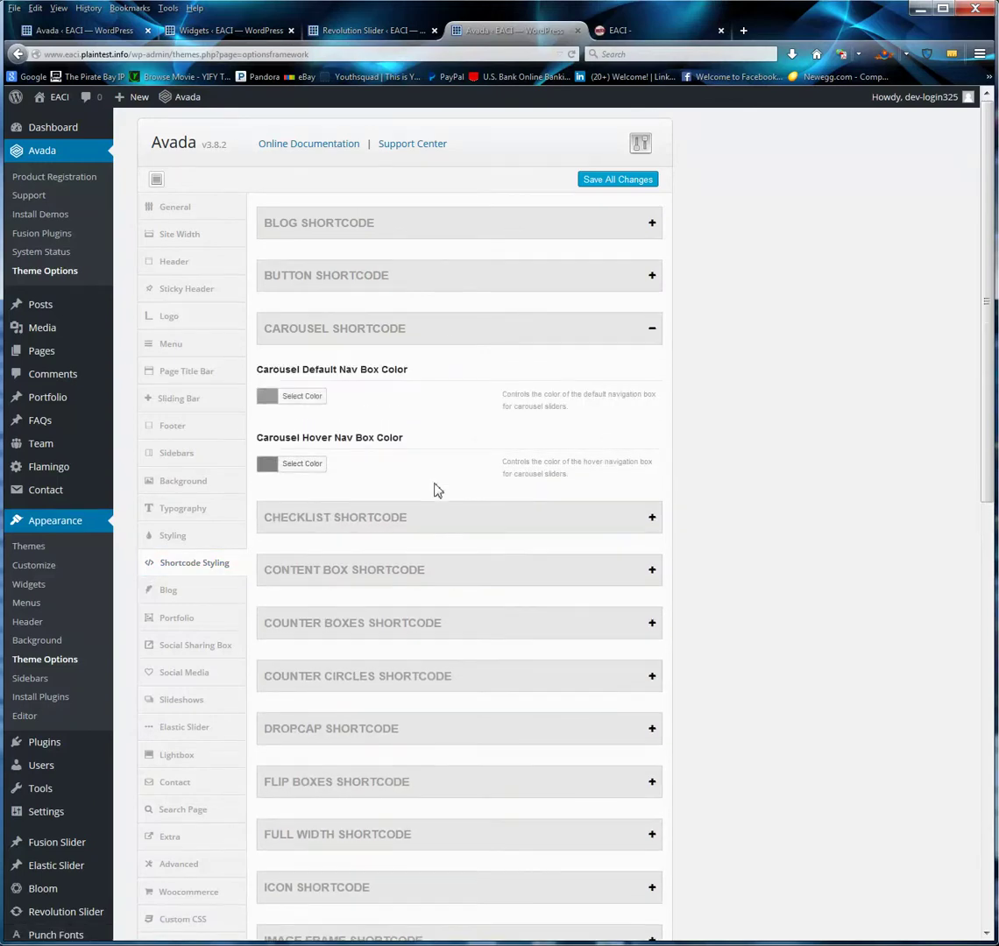
{"action": "left_click", "coordinate": [410, 524]}
{"action": "left_click", "coordinate": [419, 517]}
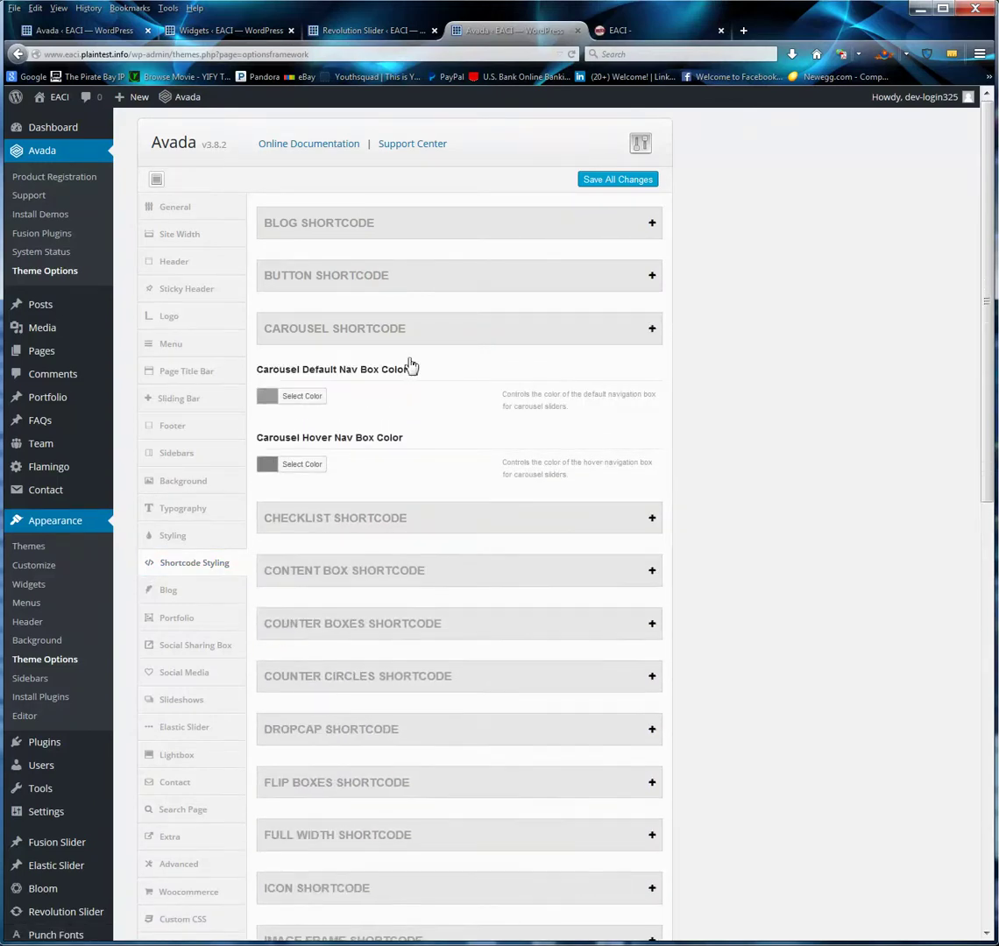
{"action": "left_click", "coordinate": [409, 330]}
{"action": "scroll", "coordinate": [279, 766], "scroll_direction": "down", "scroll_amount": 5}
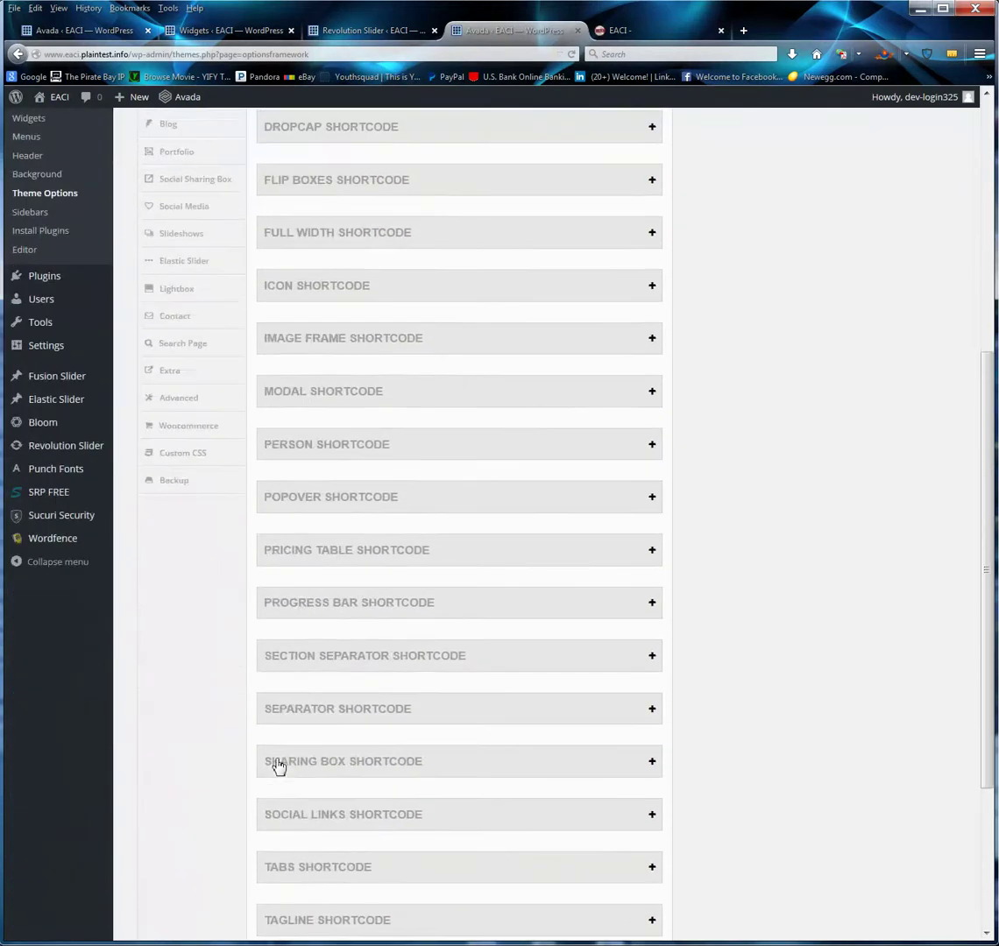
Open the theme's Custom CSS options and read through the CSS code to its last rule
{"action": "left_click", "coordinate": [198, 461]}
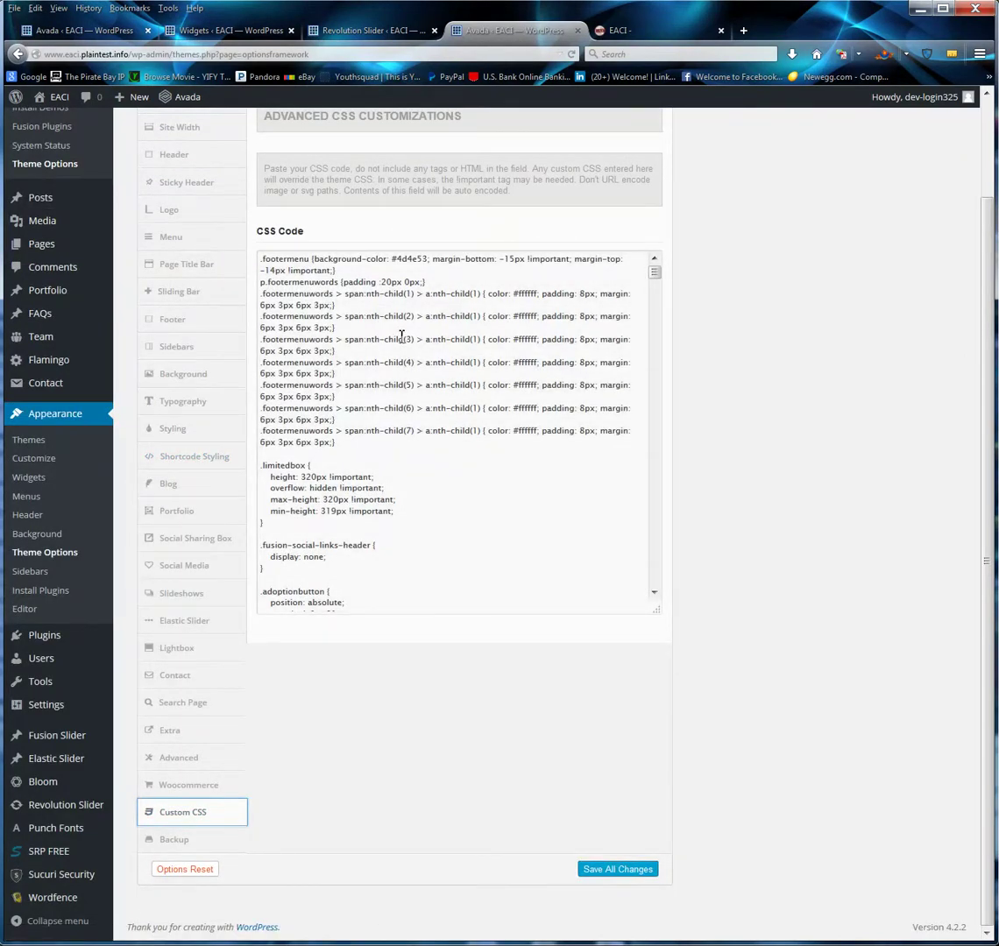
{"action": "scroll", "coordinate": [401, 336], "scroll_direction": "down", "scroll_amount": 10}
{"action": "scroll", "coordinate": [415, 337], "scroll_direction": "down", "scroll_amount": 20}
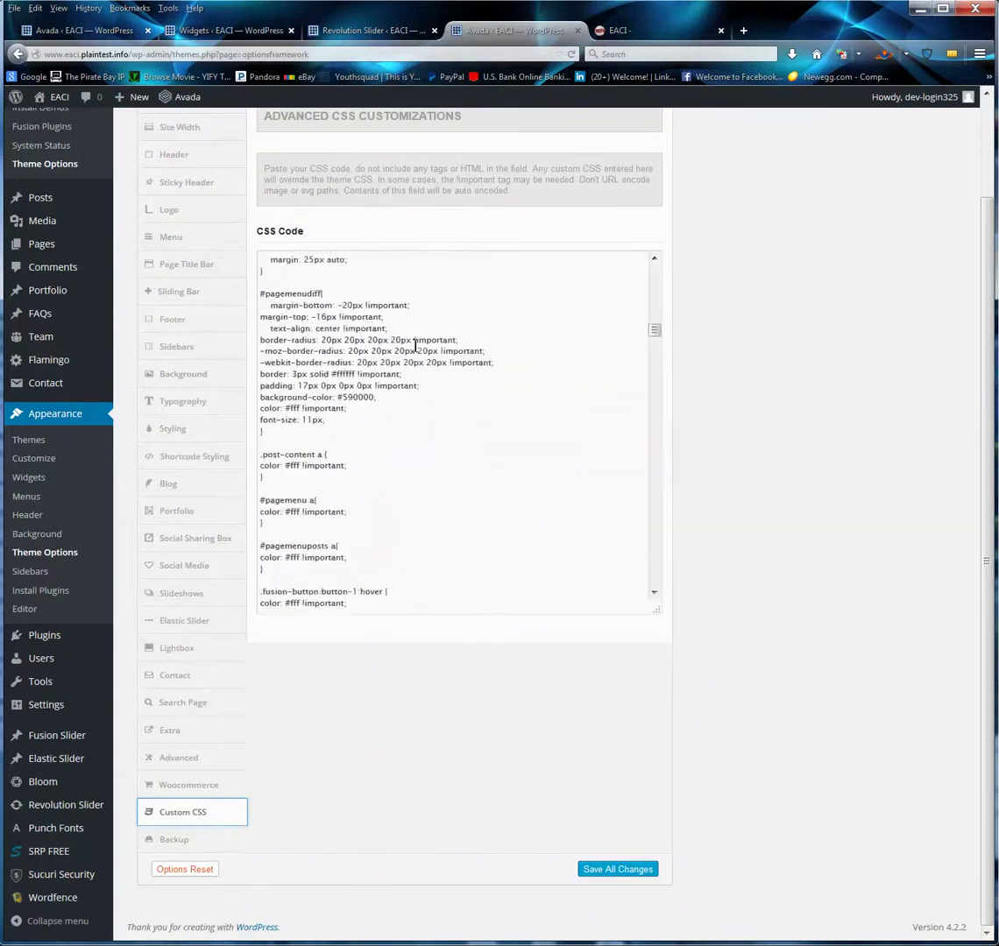
{"action": "scroll", "coordinate": [432, 390], "scroll_direction": "down", "scroll_amount": 20}
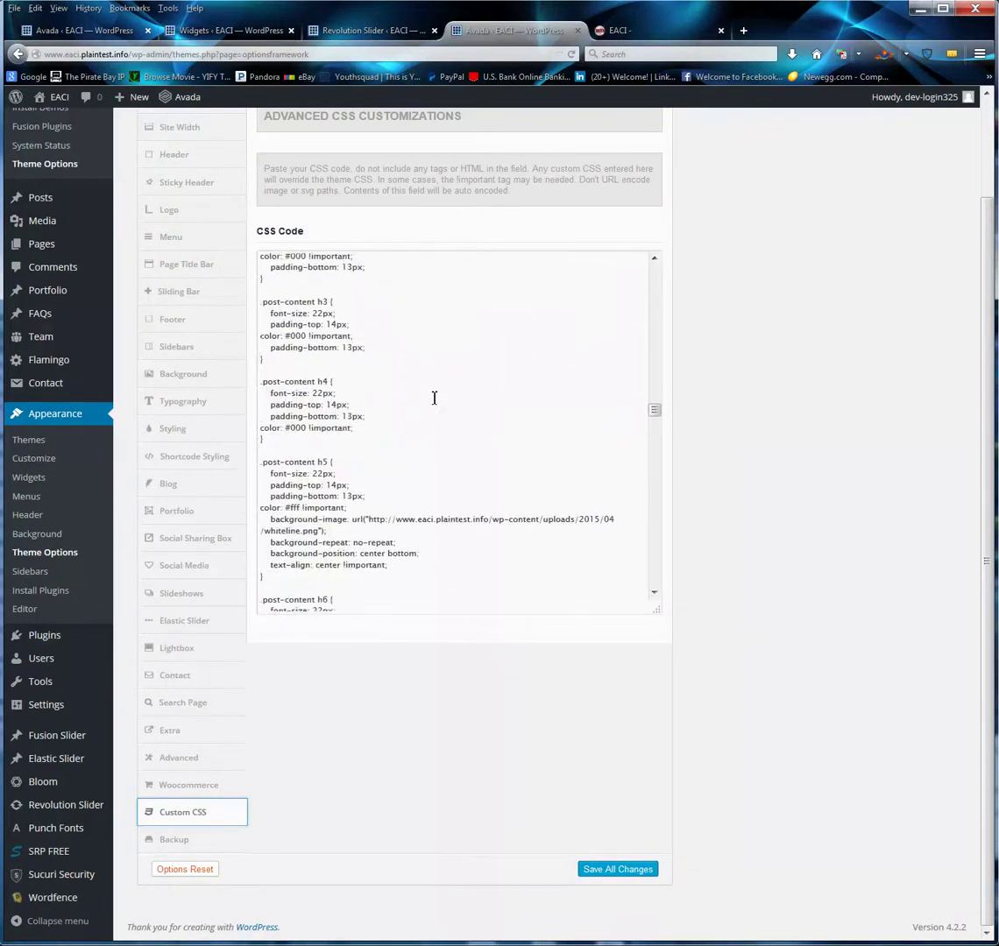
{"action": "scroll", "coordinate": [432, 428], "scroll_direction": "down", "scroll_amount": 20}
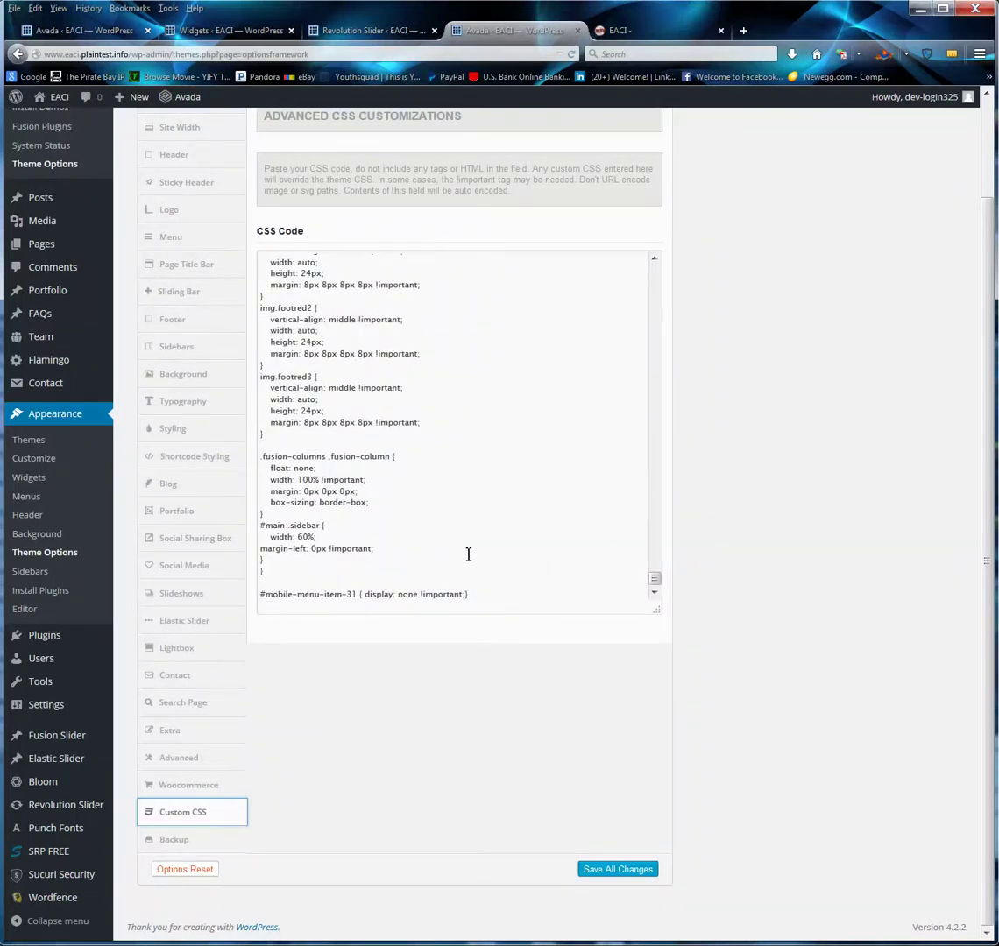
Delete the closing brace of the #mobile-menu-item-31 rule at the end of the CSS code and restore it
{"action": "left_click", "coordinate": [487, 594]}
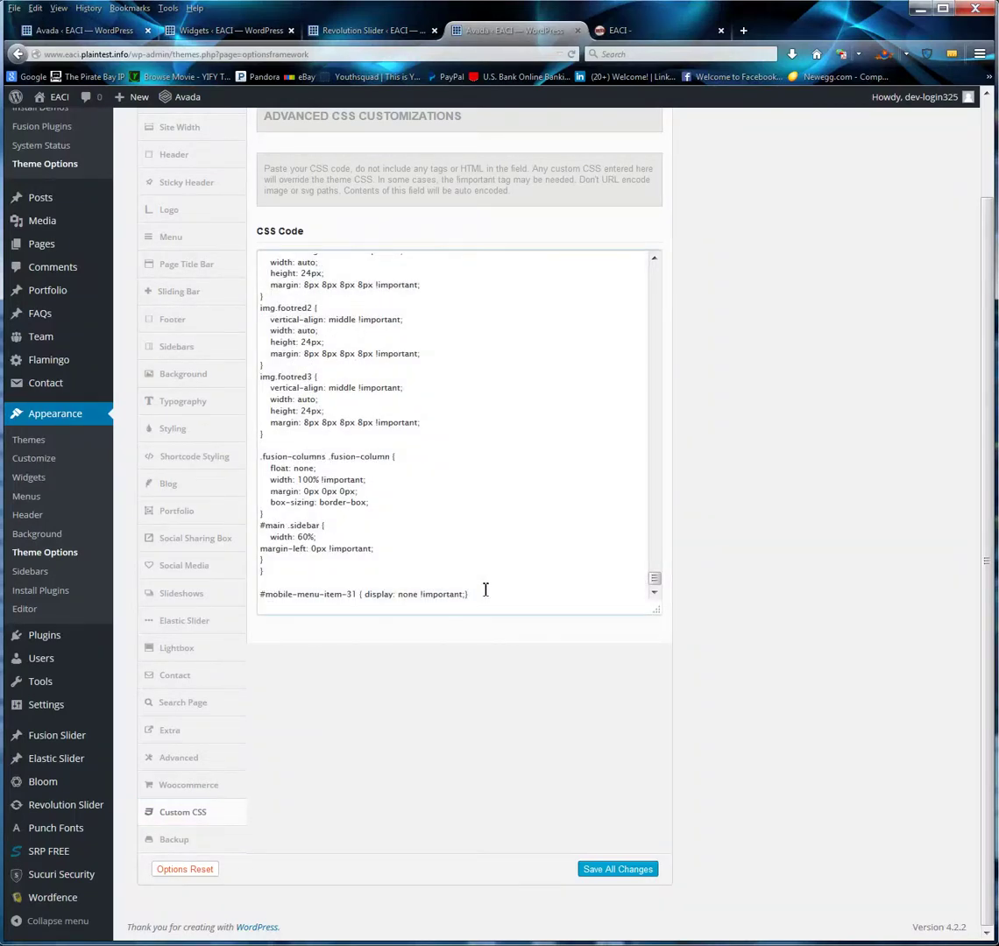
{"action": "key", "text": "BackSpace"}
{"action": "type", "text": "}"}
Look back through the media query rules in the CSS code and over the admin entries from Tools to Wordfence
{"action": "scroll", "coordinate": [555, 548], "scroll_direction": "up", "scroll_amount": 7}
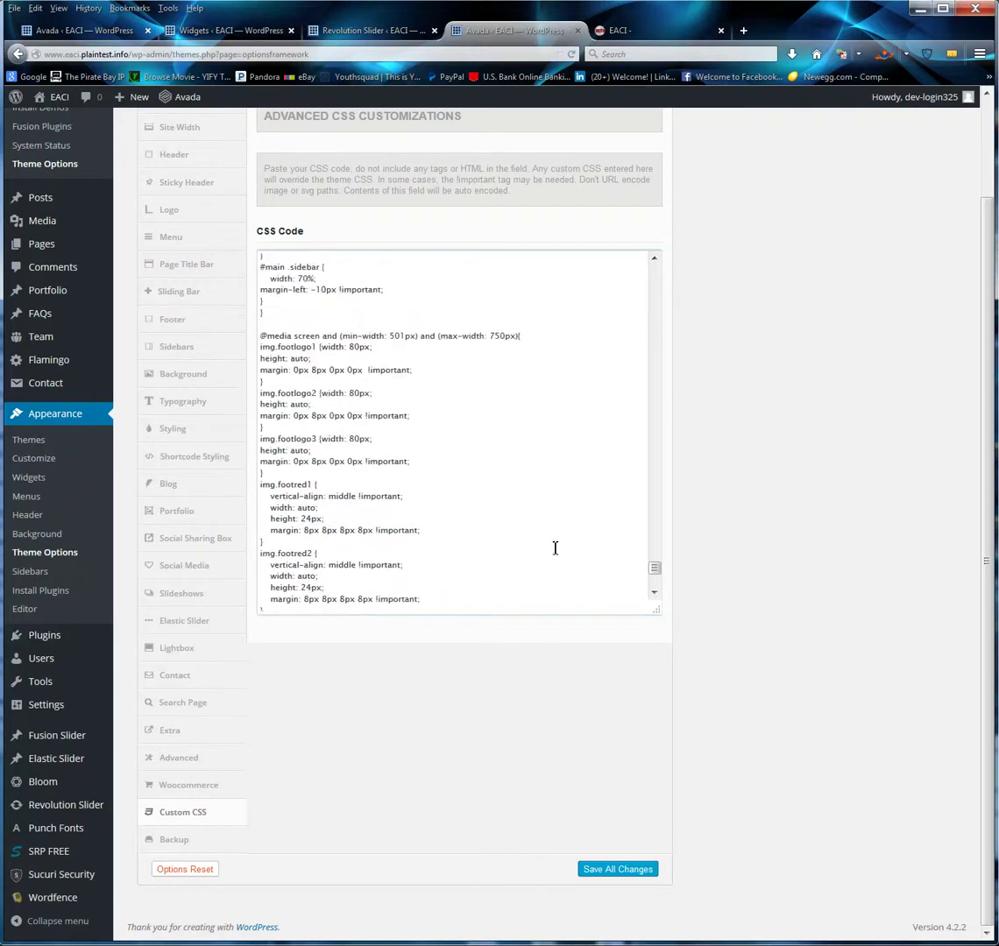
{"action": "scroll", "coordinate": [554, 548], "scroll_direction": "up", "scroll_amount": 6}
{"action": "scroll", "coordinate": [801, 580], "scroll_direction": "up", "scroll_amount": 2}
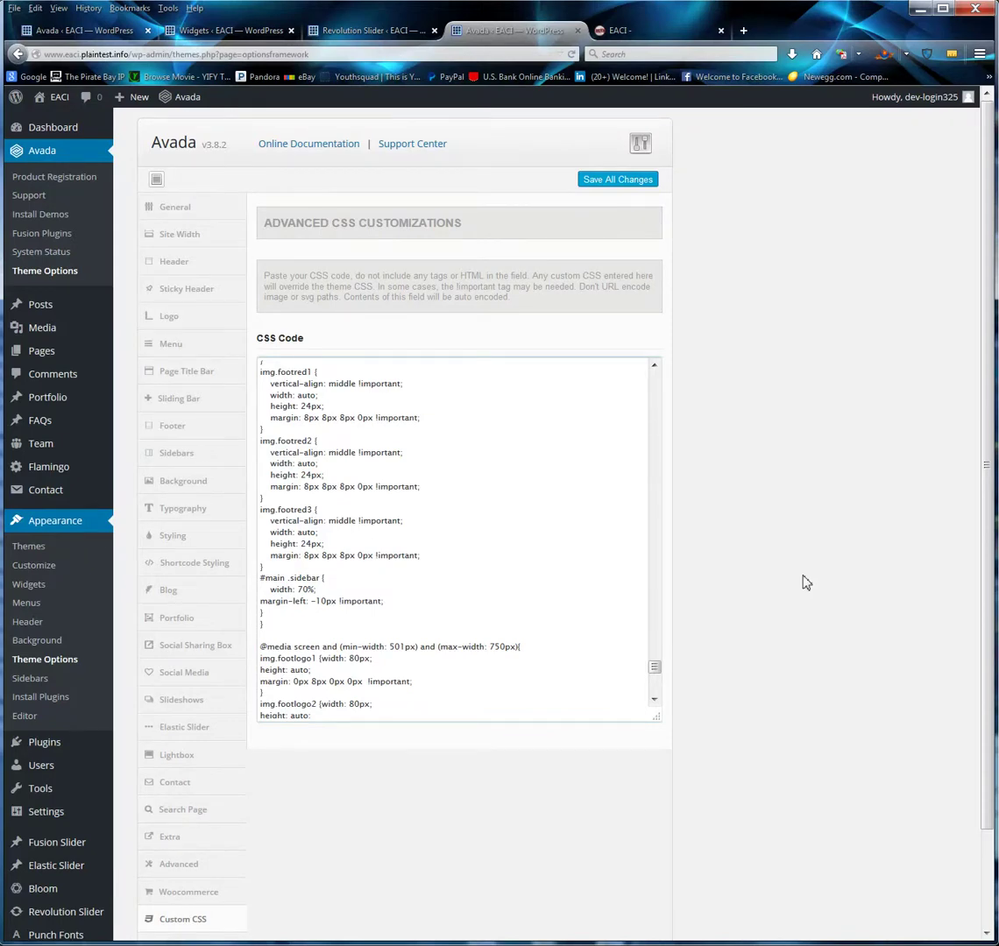
{"action": "scroll", "coordinate": [88, 697], "scroll_direction": "down", "scroll_amount": 2}
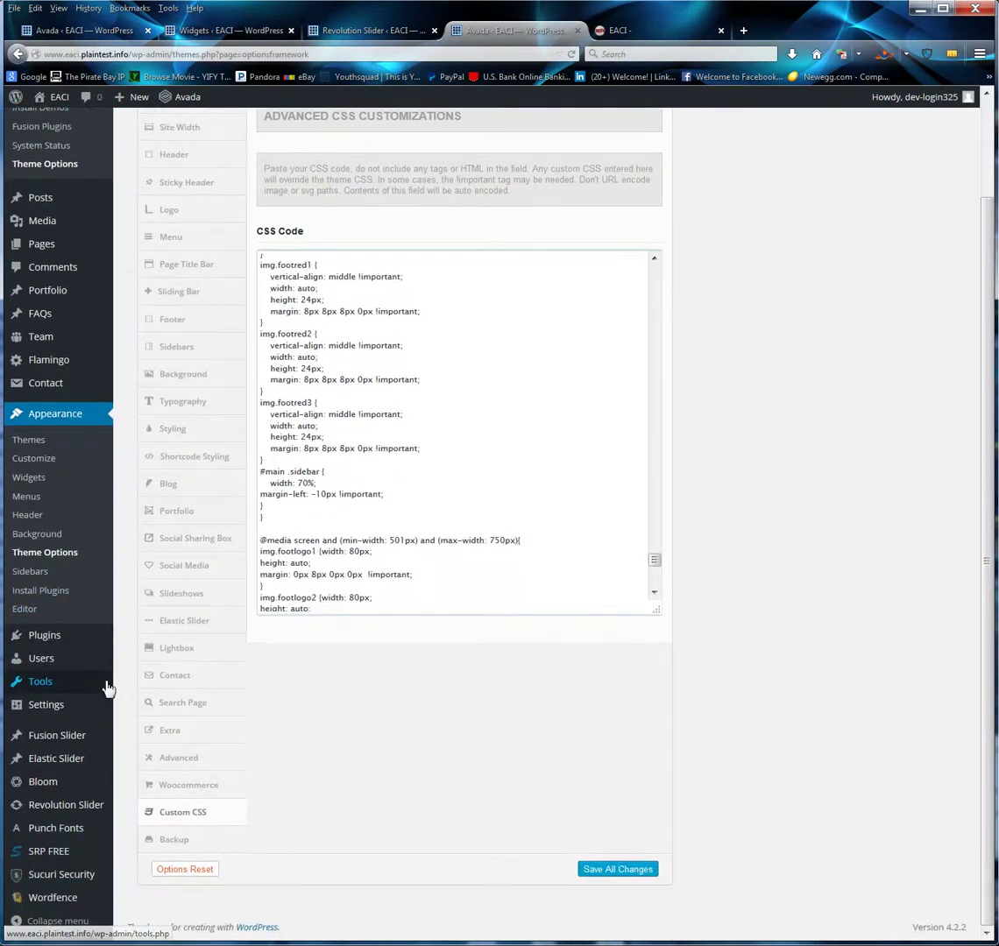
{"action": "mouse_move", "coordinate": [111, 688]}
{"action": "mouse_move", "coordinate": [83, 710]}
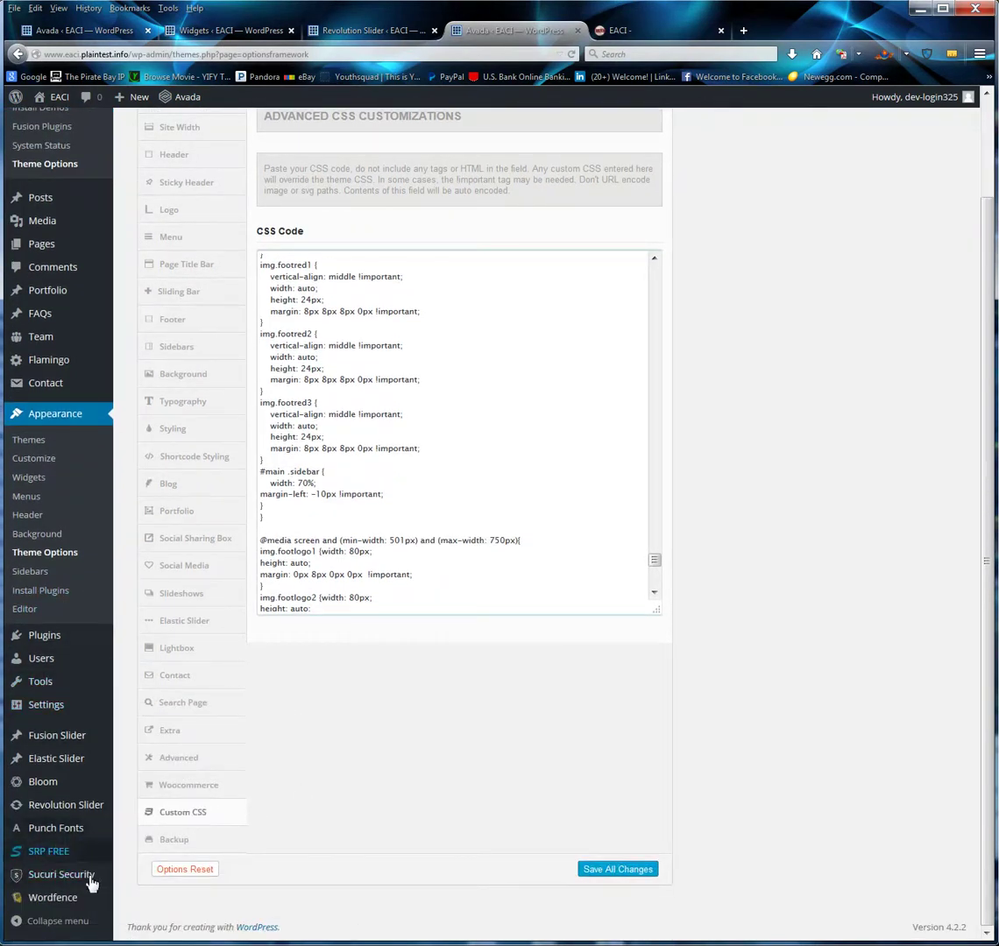
{"action": "mouse_move", "coordinate": [92, 906]}
{"action": "scroll", "coordinate": [344, 732], "scroll_direction": "up", "scroll_amount": 3}
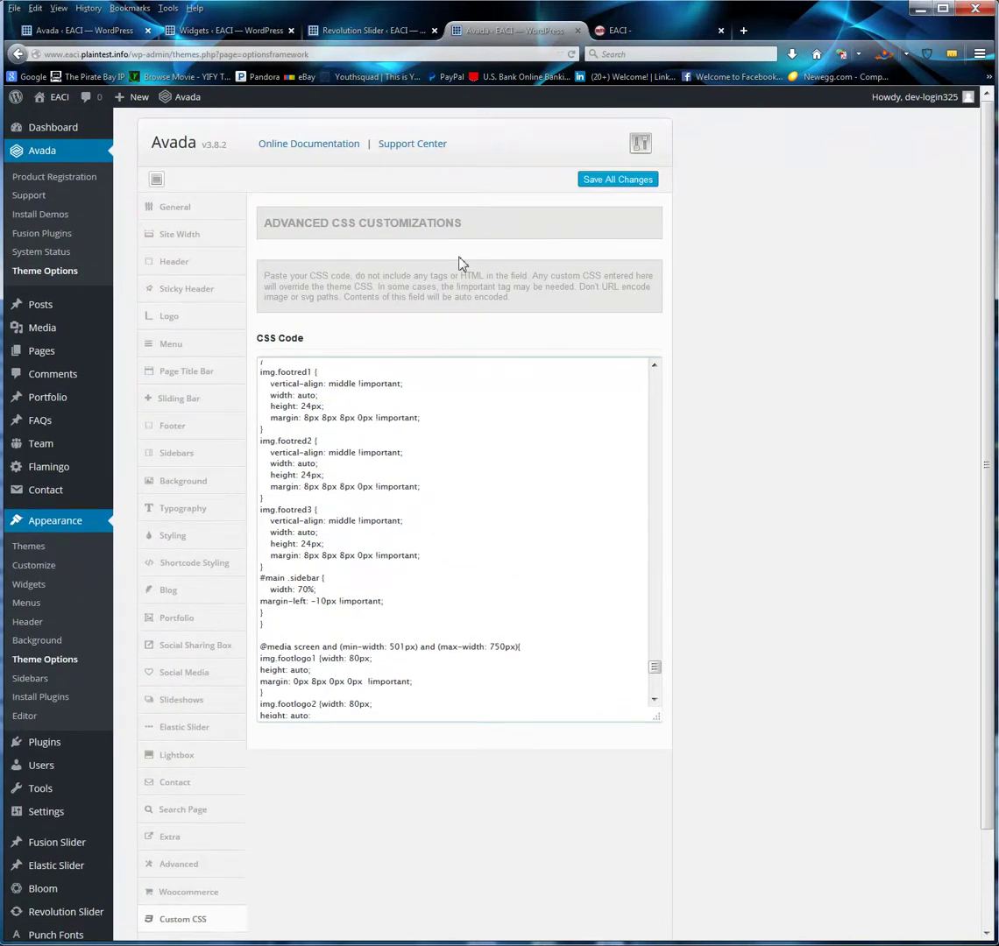